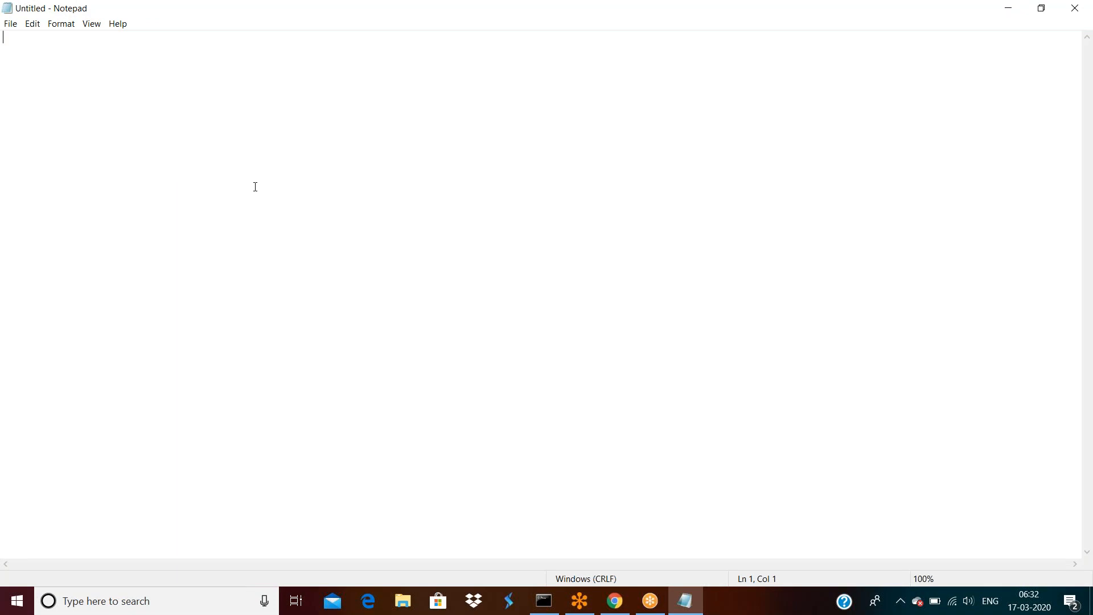
# Type 'I have an organization ICICI Bank', then the headings Loans, Cards and Banking on separate lines.
pyautogui.write('I have an organization')
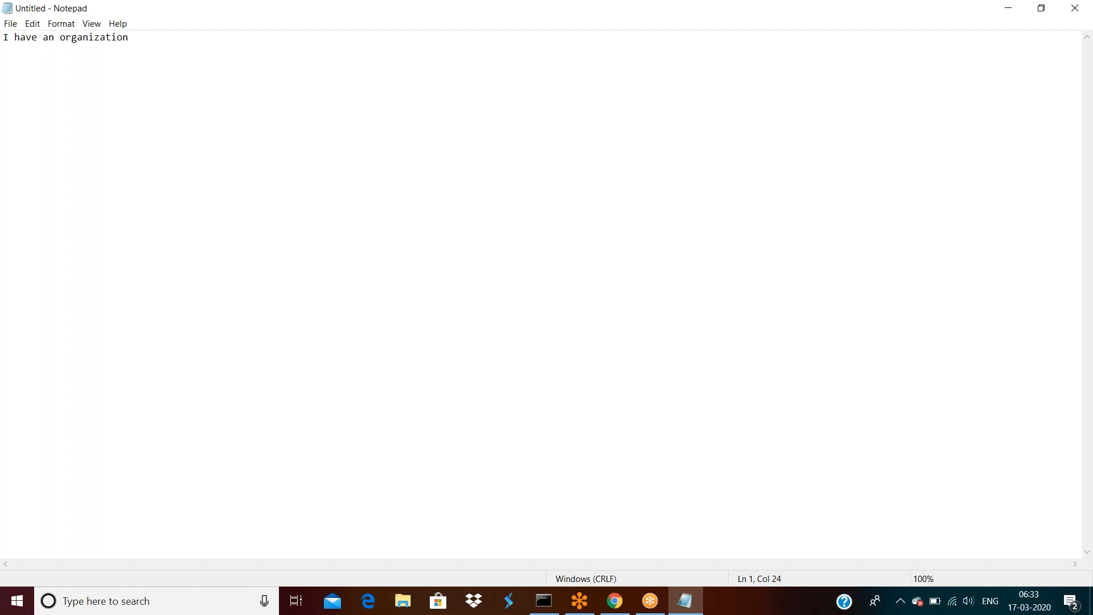
pyautogui.write(' ICICI Bank')
pyautogui.press('Return')
pyautogui.press('Return')
pyautogui.write('Loans')
pyautogui.press('Return')
pyautogui.press('Return')
pyautogui.press('Return')
pyautogui.write('Cards   M')
pyautogui.press('BackSpace')
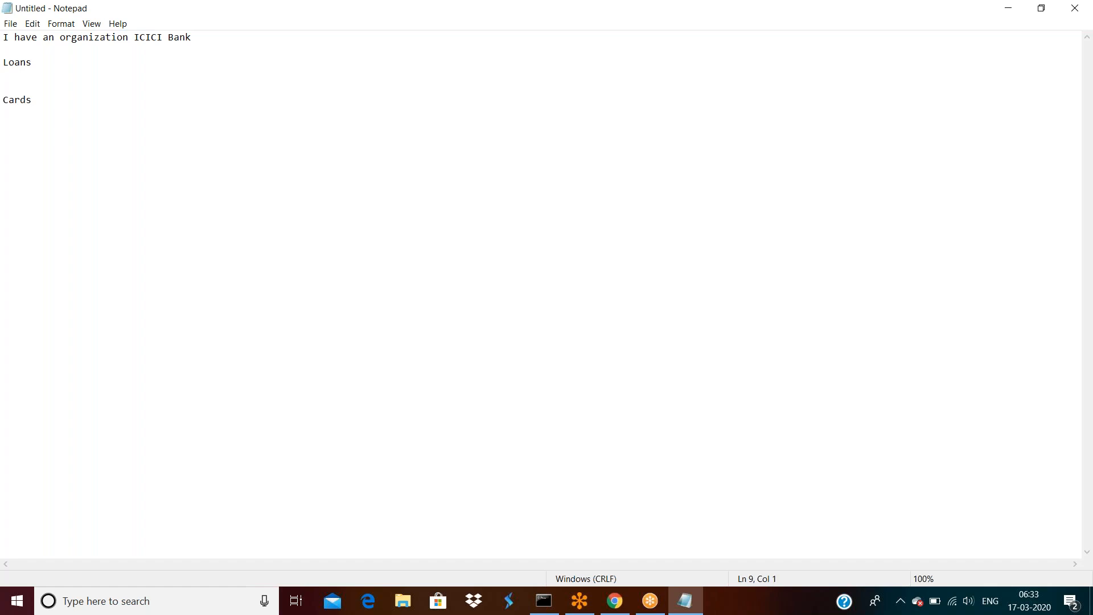
pyautogui.write('Banking')
pyautogui.press('Return')
pyautogui.press('Return')
pyautogui.press('Return')
# Add indented 'Personal Loans' and 'Home Loanas' sub-items beneath the Loans heading.
pyautogui.click(71, 63)
pyautogui.press('Return')
pyautogui.press('Return')
pyautogui.press('Return')
pyautogui.write('Personal Loans')
pyautogui.press('Return')
pyautogui.press('Return')
pyautogui.press('Return')
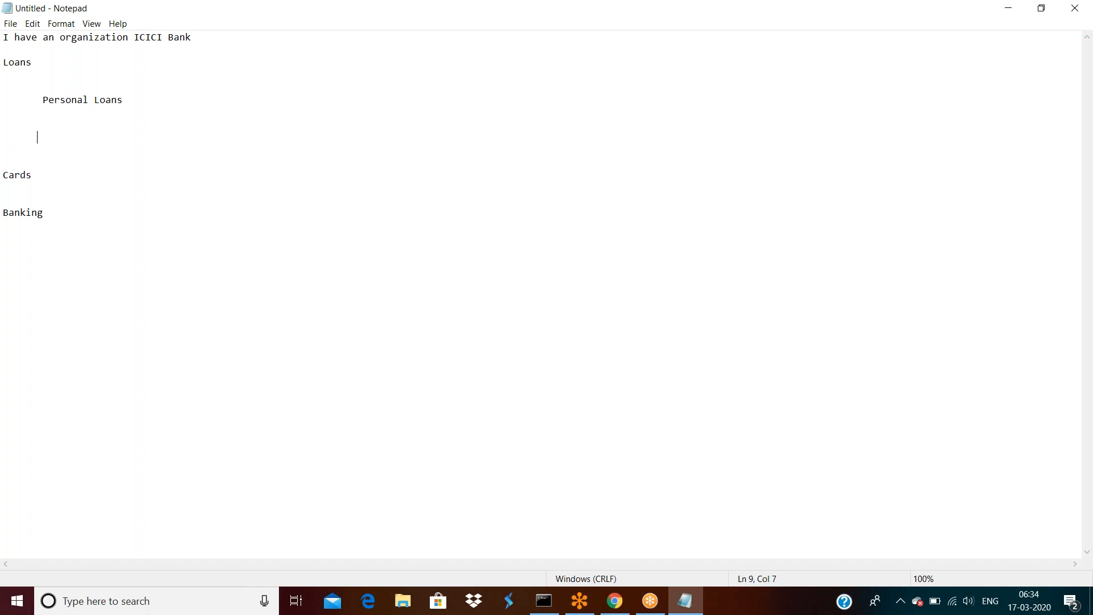
pyautogui.write('Home Loanas')
# Add indented 'Debit cards' and 'Credit Cards' sub-items beneath the Cards heading.
pyautogui.click(49, 175)
pyautogui.press('Return')
pyautogui.press('Return')
pyautogui.press('Return')
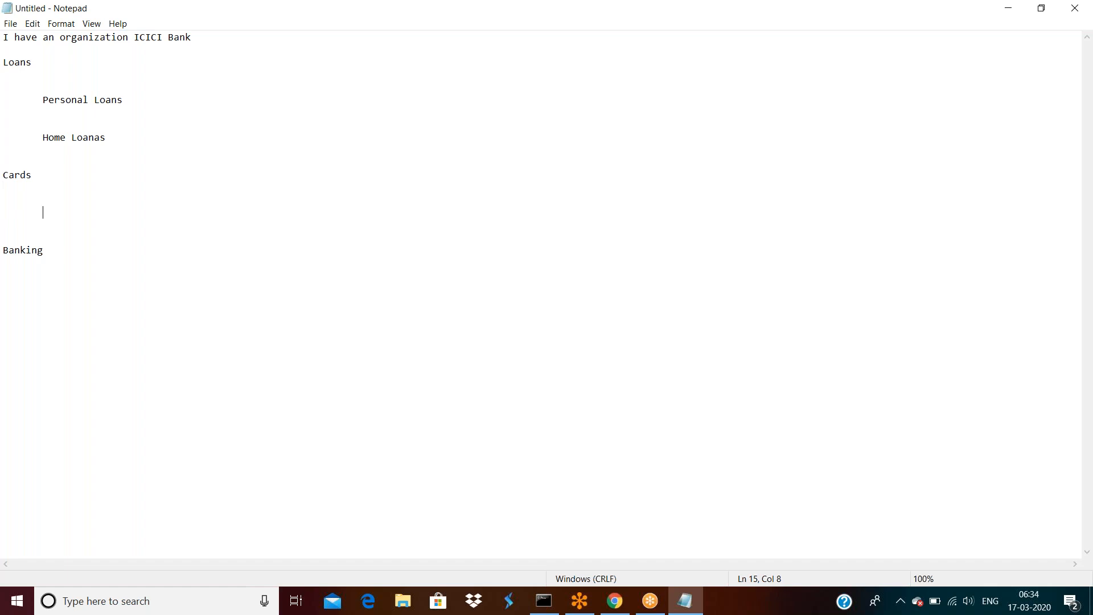
pyautogui.write('Debit cards')
pyautogui.press('Return')
pyautogui.press('Return')
pyautogui.press('Return')
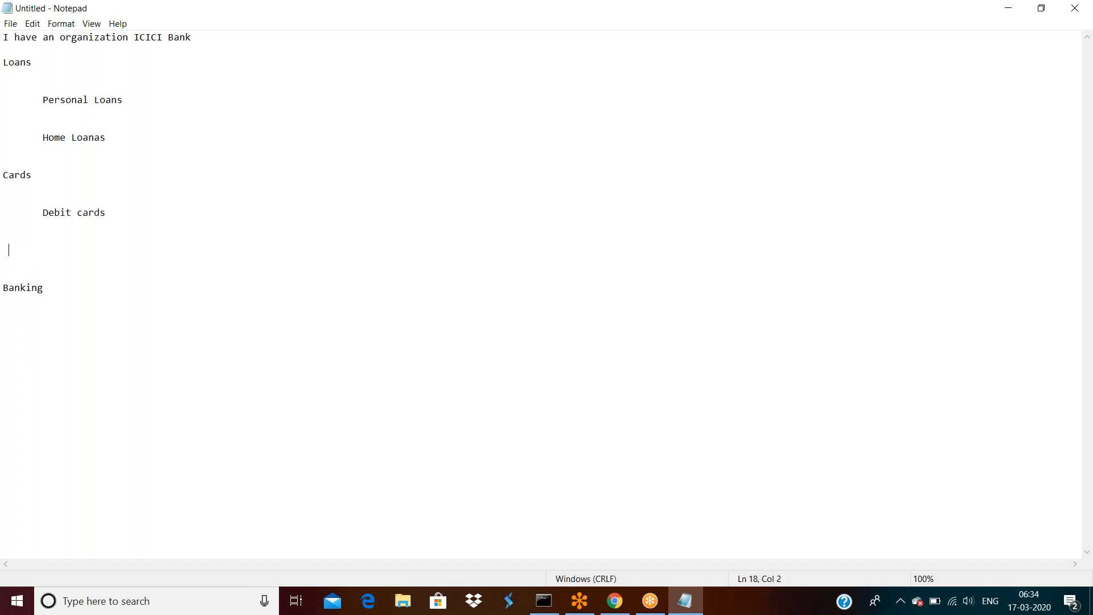
pyautogui.write('Credit Cards')
# Under Banking, type indented 'Corporate Banking' and 'NR' on consecutive lines.
pyautogui.click(56, 280)
pyautogui.click(61, 290)
pyautogui.press('Return')
pyautogui.press('Return')
pyautogui.press('Return')
pyautogui.write('C')
pyautogui.write('or[')
pyautogui.press('BackSpace')
pyautogui.write('porate Banking')
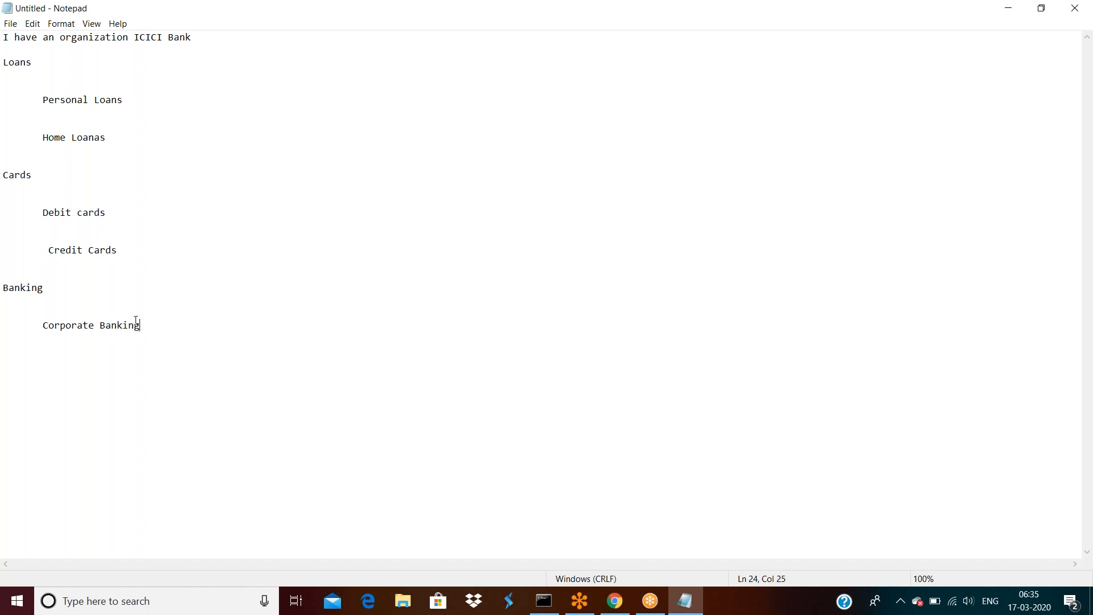
pyautogui.press('Return')
pyautogui.press('Return')
pyautogui.write('NR')
pyautogui.moveTo(55, 362); pyautogui.dragTo(45, 328)
pyautogui.click(46, 329)
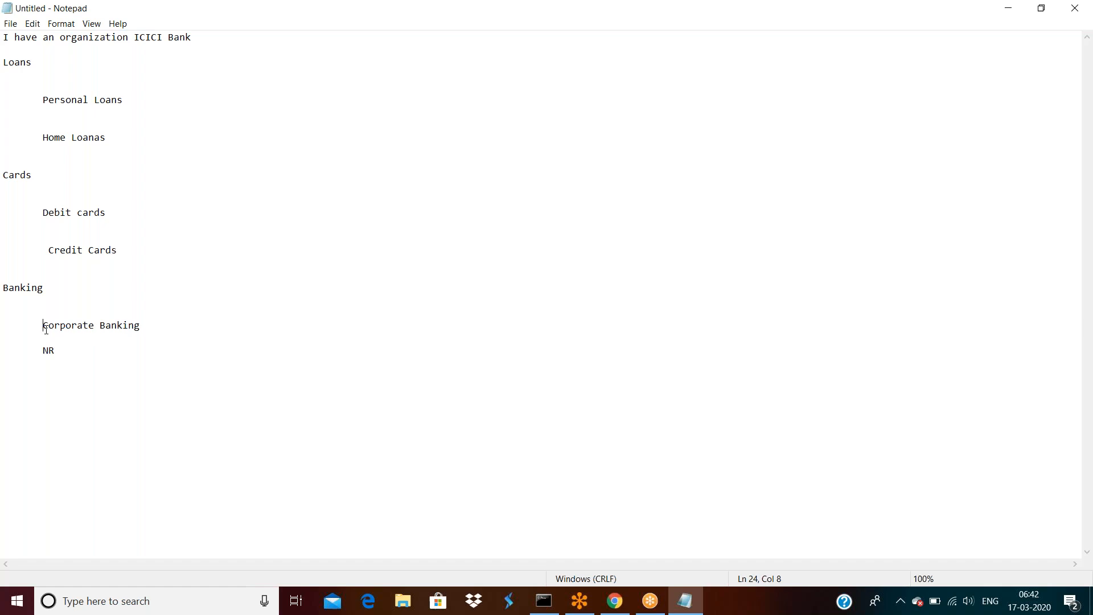
# Place the cursor at the end of the NR line under Banking to continue the outline.
pyautogui.click(70, 353)
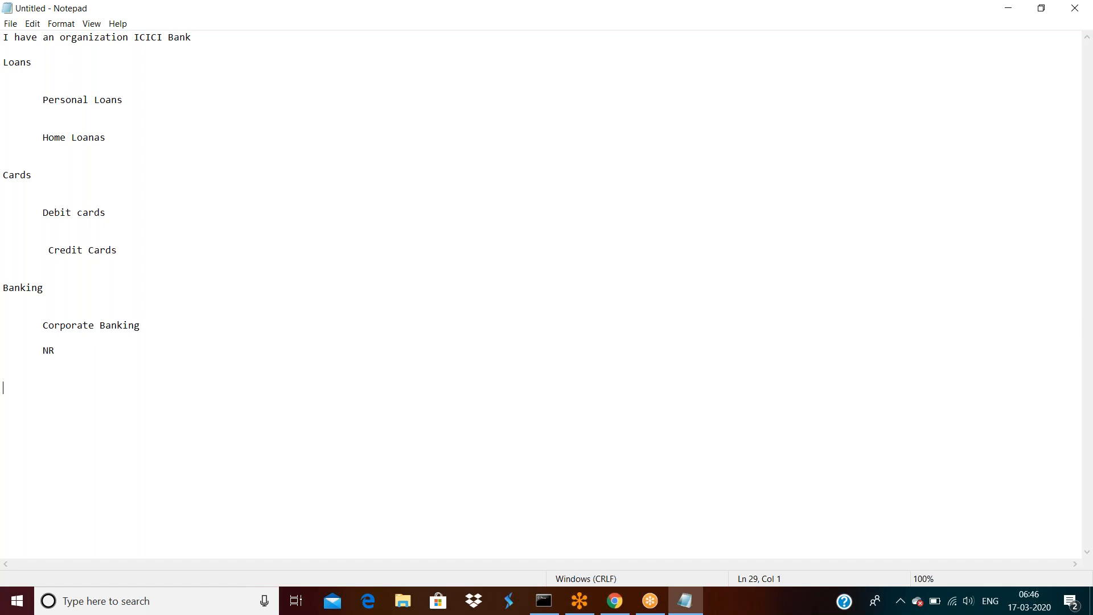
# Insert blank lines right after the Home Loanas entry in the Loans section.
pyautogui.click(122, 138)
pyautogui.press('Return')
pyautogui.press('Return')
pyautogui.press('Return')
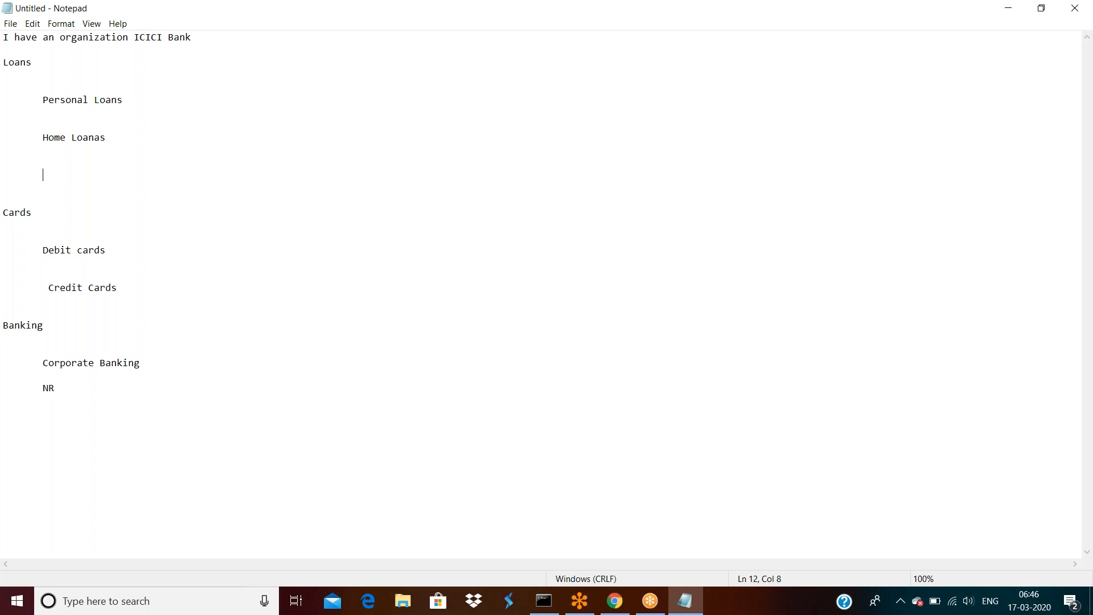
# Add application1 and application2 as indented entries below Home Loanas, leaving a blank line after.
pyautogui.write('application1')
pyautogui.press('Return')
pyautogui.press('Return')
pyautogui.press('Return')
pyautogui.press('Return')
pyautogui.write('applia')
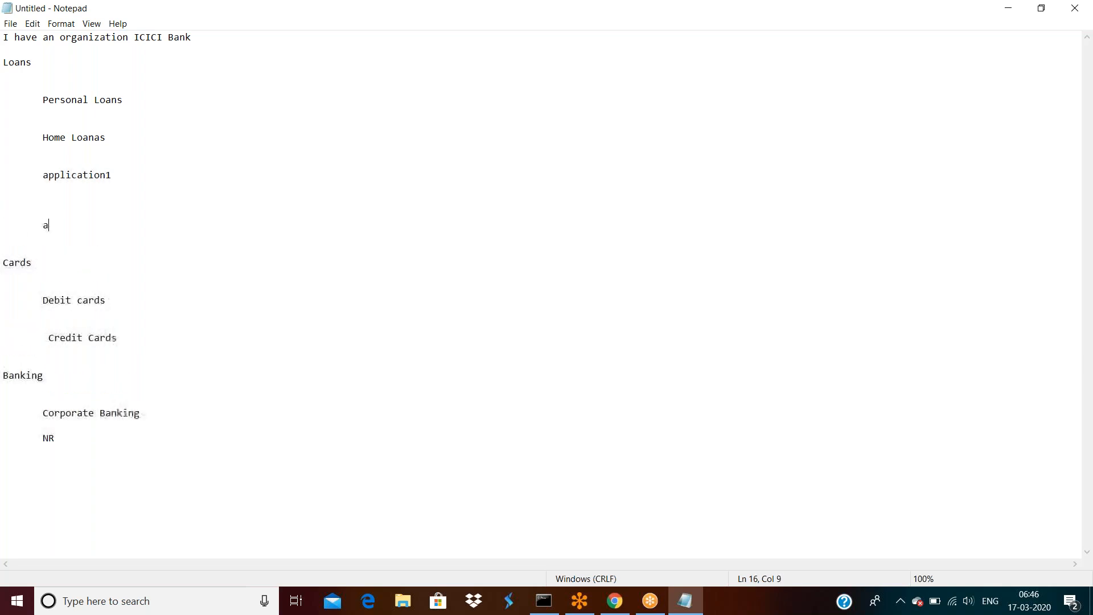
pyautogui.press('BackSpace')
pyautogui.write('cation2')
pyautogui.press('Return')
pyautogui.press('Return')
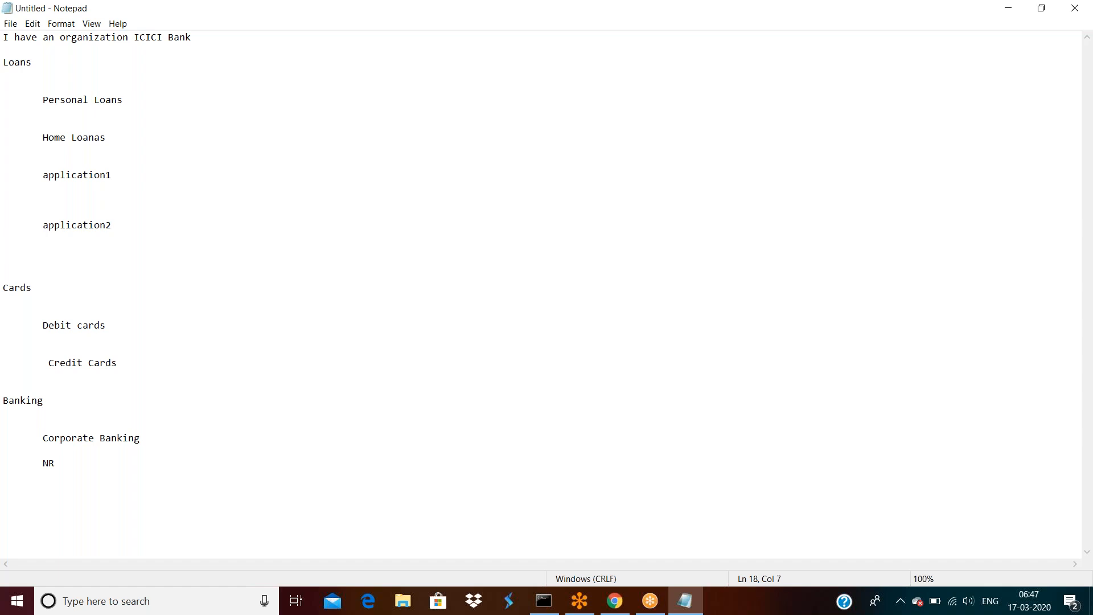
pyautogui.doubleClick(47, 66)
pyautogui.doubleClick(101, 227)
pyautogui.click(101, 226)
pyautogui.doubleClick(83, 175)
pyautogui.click(78, 138)
pyautogui.doubleClick(80, 137)
pyautogui.doubleClick(68, 100)
pyautogui.click(72, 101)
pyautogui.moveTo(130, 100); pyautogui.dragTo(37, 100)
pyautogui.click(37, 100)
pyautogui.click(68, 140)
pyautogui.click(67, 173)
pyautogui.click(79, 226)
pyautogui.click(945, 206)
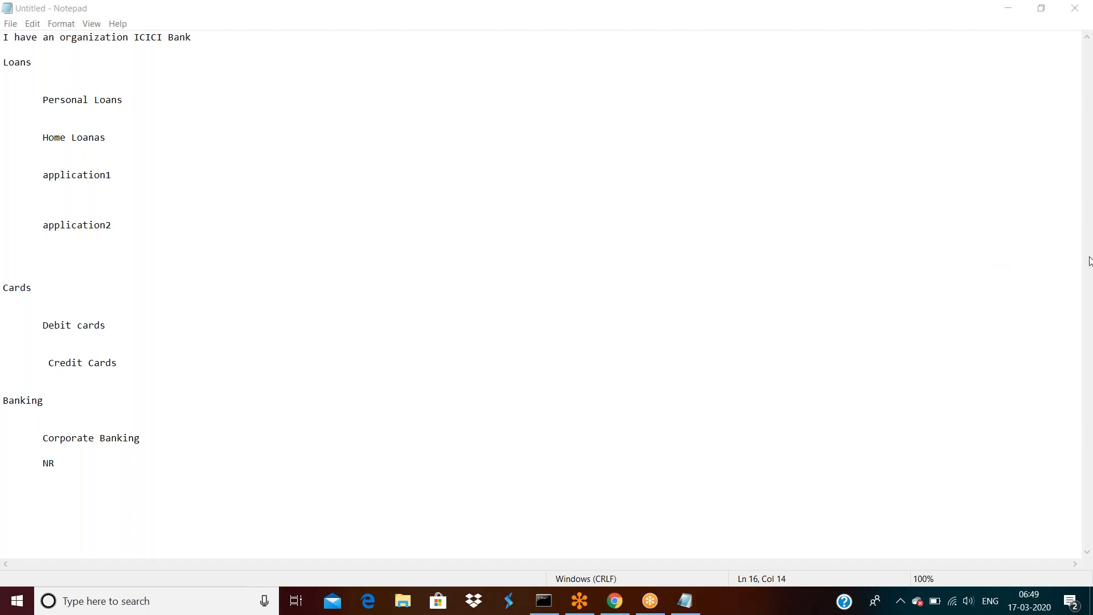
# Add Administrator, Manager and Users on separate lines below NR under Banking.
pyautogui.click(66, 461)
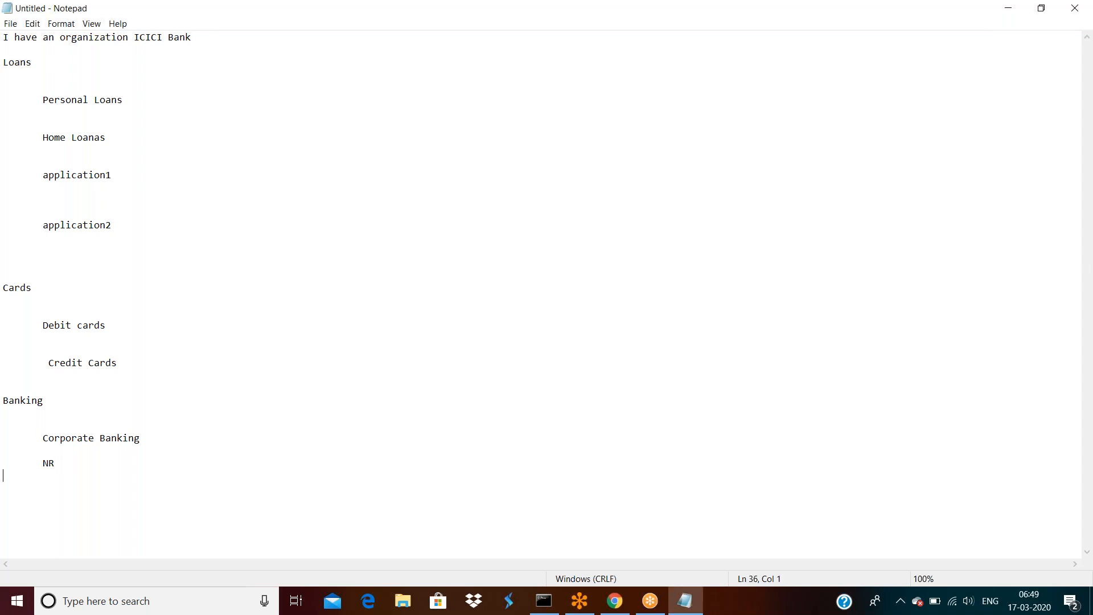
pyautogui.press('Return')
pyautogui.press('Return')
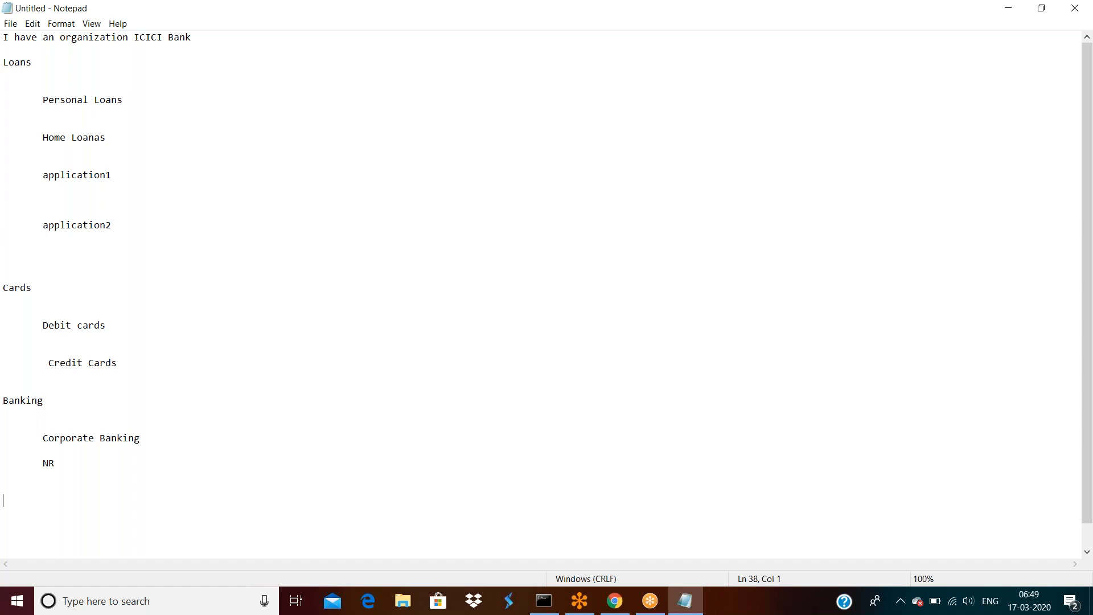
pyautogui.write('Administrator')
pyautogui.press('Return')
pyautogui.press('Return')
pyautogui.write('Manager')
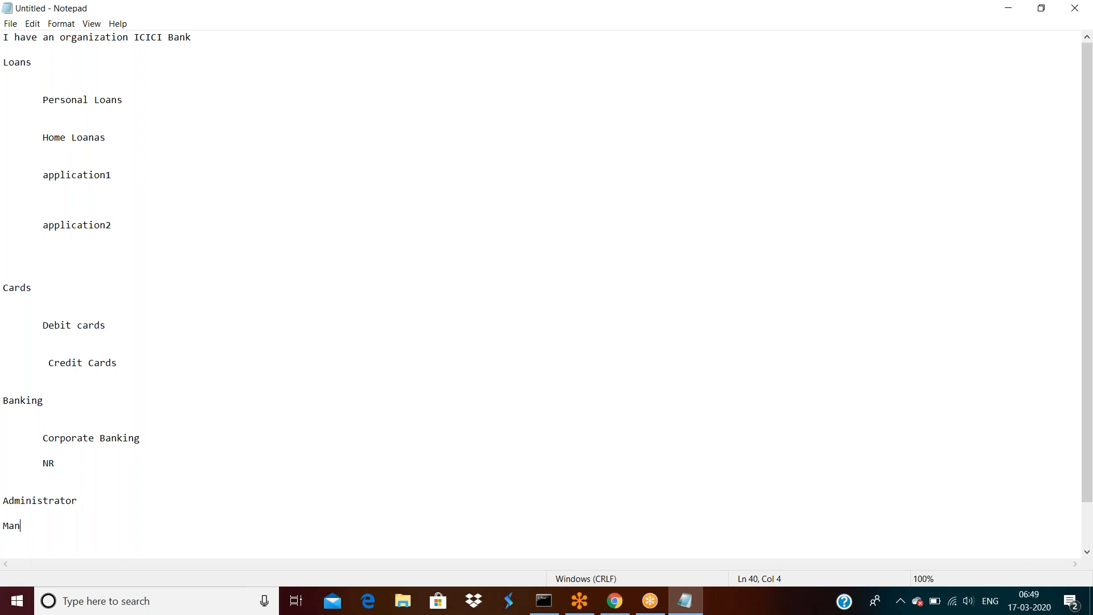
pyautogui.press('Return')
pyautogui.press('Return')
pyautogui.write('Users')
pyautogui.doubleClick(34, 525)
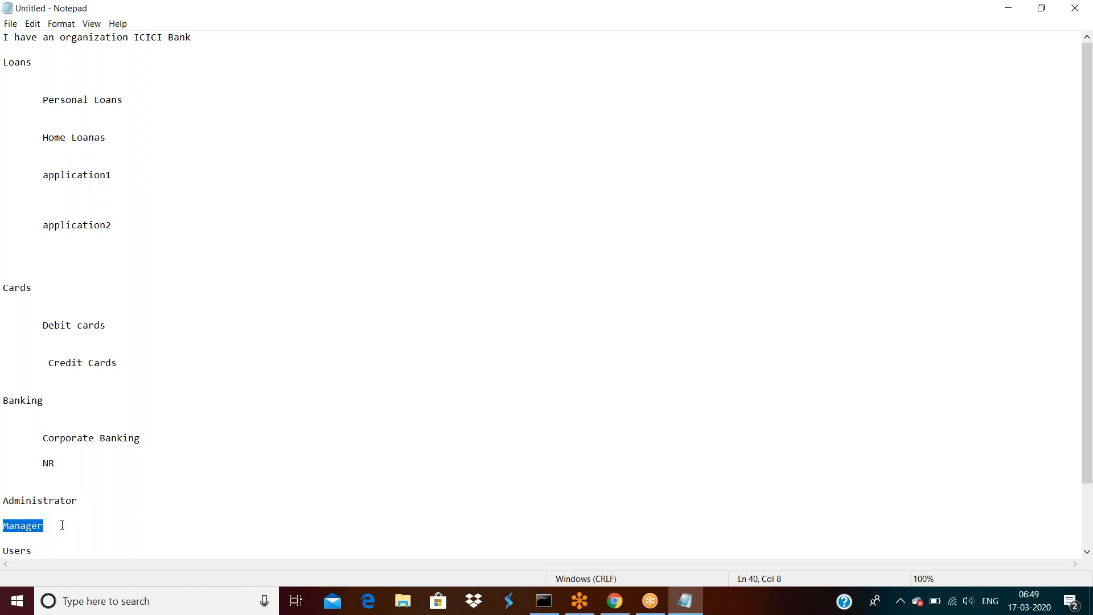
pyautogui.click(60, 550)
pyautogui.scroll(-2, 96, 541)
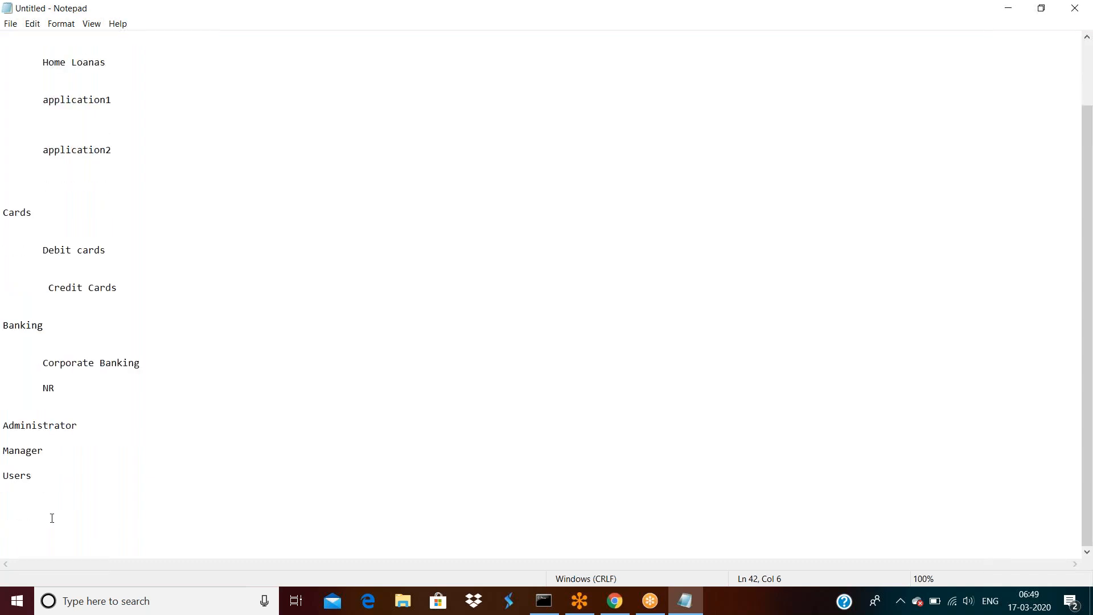
pyautogui.doubleClick(40, 481)
pyautogui.click(40, 481)
pyautogui.doubleClick(40, 481)
pyautogui.click(41, 480)
# Load the local Pega server at localhost:8080/prweb in Chrome.
pyautogui.click(613, 609)
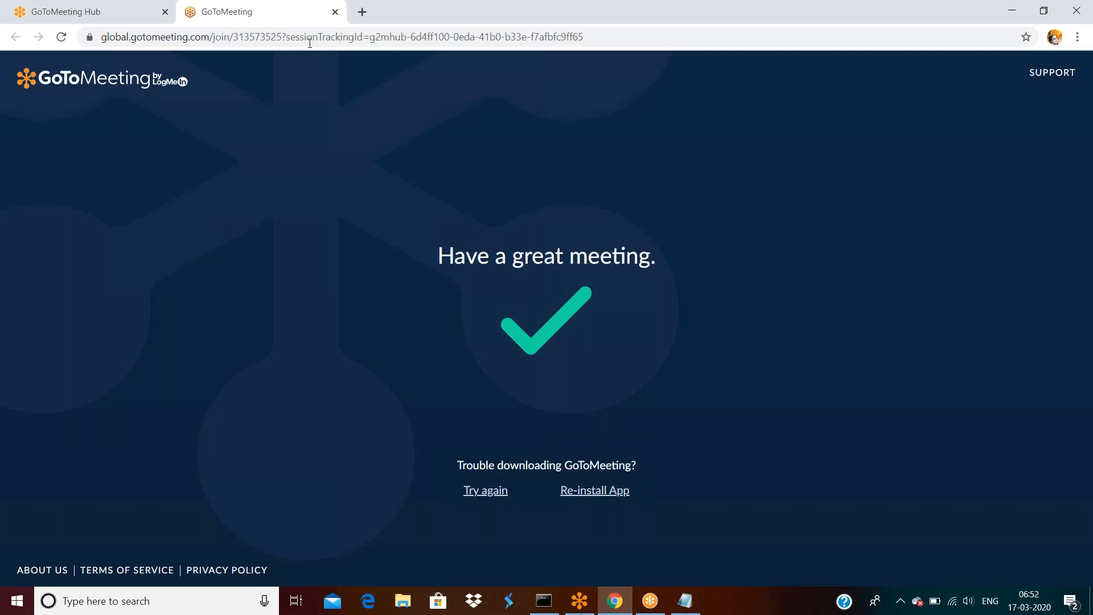
pyautogui.click(306, 37)
pyautogui.write('lo')
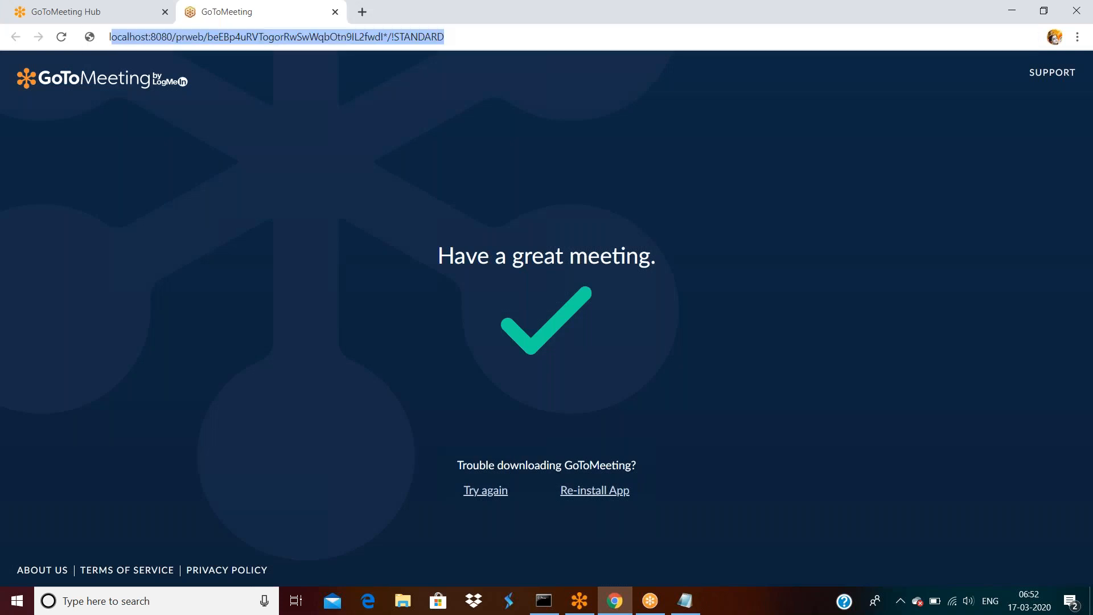
pyautogui.press('Return')
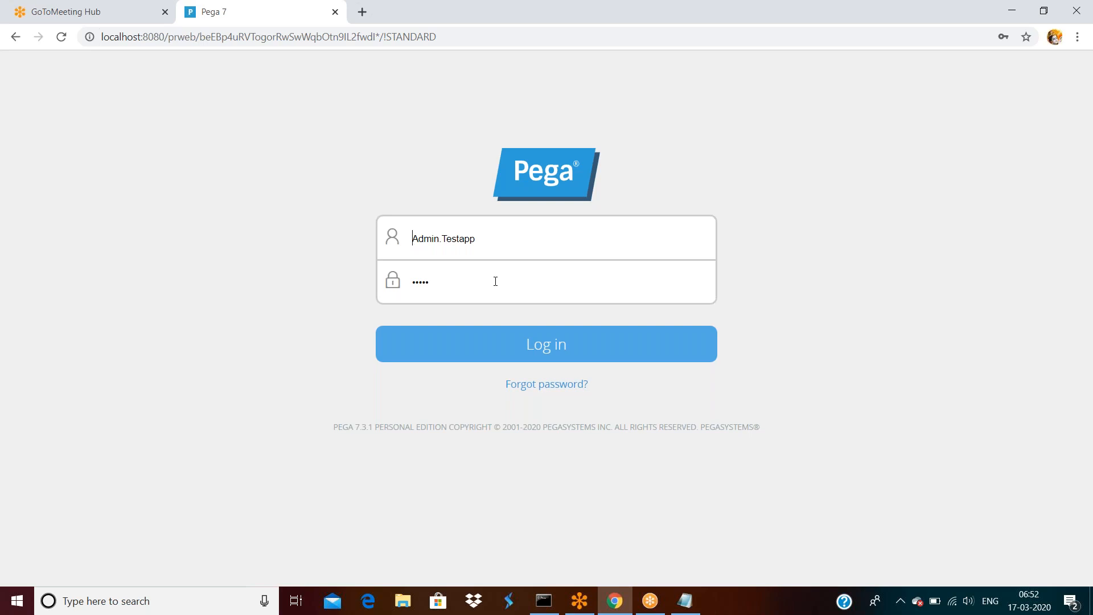
# Sign in with the saved administrator username to reach the Designer Studio home page.
pyautogui.click(488, 239)
pyautogui.doubleClick(488, 238)
pyautogui.click(548, 345)
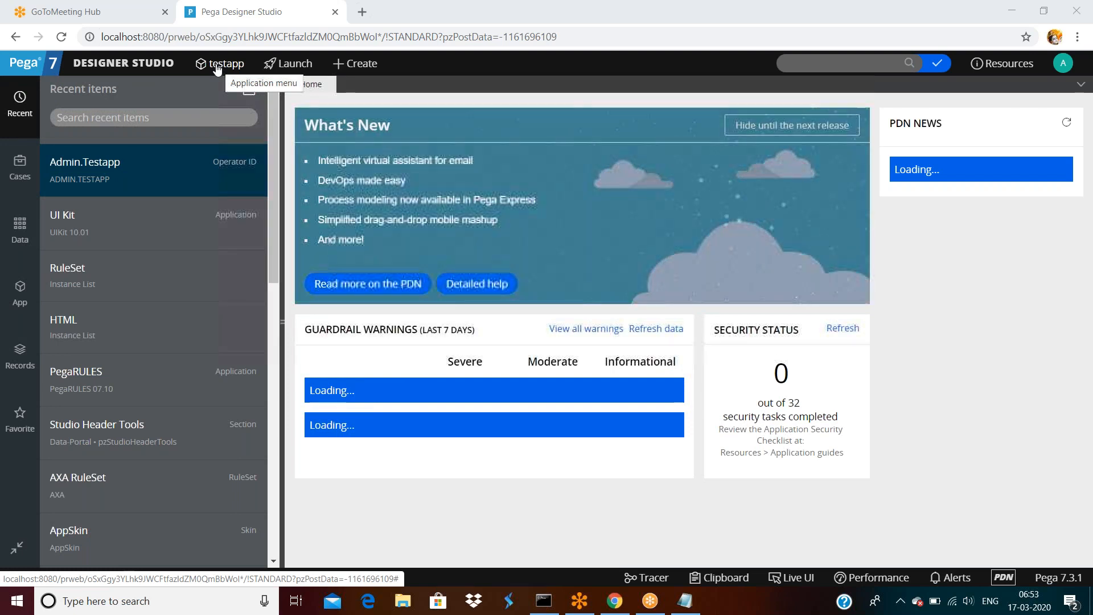
# Go to Org & Security > Organization > Operators from the Designer Studio menu.
pyautogui.click(147, 66)
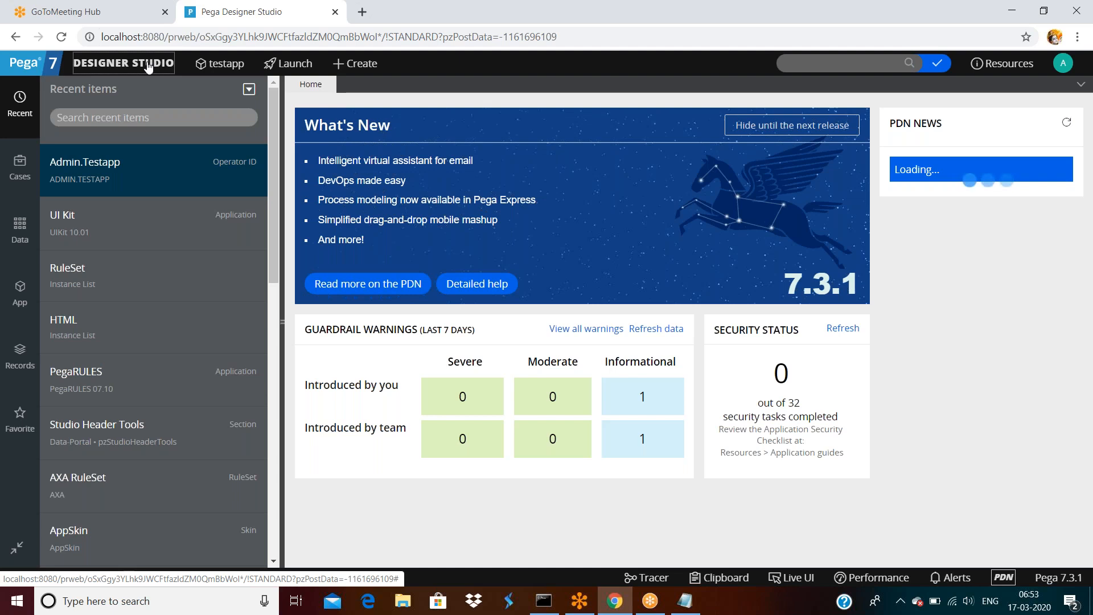
pyautogui.click(148, 67)
pyautogui.moveTo(104, 242)
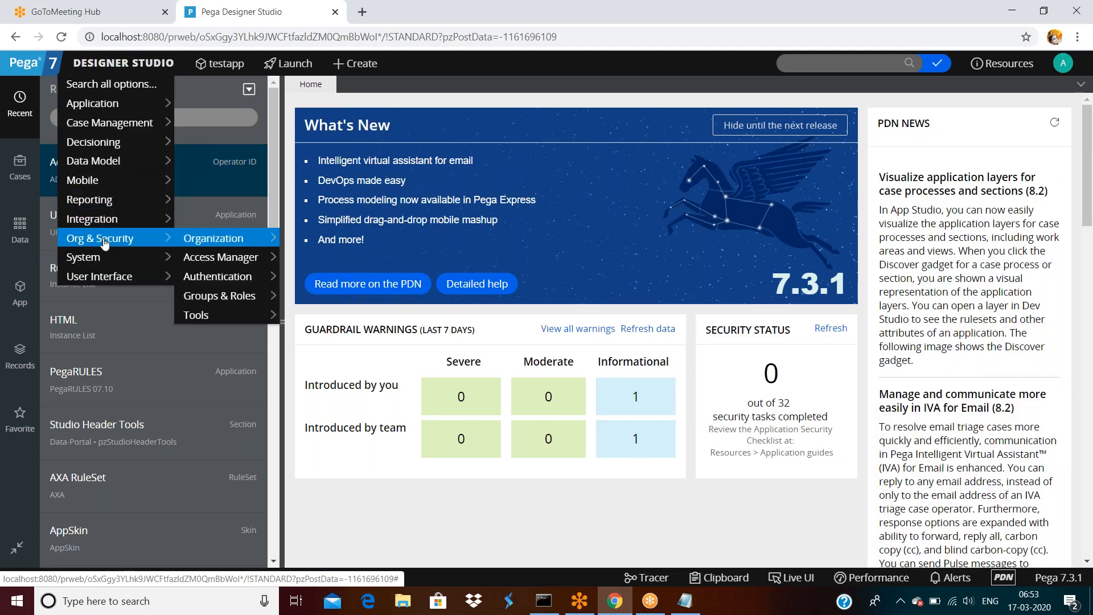
pyautogui.moveTo(215, 239)
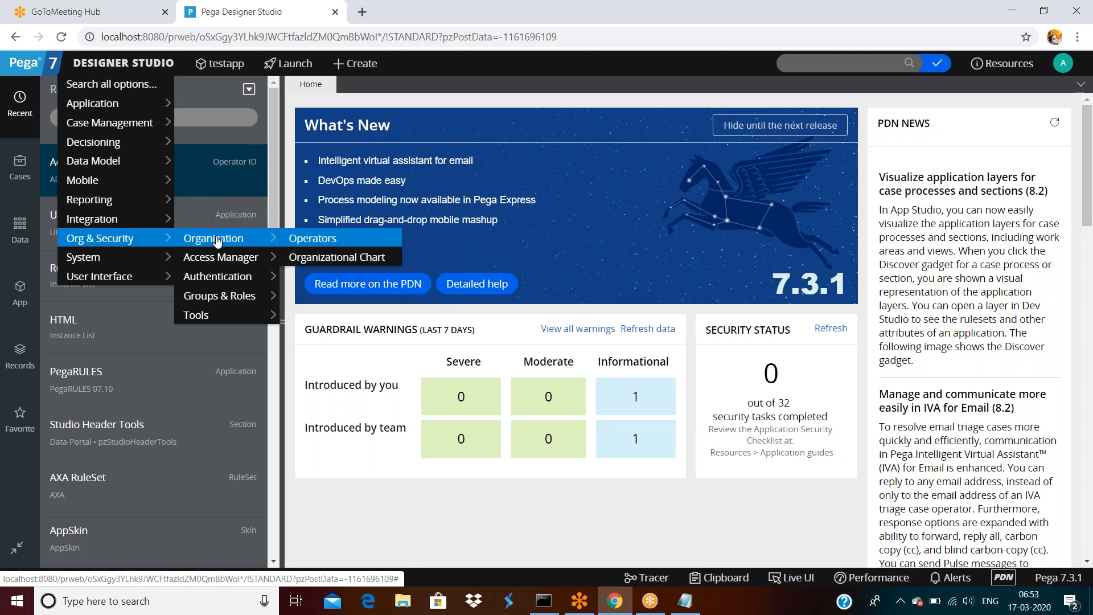
pyautogui.click(310, 241)
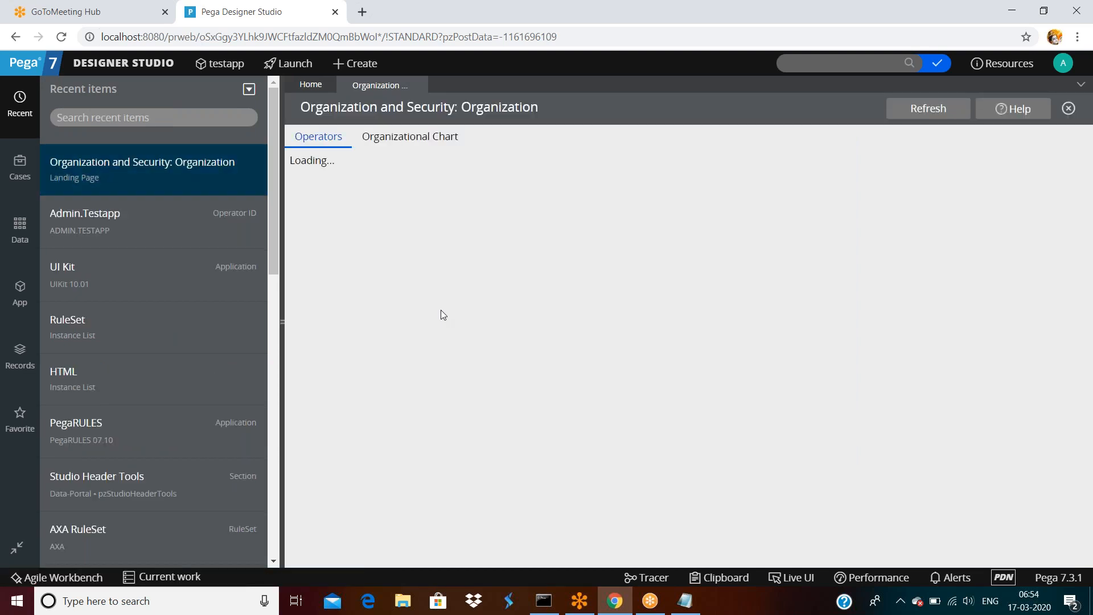
pyautogui.scroll(-10, 494, 317)
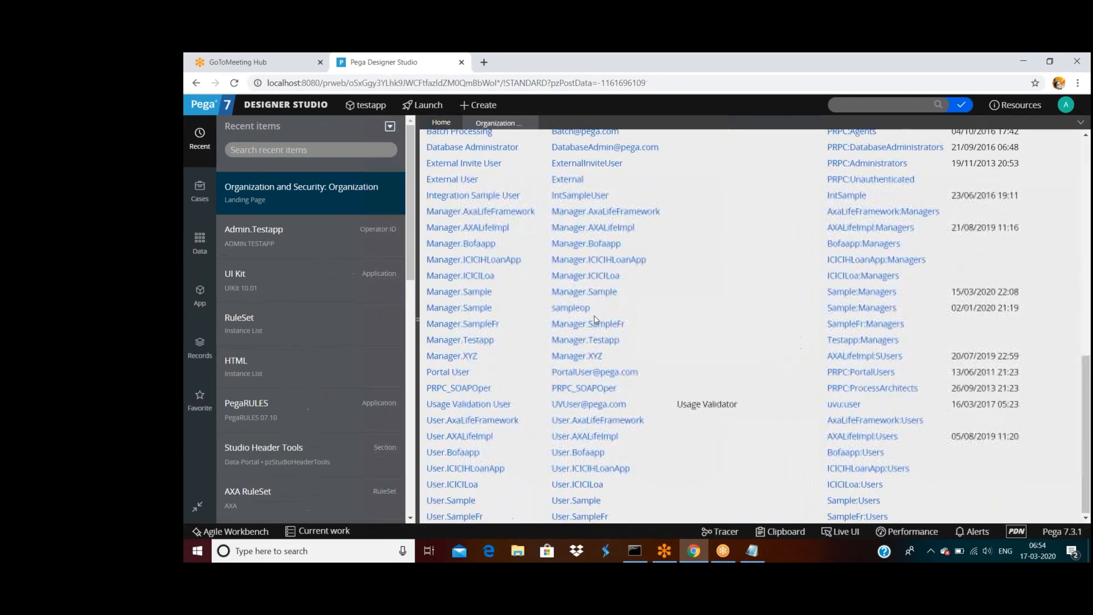
pyautogui.scroll(10, 494, 317)
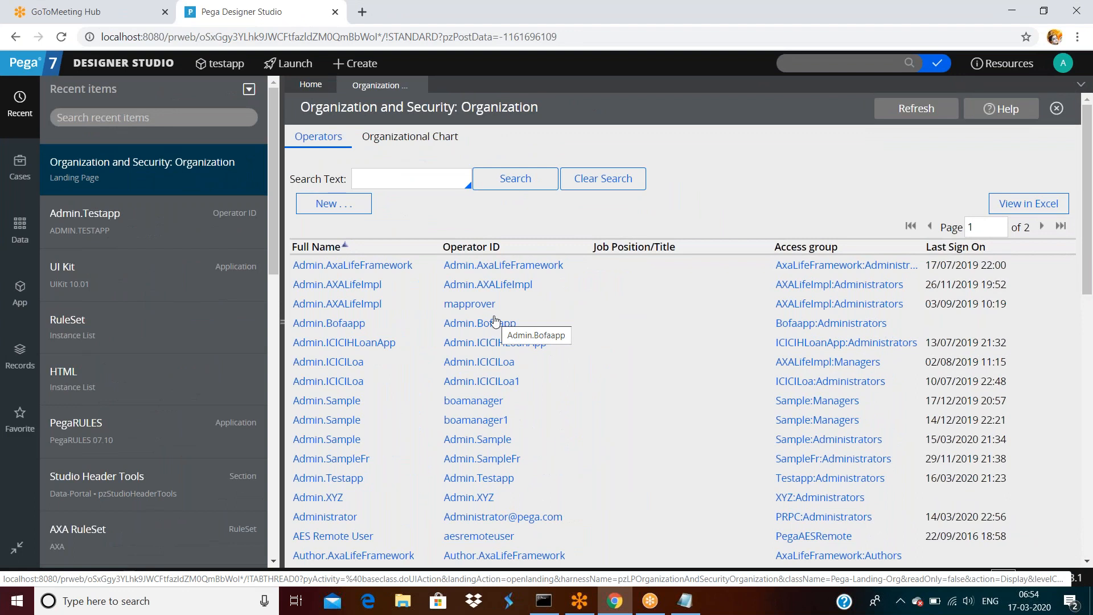
pyautogui.scroll(-10, 495, 325)
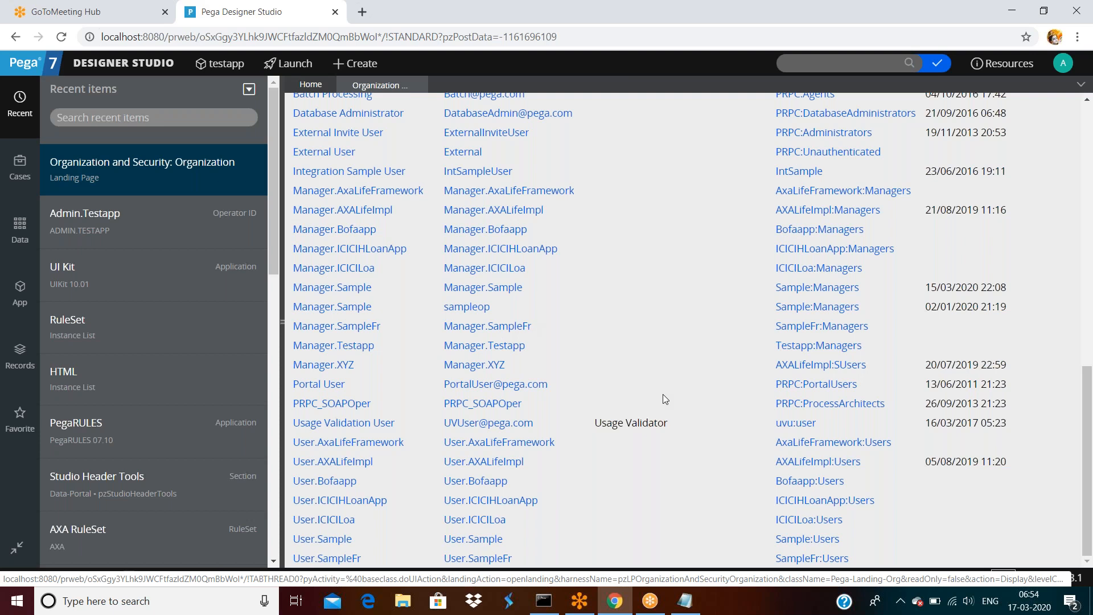
pyautogui.scroll(10, 663, 394)
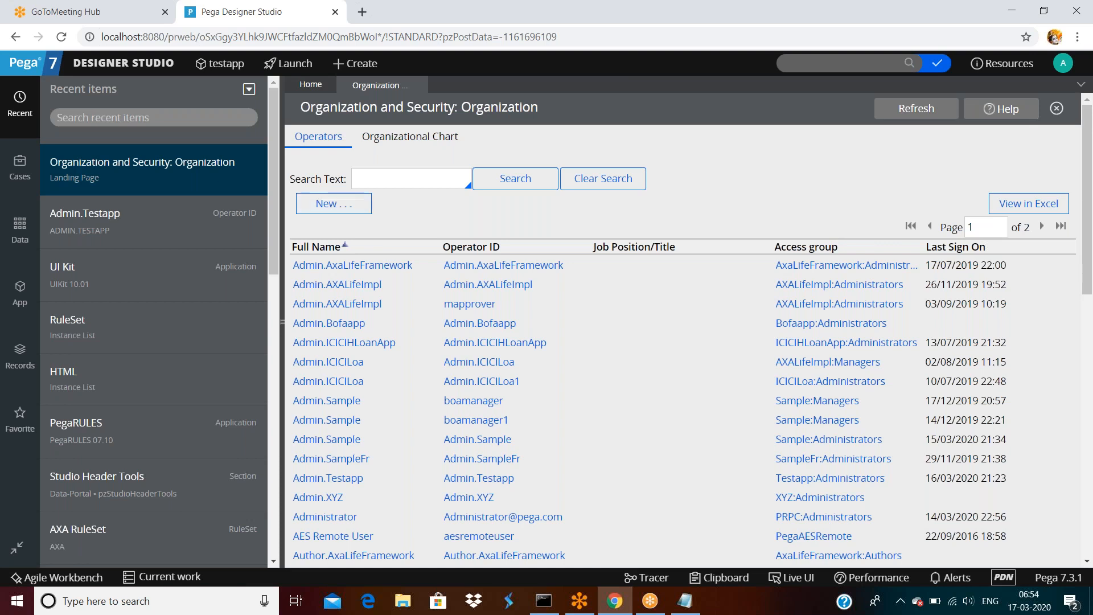
# List all Operator ID records from the Records explorer's Organization category, then show the App class explorer.
pyautogui.click(340, 67)
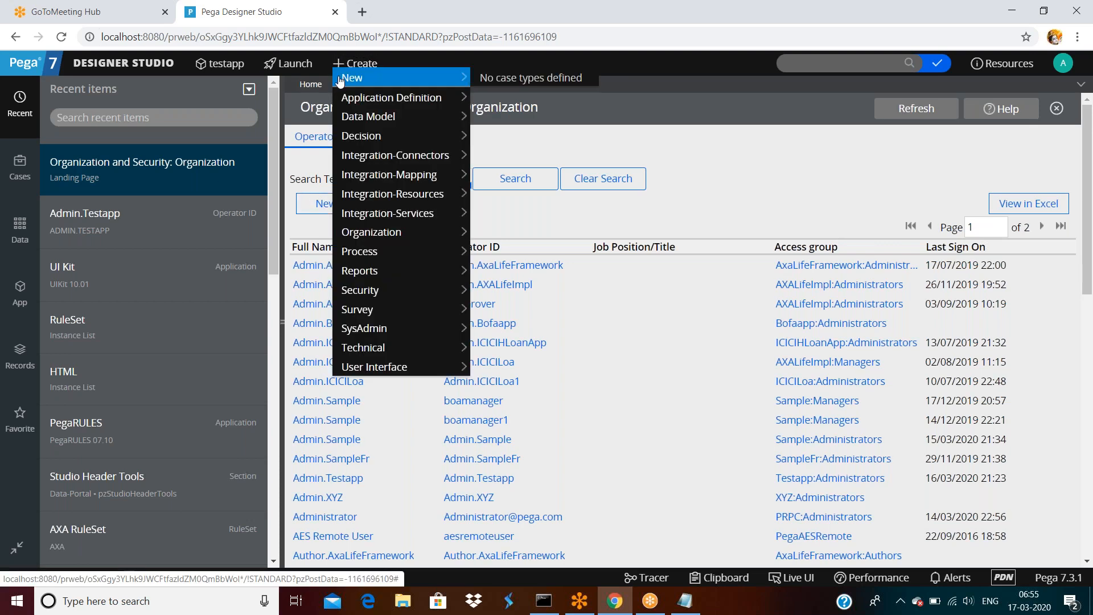
pyautogui.moveTo(371, 238)
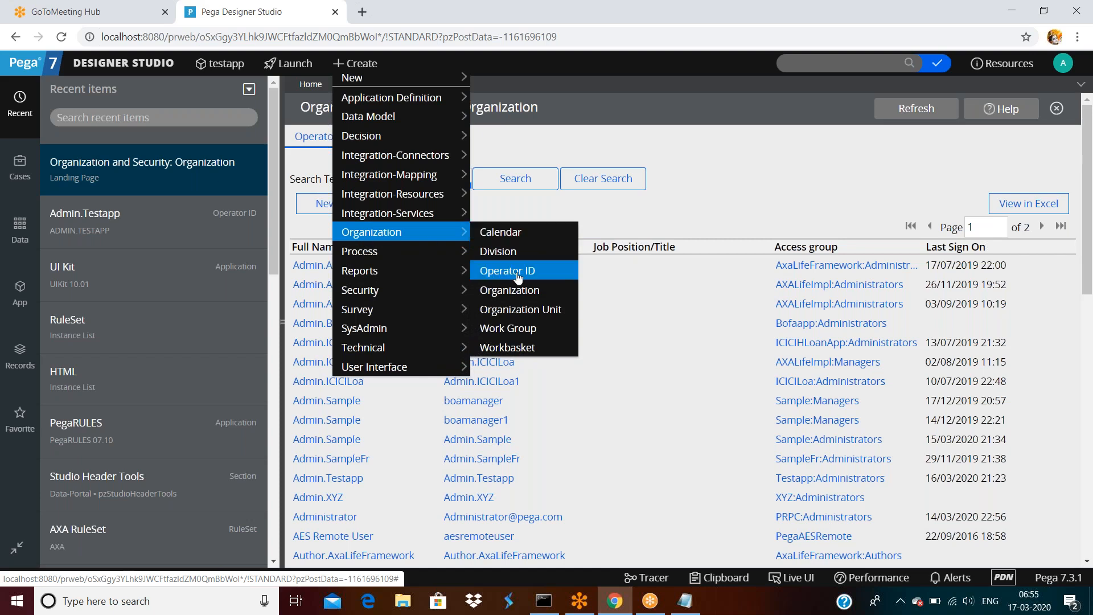
pyautogui.click(21, 367)
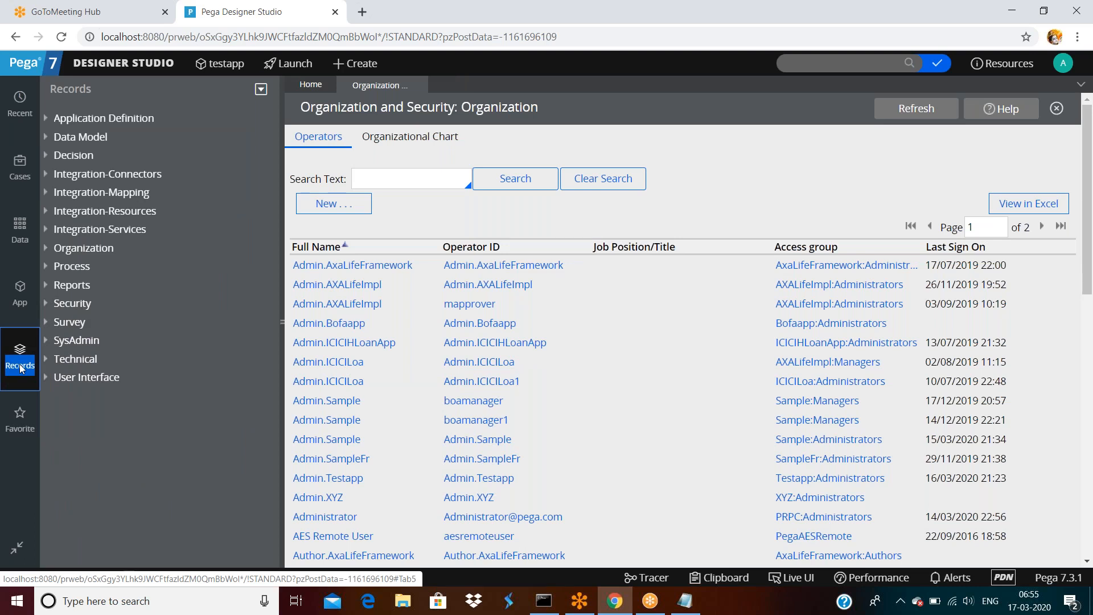
pyautogui.click(48, 252)
pyautogui.click(95, 303)
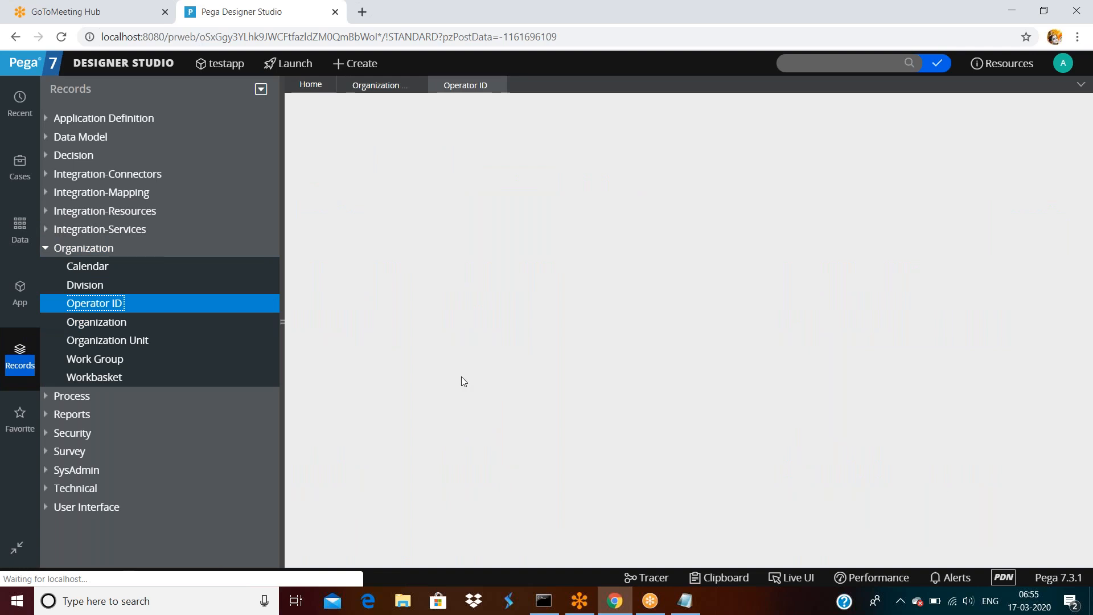
pyautogui.scroll(-8, 583, 342)
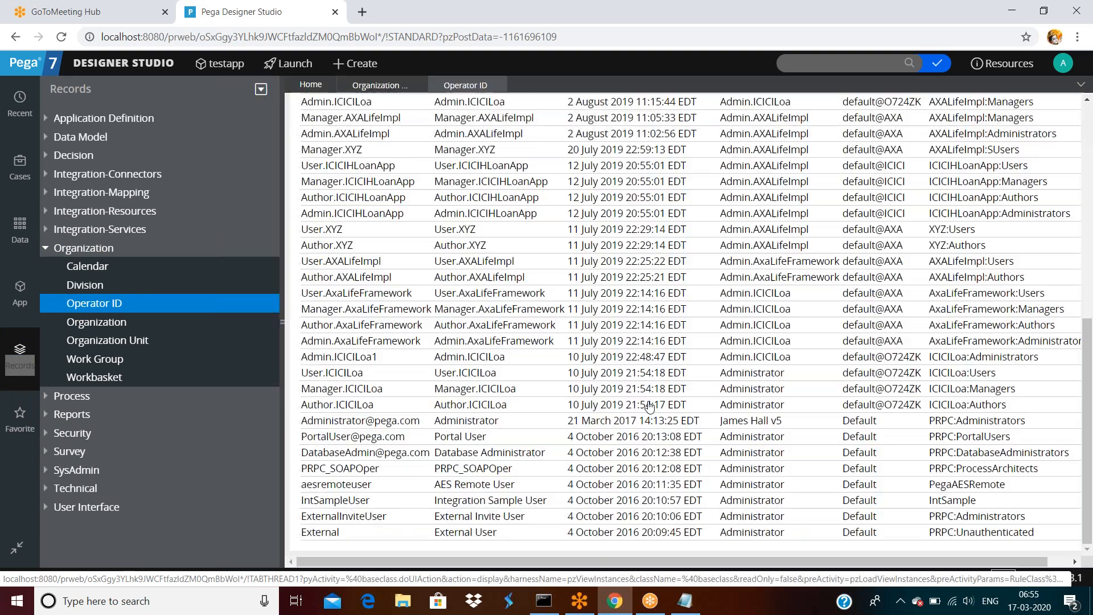
pyautogui.scroll(10, 569, 387)
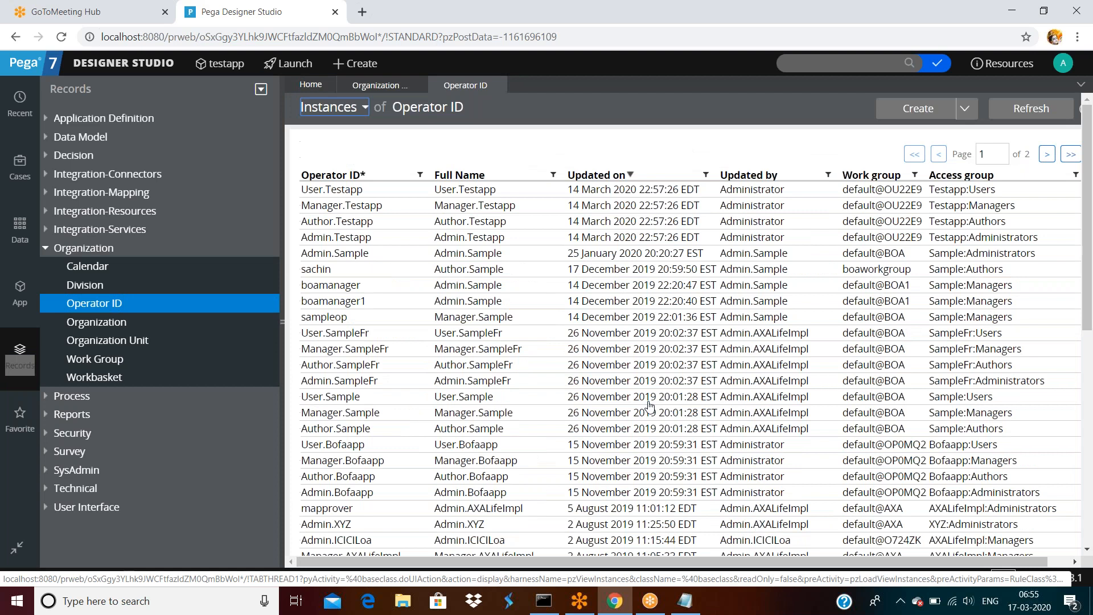
pyautogui.click(926, 119)
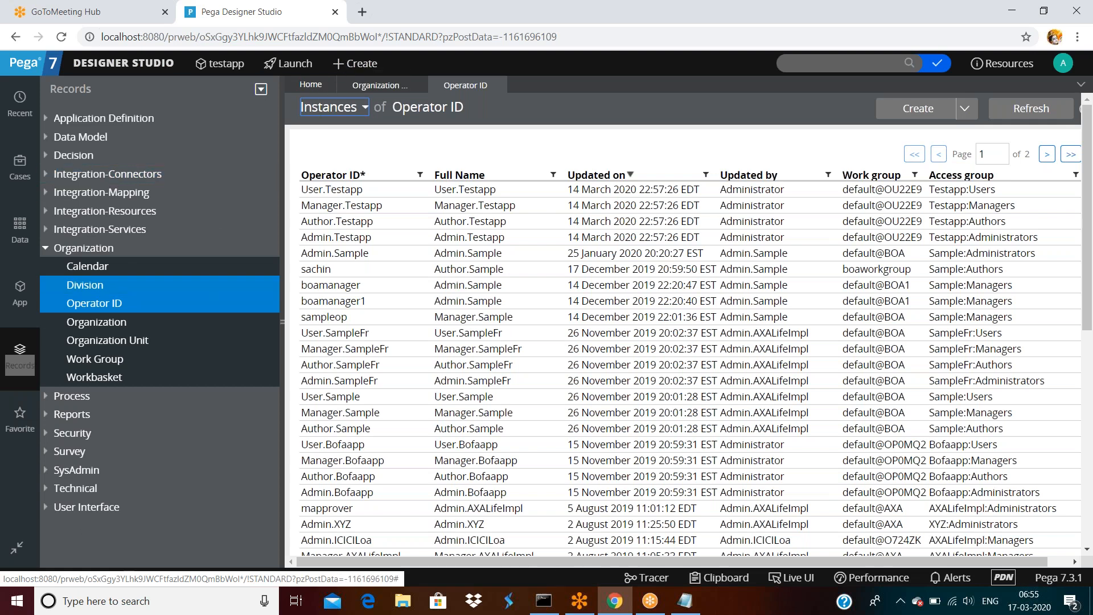
pyautogui.click(21, 300)
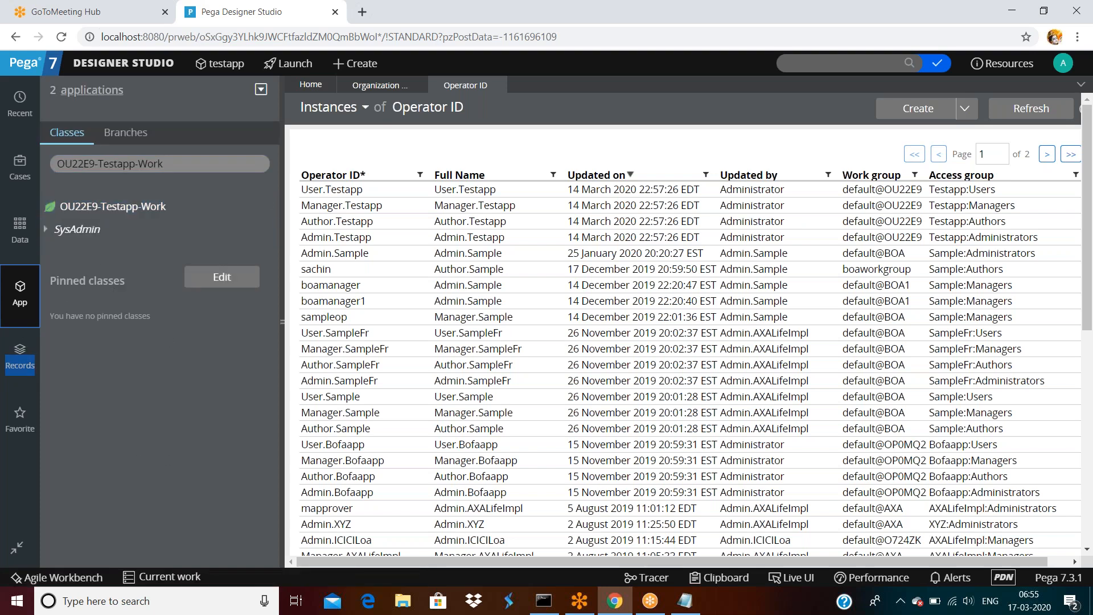
pyautogui.rightClick(95, 208)
pyautogui.moveTo(96, 228)
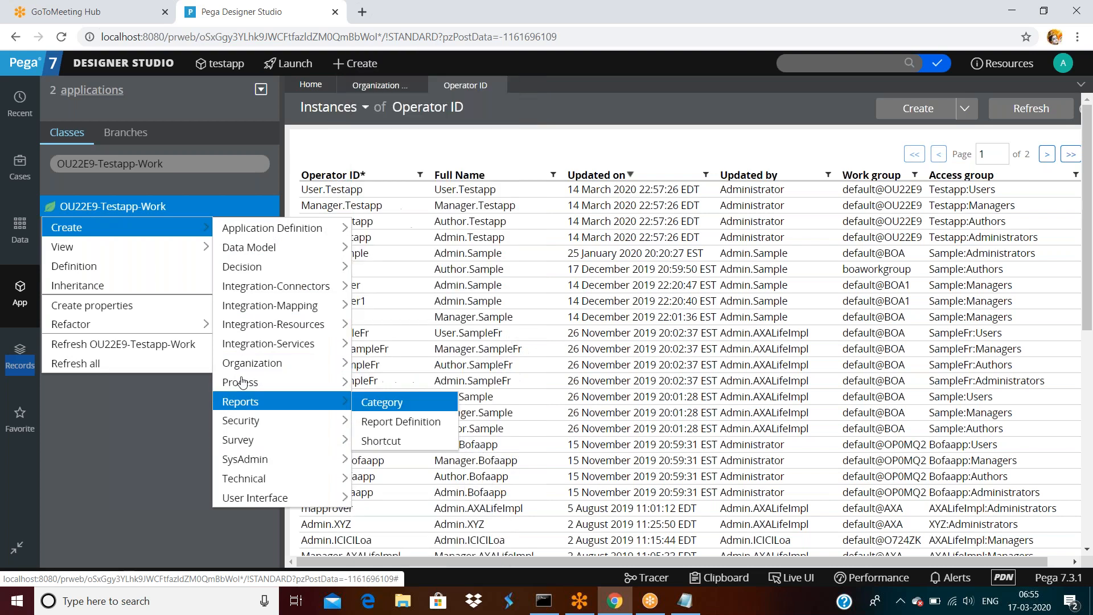
pyautogui.moveTo(245, 363)
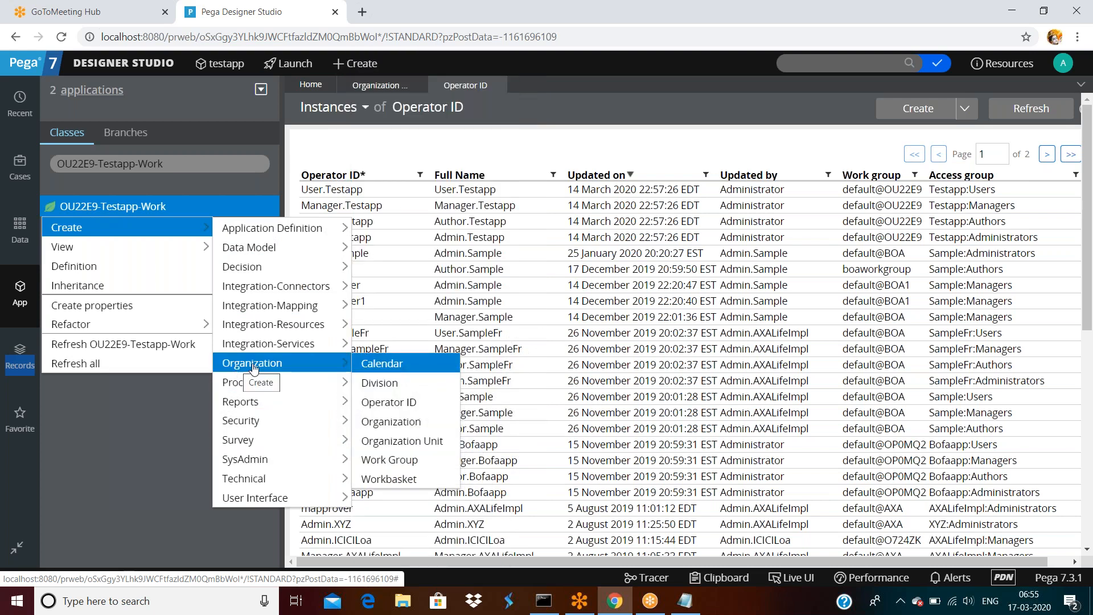
pyautogui.click(385, 403)
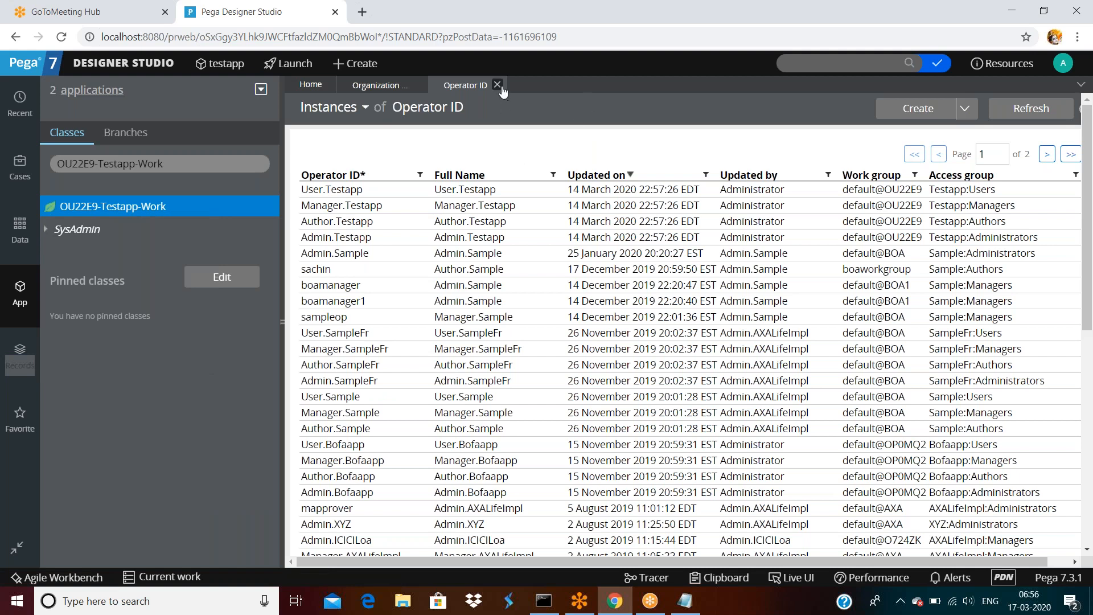
# Close the Operator ID tab, reopen Organization > Operators, and export the list with View in Excel.
pyautogui.click(497, 84)
pyautogui.click(124, 63)
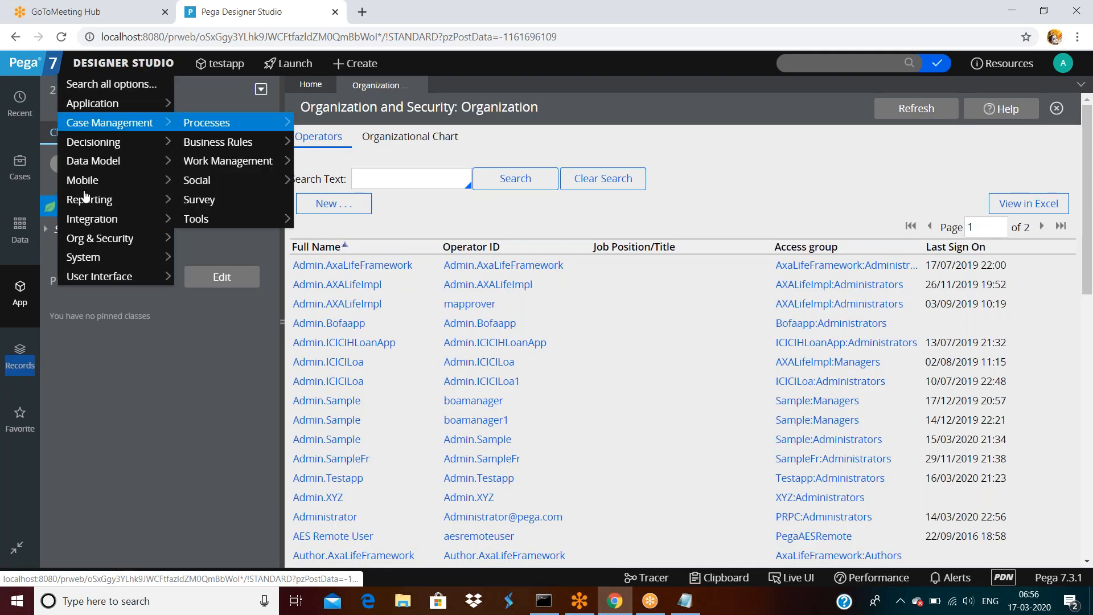
pyautogui.moveTo(99, 238)
pyautogui.moveTo(239, 239)
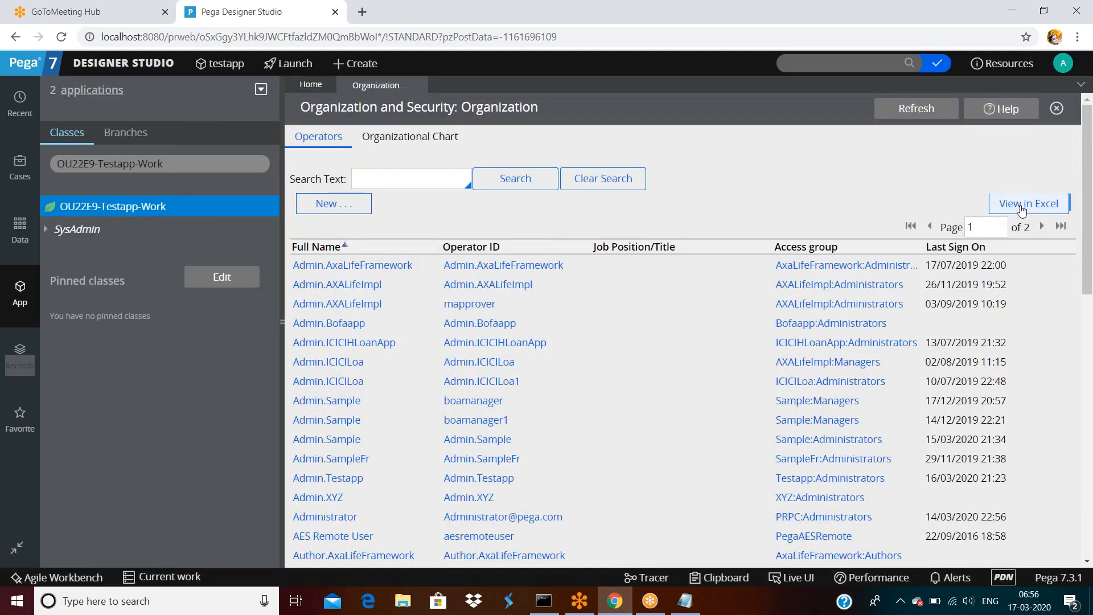
pyautogui.scroll(-5, 805, 350)
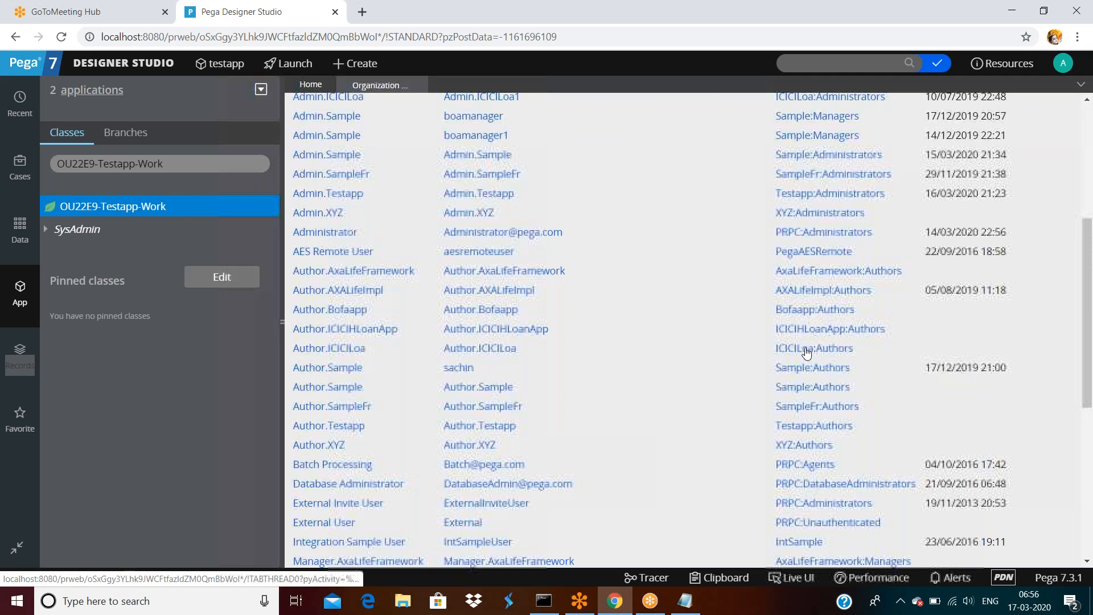
pyautogui.scroll(5, 806, 353)
pyautogui.click(407, 178)
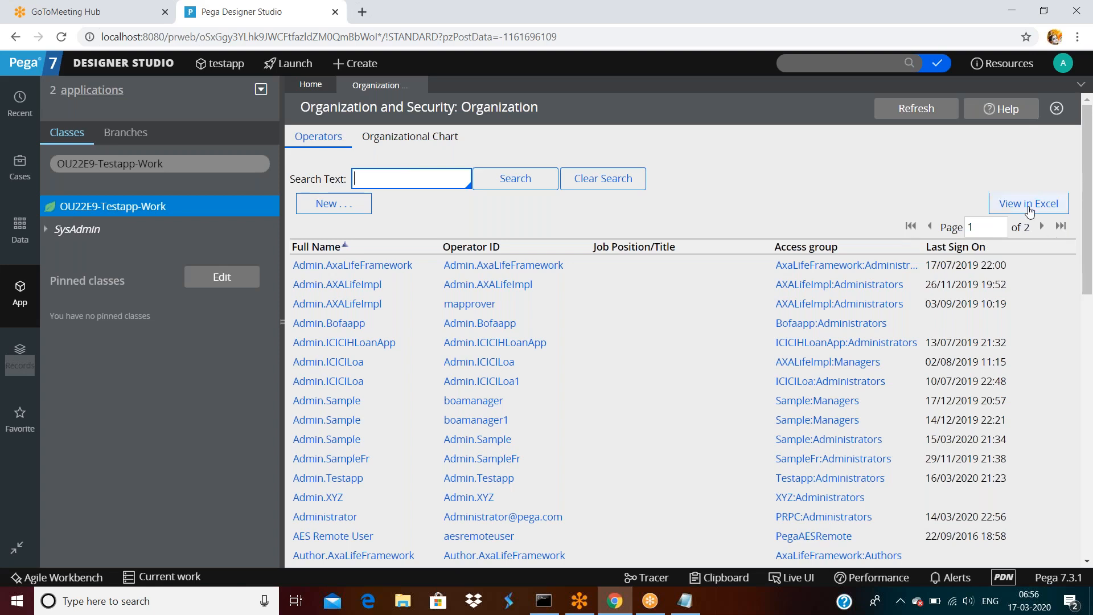
pyautogui.click(1028, 204)
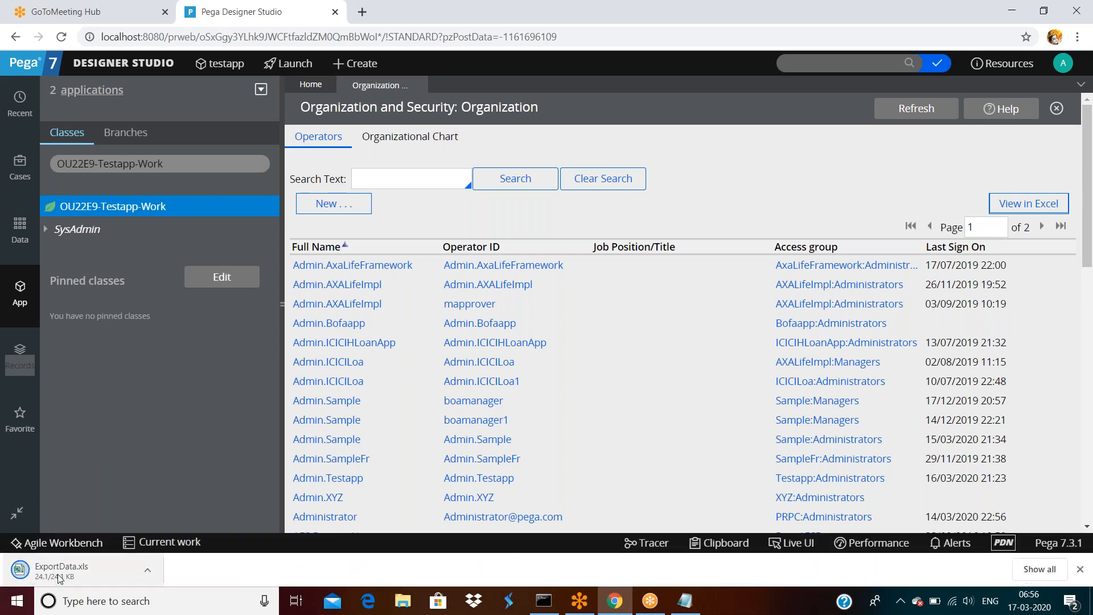
# Open the downloaded ExportData.xls via Show in folder so it launches in Excel.
pyautogui.rightClick(61, 578)
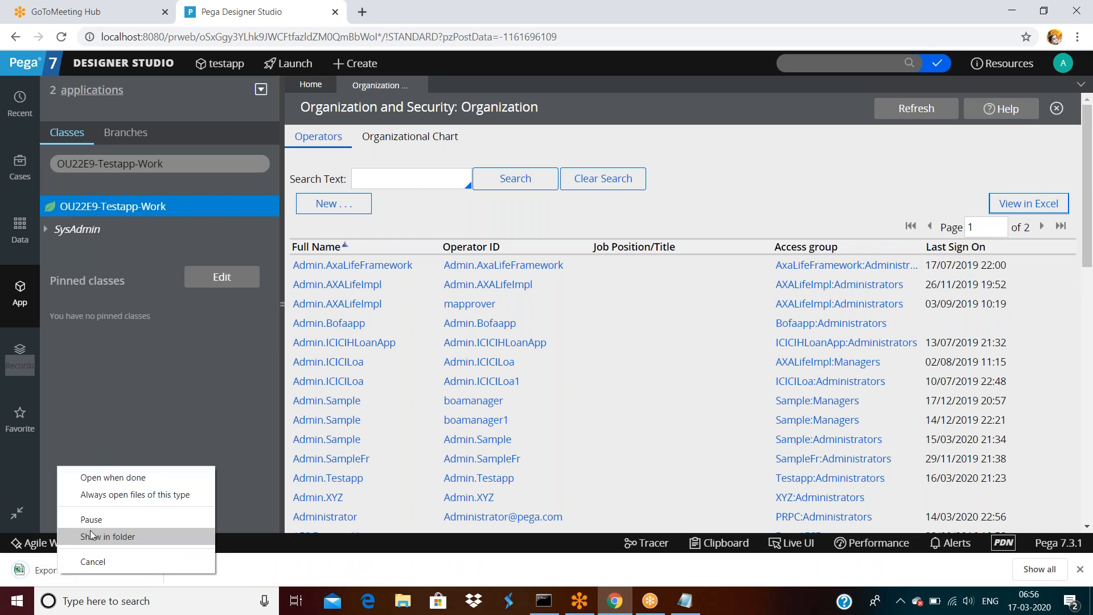
pyautogui.click(91, 536)
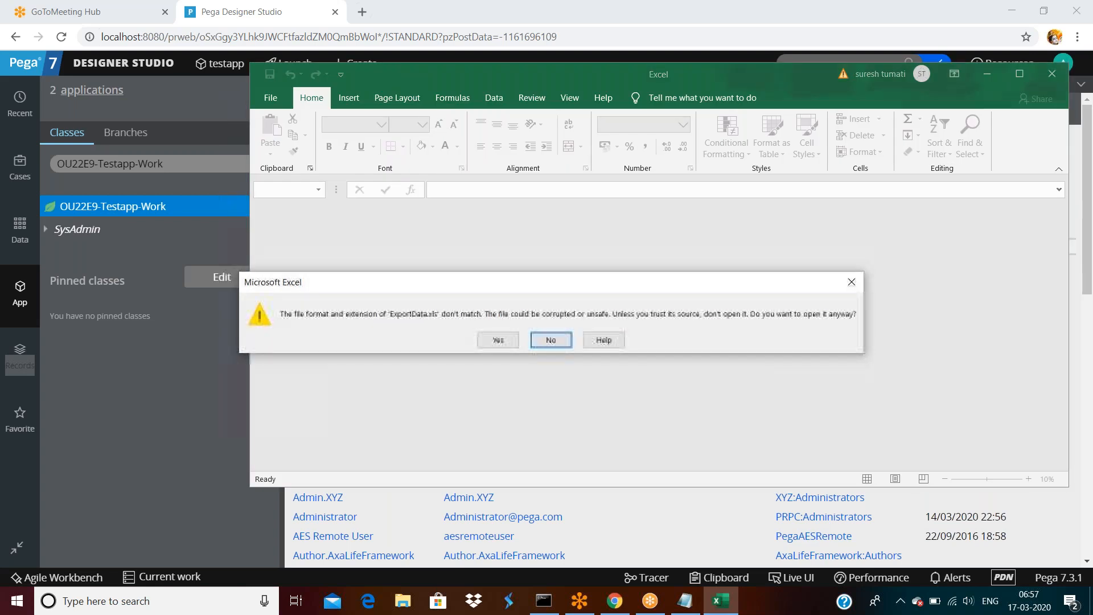
# Decline Excel's format-mismatch warning for ExportData.xls and close Excel, back to the Operators list.
pyautogui.click(552, 341)
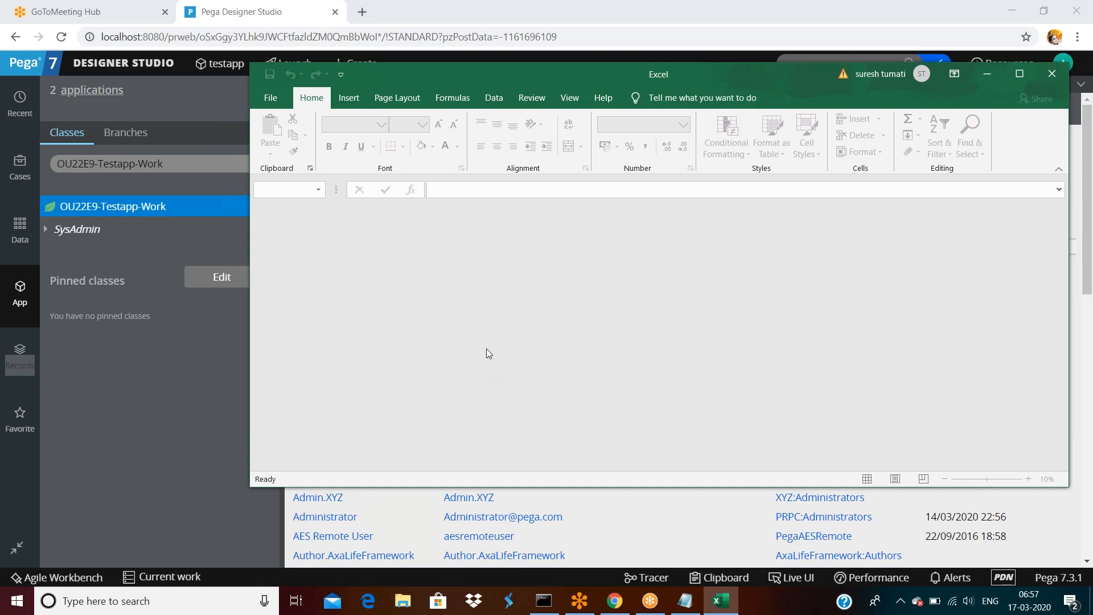
pyautogui.click(1052, 73)
pyautogui.scroll(-5, 352, 251)
pyautogui.scroll(5, 351, 250)
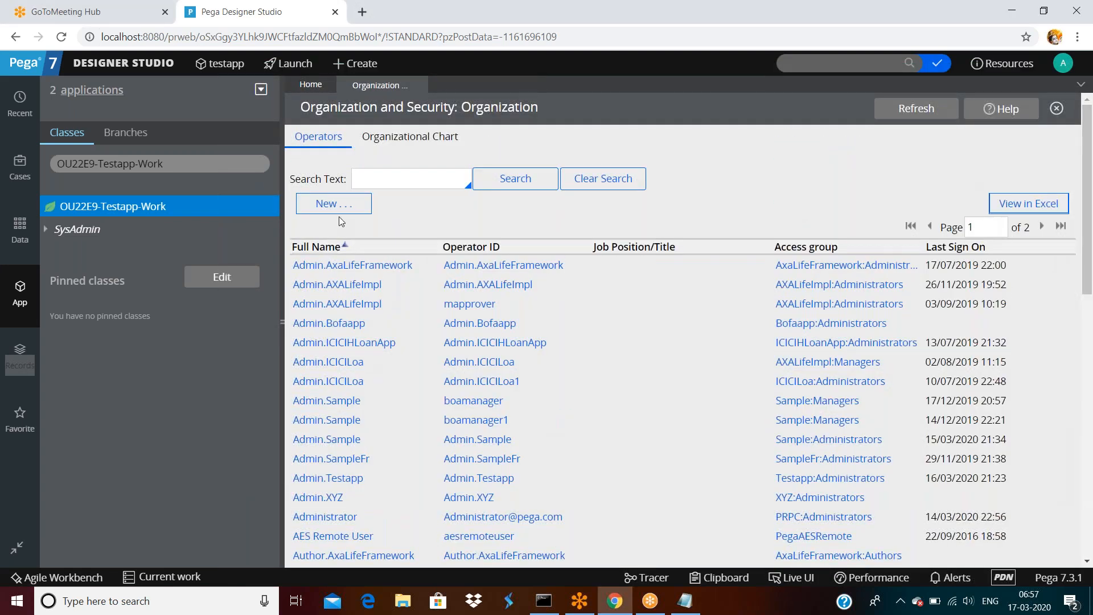
pyautogui.click(406, 177)
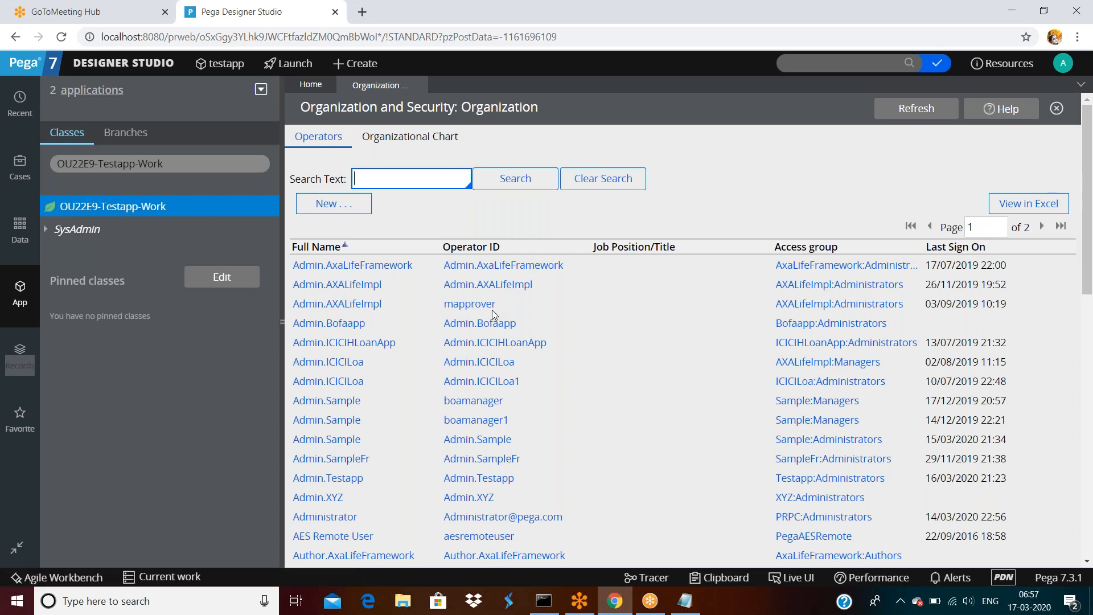
pyautogui.write('map')
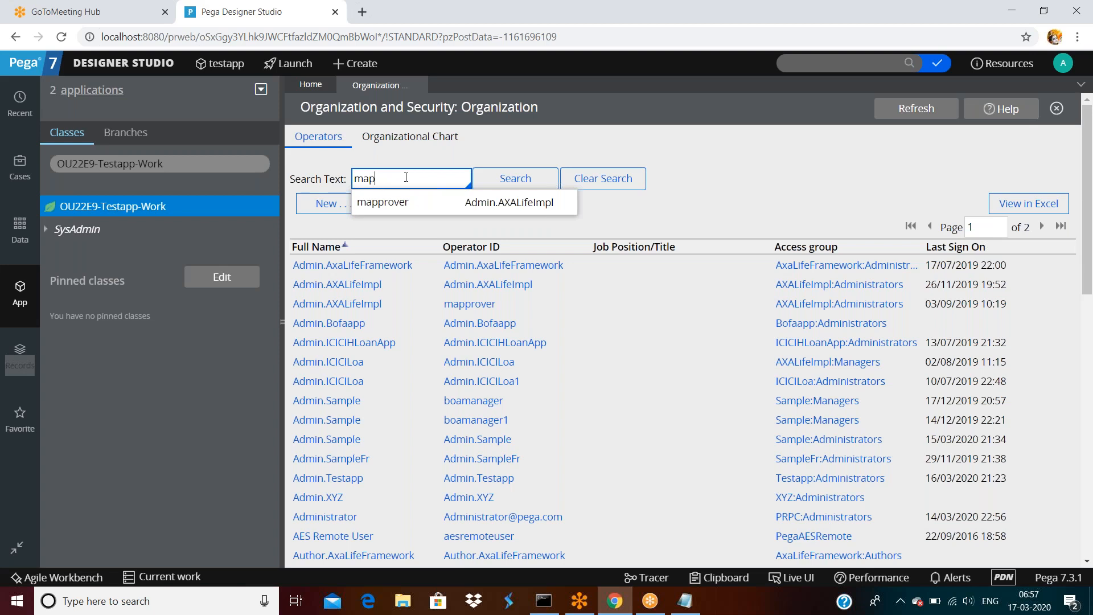
pyautogui.click(393, 203)
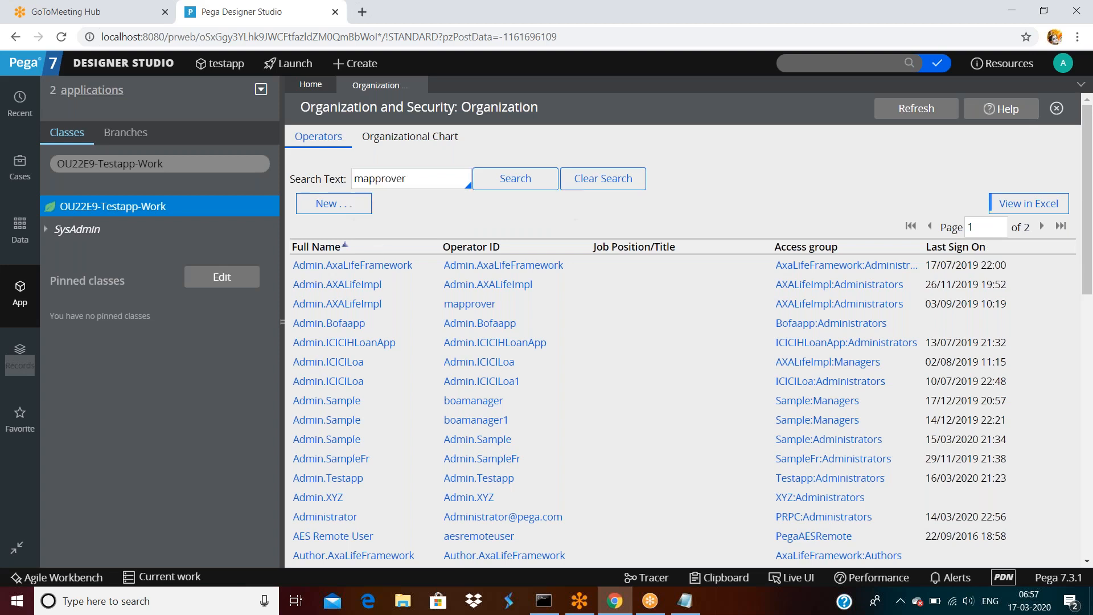
pyautogui.click(515, 181)
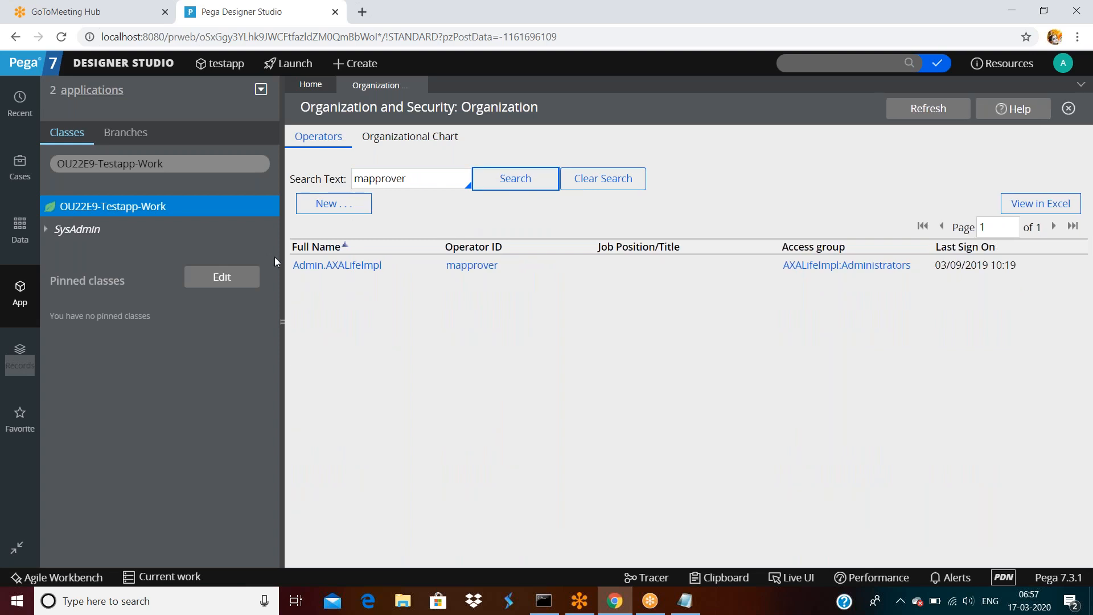
pyautogui.click(602, 178)
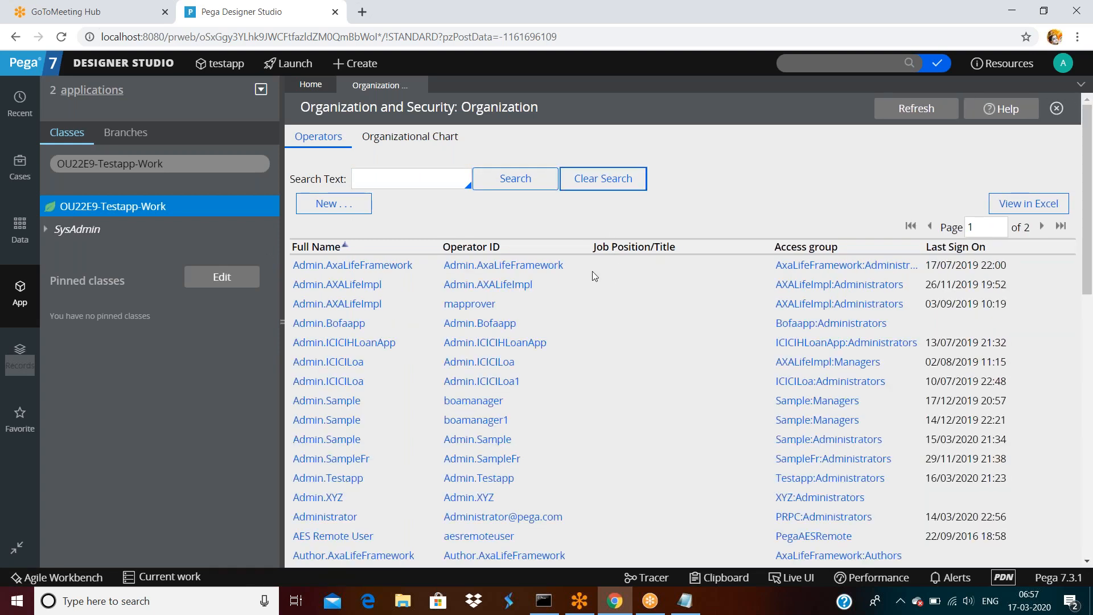
# Create a new operator with short description 'testapp operator' and an operator ID, then open it.
pyautogui.doubleClick(310, 211)
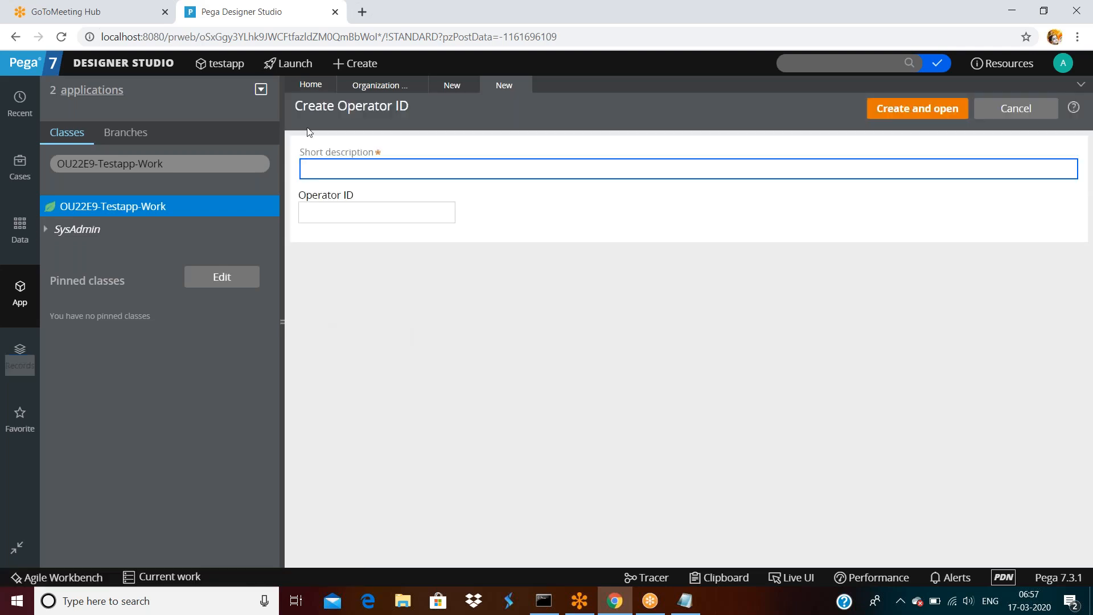
pyautogui.tripleClick(320, 112)
pyautogui.click(330, 169)
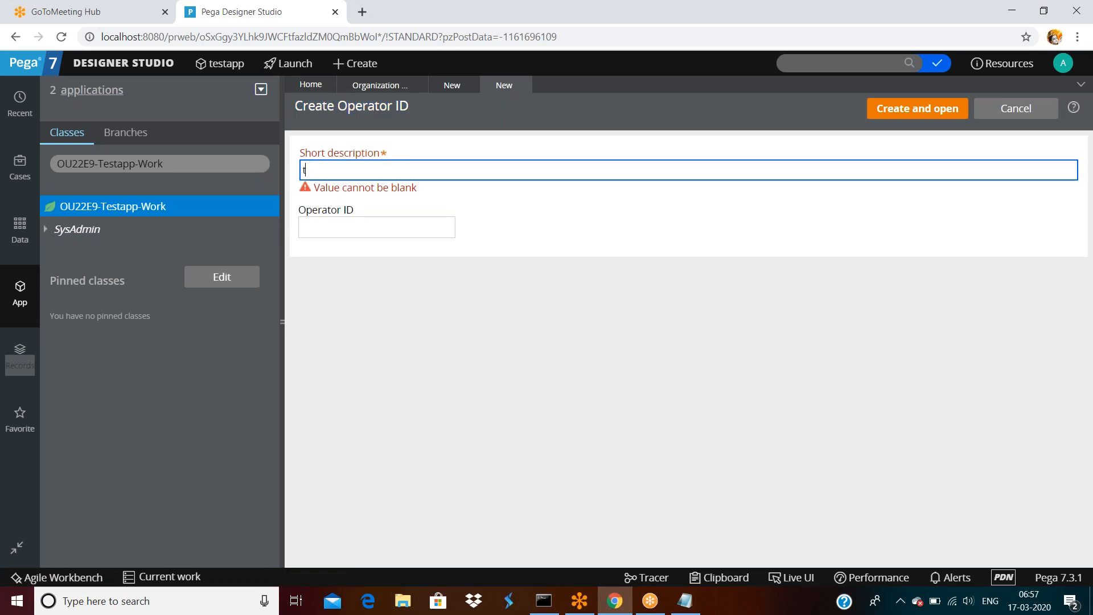
pyautogui.write('te')
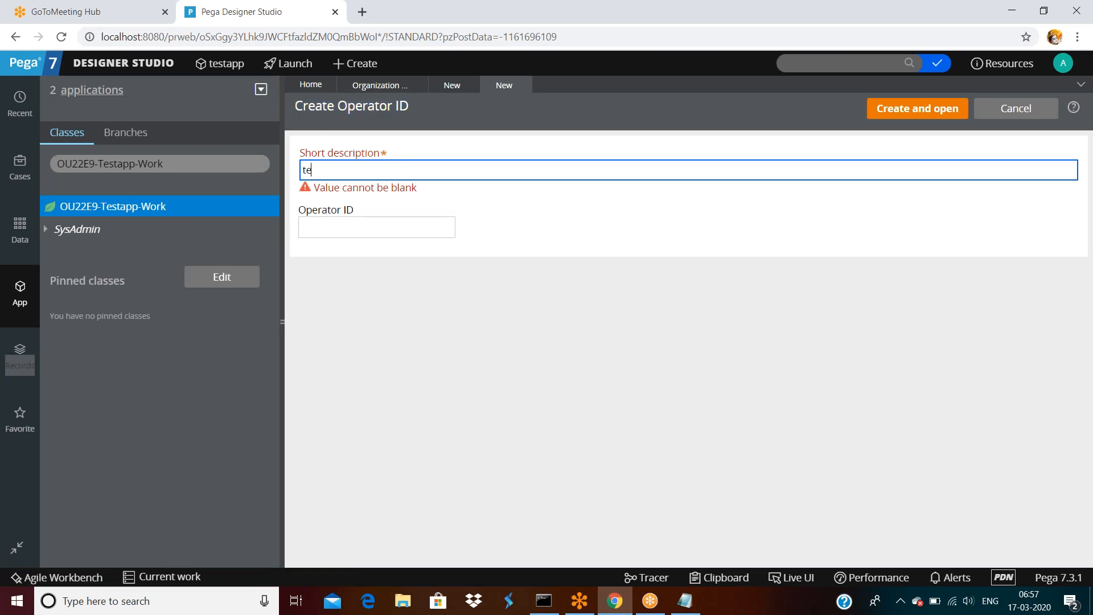
pyautogui.write('stapp operator')
pyautogui.press('Tab')
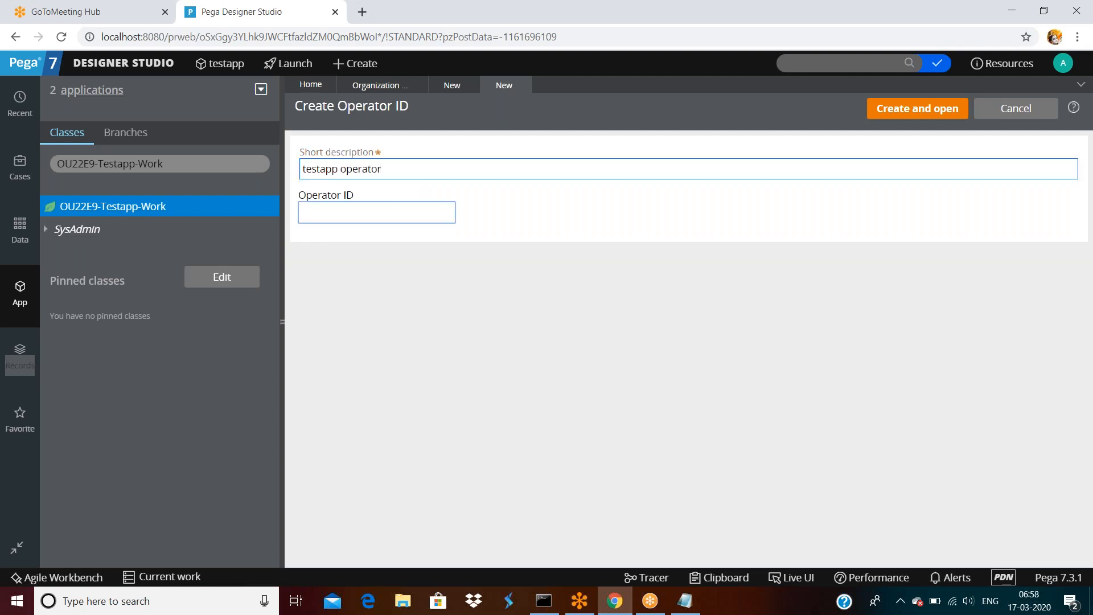
pyautogui.write('suresh')
pyautogui.click(572, 282)
pyautogui.click(896, 113)
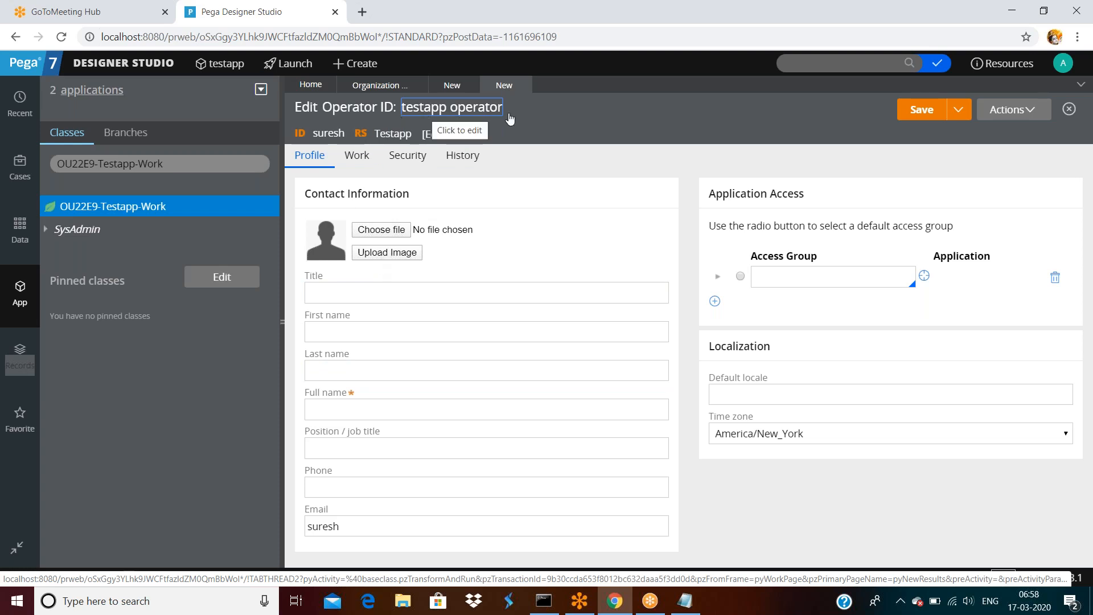
# Browse the Work, Security and History tabs and highlight the last-added-by history row.
pyautogui.click(355, 161)
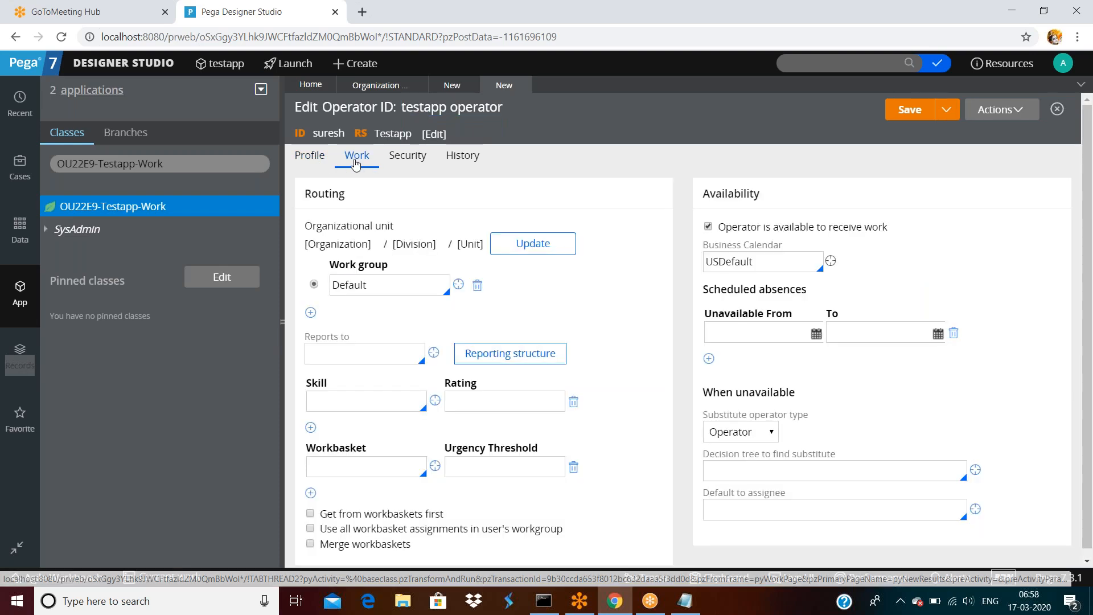
pyautogui.click(407, 155)
pyautogui.click(462, 156)
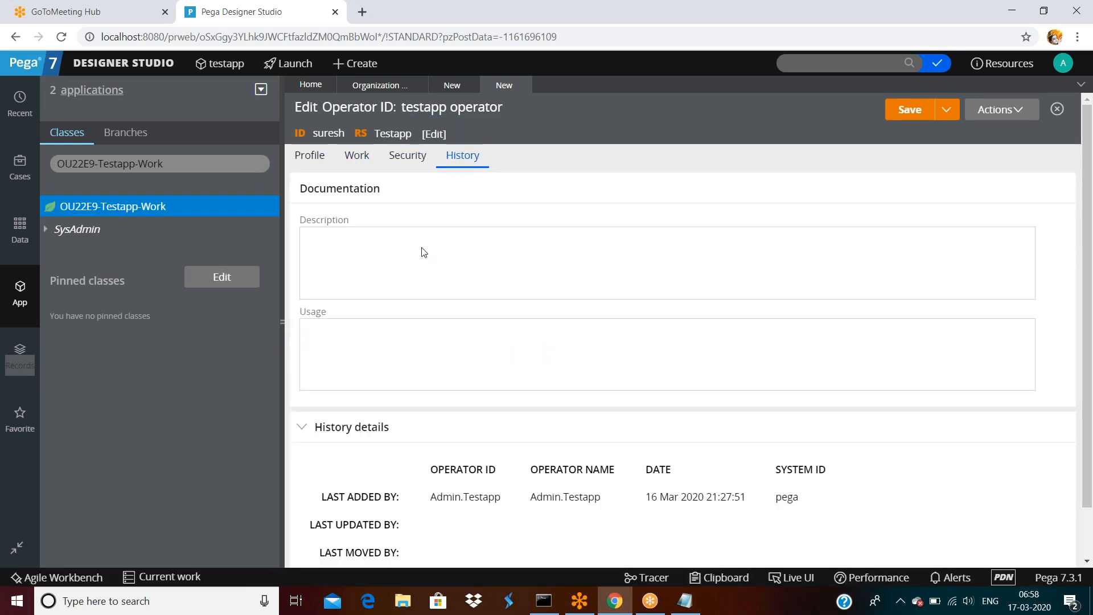
pyautogui.click(281, 323)
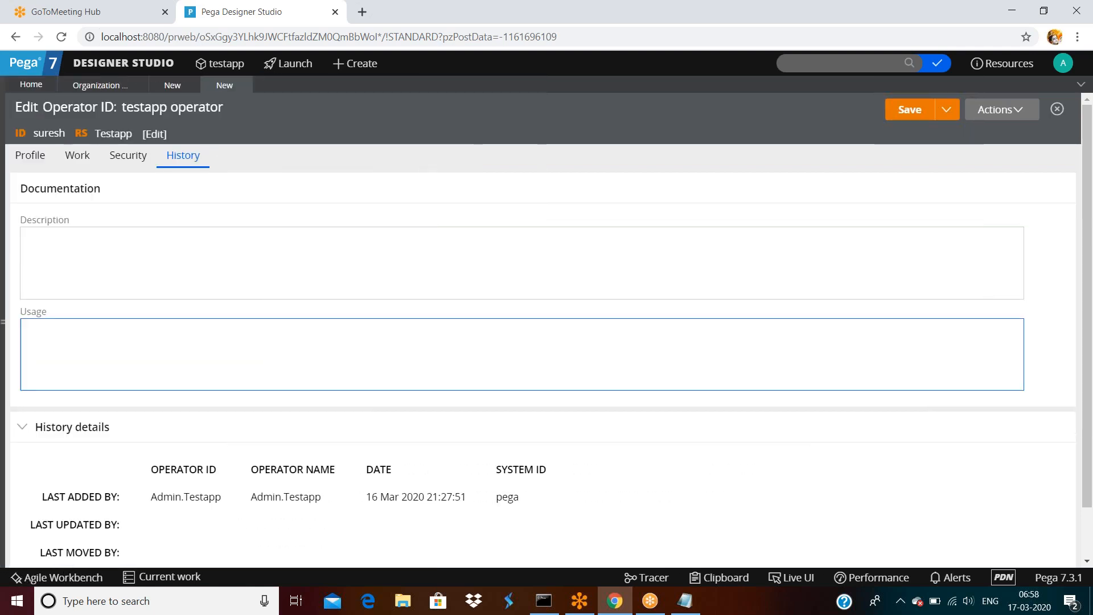
pyautogui.click(105, 238)
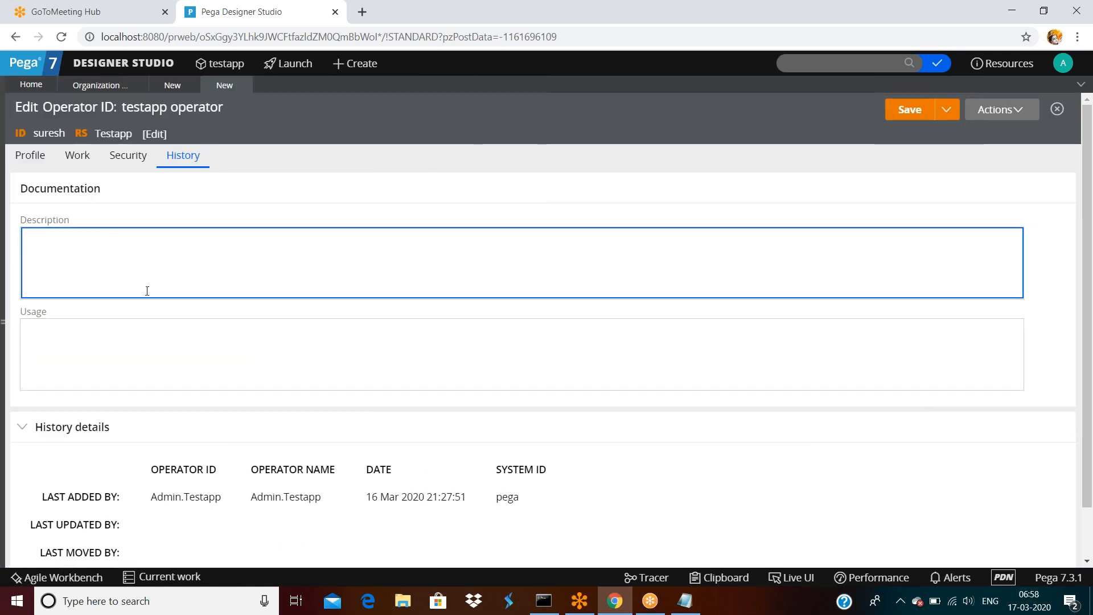
pyautogui.click(159, 325)
pyautogui.scroll(-1, 159, 325)
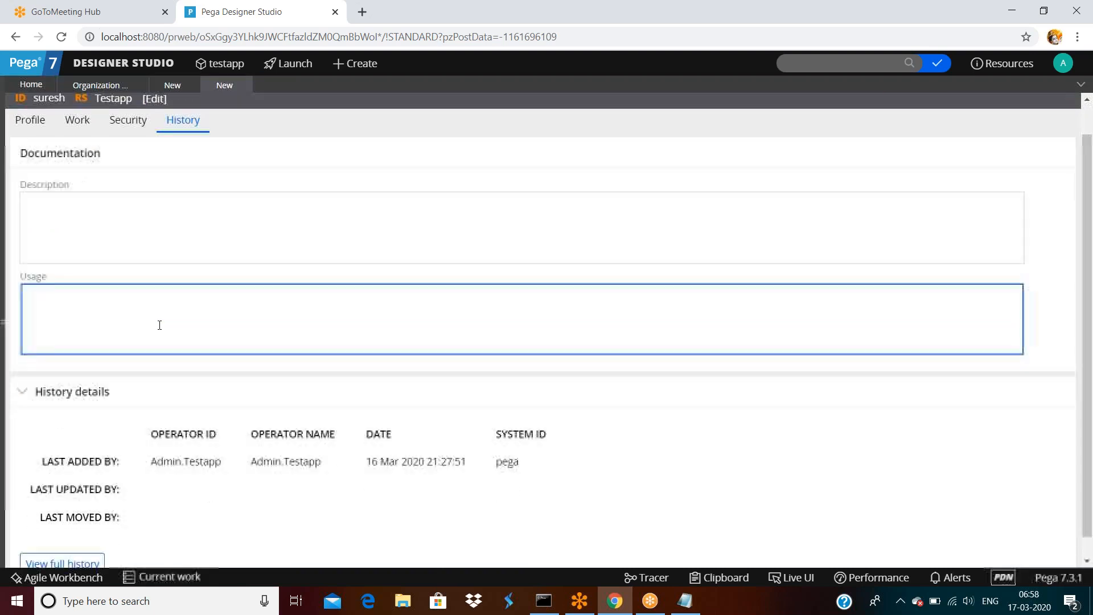
pyautogui.moveTo(51, 442); pyautogui.dragTo(224, 451)
pyautogui.click(224, 450)
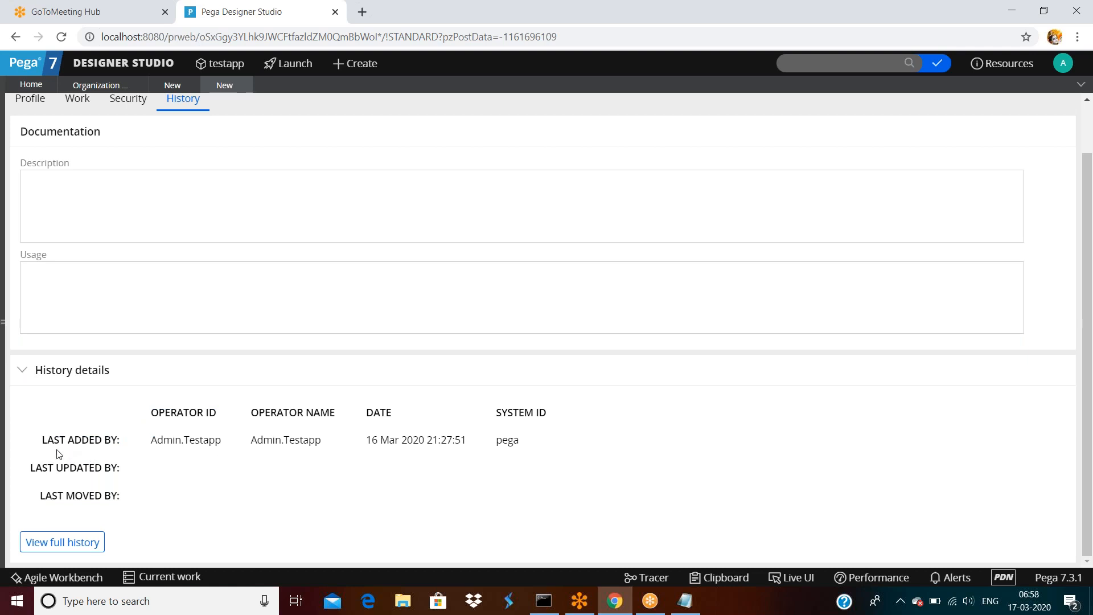
pyautogui.moveTo(43, 443); pyautogui.dragTo(472, 450)
pyautogui.click(584, 446)
# Enter placeholder 'sadfsafds' as Description and 'asdsafsaf' as Usage, then return to Profile.
pyautogui.scroll(1, 568, 390)
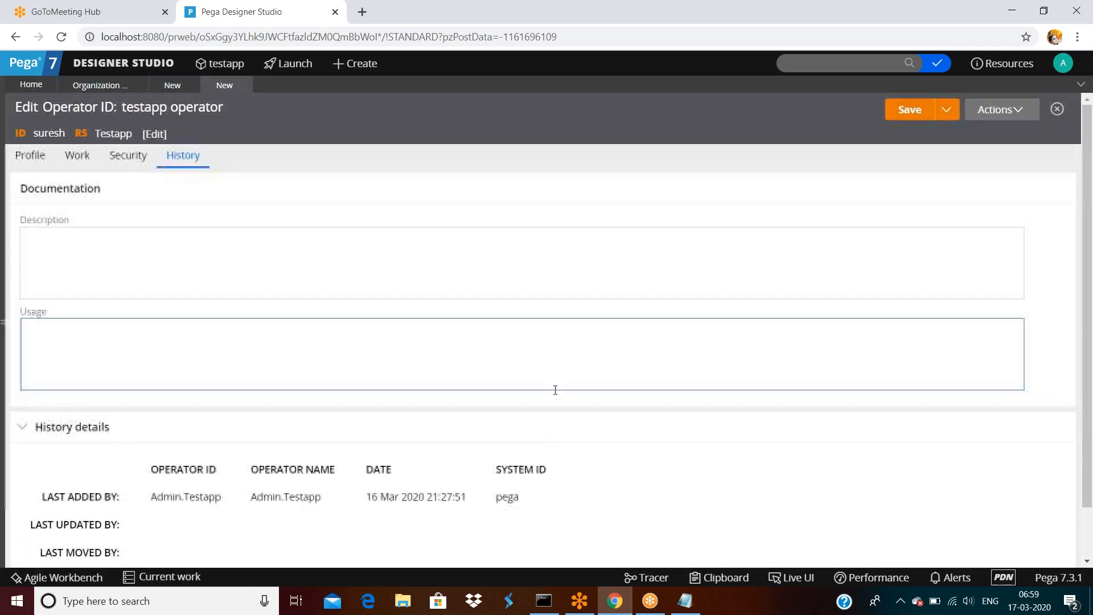
pyautogui.scroll(-1, 538, 400)
pyautogui.scroll(1, 524, 400)
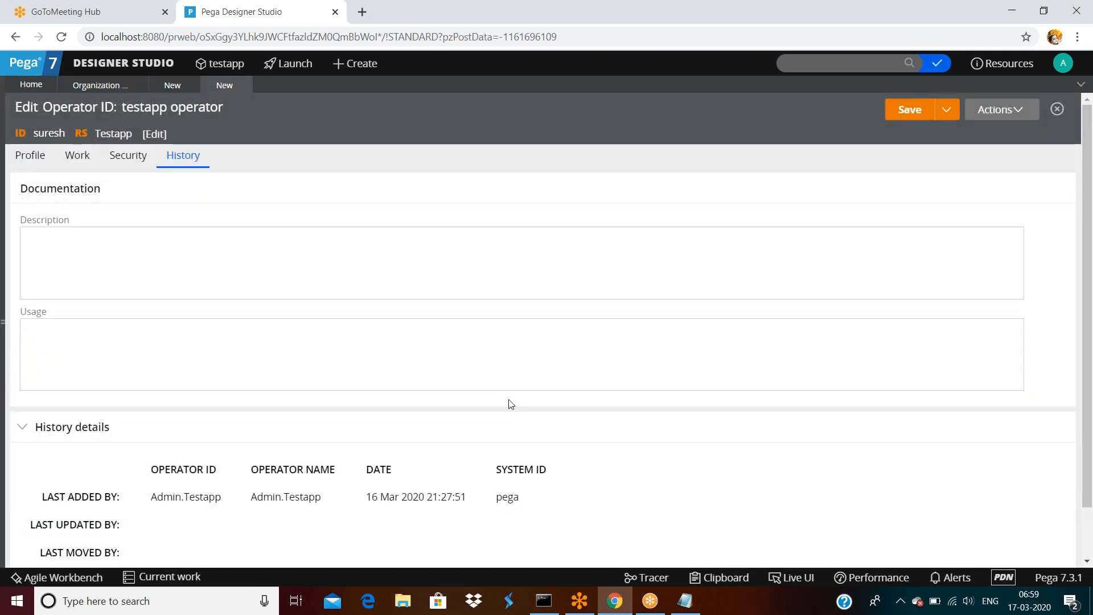
pyautogui.click(115, 269)
pyautogui.write('sadfsafds')
pyautogui.click(122, 349)
pyautogui.write('asdsafsaf')
pyautogui.click(43, 161)
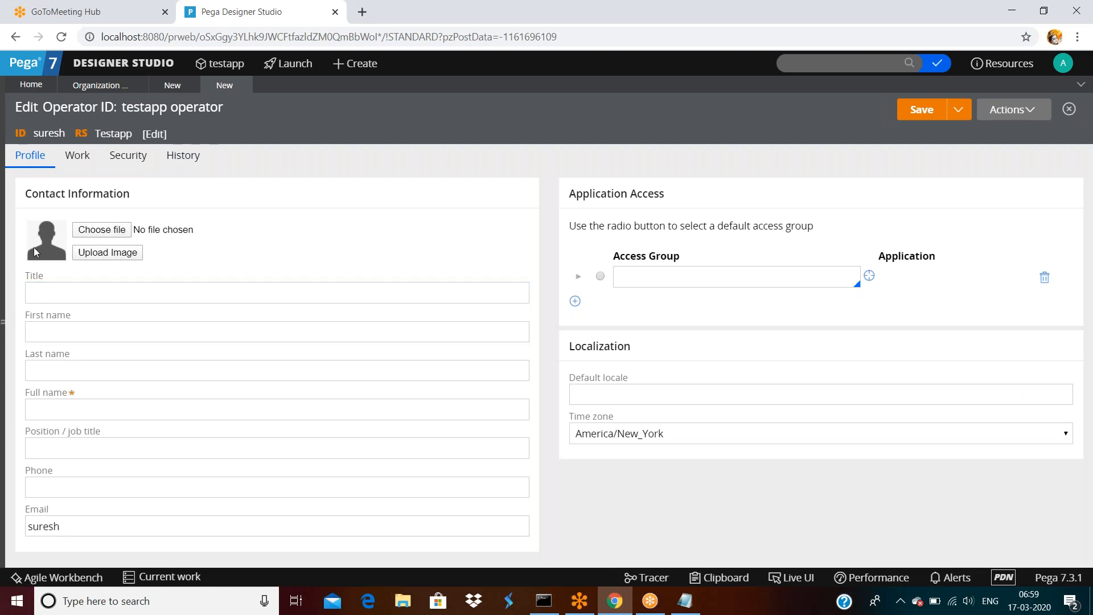
# Browse Pictures folders, then pick SamplePNG.png from Downloads as the operator's photo file.
pyautogui.click(102, 230)
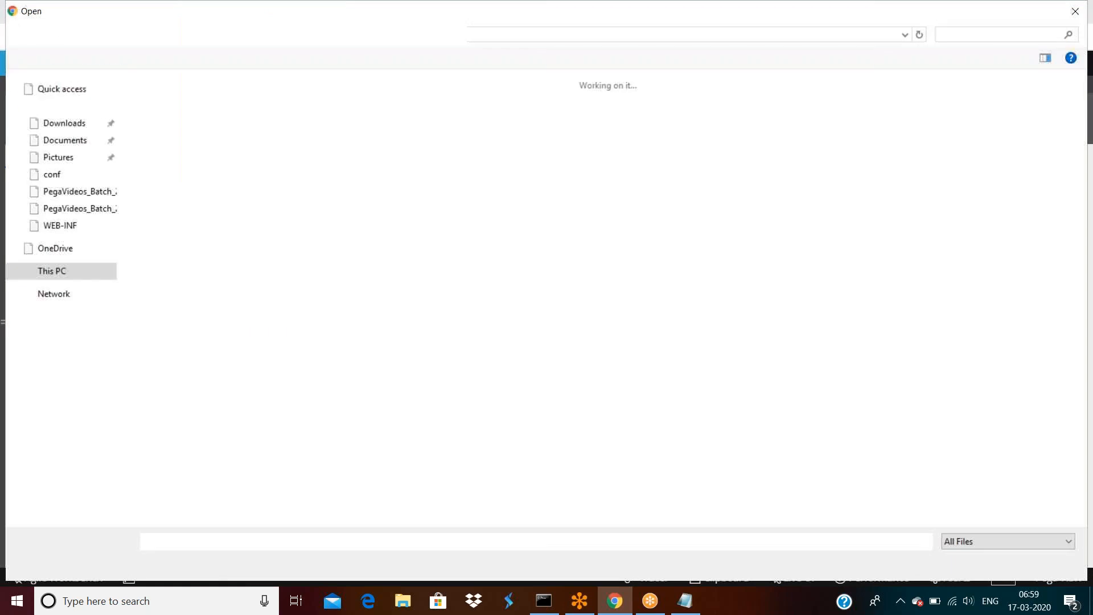
pyautogui.click(62, 160)
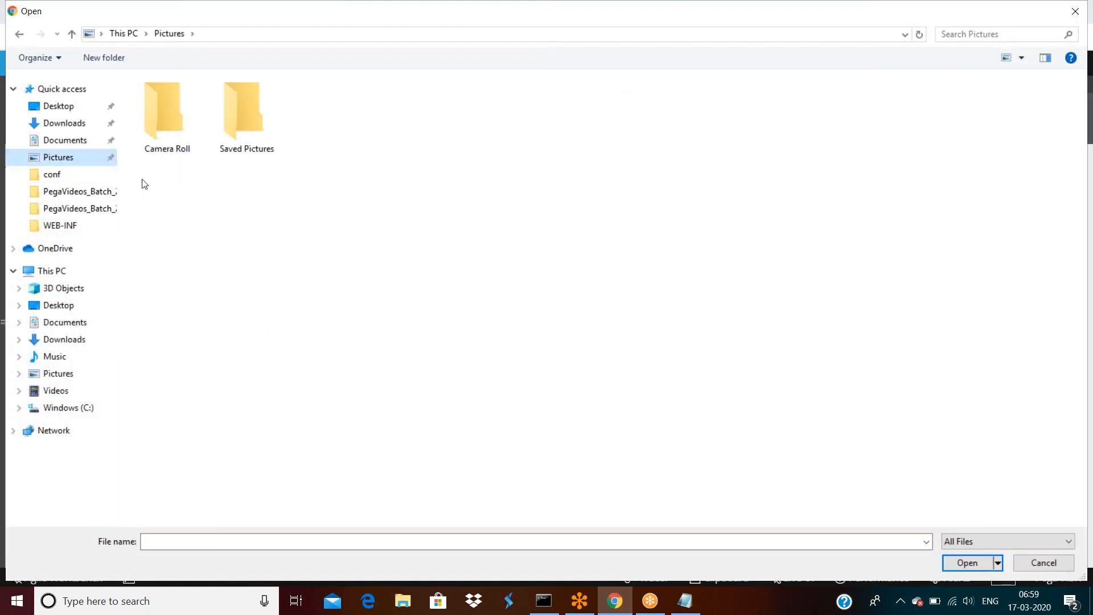
pyautogui.click(238, 111)
pyautogui.doubleClick(238, 111)
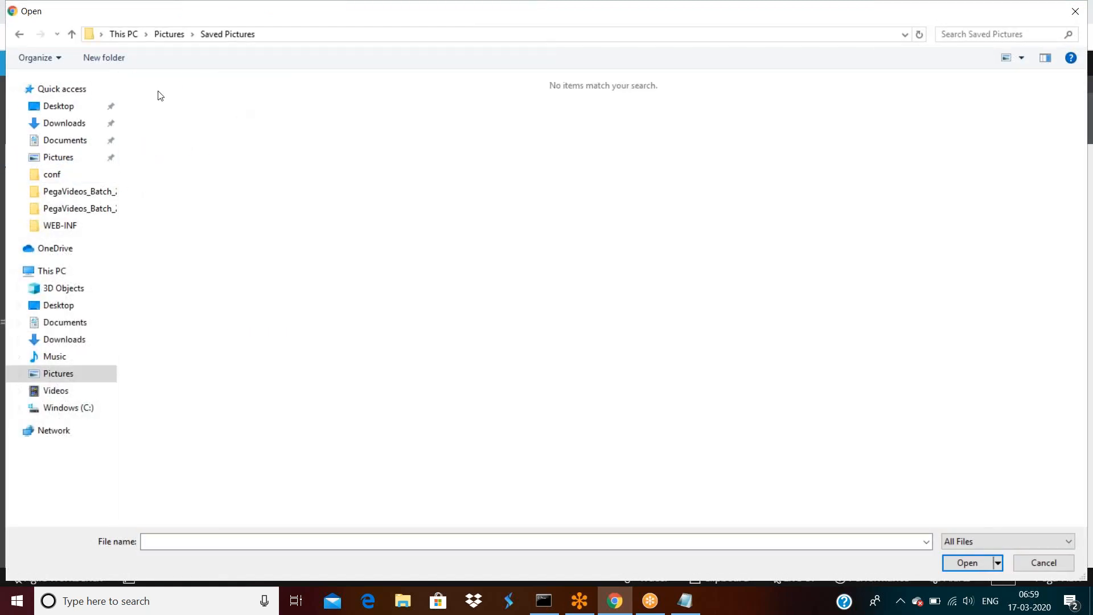
pyautogui.click(174, 34)
pyautogui.doubleClick(169, 122)
pyautogui.click(120, 34)
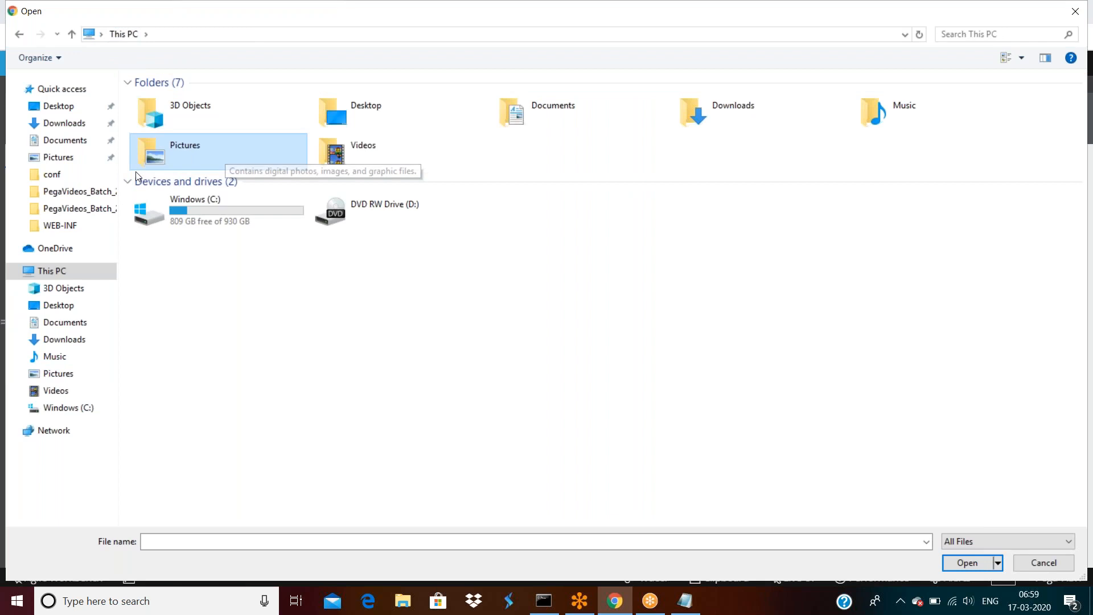
pyautogui.click(65, 124)
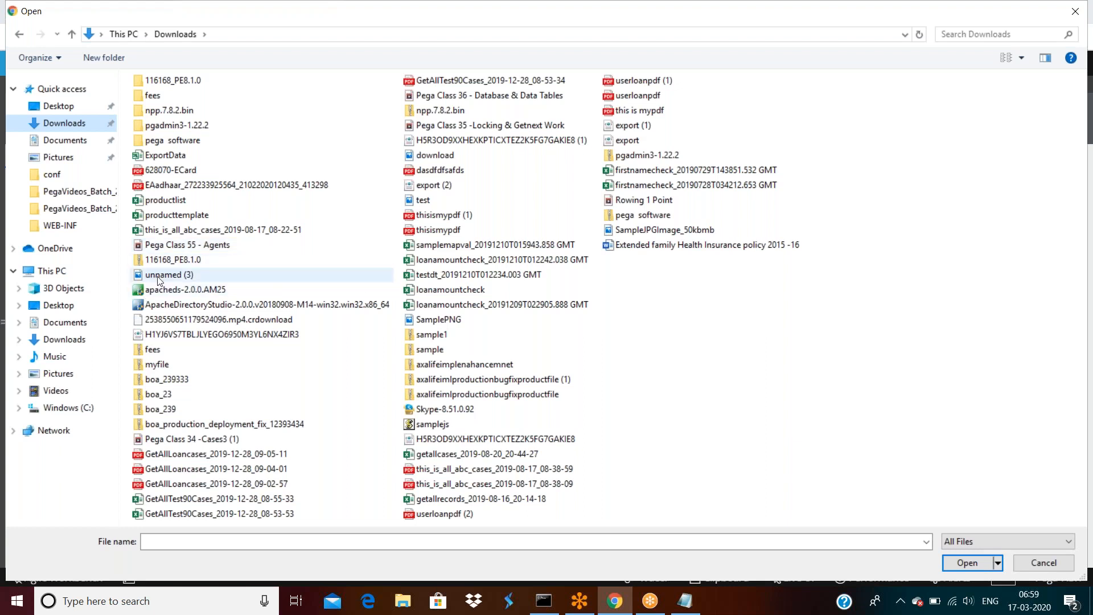
pyautogui.doubleClick(439, 320)
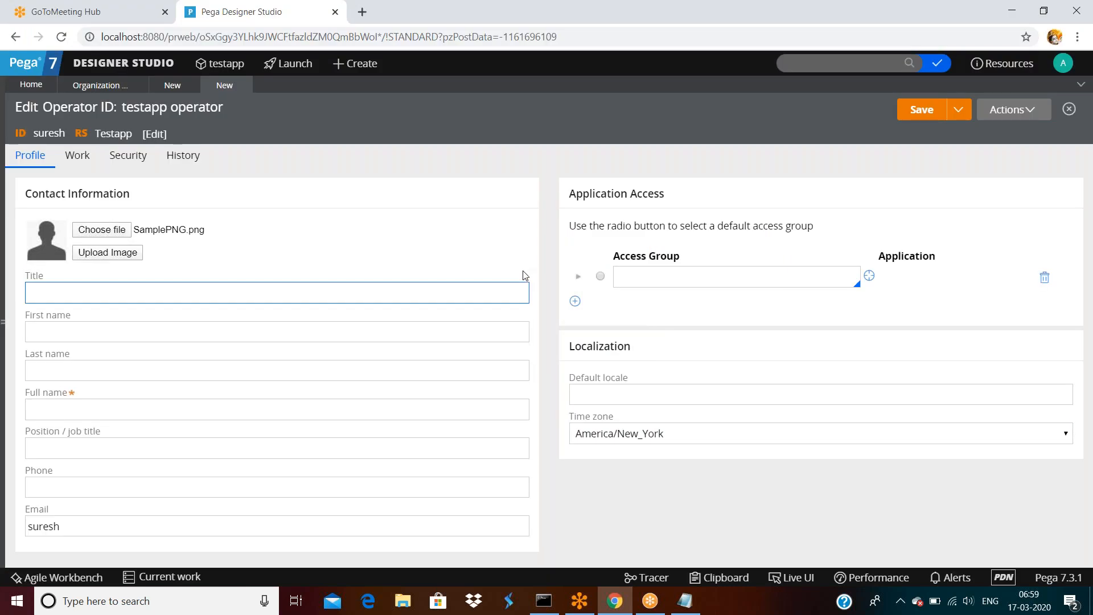
# Upload the chosen photo and save the operator, which reports five validation errors.
pyautogui.click(110, 255)
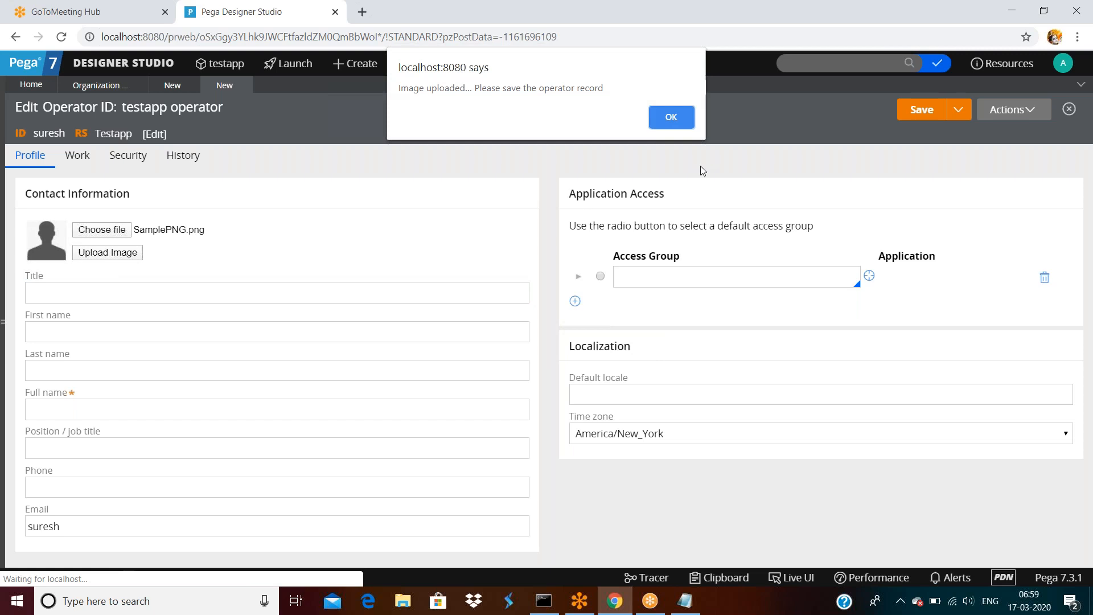
pyautogui.click(671, 117)
pyautogui.click(920, 110)
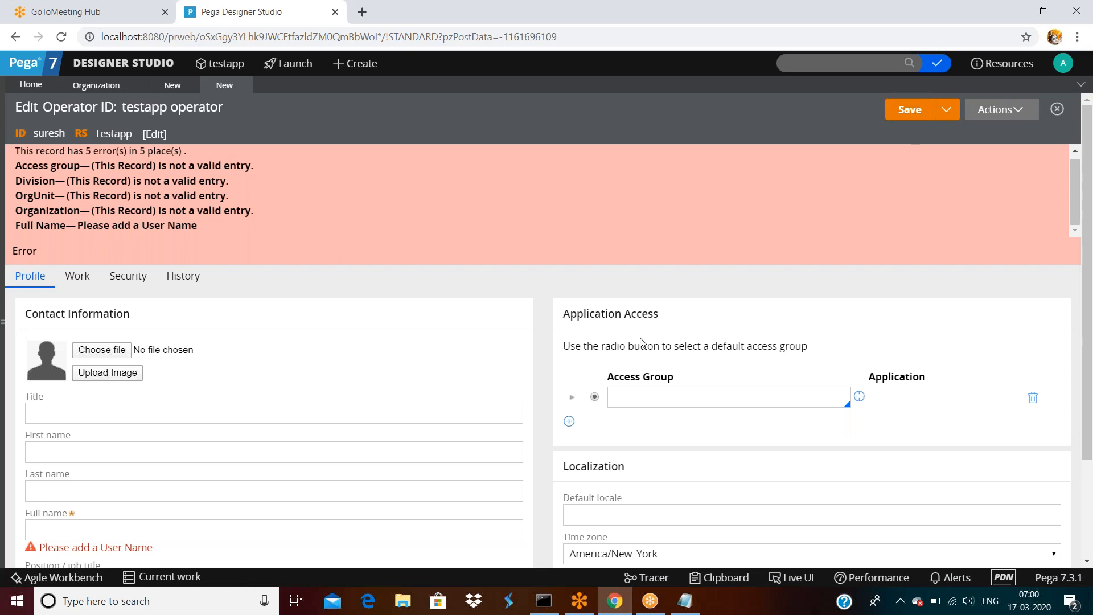
pyautogui.scroll(-2, 569, 364)
# Review the Title, First name, Last name, Full name and Default locale fields.
pyautogui.click(365, 405)
pyautogui.scroll(2, 365, 407)
pyautogui.click(364, 411)
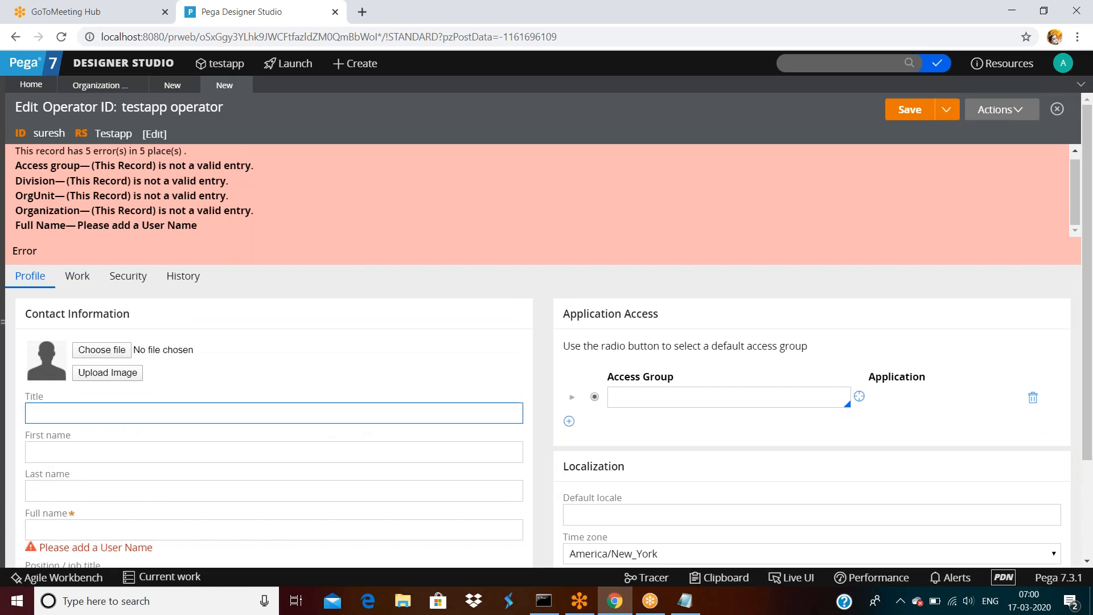
pyautogui.scroll(-2, 365, 411)
pyautogui.click(57, 278)
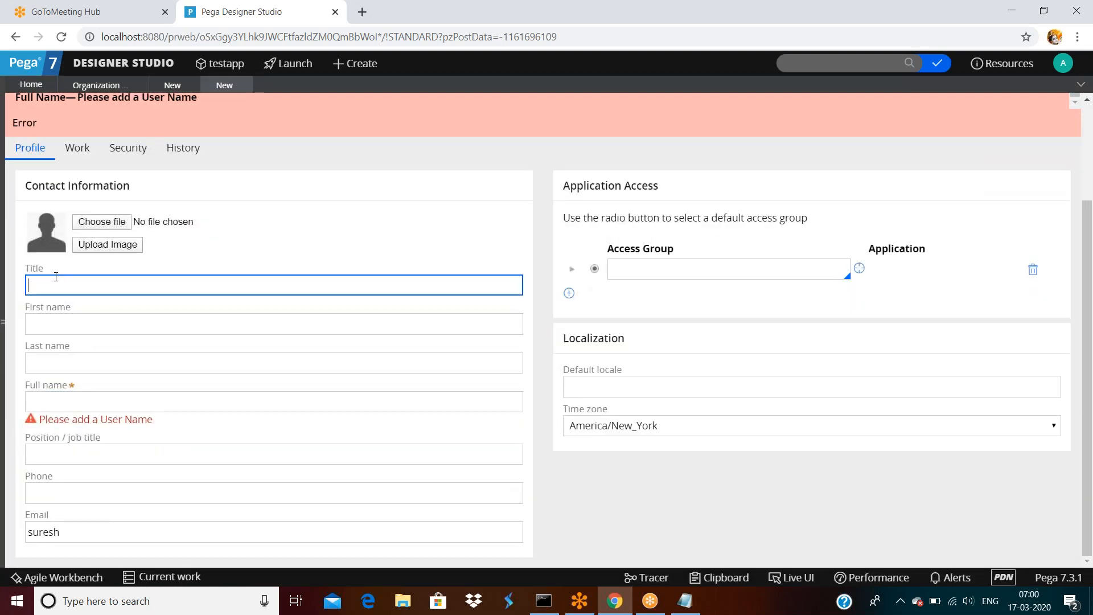
pyautogui.click(98, 322)
pyautogui.click(96, 361)
pyautogui.click(101, 396)
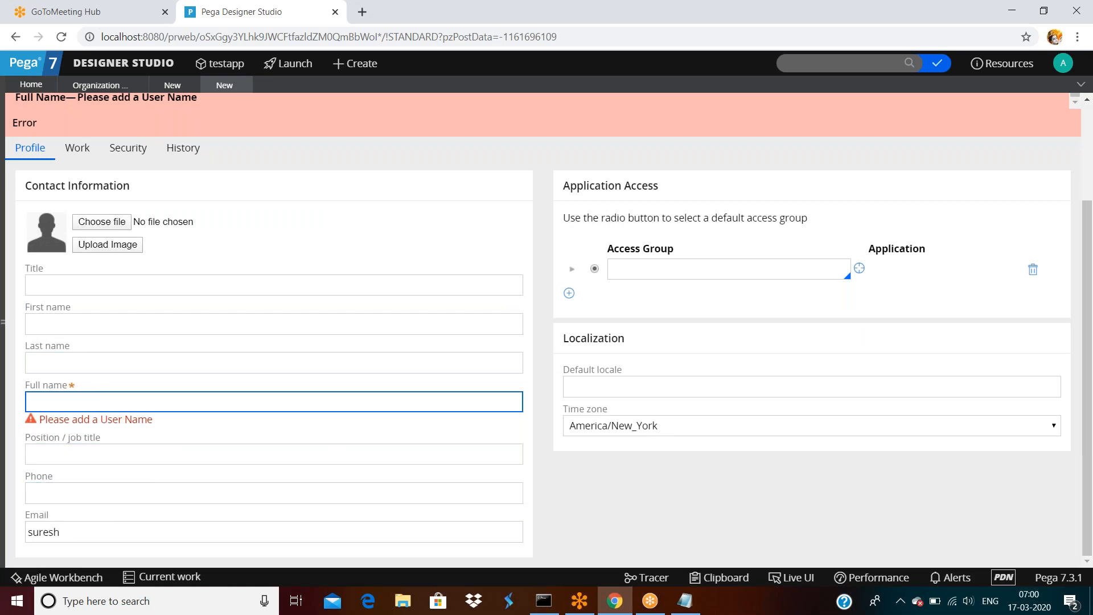
pyautogui.click(591, 388)
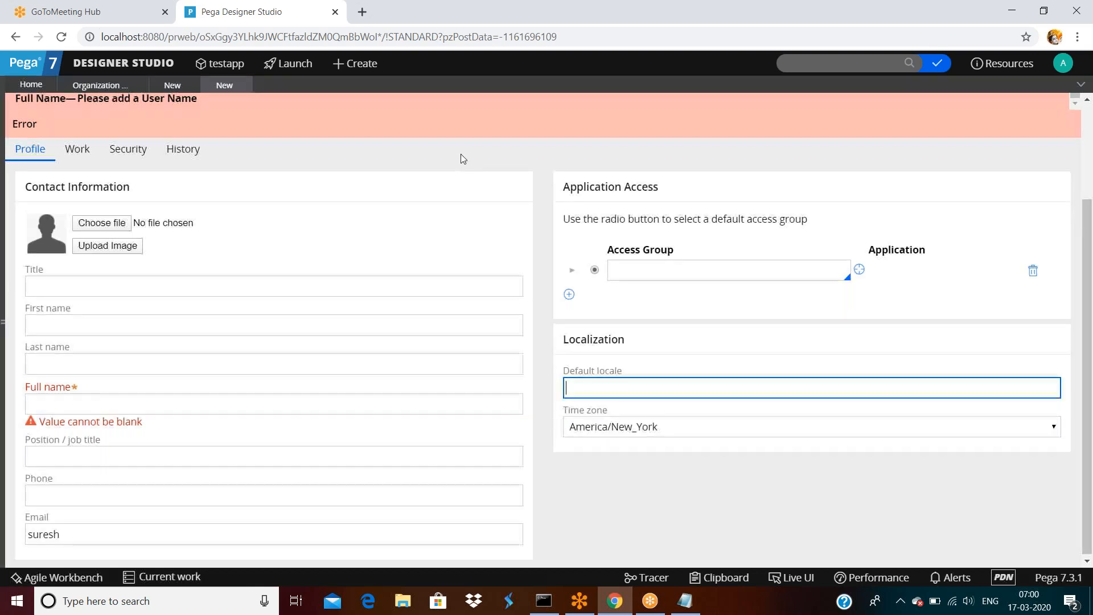
pyautogui.scroll(2, 460, 153)
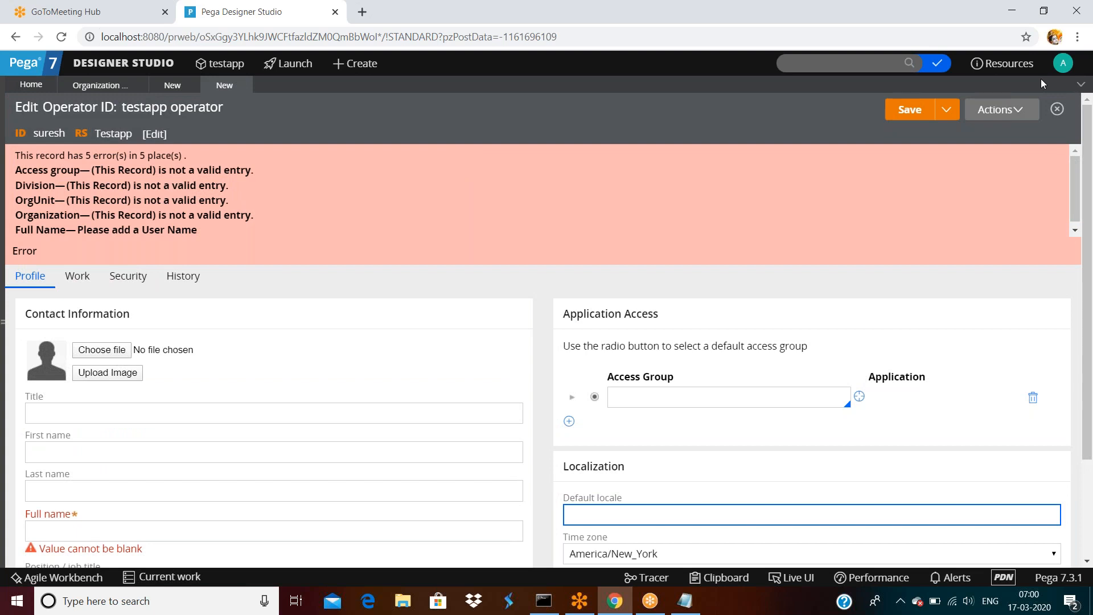
pyautogui.click(1064, 64)
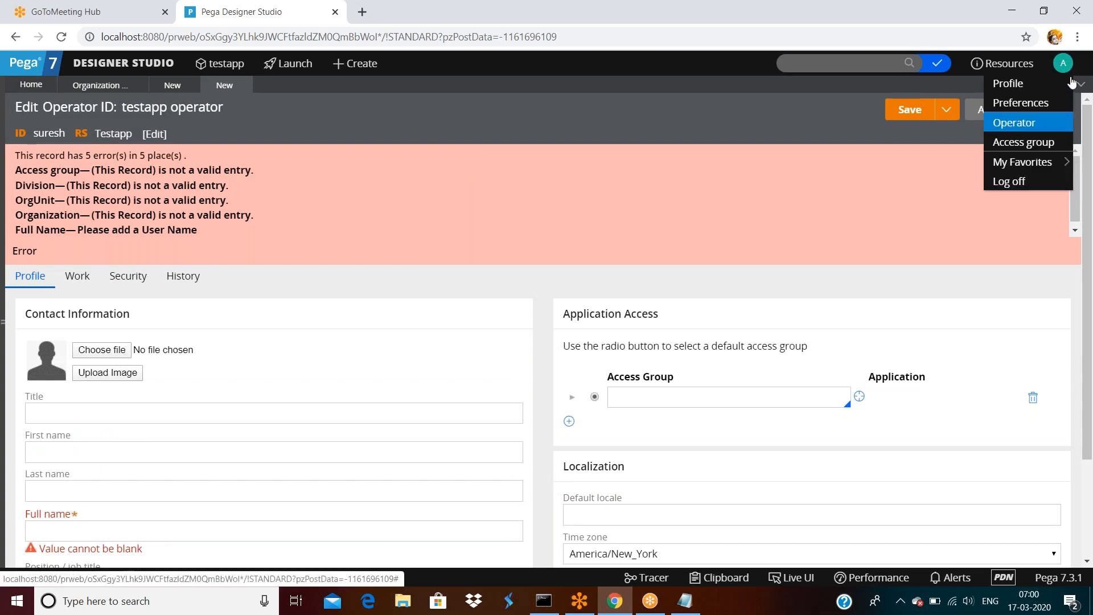
# Open the signed-in administrator's own operator record from the avatar menu.
pyautogui.click(1064, 66)
pyautogui.click(1065, 68)
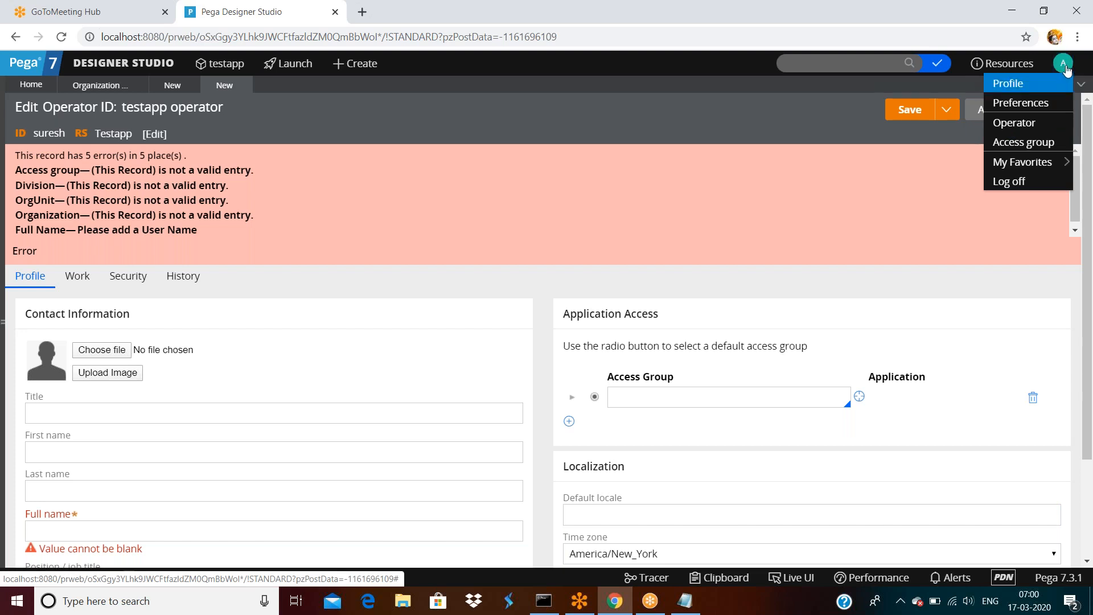
pyautogui.click(1014, 125)
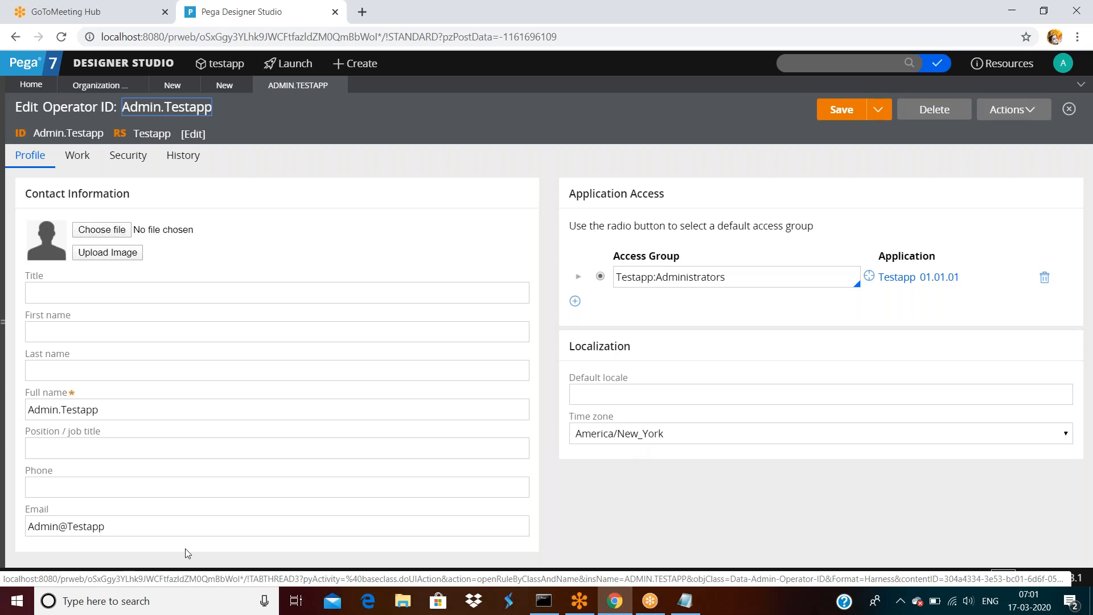
# On the new operator's record, check the access group and browse the time zone list.
pyautogui.click(226, 85)
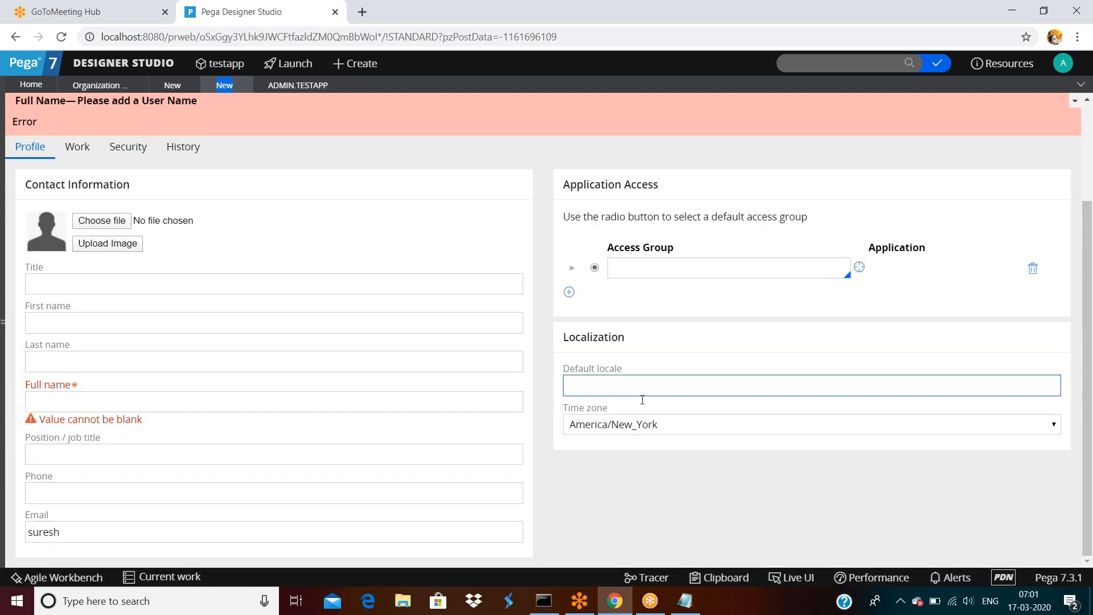
pyautogui.click(678, 268)
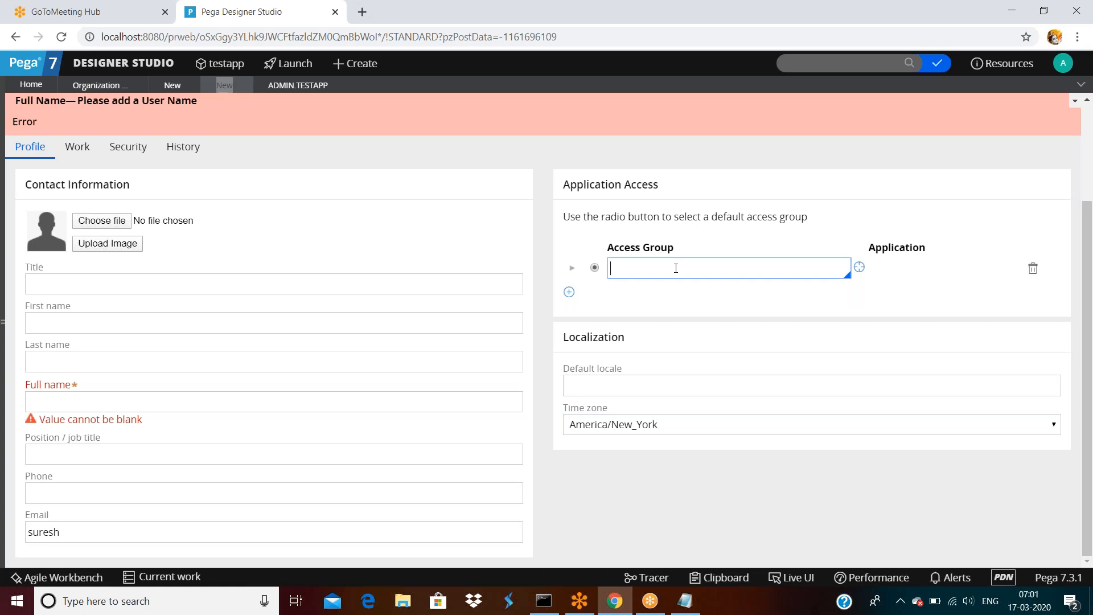
pyautogui.click(860, 23)
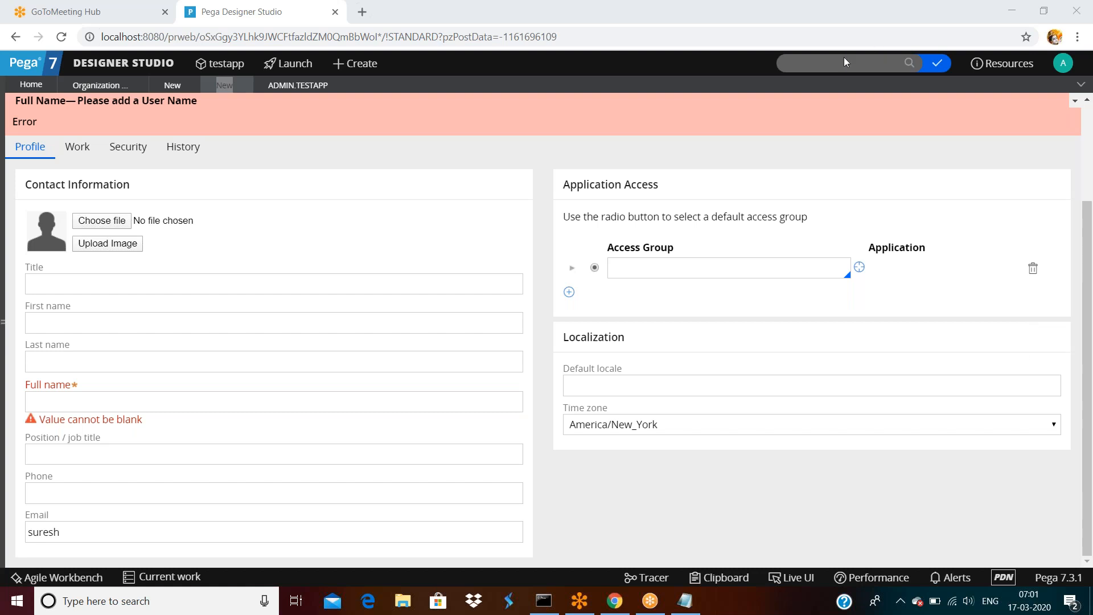
pyautogui.click(708, 426)
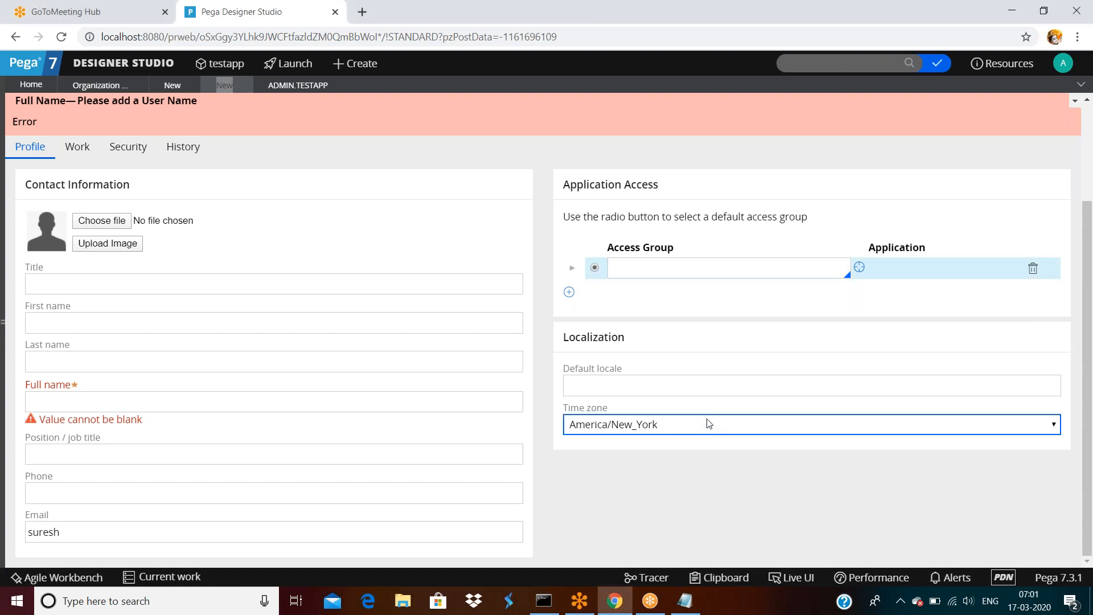
pyautogui.click(1054, 428)
pyautogui.scroll(-3, 840, 370)
pyautogui.scroll(-20, 840, 371)
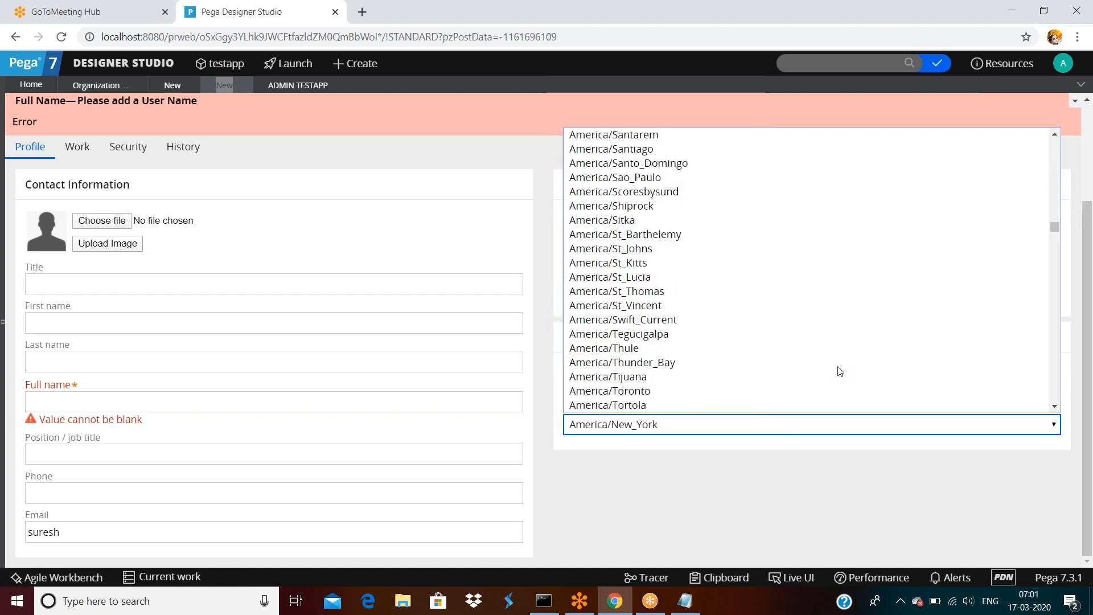
pyautogui.scroll(-13, 840, 371)
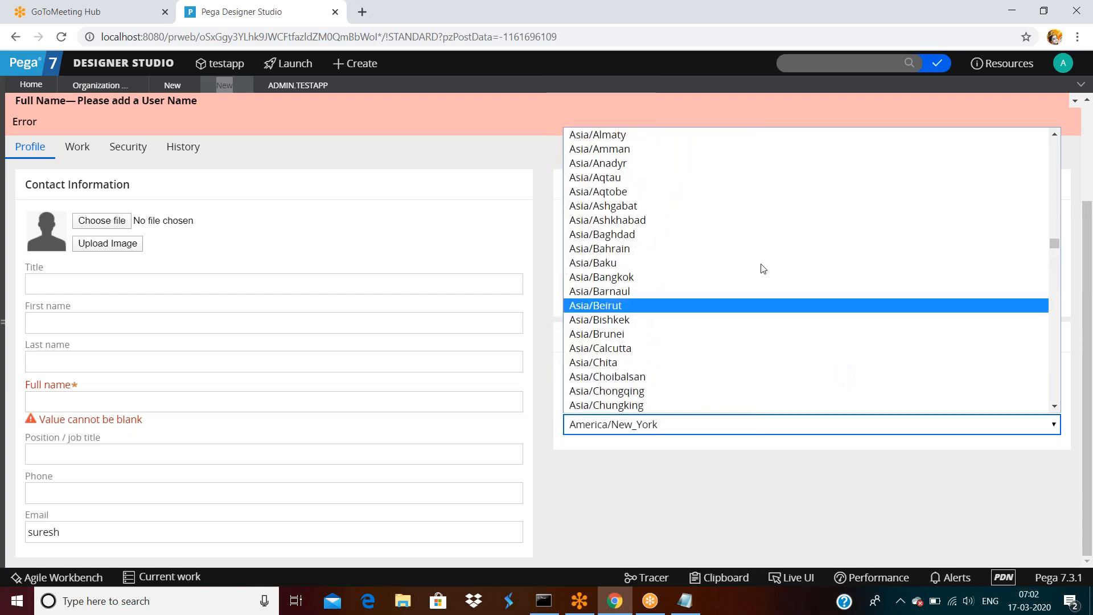
pyautogui.scroll(-13, 763, 271)
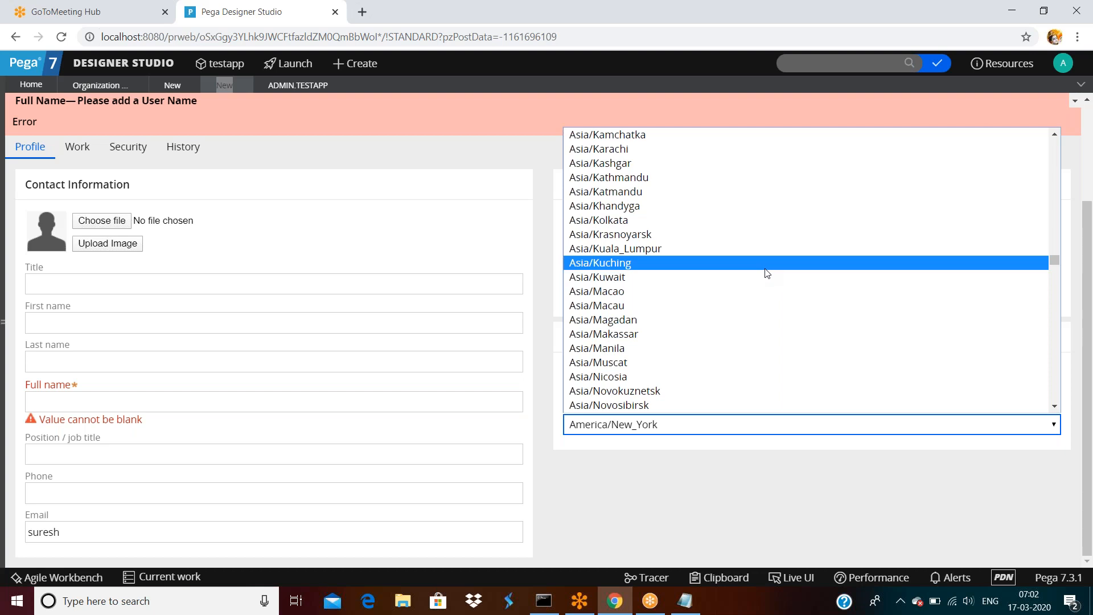
pyautogui.click(463, 142)
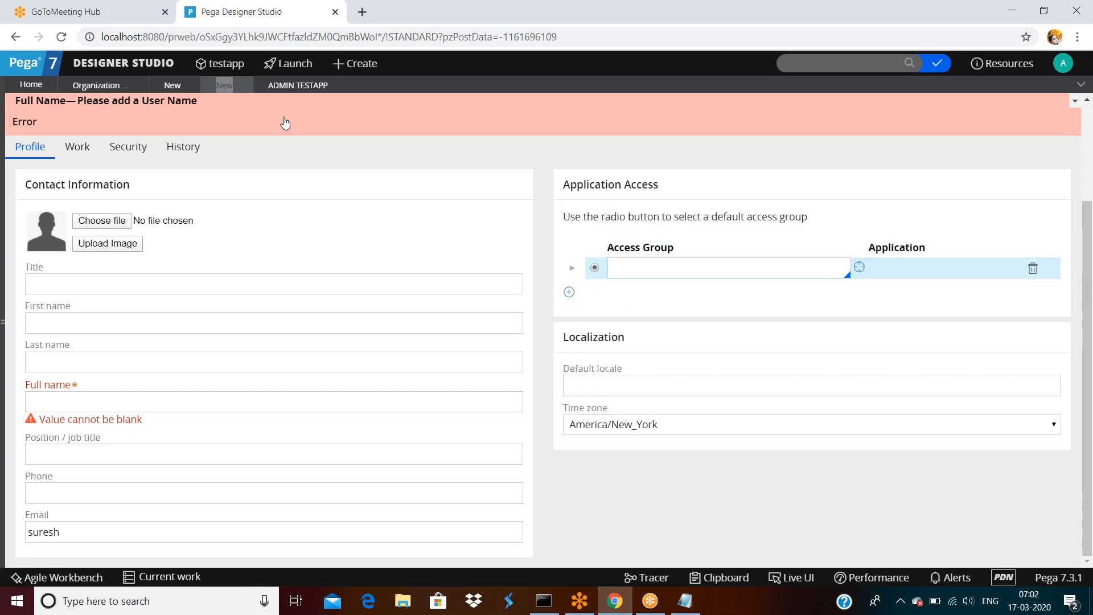
# Set the ADMIN.TESTAPP operator's time zone to Asia/Kolkata.
pyautogui.click(288, 87)
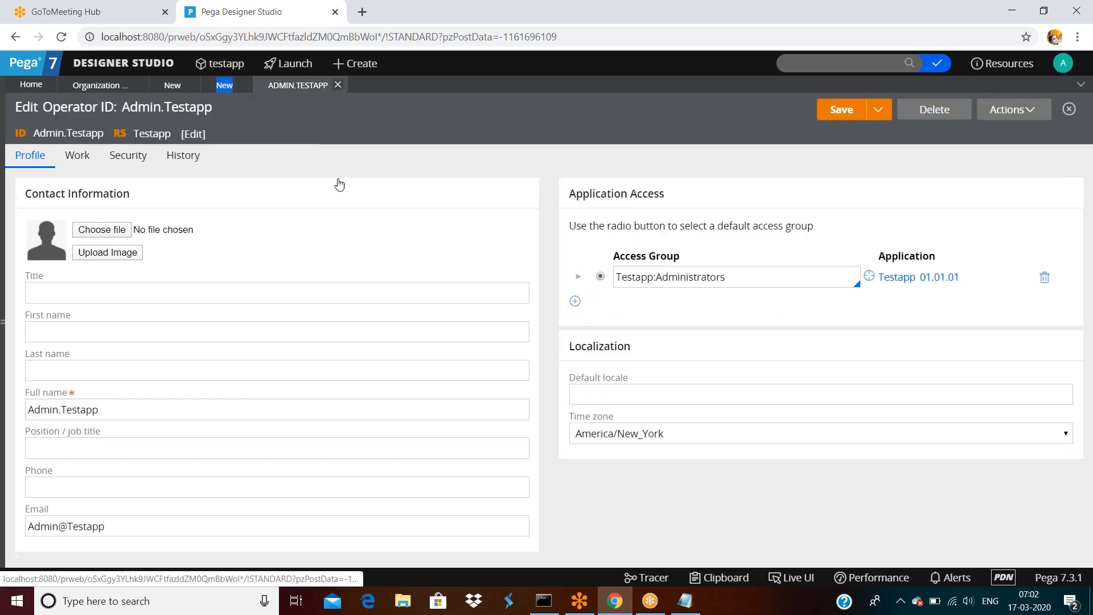
pyautogui.click(639, 437)
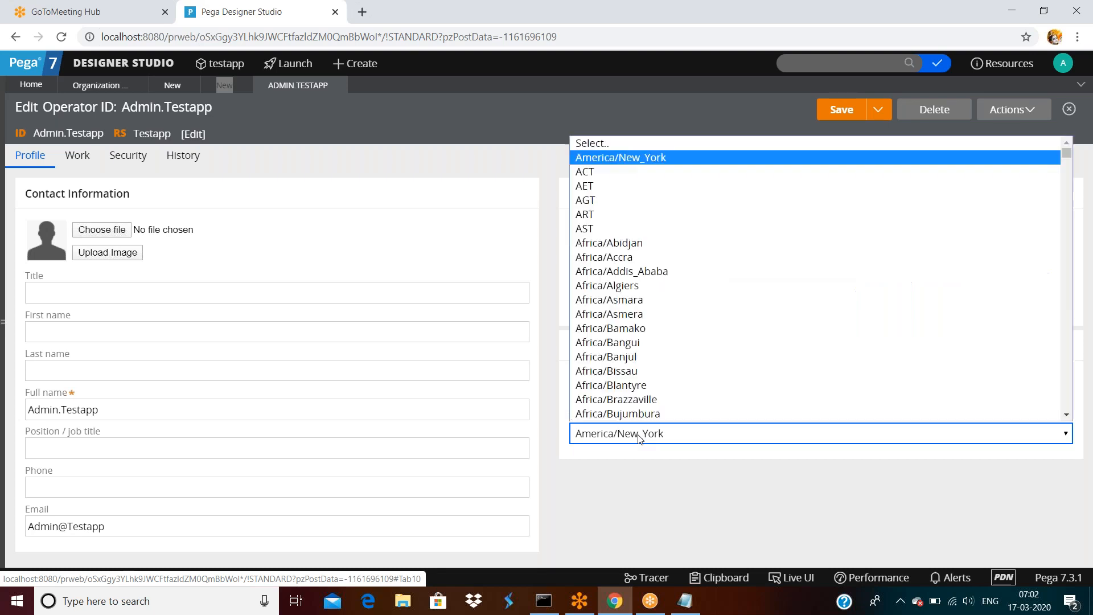
pyautogui.scroll(-20, 660, 340)
pyautogui.scroll(-20, 660, 356)
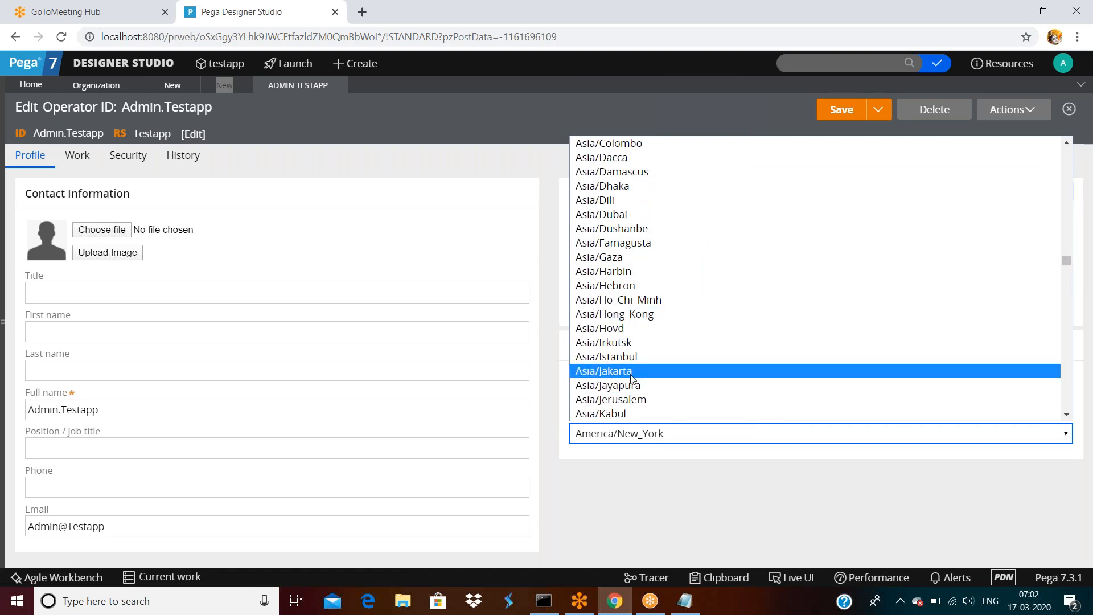
pyautogui.scroll(-3, 632, 377)
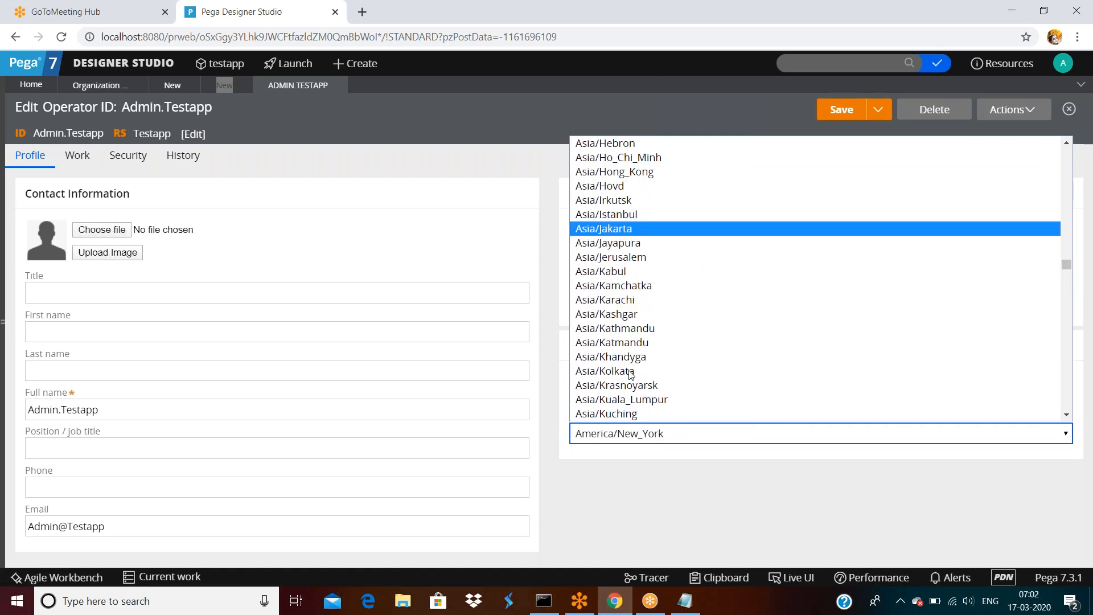
pyautogui.click(632, 377)
pyautogui.click(839, 112)
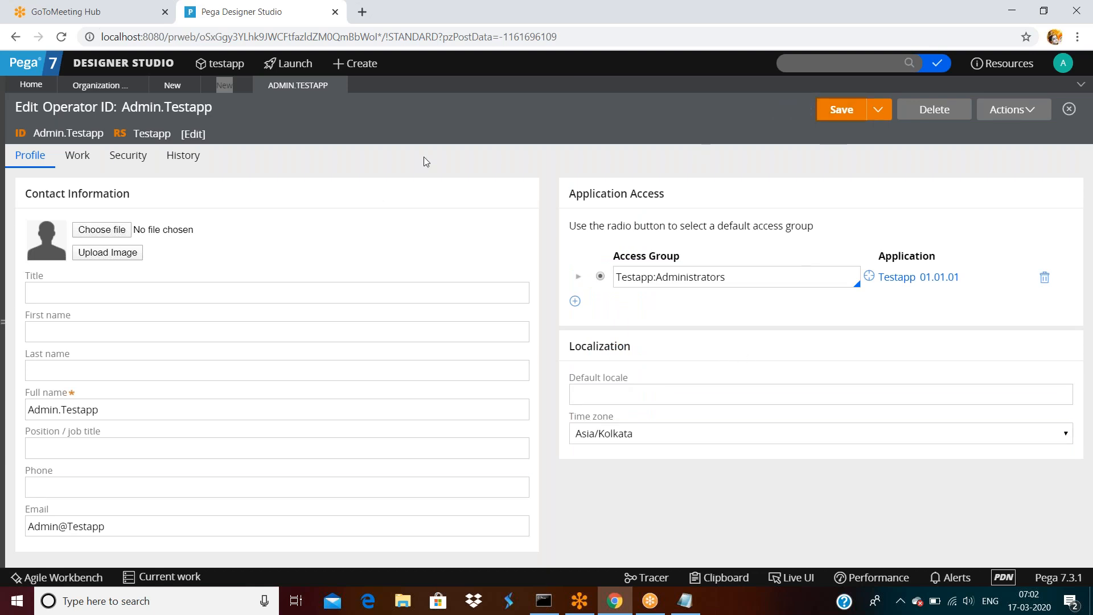
# Log off Designer Studio and log back in.
pyautogui.click(98, 85)
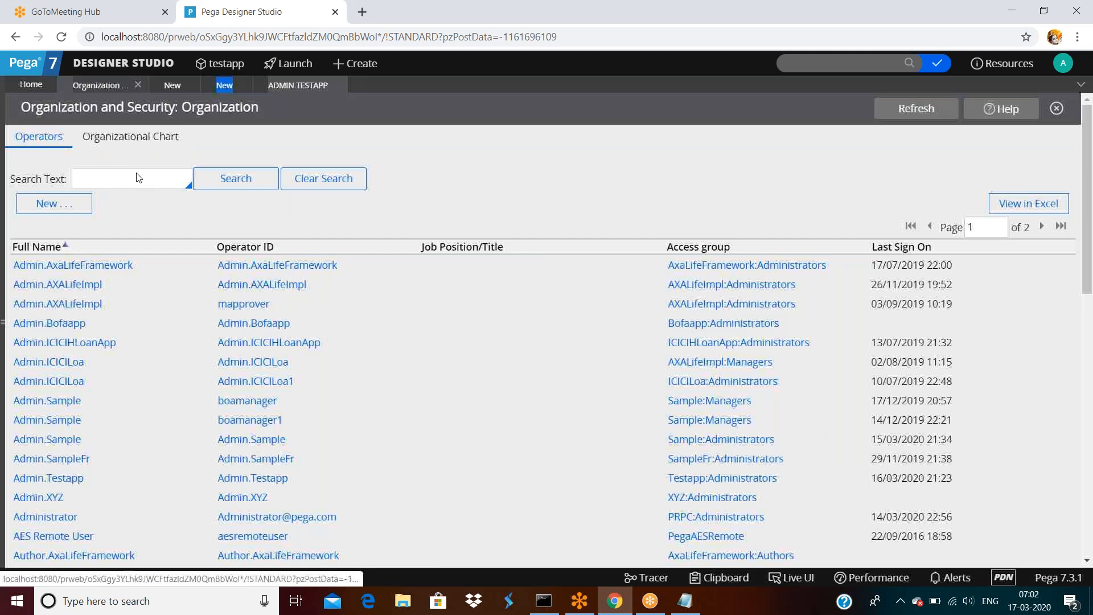
pyautogui.click(48, 203)
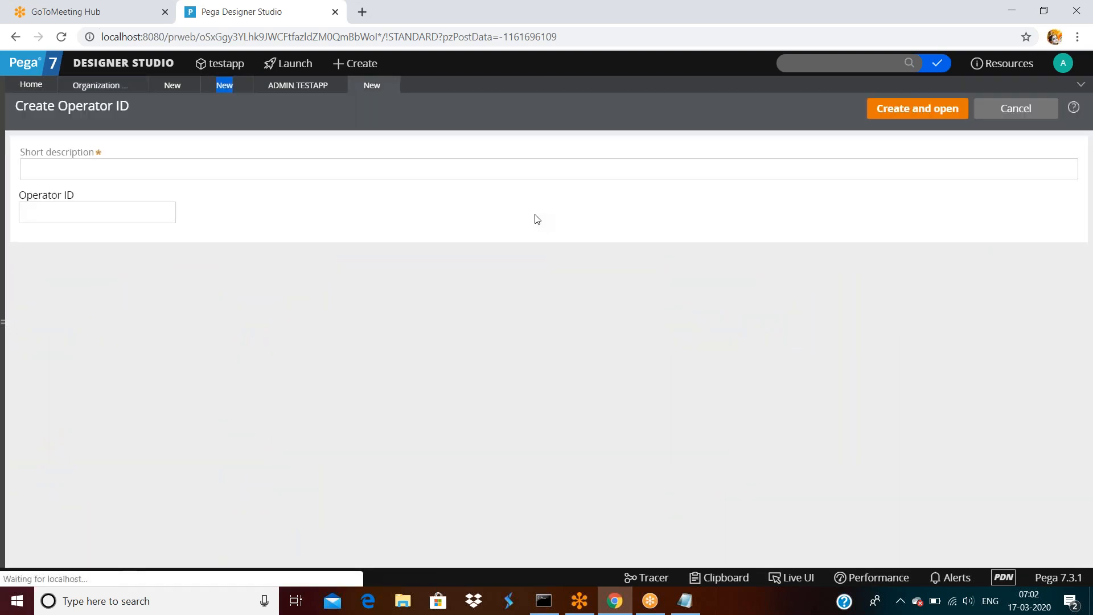
pyautogui.click(1062, 63)
pyautogui.click(1015, 181)
pyautogui.click(471, 339)
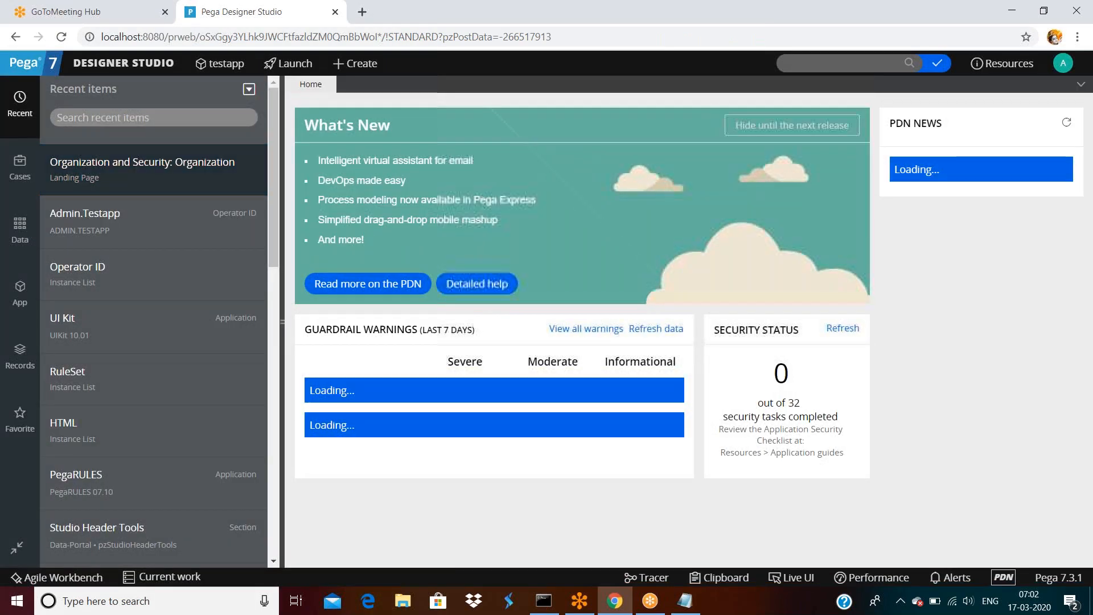
# Create a new operator using the user's name as description and operator ID, and open it.
pyautogui.click(86, 171)
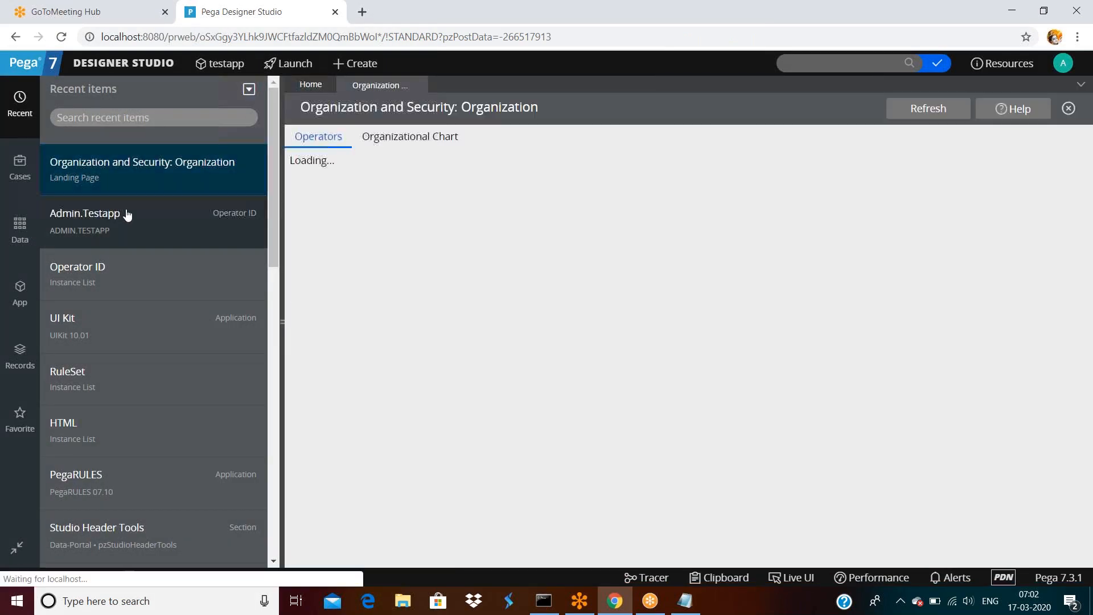
pyautogui.click(332, 204)
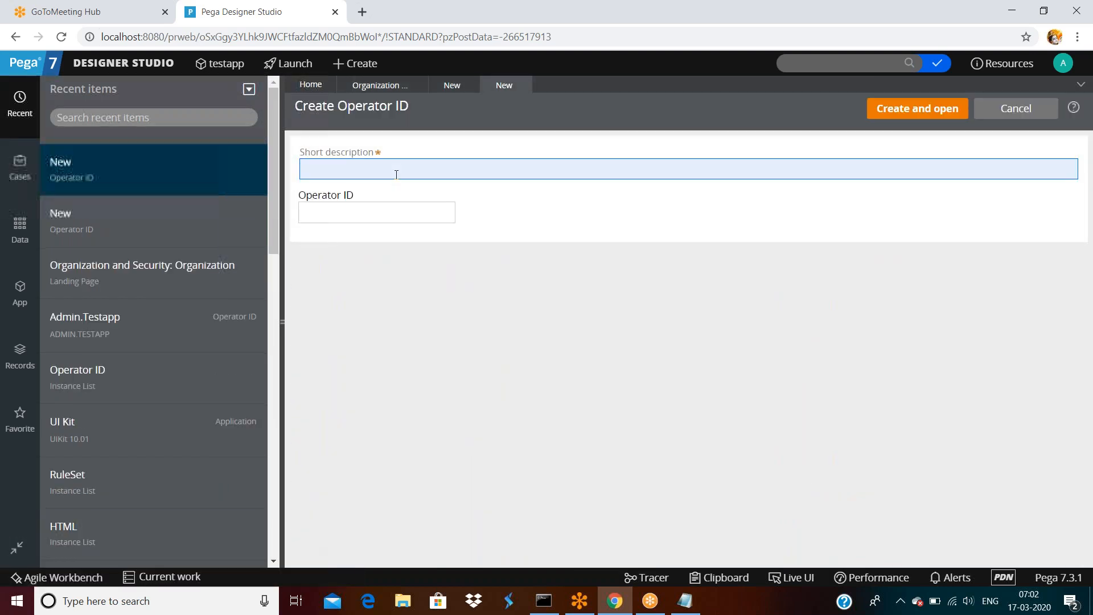
pyautogui.write('rakesh')
pyautogui.press('Tab')
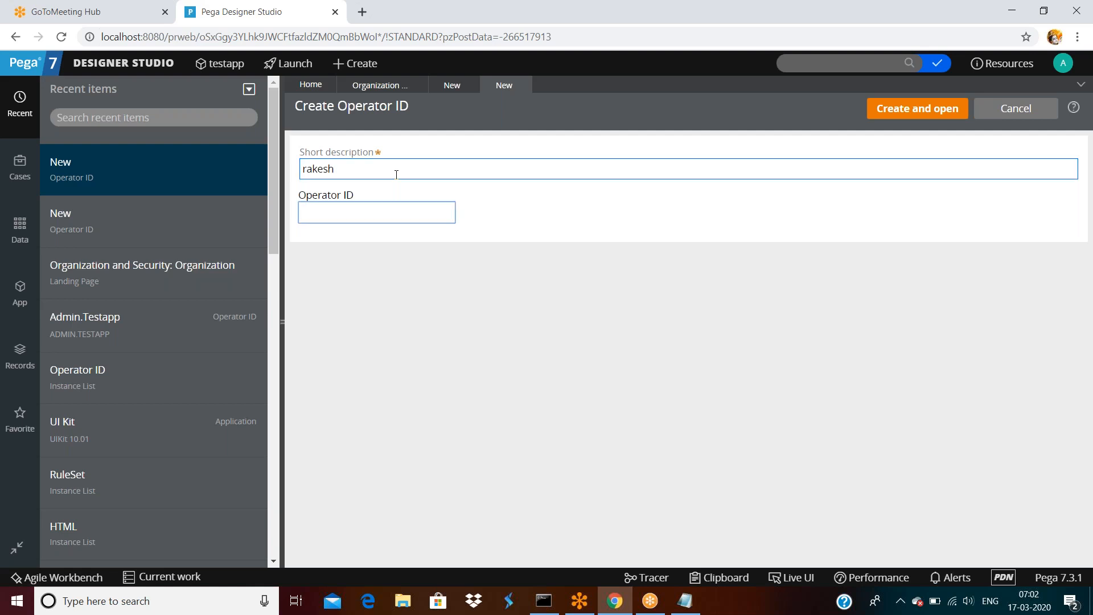
pyautogui.write('rakesh')
pyautogui.doubleClick(345, 215)
pyautogui.click(356, 258)
pyautogui.click(938, 116)
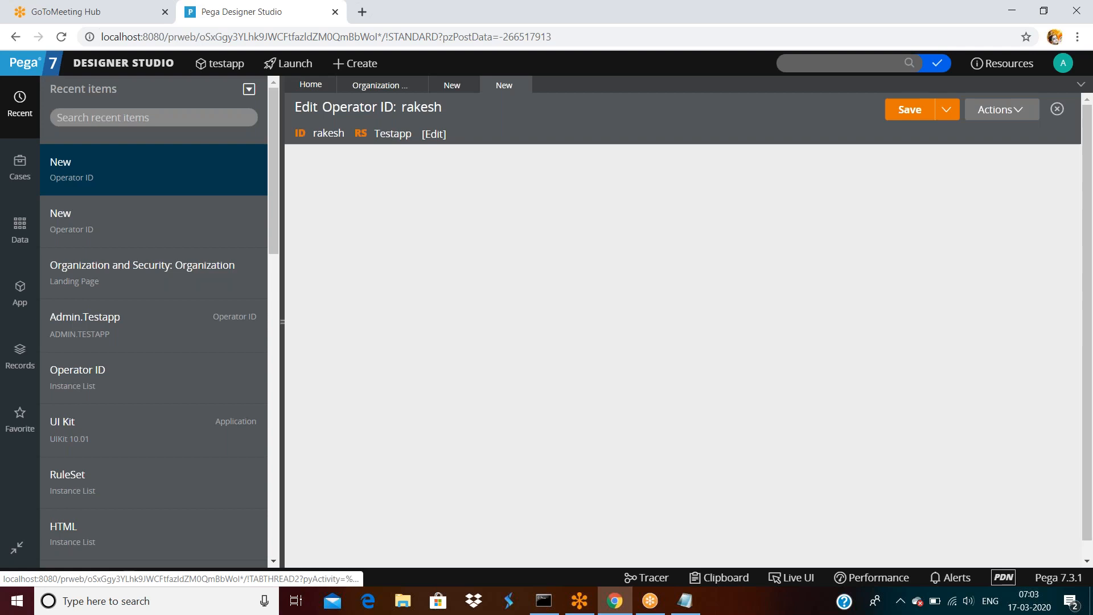
# On the History tab, select the added date 17 Mar 2020 07:02:50, then collapse History details.
pyautogui.doubleClick(421, 107)
pyautogui.tripleClick(460, 157)
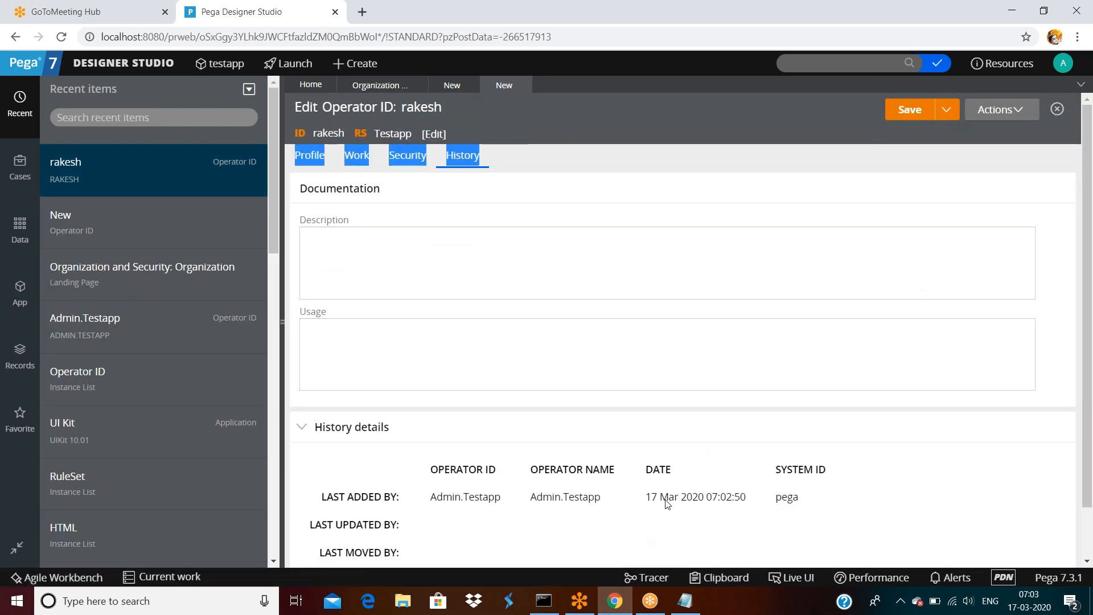
pyautogui.moveTo(651, 500); pyautogui.dragTo(647, 498)
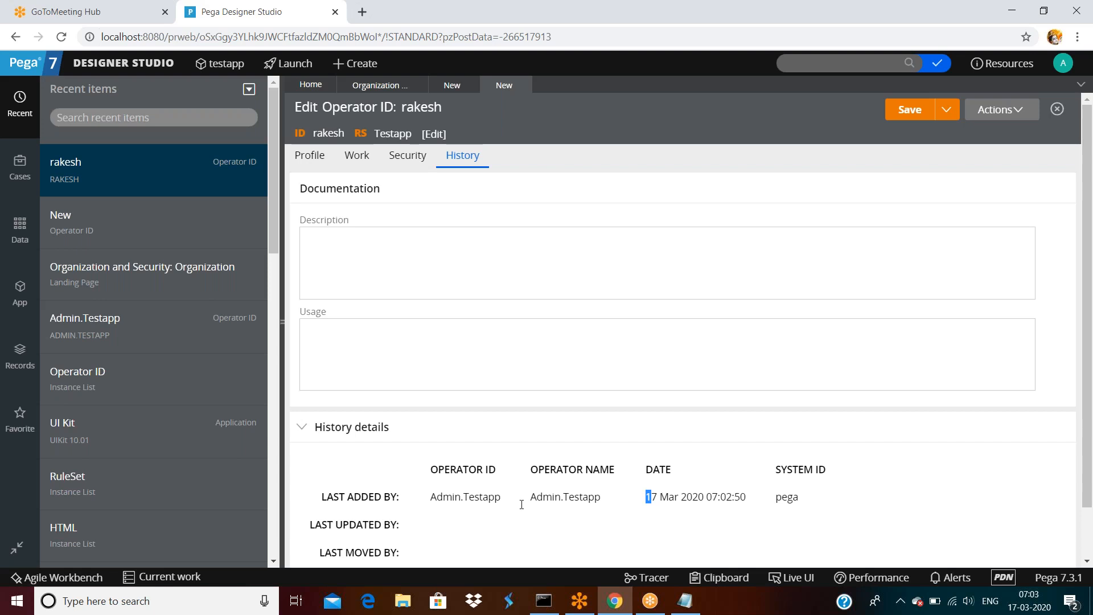
pyautogui.click(421, 496)
pyautogui.tripleClick(672, 498)
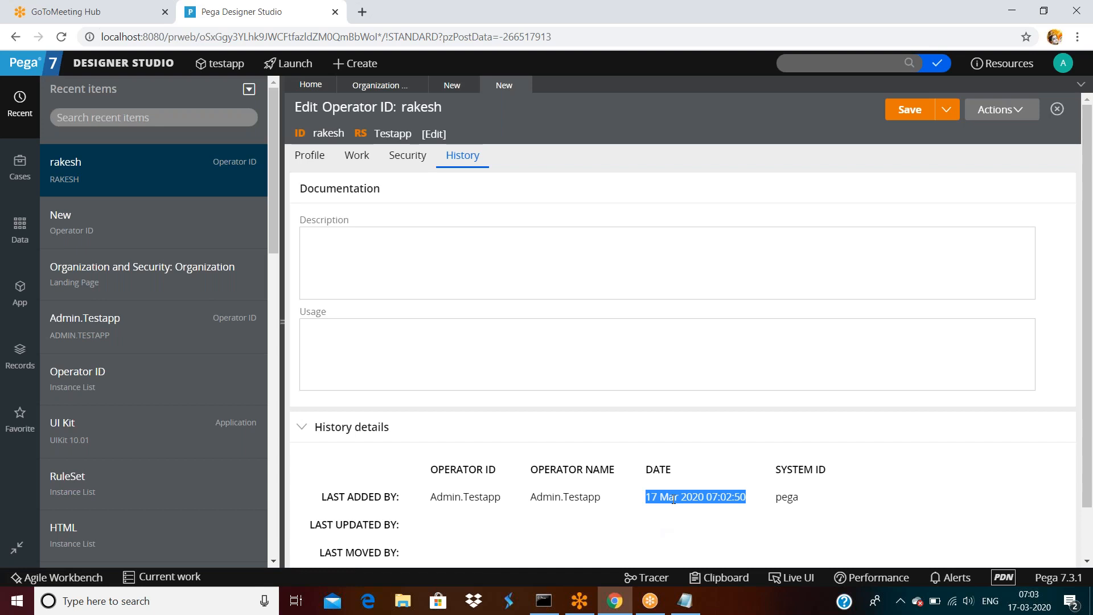
pyautogui.click(625, 511)
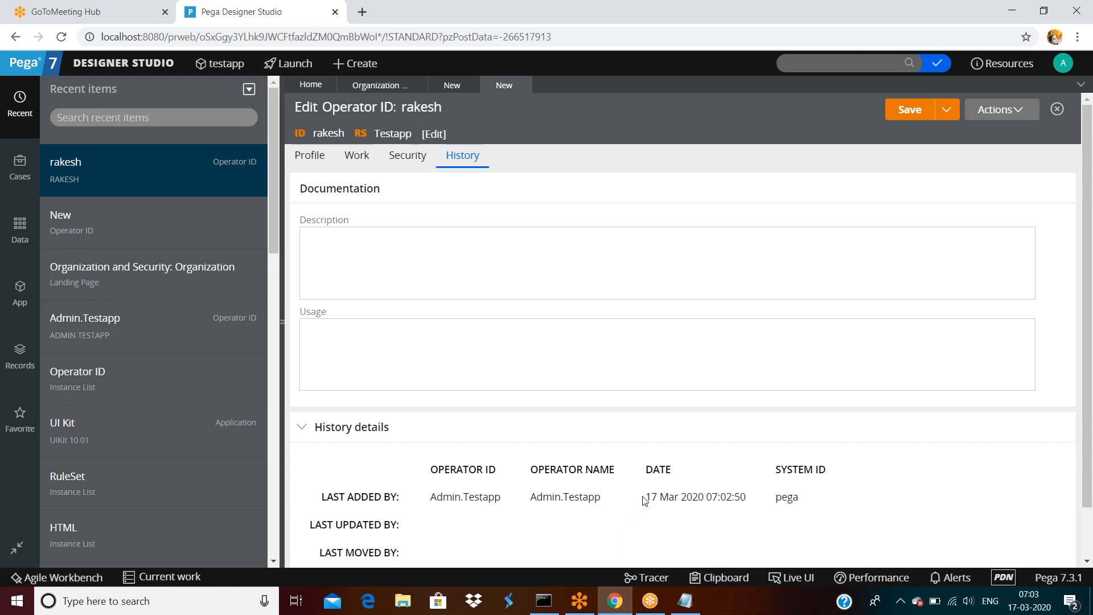
pyautogui.moveTo(646, 498); pyautogui.dragTo(747, 497)
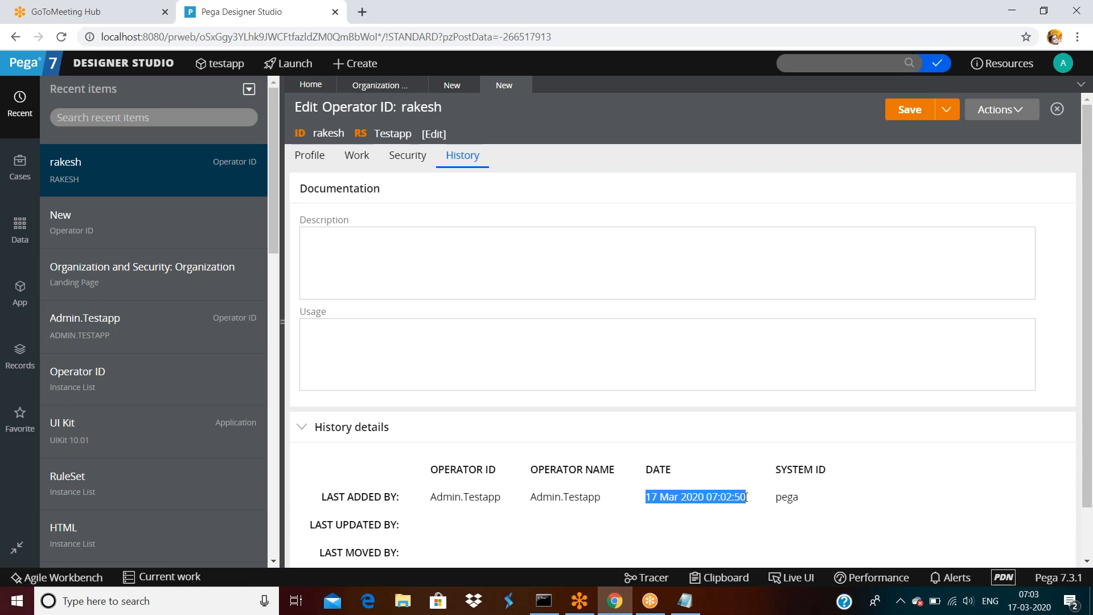
pyautogui.click(746, 497)
pyautogui.tripleClick(648, 496)
pyautogui.click(433, 428)
pyautogui.click(400, 261)
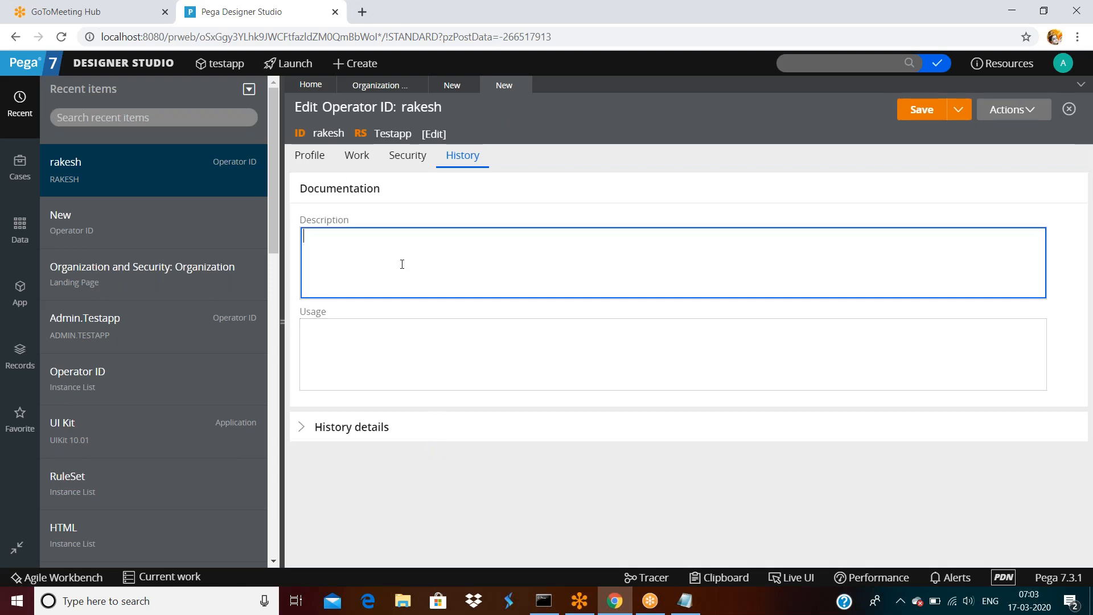
# Review the Work tab's When unavailable settings, keeping Operator as the substitute type.
pyautogui.click(304, 158)
pyautogui.click(376, 296)
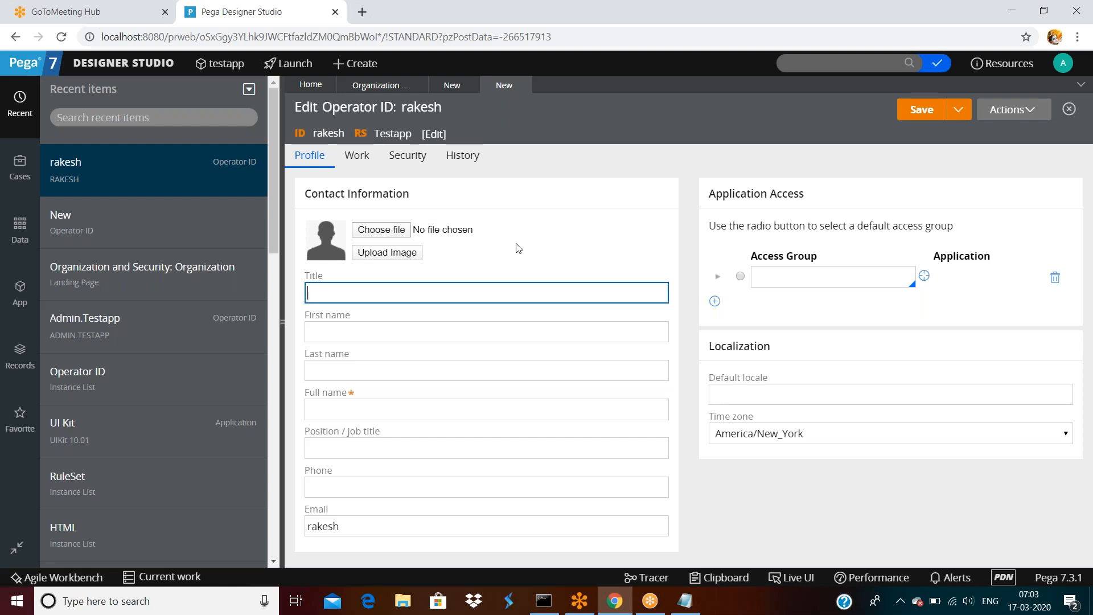
pyautogui.click(353, 159)
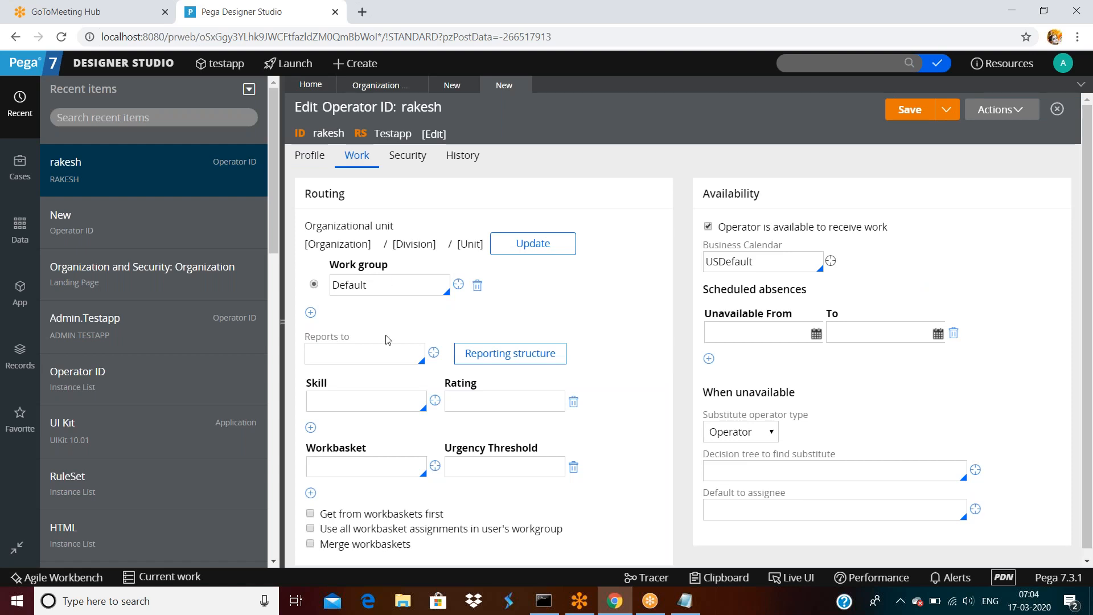
pyautogui.scroll(-1, 389, 340)
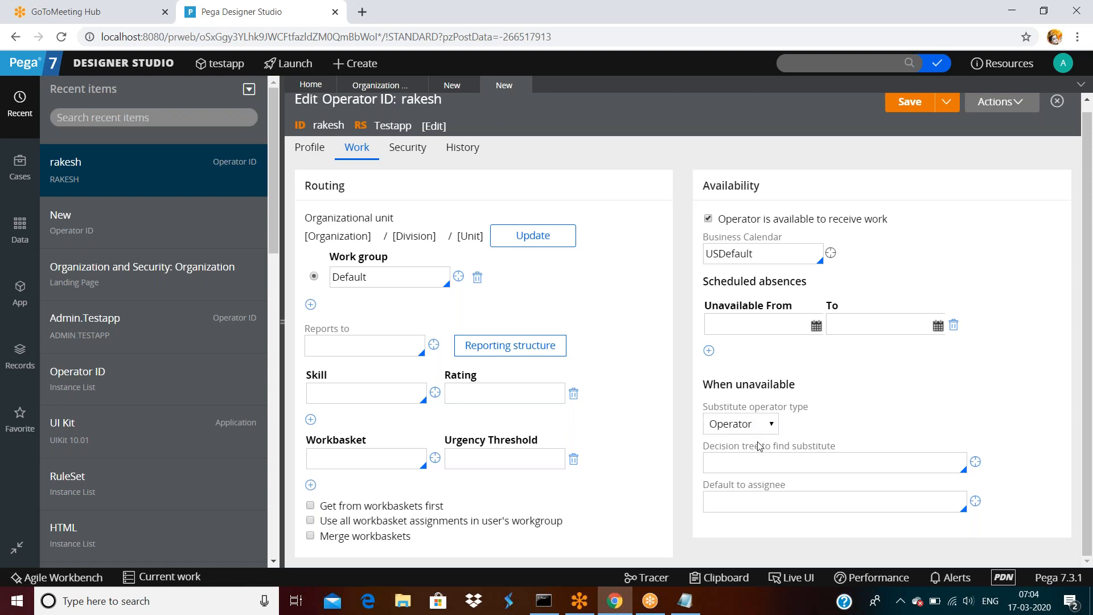
pyautogui.click(763, 458)
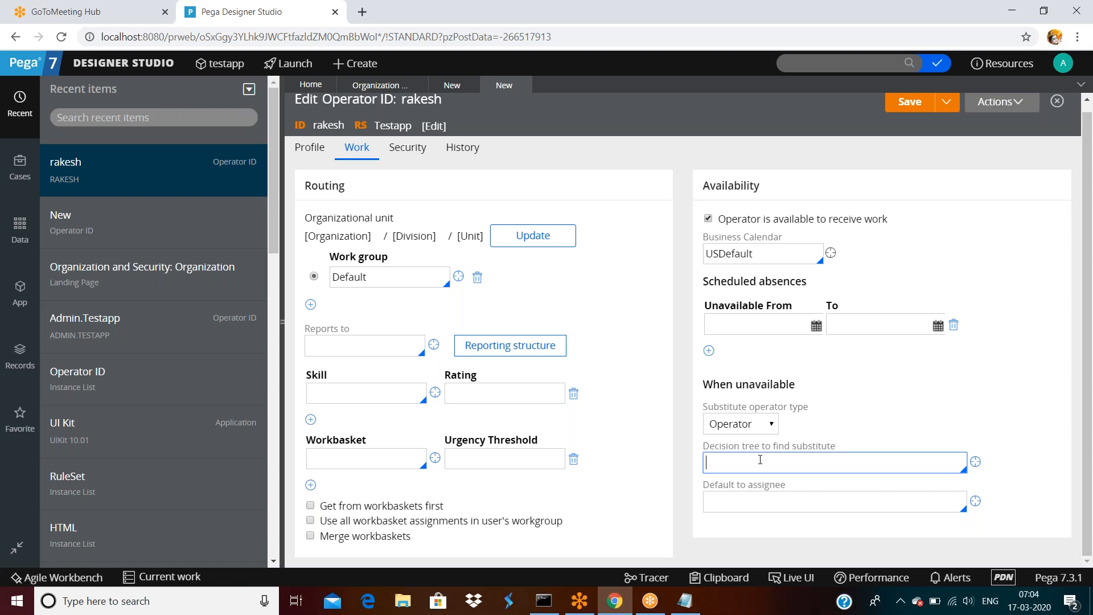
pyautogui.click(766, 496)
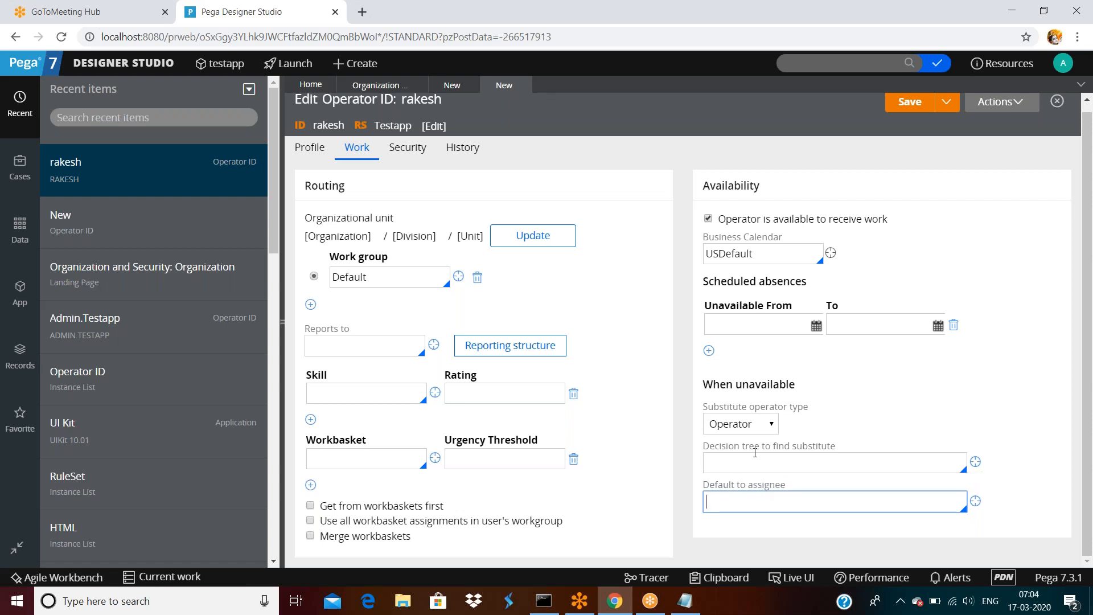
pyautogui.click(775, 406)
pyautogui.click(770, 427)
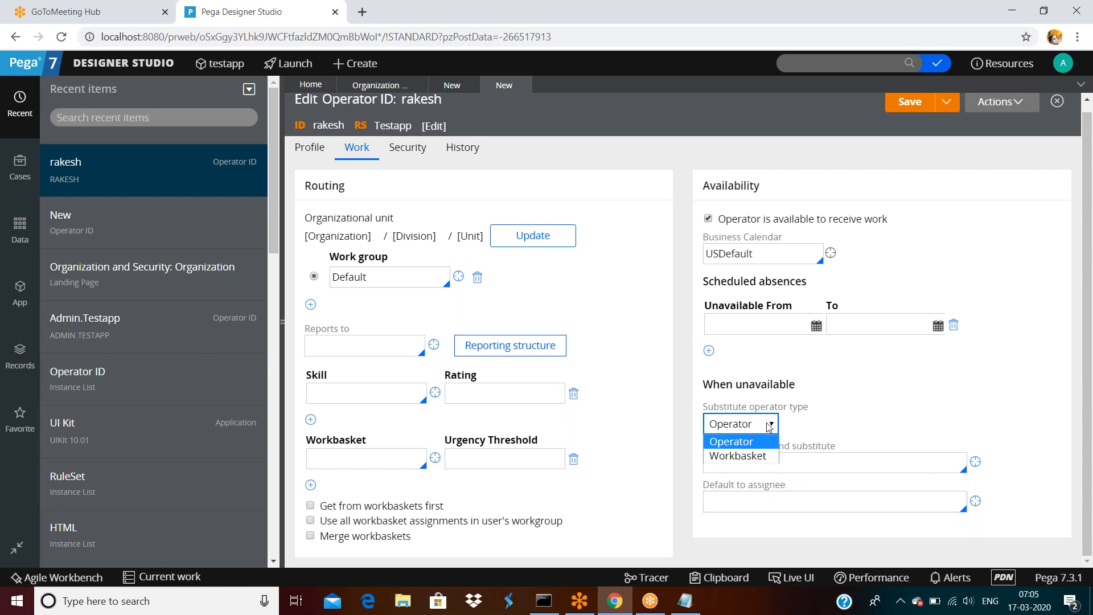
pyautogui.click(770, 426)
# Pick a default assignee from the operator list and confirm the USDefault business calendar.
pyautogui.click(780, 507)
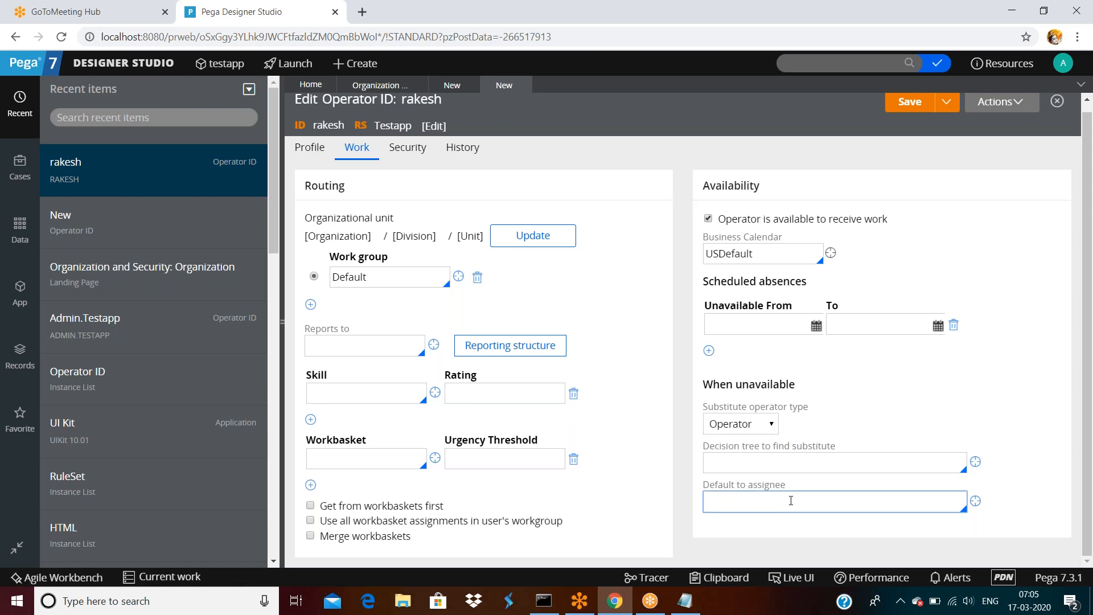
pyautogui.press('Down')
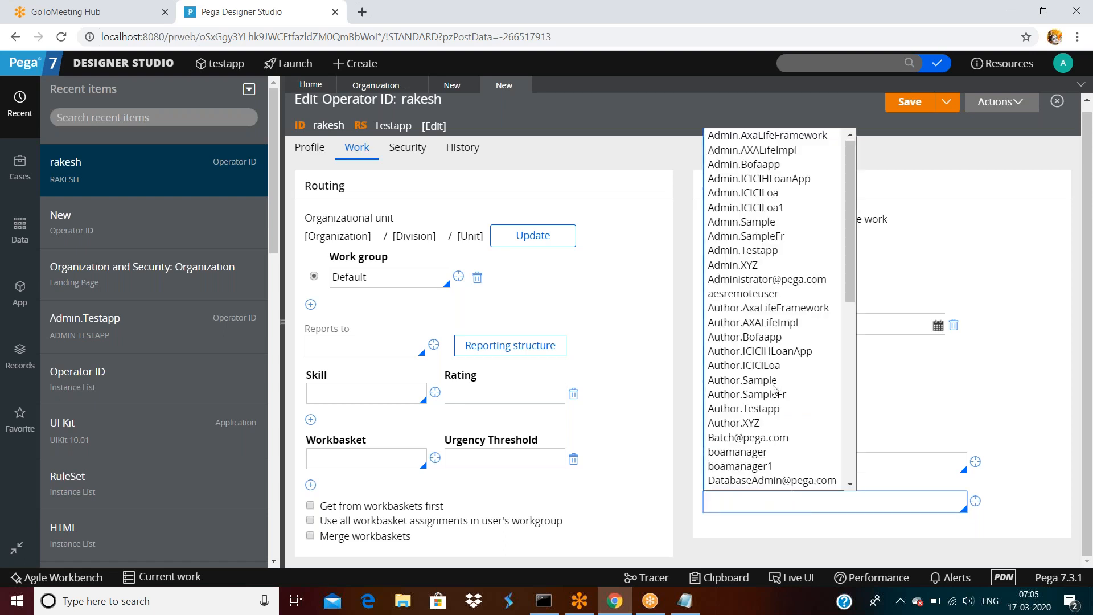
pyautogui.scroll(-7, 773, 389)
pyautogui.click(736, 408)
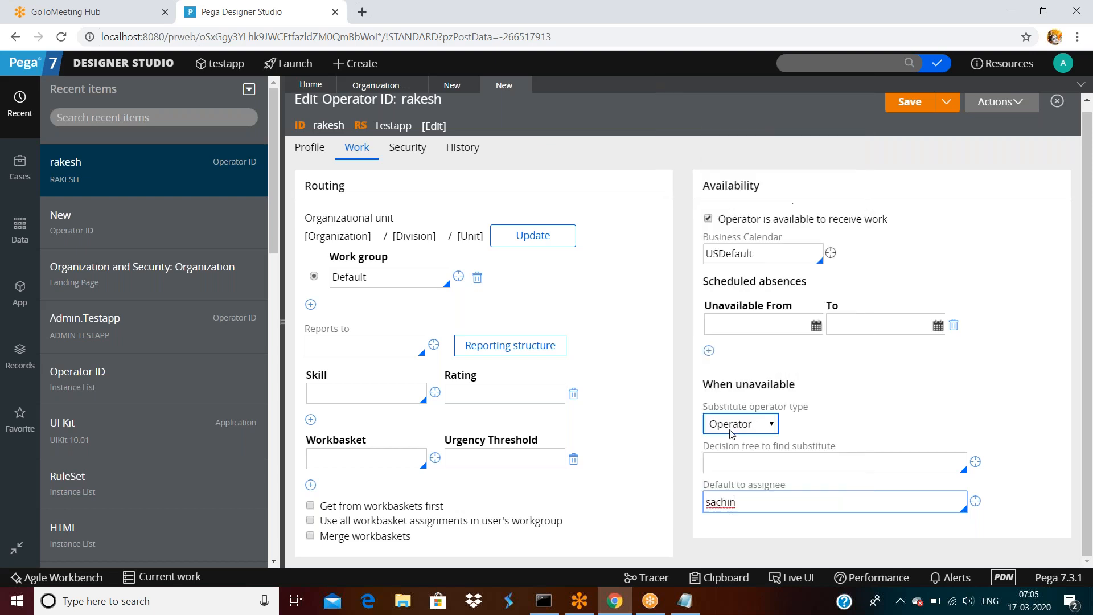
pyautogui.doubleClick(740, 498)
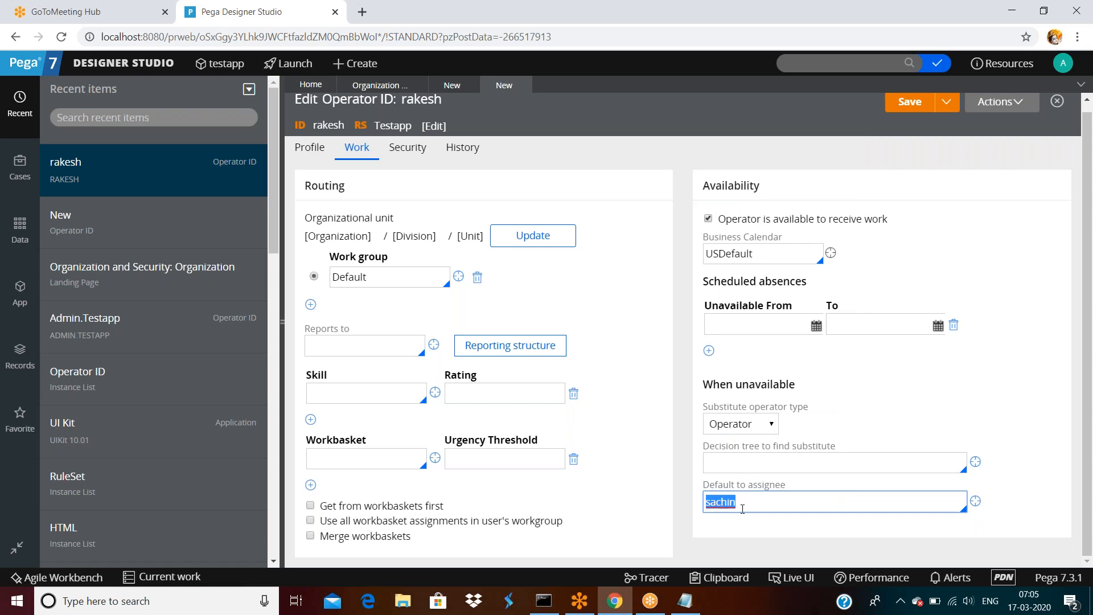
pyautogui.click(724, 459)
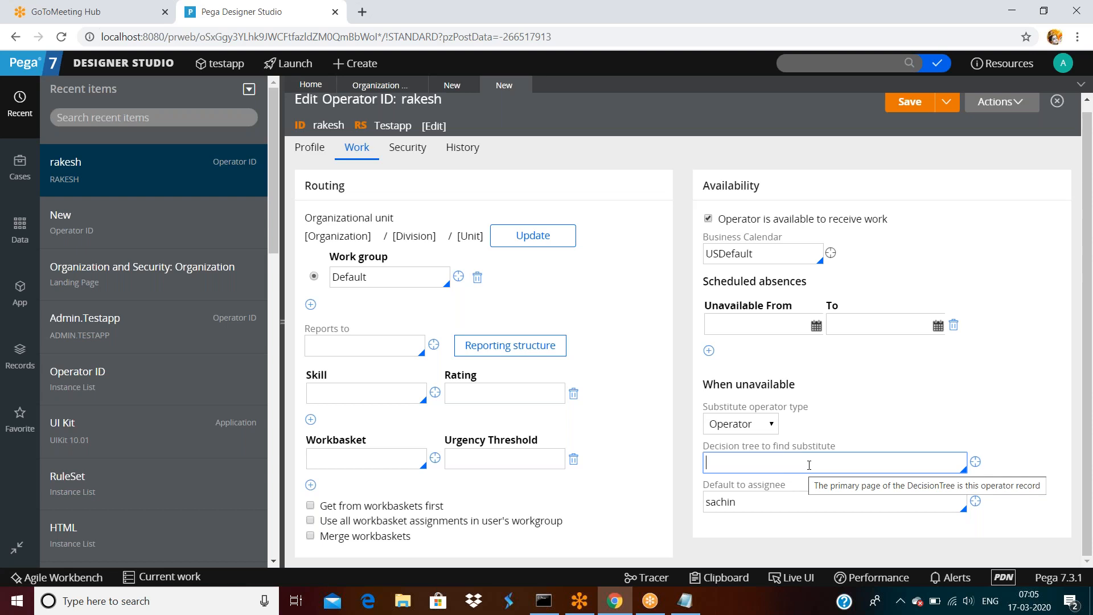
pyautogui.click(788, 463)
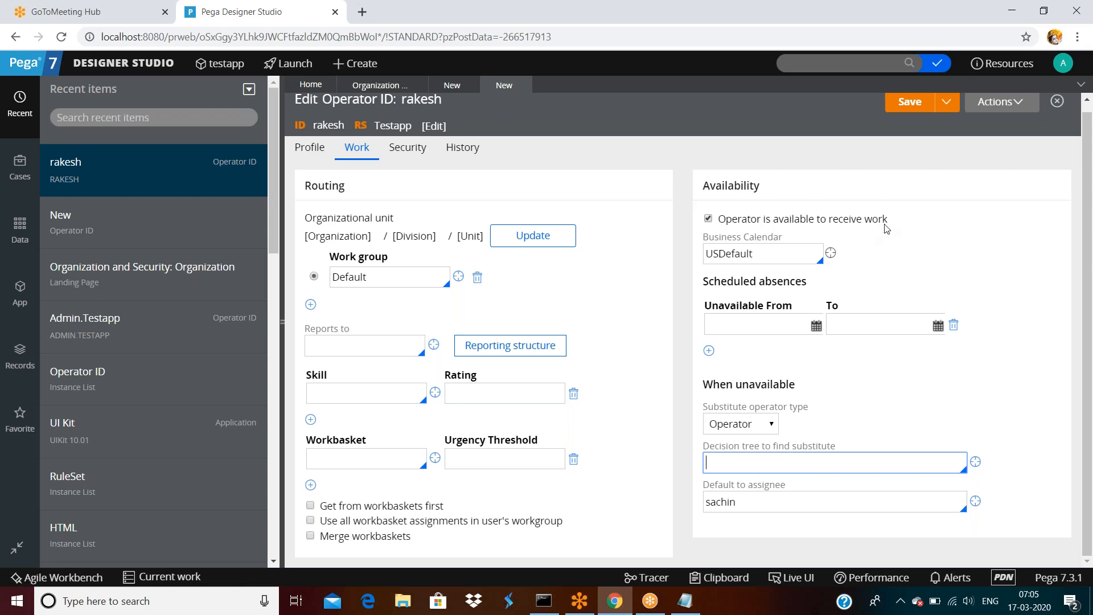
pyautogui.click(770, 254)
pyautogui.doubleClick(770, 254)
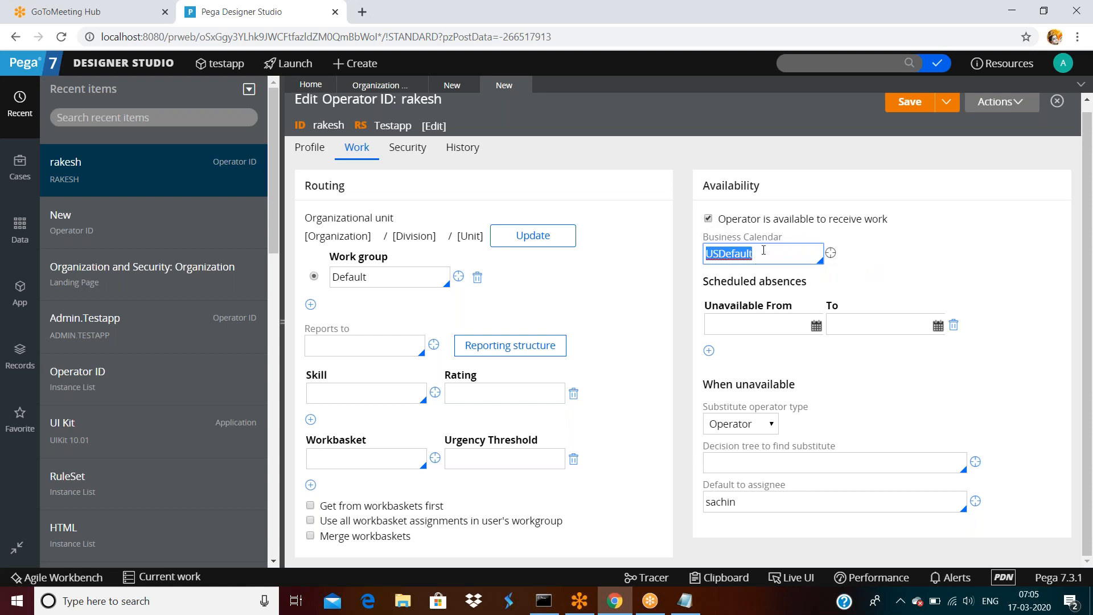
pyautogui.click(778, 255)
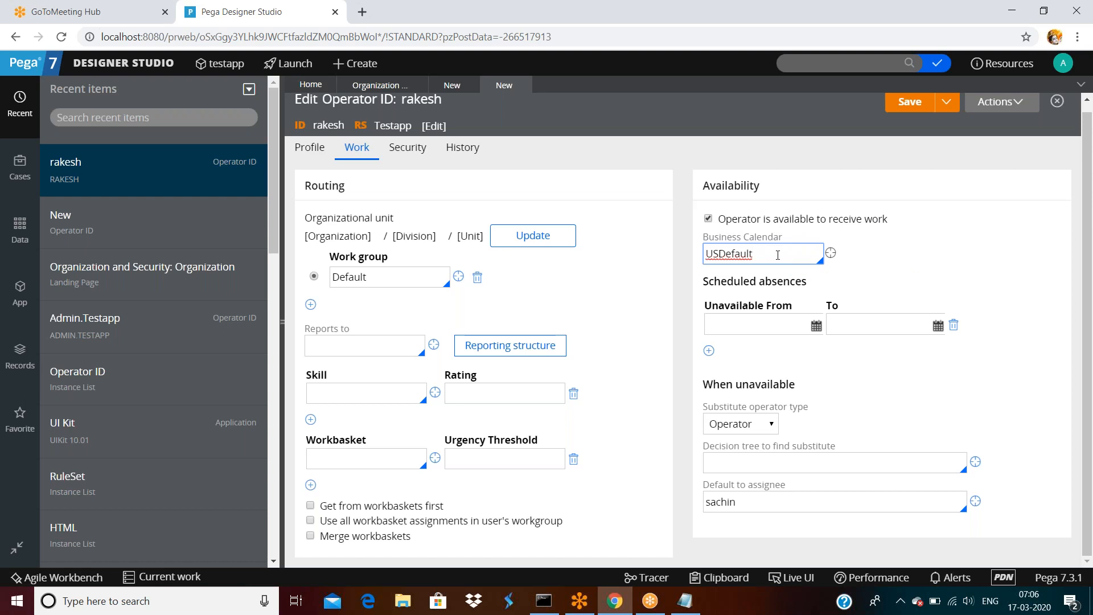
# Open the USDefault calendar and check Monday's 080000–170000 business hours.
pyautogui.click(831, 254)
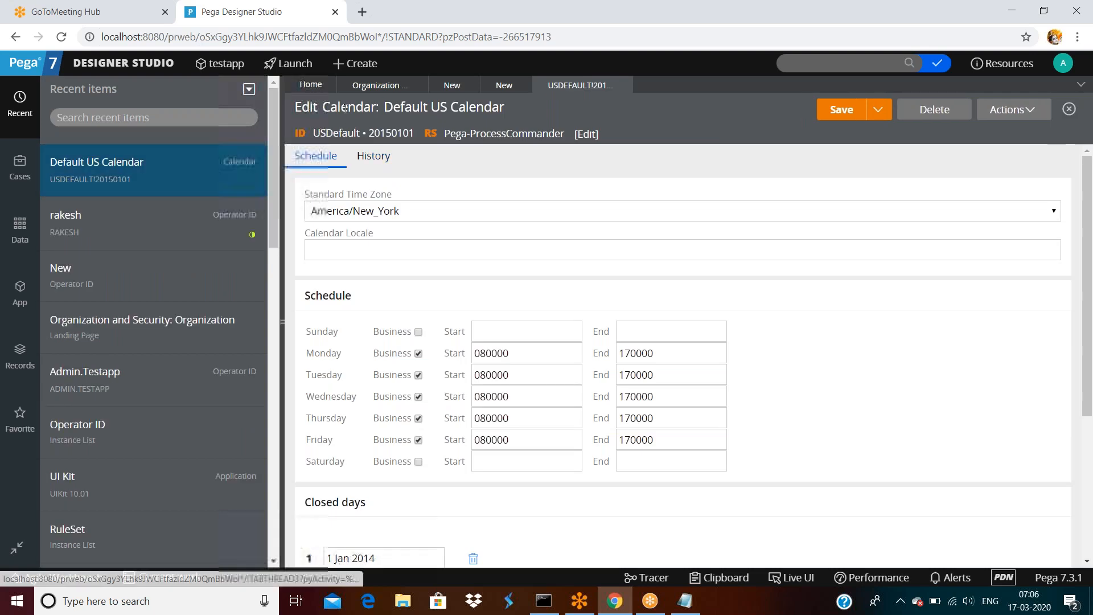
pyautogui.doubleClick(346, 108)
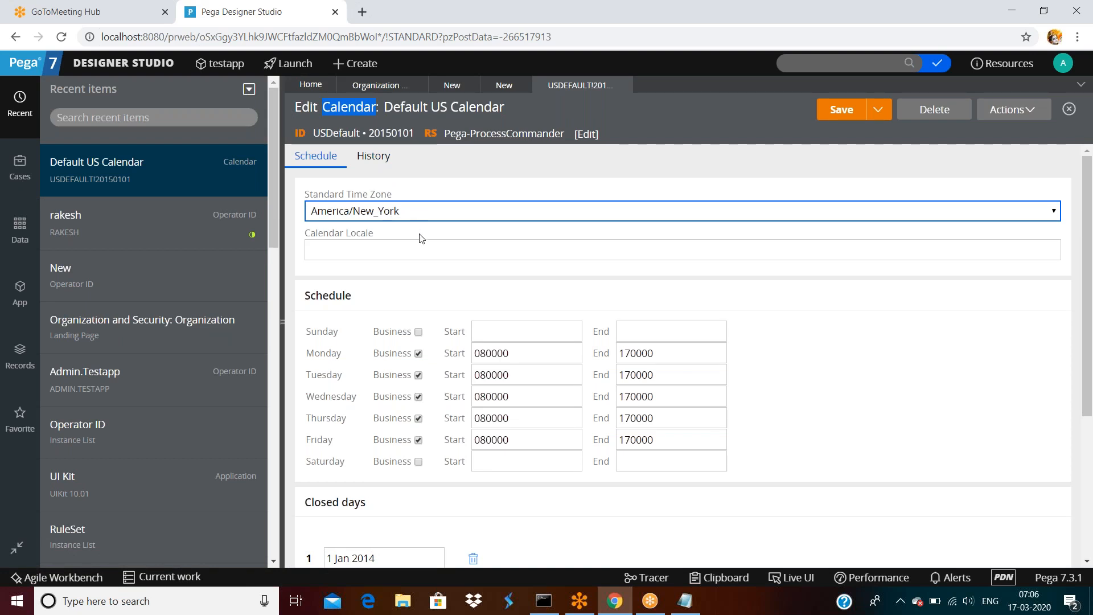
pyautogui.scroll(-3, 420, 256)
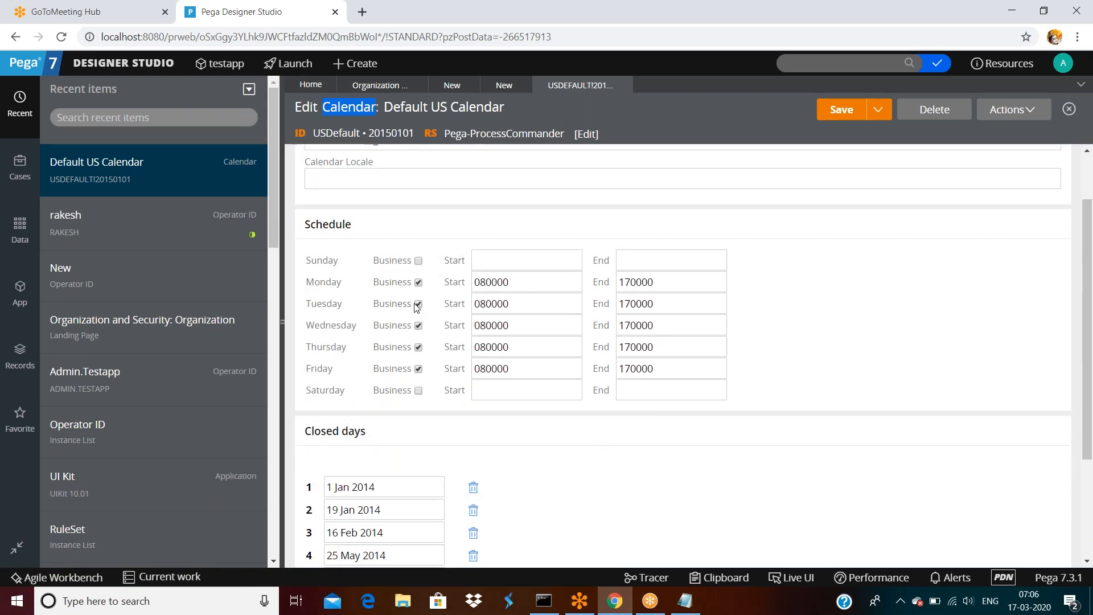
pyautogui.doubleClick(519, 284)
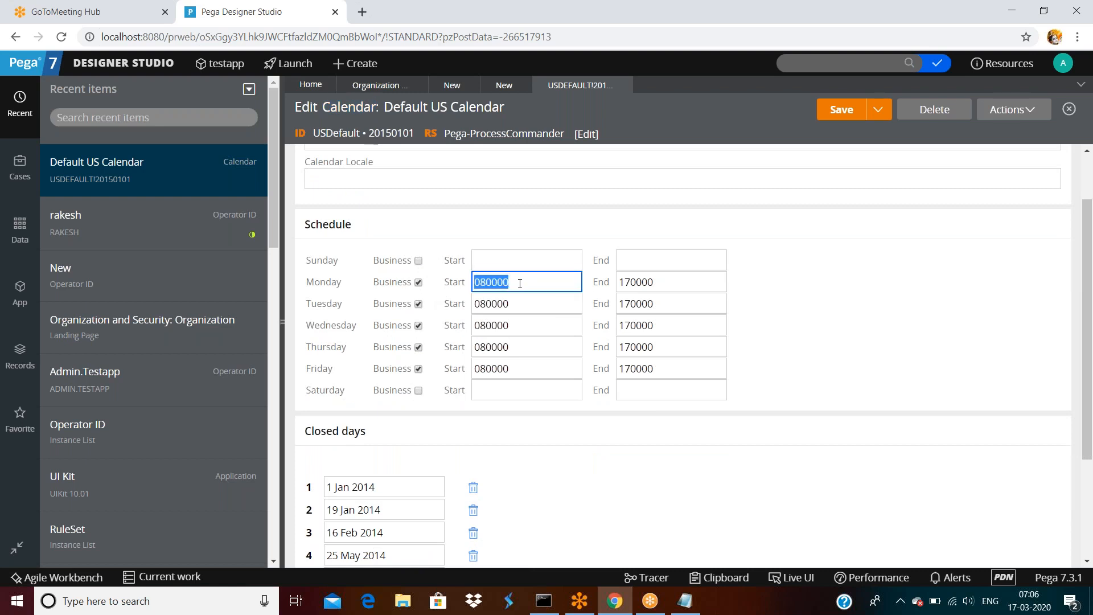
pyautogui.doubleClick(676, 285)
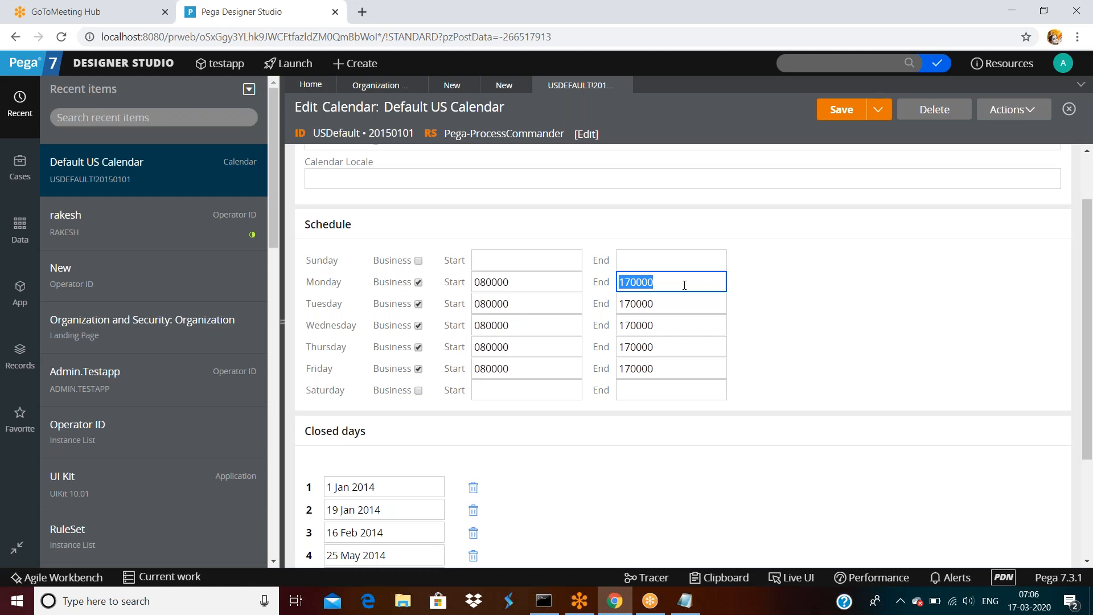
pyautogui.doubleClick(518, 283)
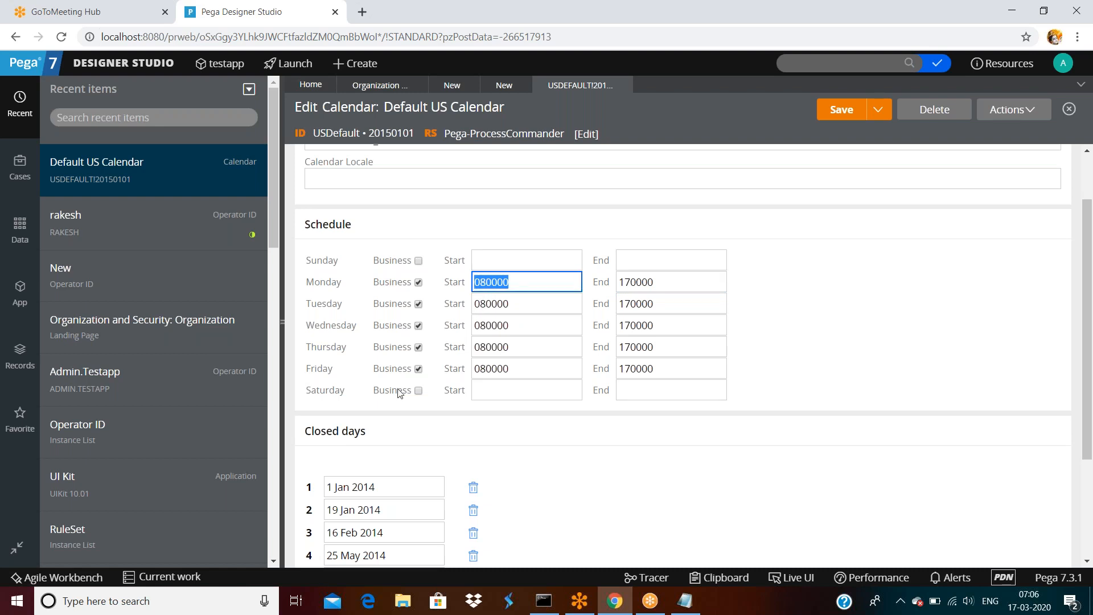
# Review the 2014 closed days, from 1 Jan through 12 Oct, 26 Nov and 25 Dec.
pyautogui.scroll(-3, 399, 393)
pyautogui.tripleClick(391, 339)
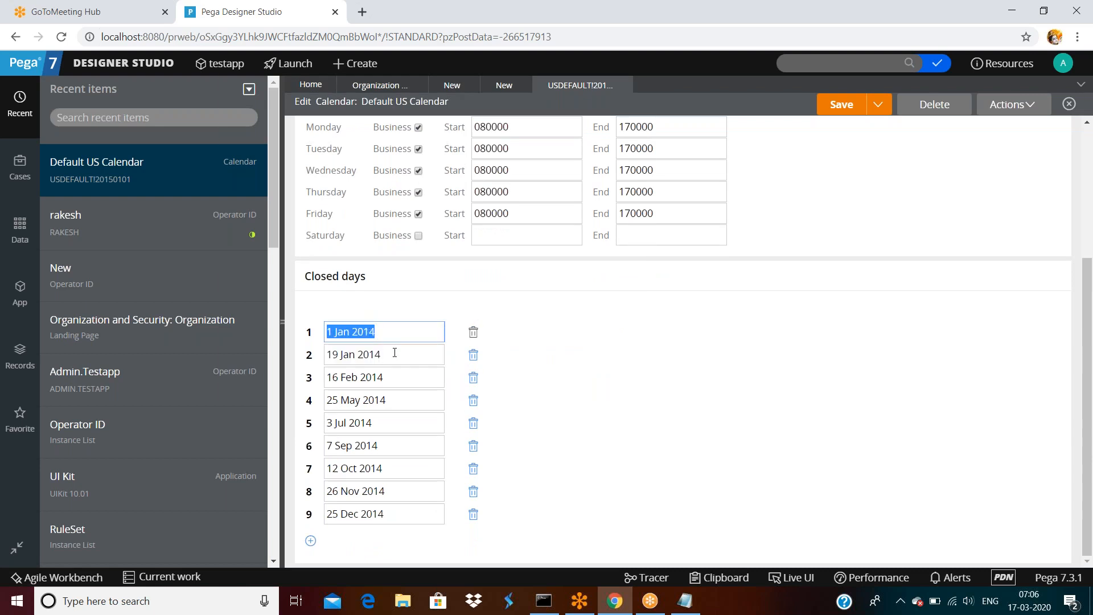
pyautogui.scroll(4, 398, 353)
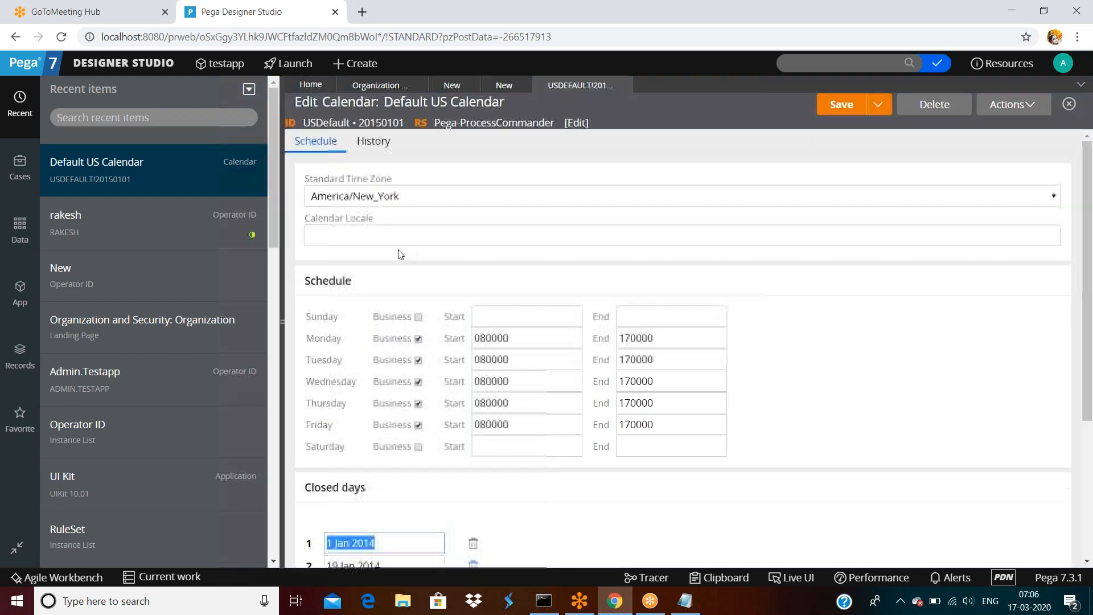
pyautogui.scroll(-4, 393, 358)
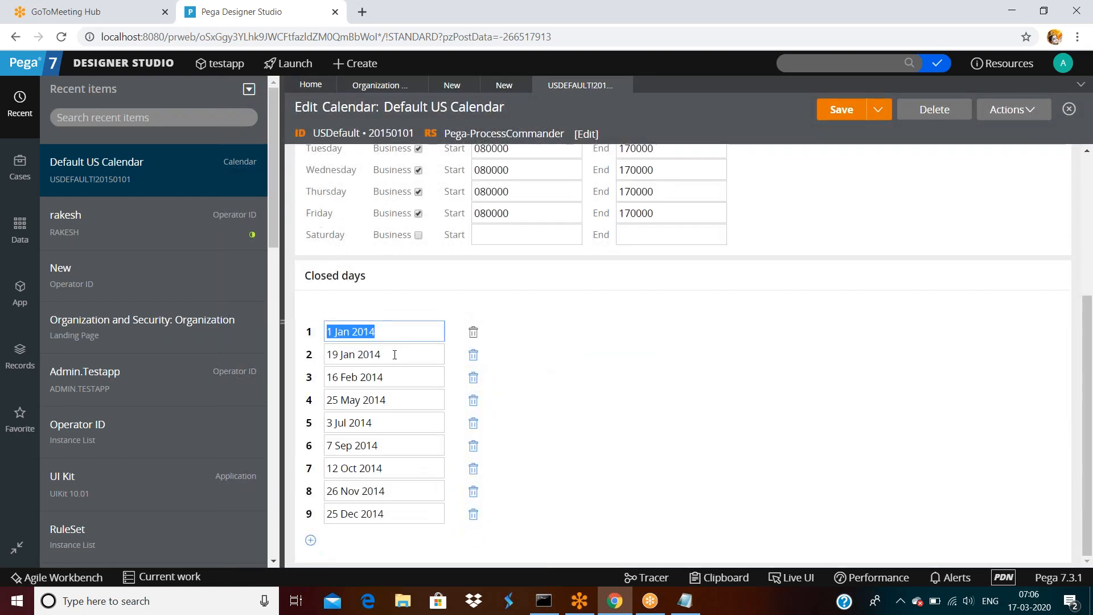
pyautogui.click(387, 515)
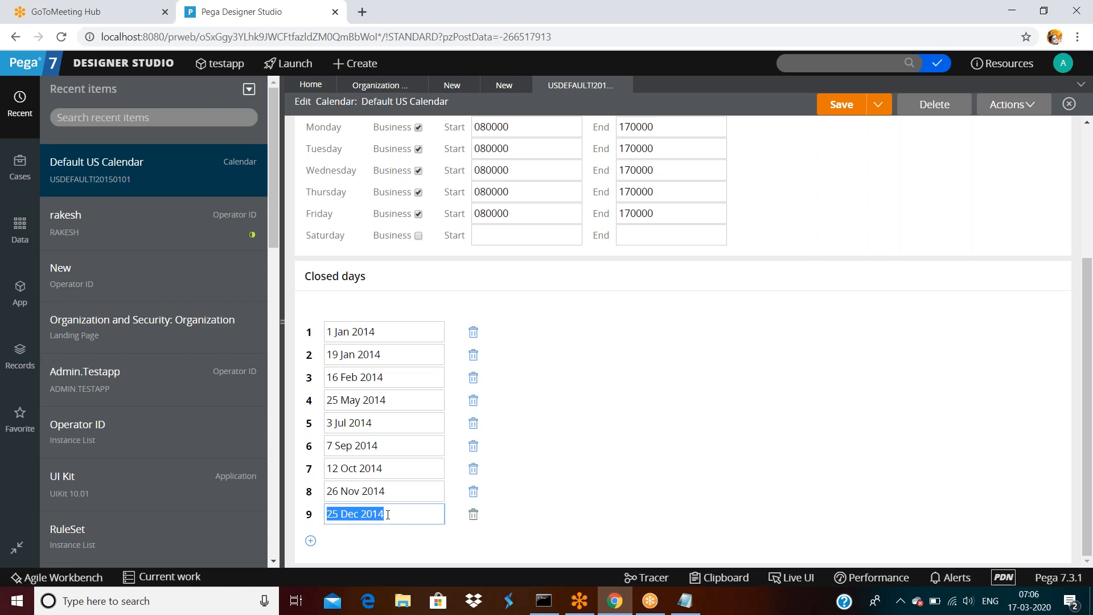
pyautogui.click(395, 493)
pyautogui.click(391, 471)
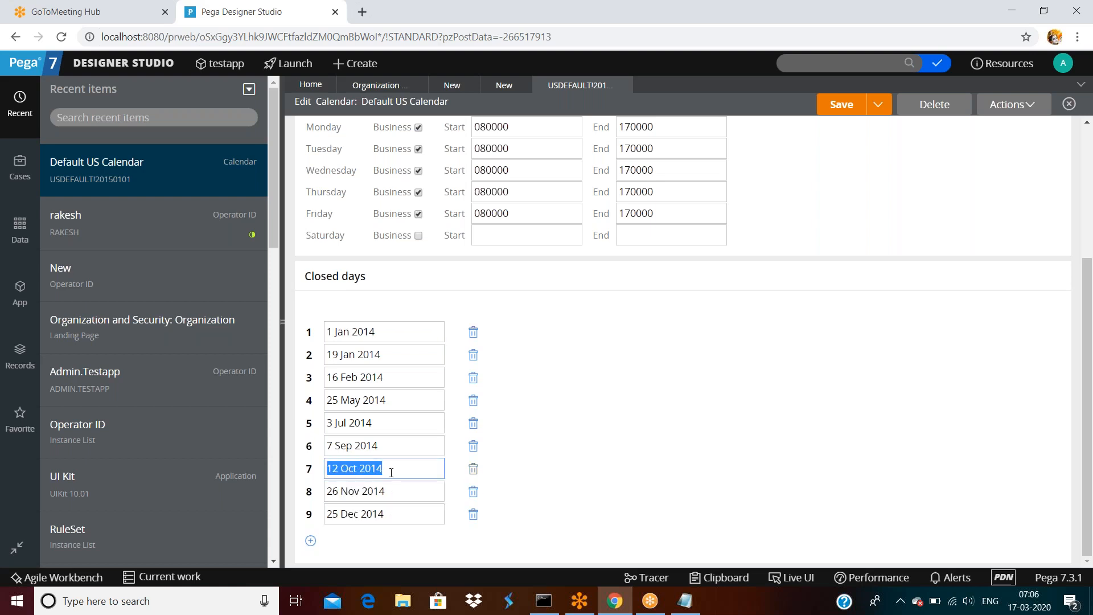
pyautogui.scroll(4, 398, 395)
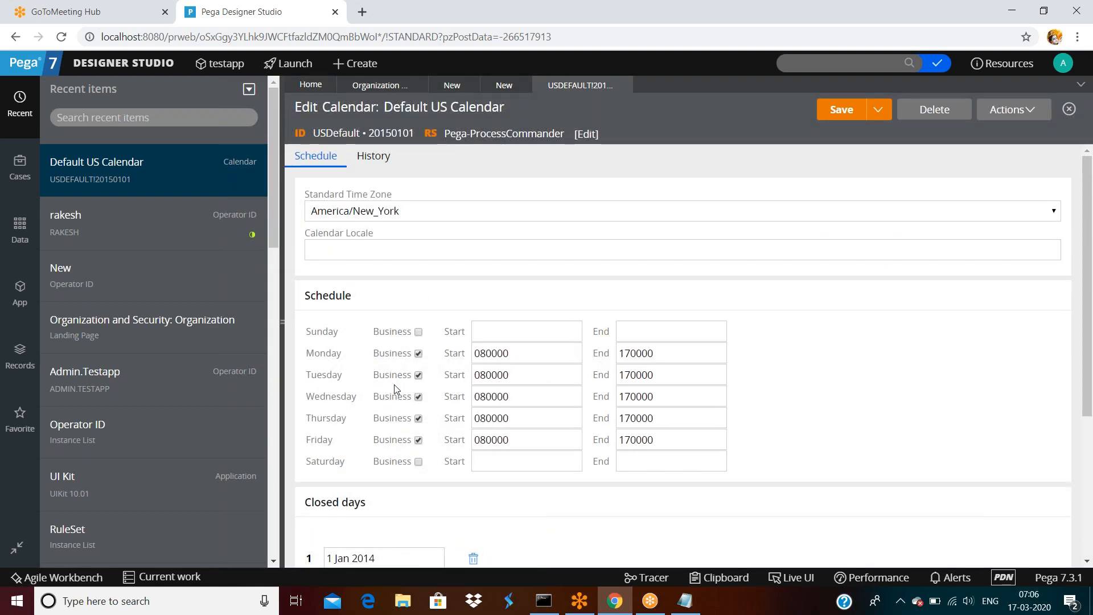
pyautogui.scroll(-1, 413, 344)
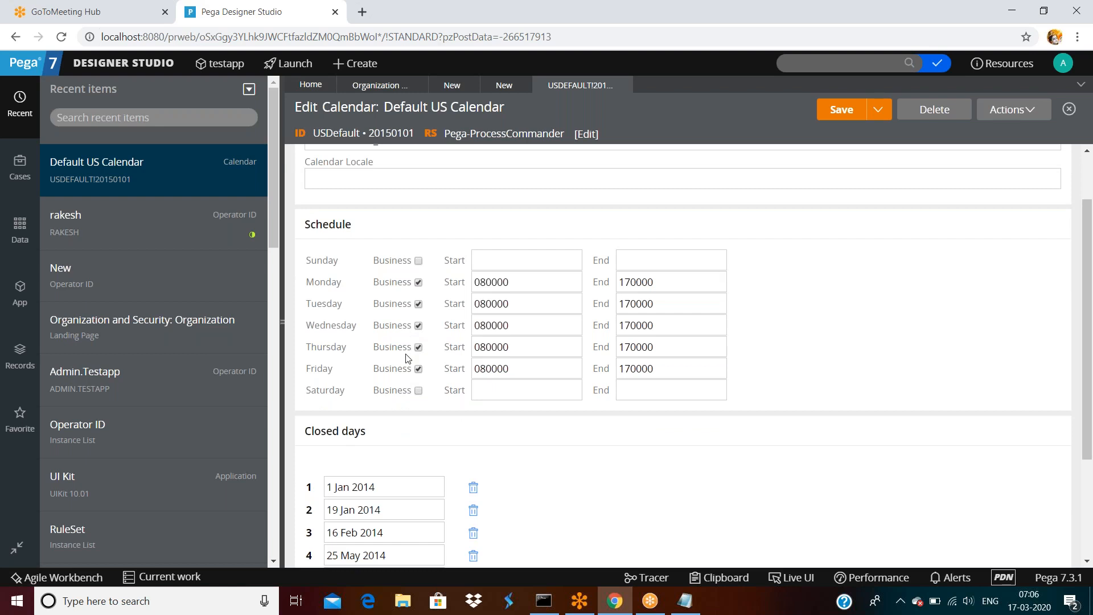
pyautogui.scroll(-2, 410, 348)
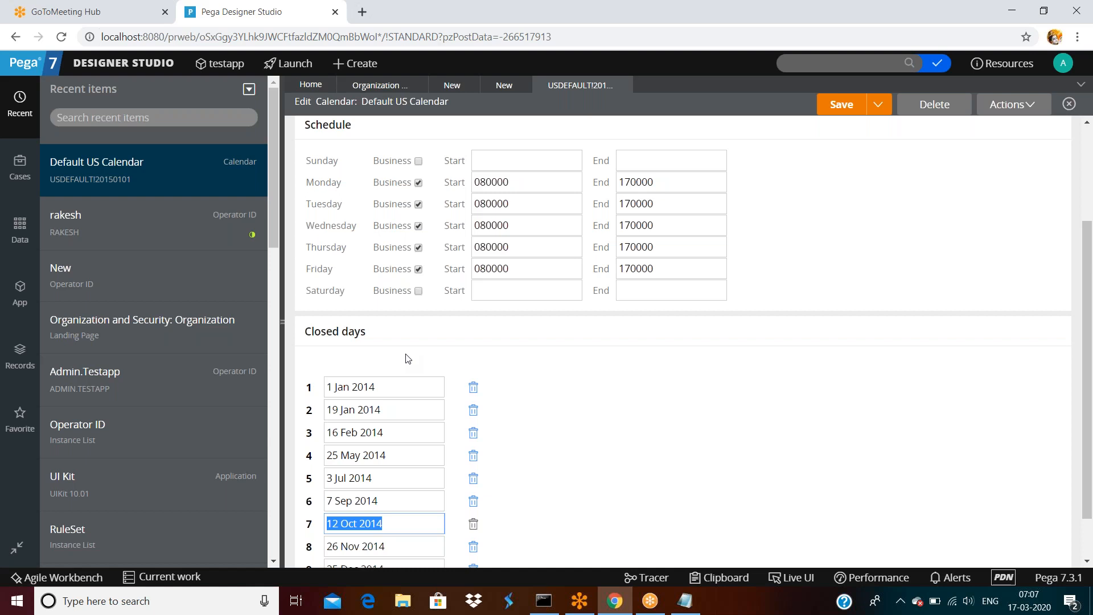
# Collapse the Recent items sidebar and return focus to the America/New_York Standard Time Zone field.
pyautogui.click(284, 319)
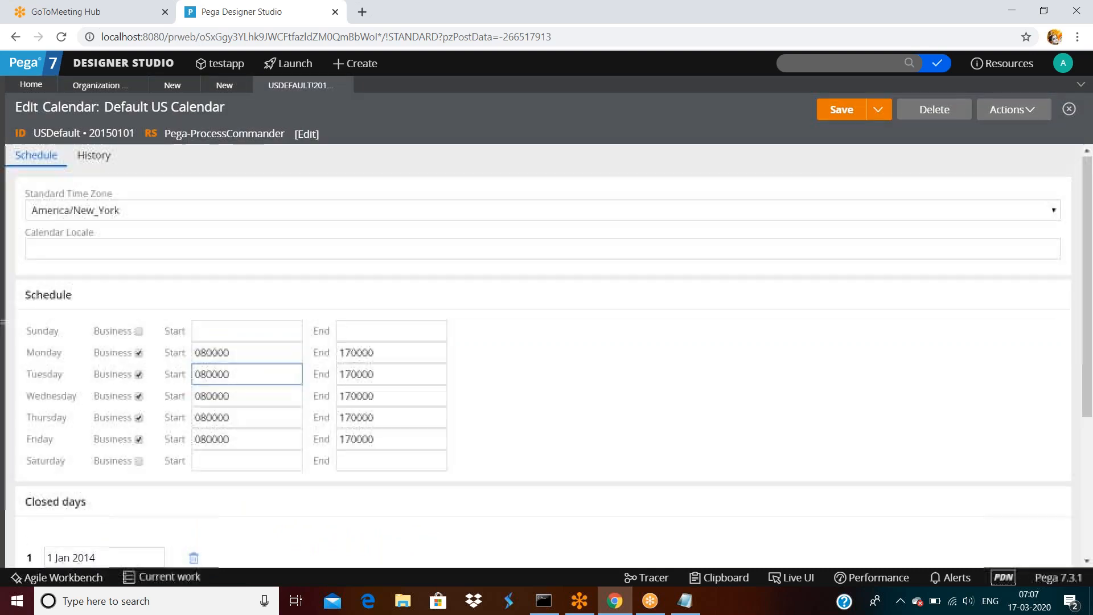
pyautogui.scroll(-5, 194, 432)
pyautogui.moveTo(46, 469); pyautogui.dragTo(194, 468)
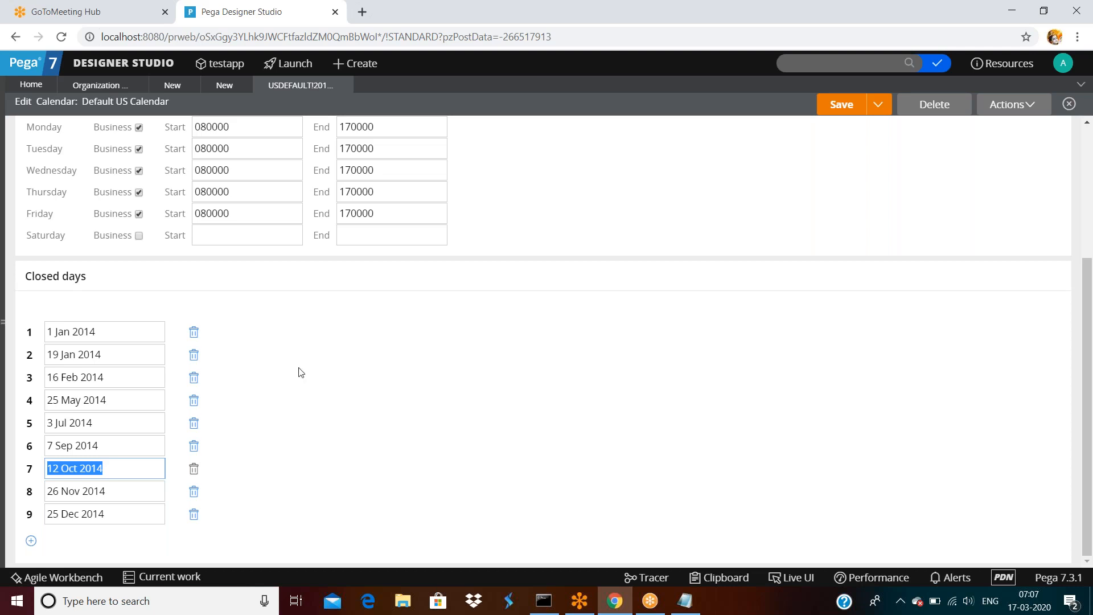
pyautogui.scroll(5, 301, 372)
pyautogui.click(220, 335)
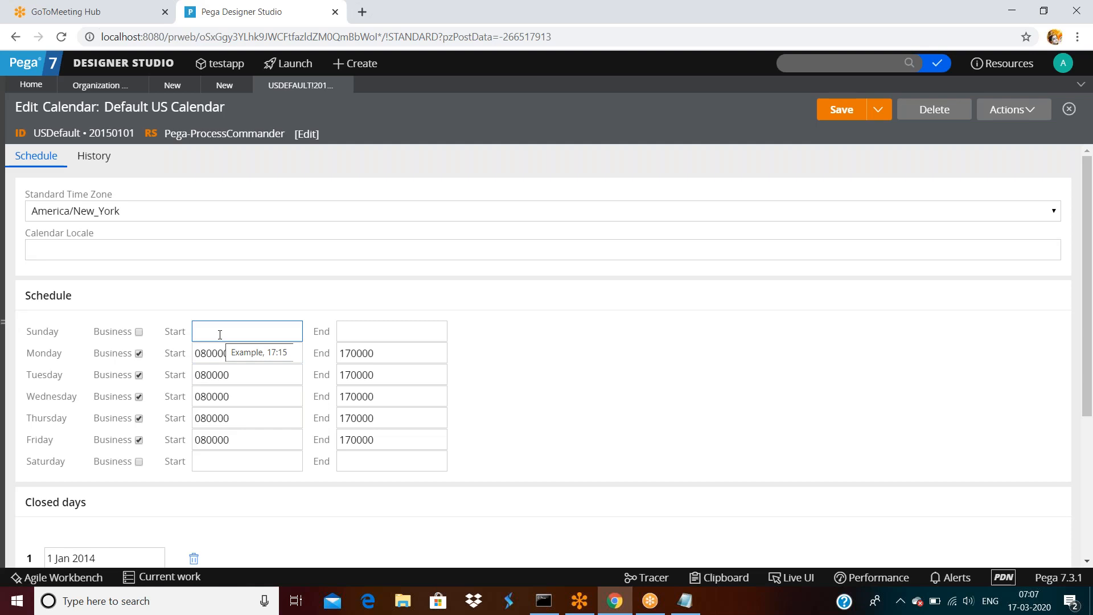
pyautogui.press('Tab')
pyautogui.press('Tab')
pyautogui.press('Tab')
pyautogui.press('Tab')
pyautogui.press('Tab')
pyautogui.press('Tab')
pyautogui.press('Tab')
pyautogui.press('Tab')
pyautogui.press('Tab')
pyautogui.press('Tab')
pyautogui.press('Tab')
pyautogui.press('Tab')
pyautogui.press('Tab')
pyautogui.press('Tab')
pyautogui.press('Tab')
pyautogui.press('Tab')
pyautogui.press('Tab')
pyautogui.press('Tab')
pyautogui.press('Tab')
pyautogui.press('Tab')
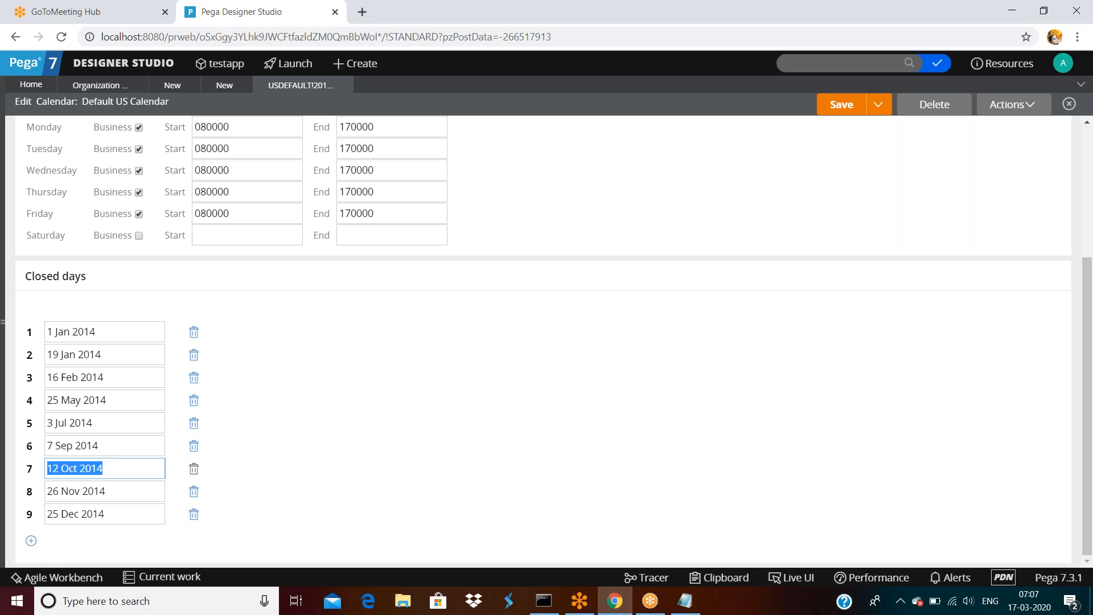
pyautogui.hotkey('shift', 'Tab')
pyautogui.hotkey('shift', 'Tab')
pyautogui.hotkey('shift', 'Tab')
pyautogui.hotkey('shift', 'Tab')
pyautogui.hotkey('shift', 'Tab')
pyautogui.hotkey('shift', 'Tab')
pyautogui.hotkey('shift', 'Tab')
pyautogui.hotkey('shift', 'Tab')
pyautogui.hotkey('shift', 'Tab')
pyautogui.hotkey('shift', 'Tab')
pyautogui.hotkey('shift', 'Tab')
pyautogui.hotkey('shift', 'Tab')
pyautogui.hotkey('shift', 'Tab')
pyautogui.hotkey('shift', 'Tab')
pyautogui.hotkey('shift', 'Tab')
pyautogui.hotkey('shift', 'Tab')
pyautogui.hotkey('shift', 'Tab')
pyautogui.hotkey('shift', 'Tab')
pyautogui.hotkey('shift', 'Tab')
pyautogui.hotkey('shift', 'Tab')
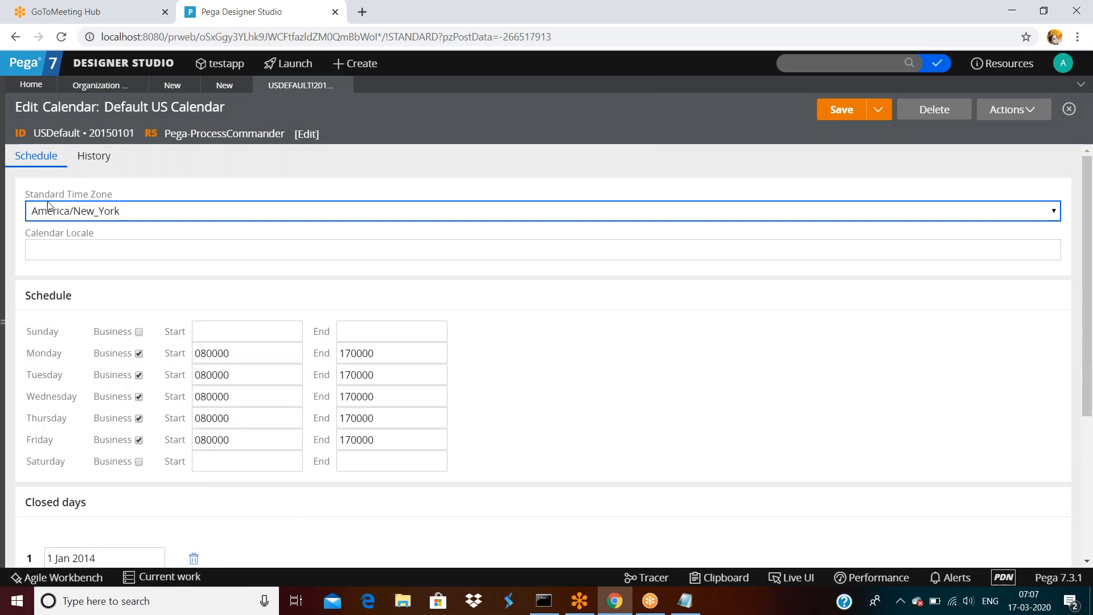
pyautogui.click(74, 219)
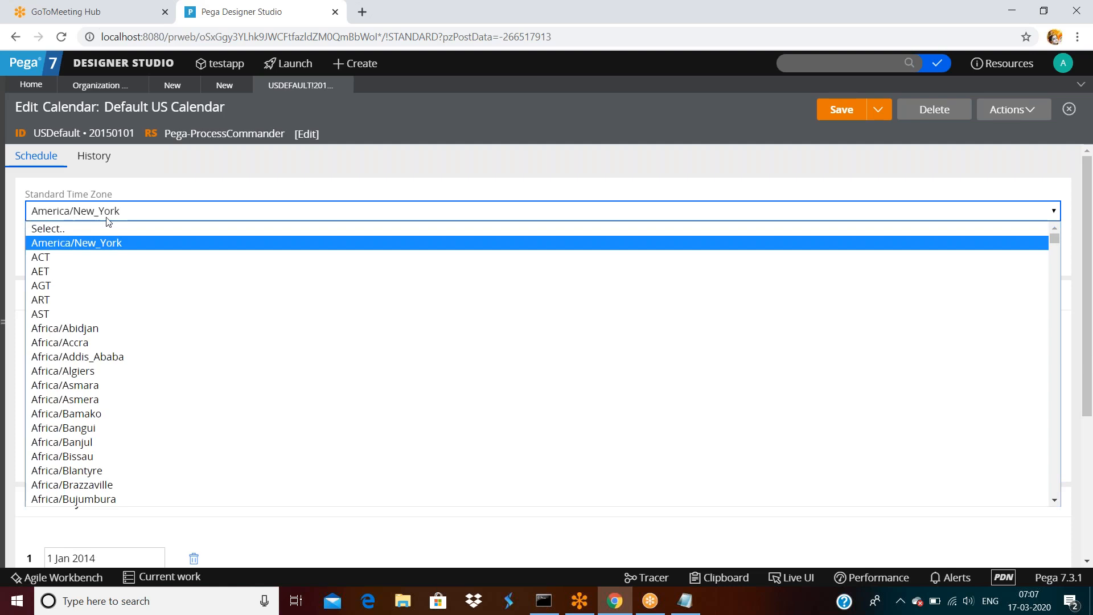
pyautogui.scroll(-10, 188, 307)
pyautogui.scroll(-10, 186, 322)
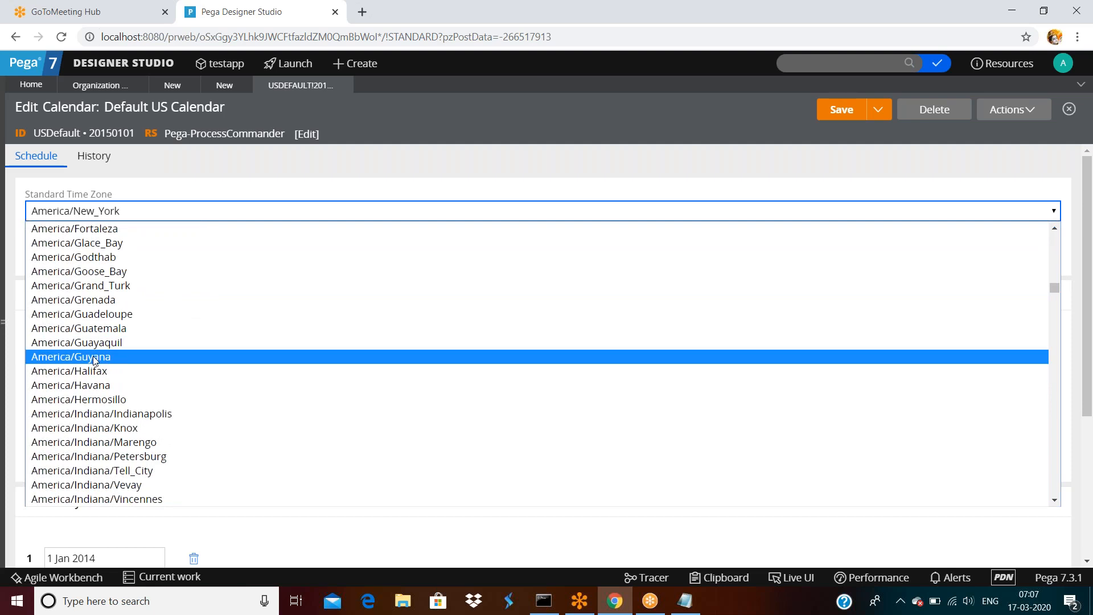
pyautogui.scroll(-20, 94, 359)
pyautogui.scroll(-13, 94, 360)
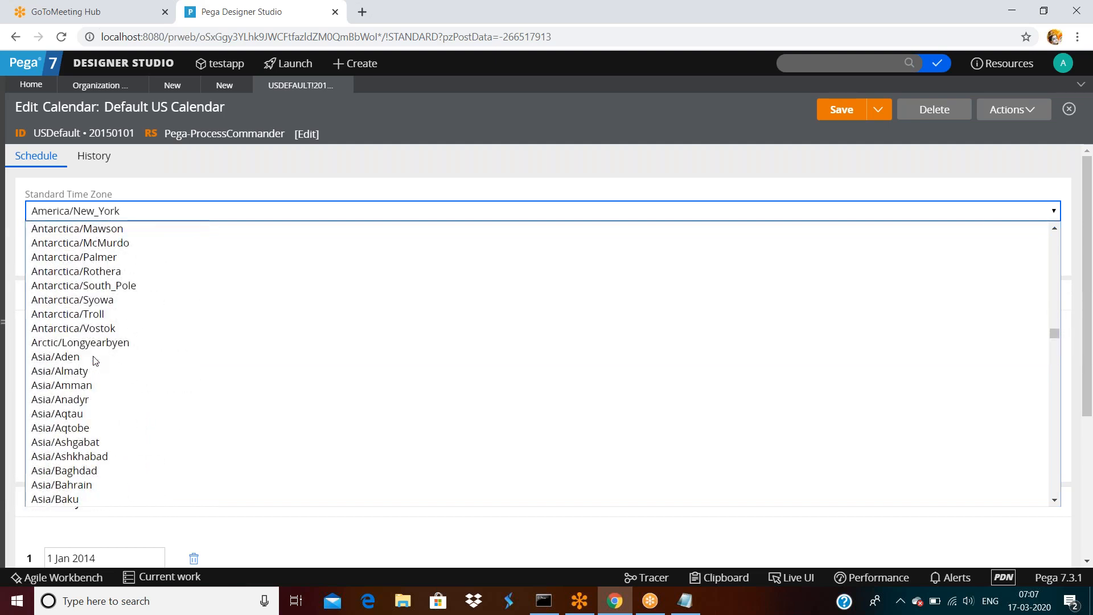
pyautogui.scroll(10, 95, 359)
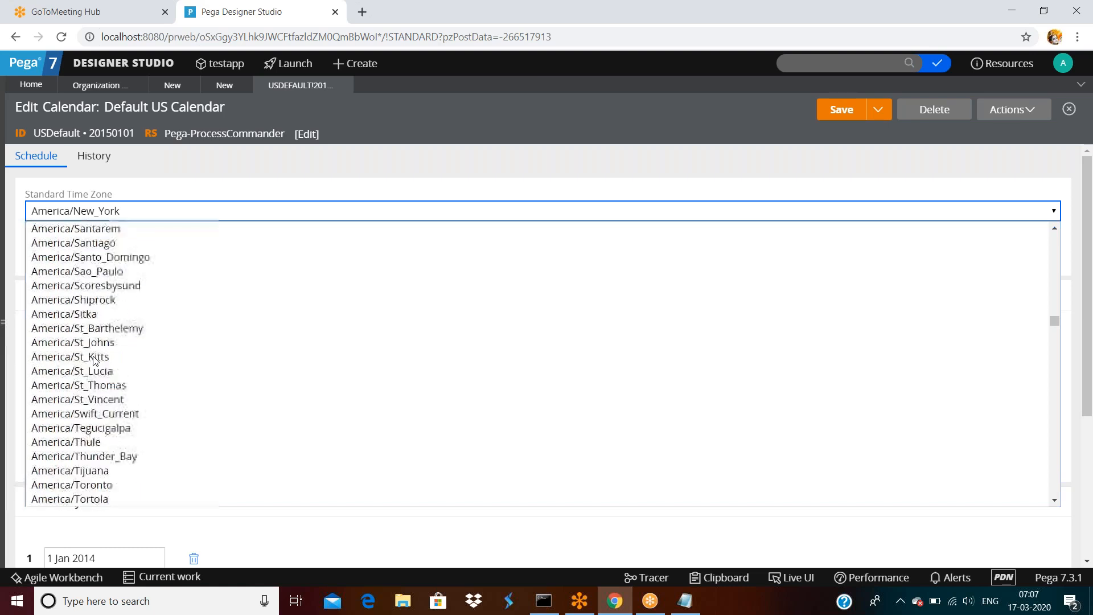
pyautogui.scroll(10, 95, 360)
pyautogui.scroll(9, 95, 359)
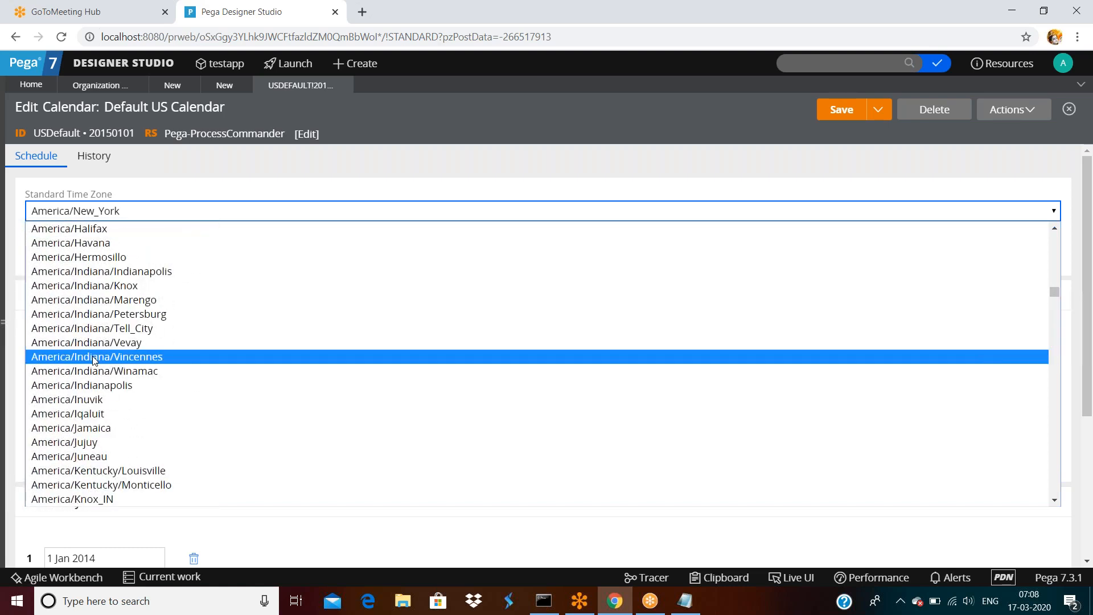
pyautogui.scroll(10, 95, 360)
pyautogui.scroll(10, 96, 360)
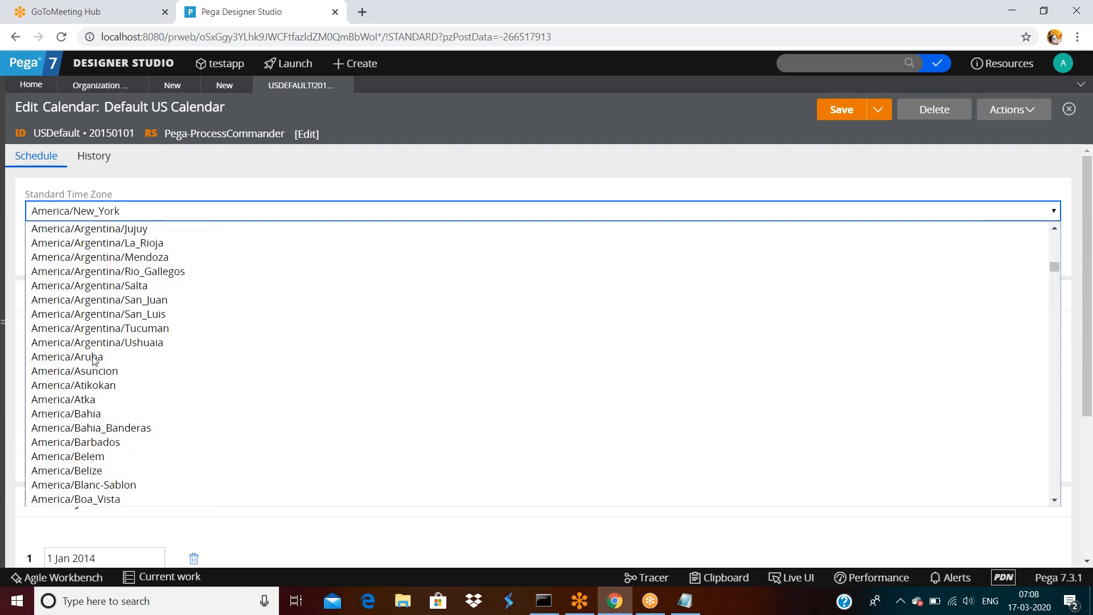
pyautogui.scroll(7, 95, 360)
pyautogui.scroll(4, 95, 360)
pyautogui.scroll(-4, 96, 359)
pyautogui.scroll(-1, 96, 359)
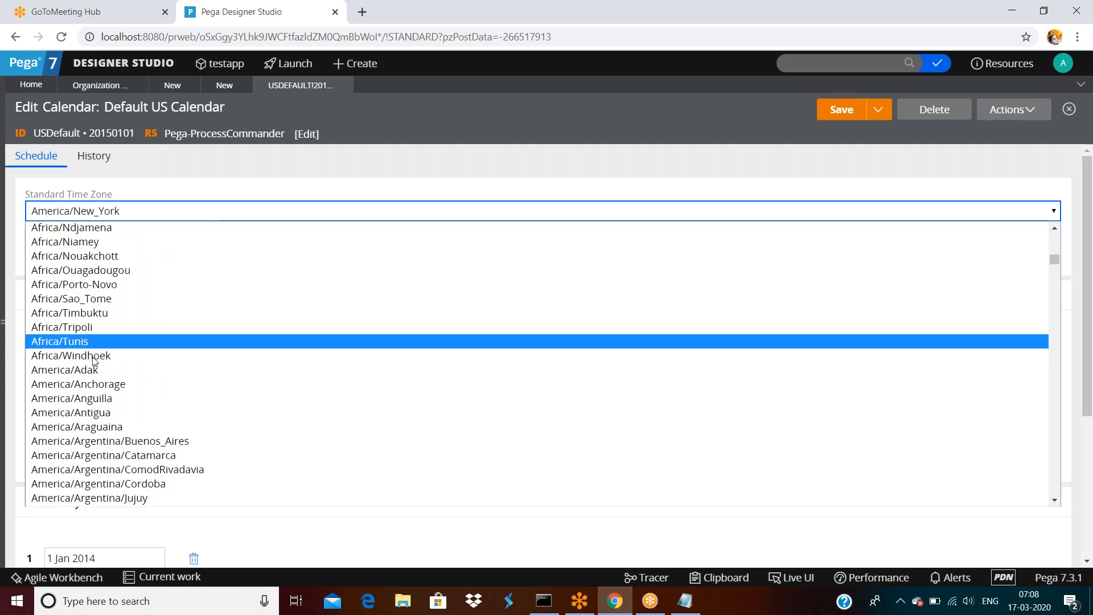
pyautogui.scroll(-3, 95, 359)
pyautogui.scroll(-7, 116, 324)
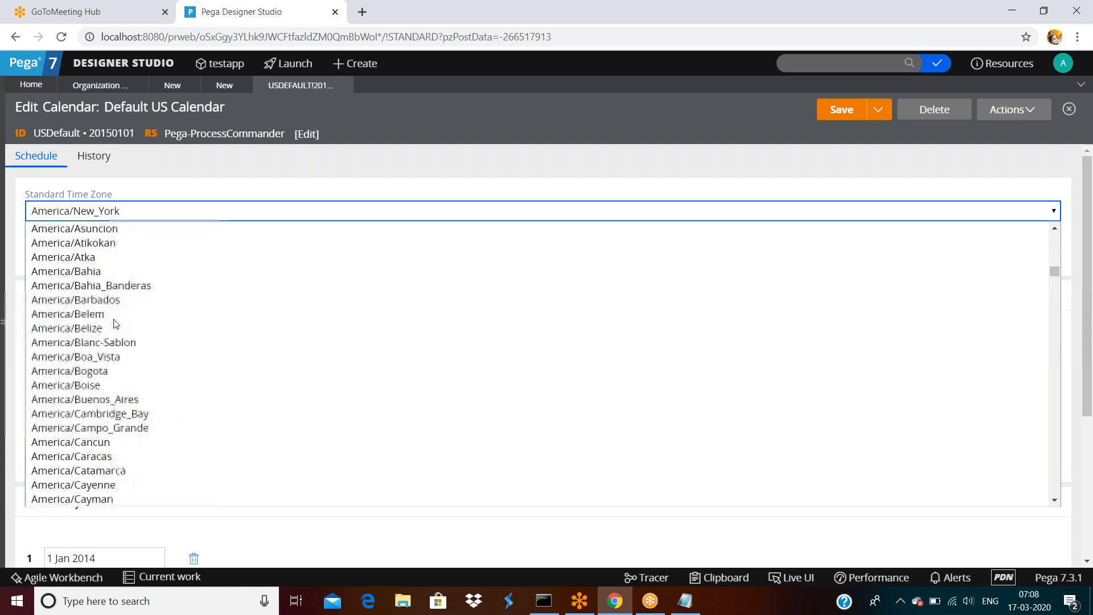
pyautogui.scroll(3, 117, 324)
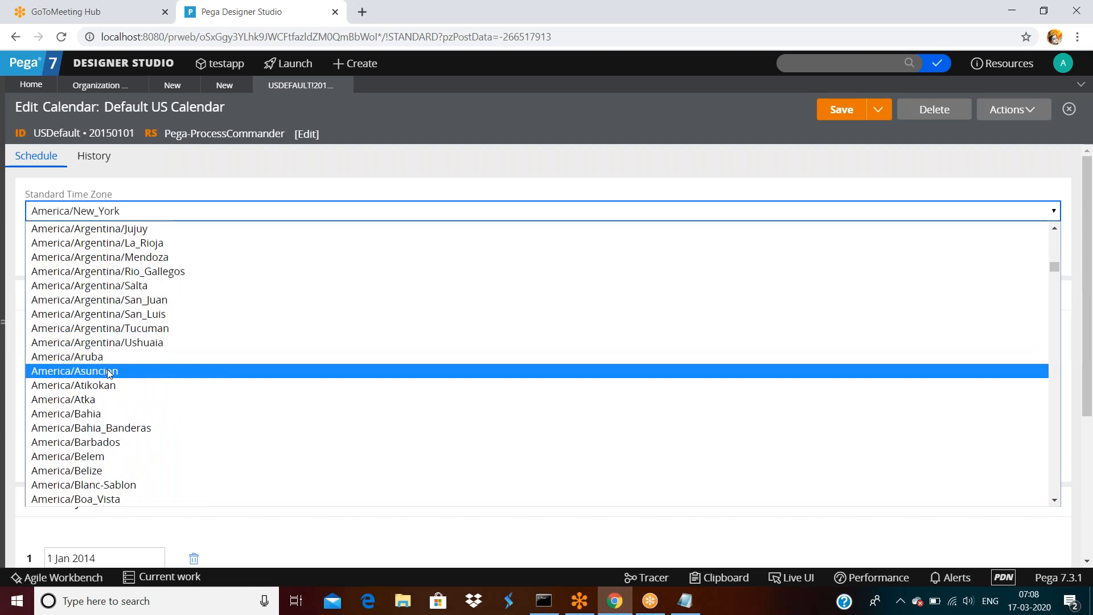
pyautogui.scroll(-9, 109, 372)
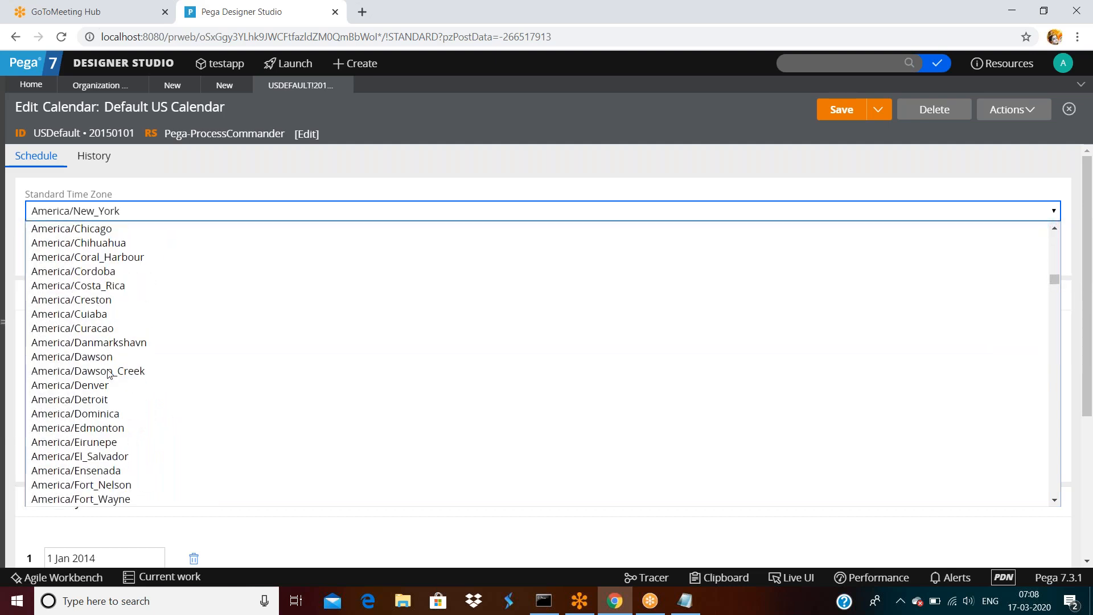
pyautogui.scroll(-10, 108, 373)
pyautogui.scroll(3, 109, 374)
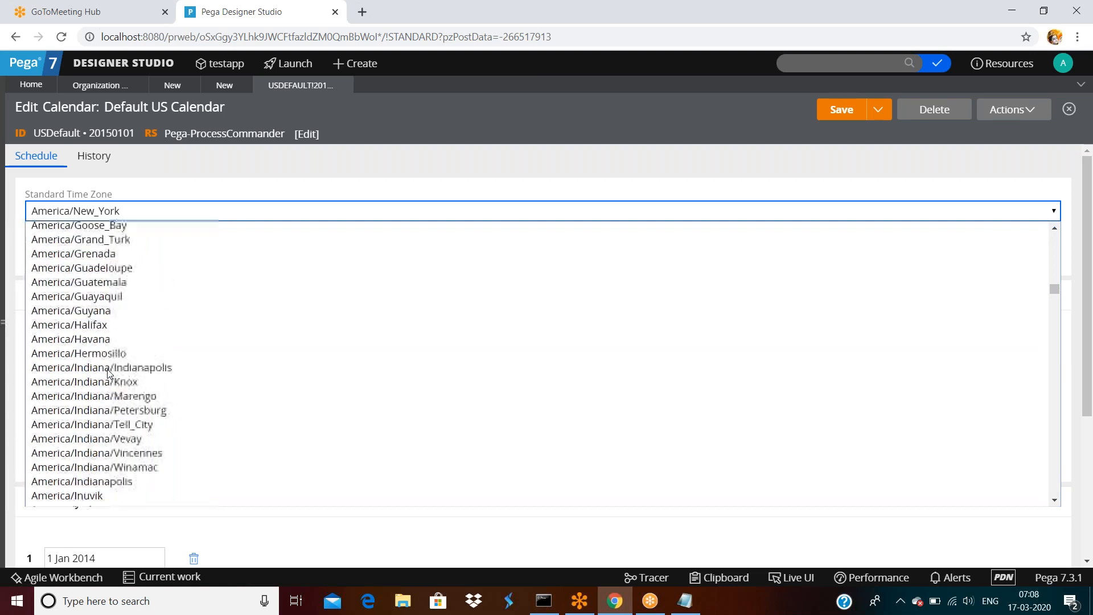
pyautogui.scroll(-7, 109, 374)
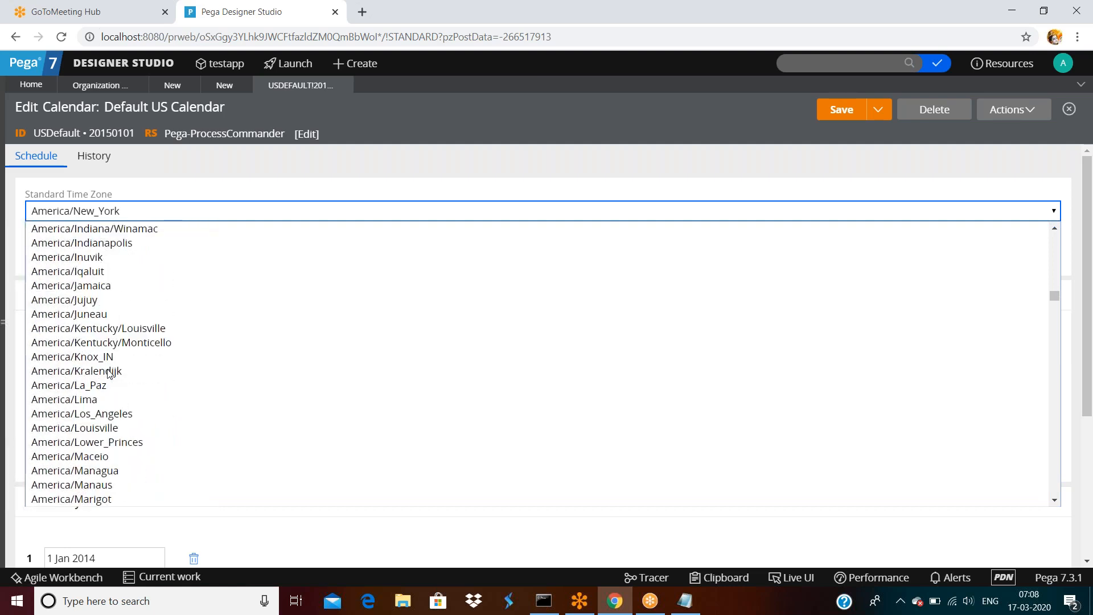
pyautogui.scroll(-20, 109, 373)
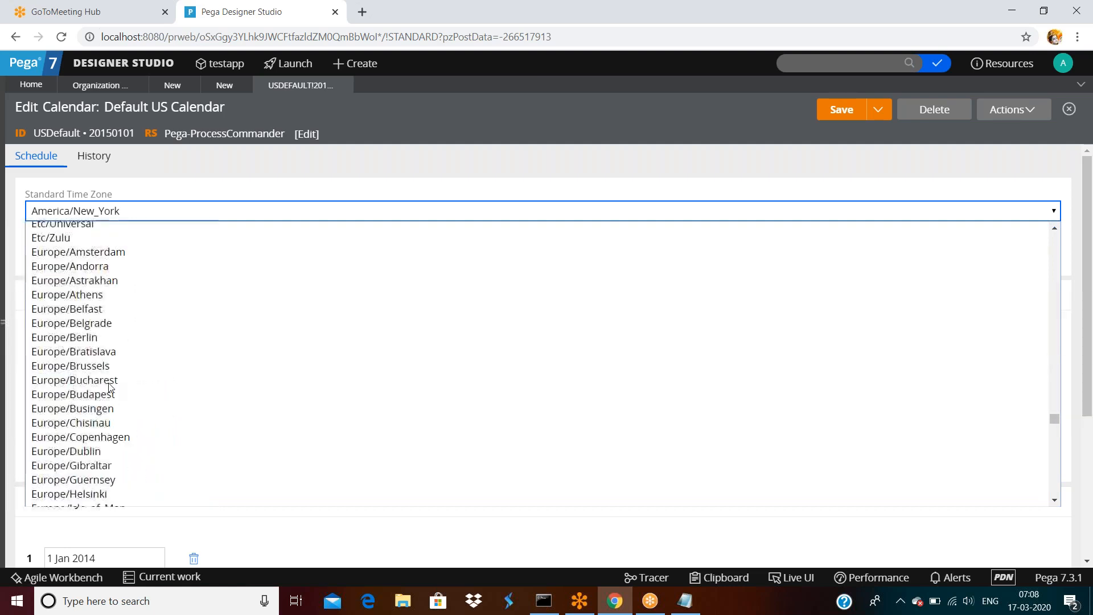
pyautogui.scroll(20, 109, 386)
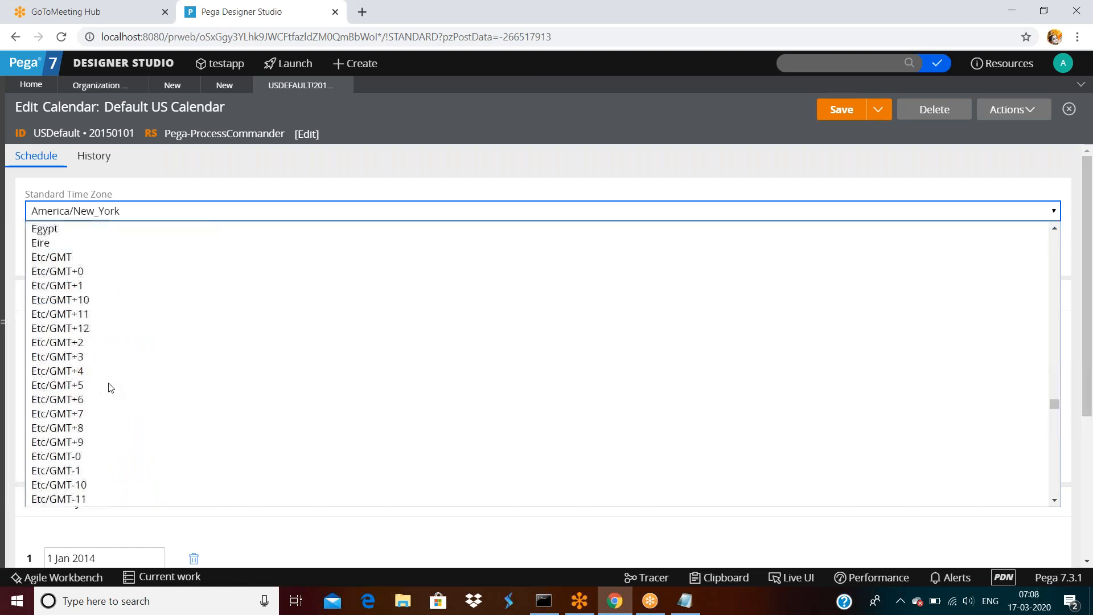
pyautogui.scroll(-20, 110, 388)
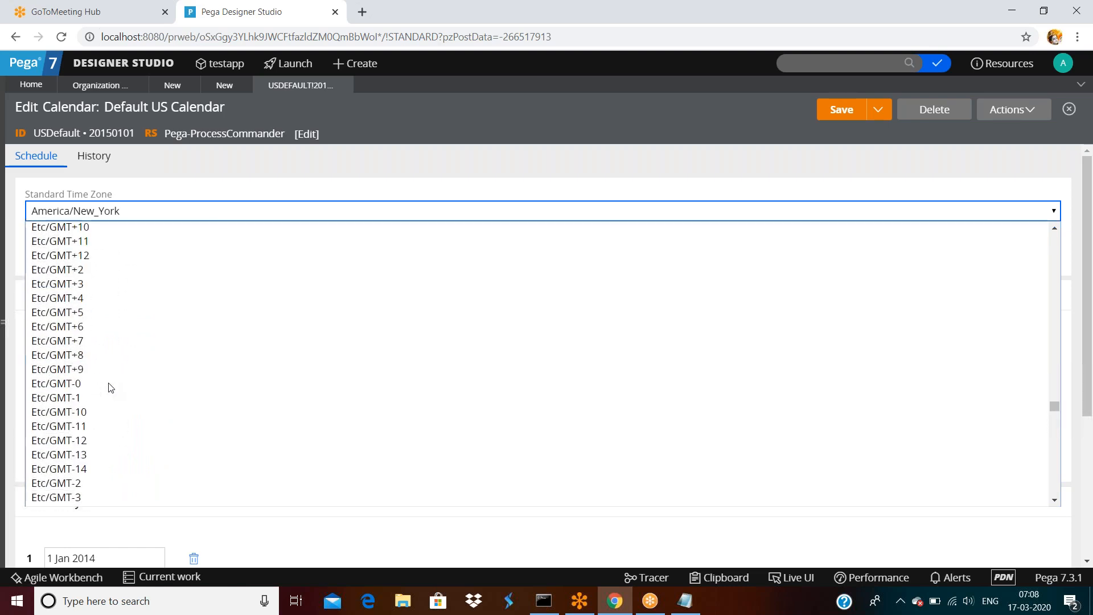
pyautogui.scroll(5, 111, 388)
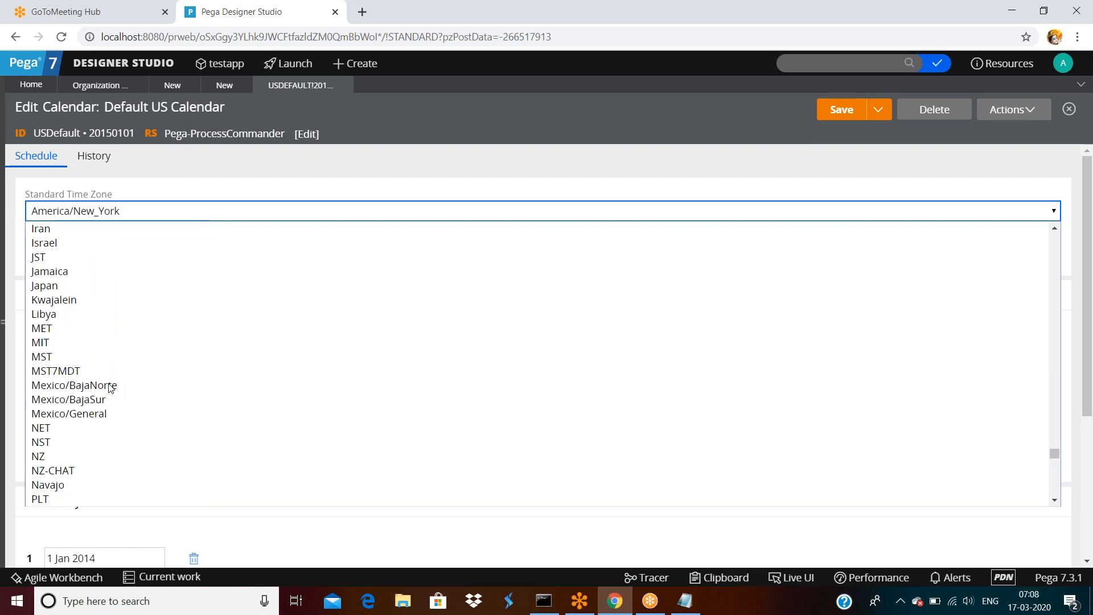
pyautogui.scroll(-8, 111, 388)
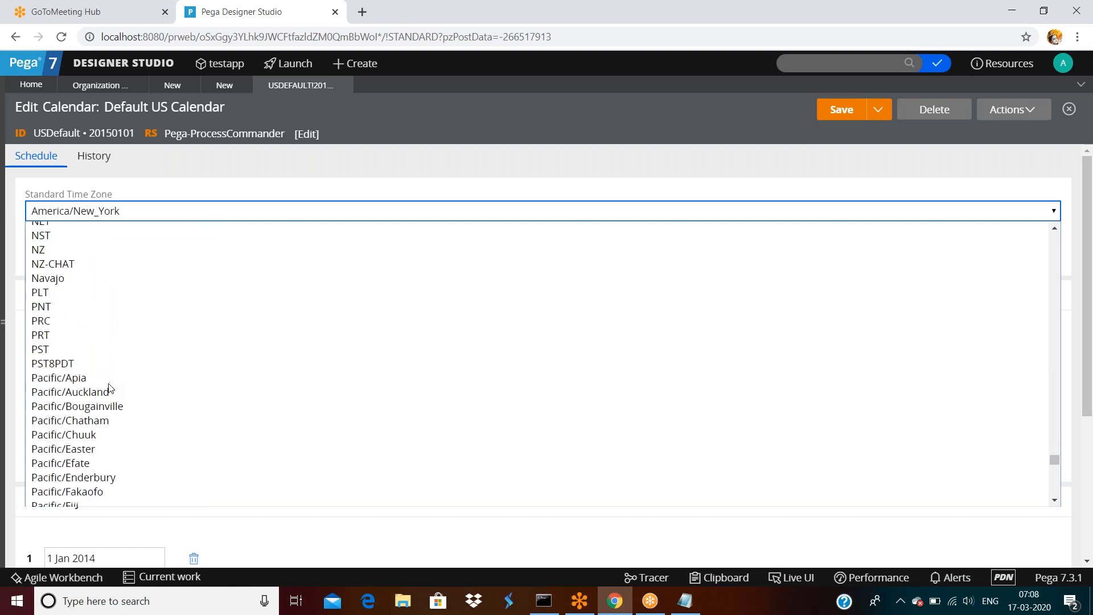
pyautogui.scroll(-16, 111, 388)
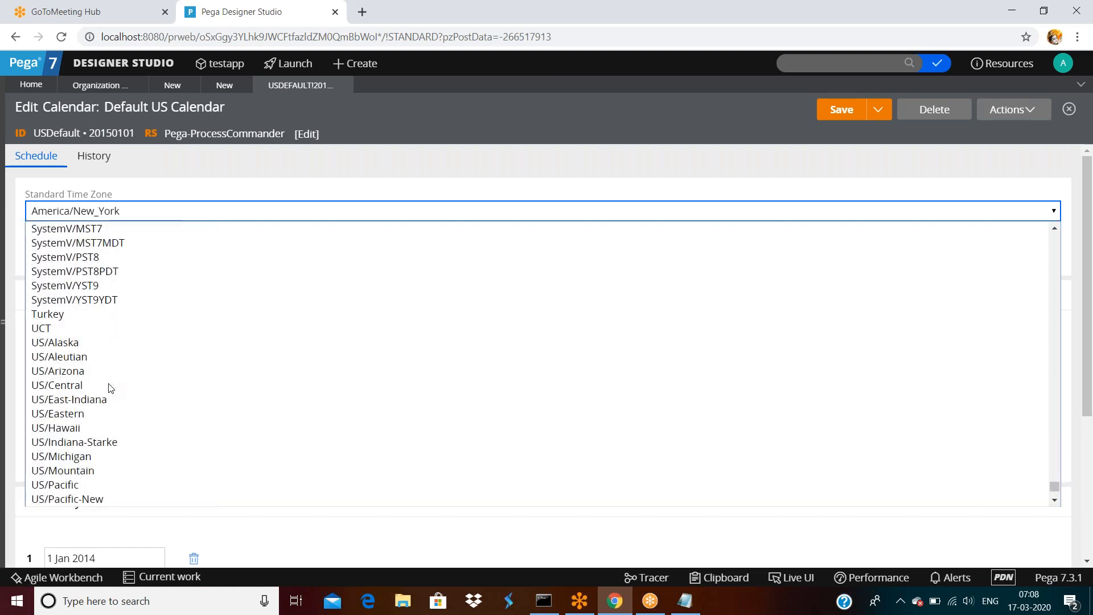
pyautogui.scroll(-2, 110, 387)
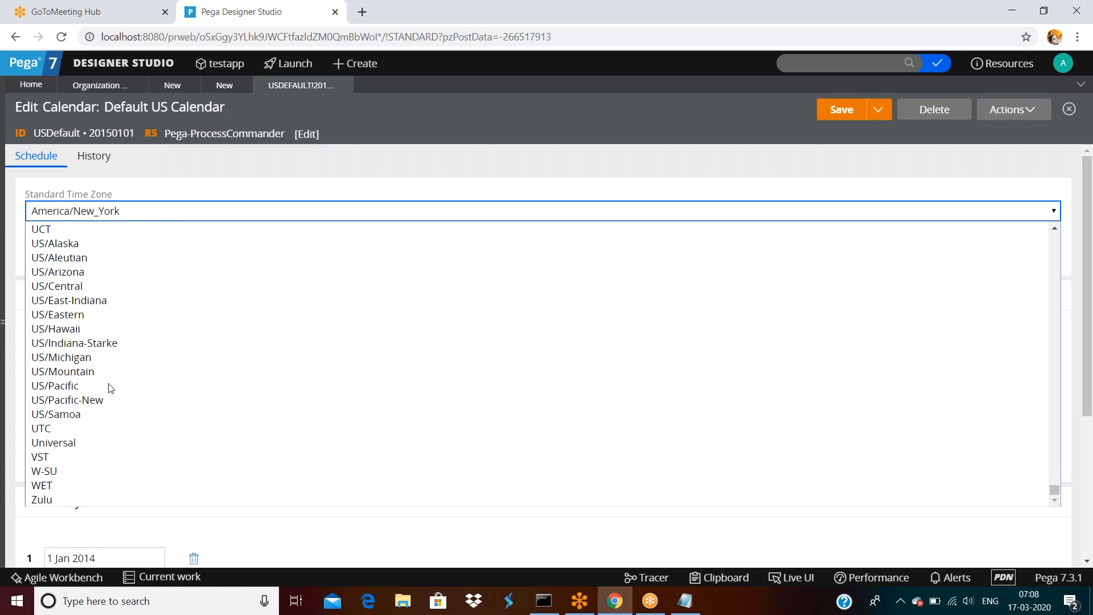
pyautogui.scroll(12, 111, 387)
pyautogui.scroll(10, 109, 387)
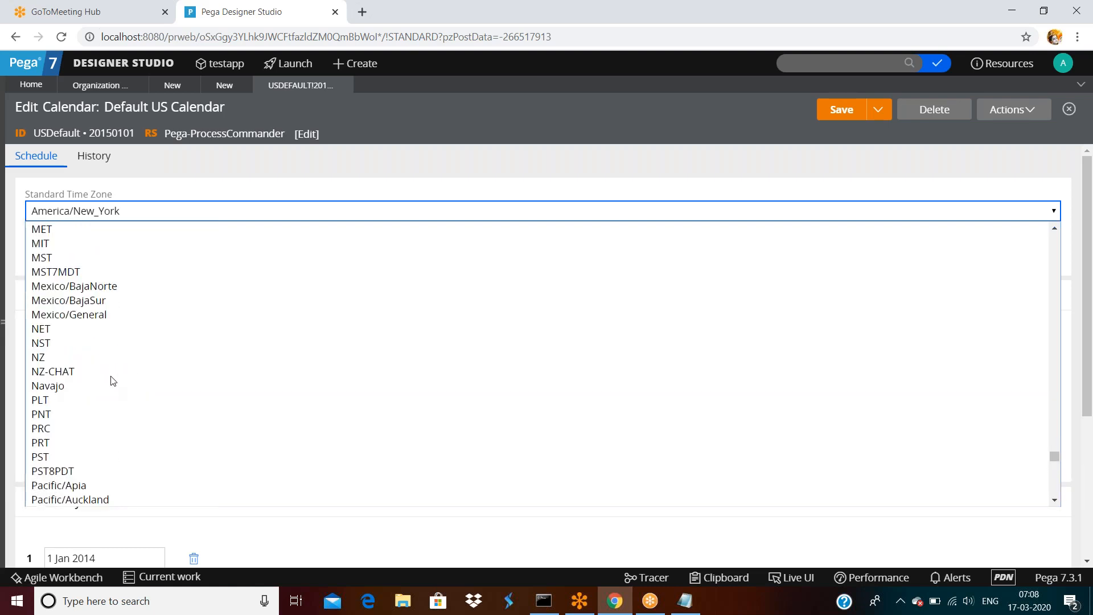
# Search the Standard Time Zone list for 'est' and set it as the time zone.
pyautogui.click(147, 211)
pyautogui.click(154, 218)
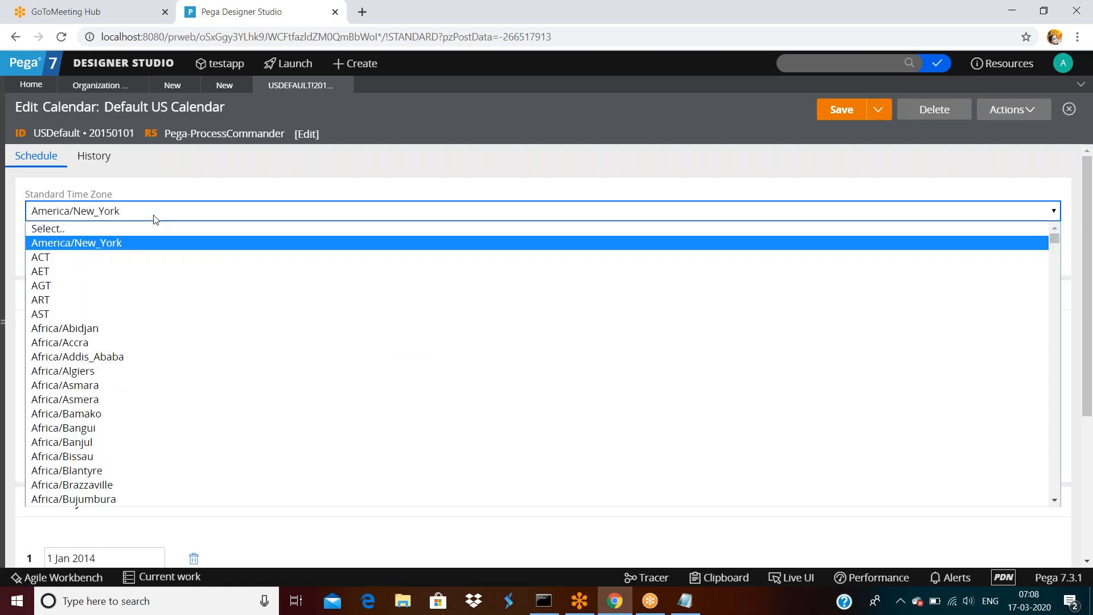
pyautogui.write('est')
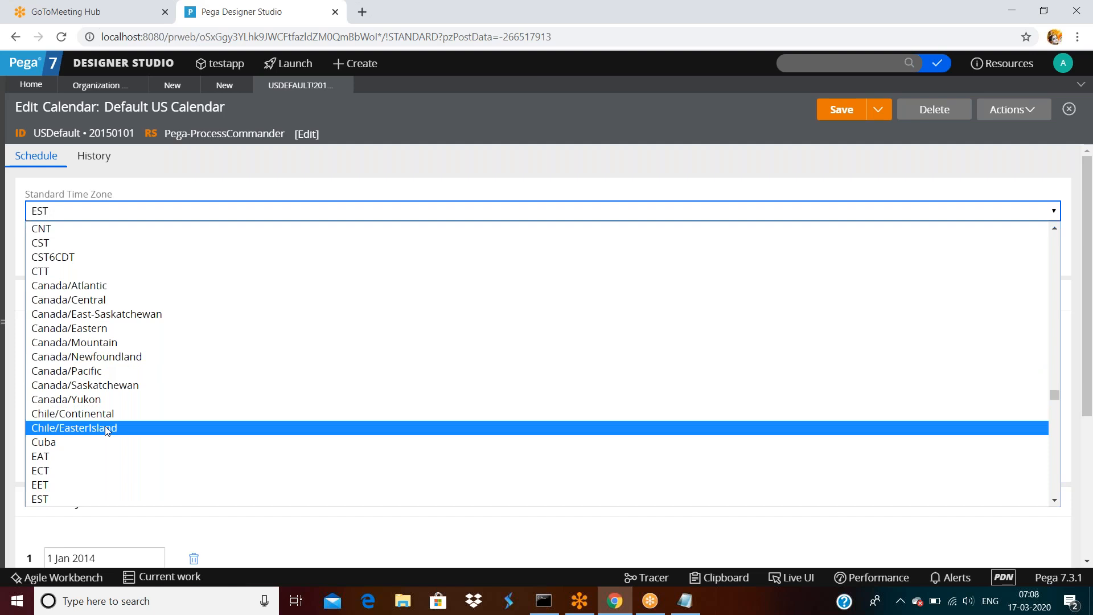
pyautogui.scroll(-3, 105, 426)
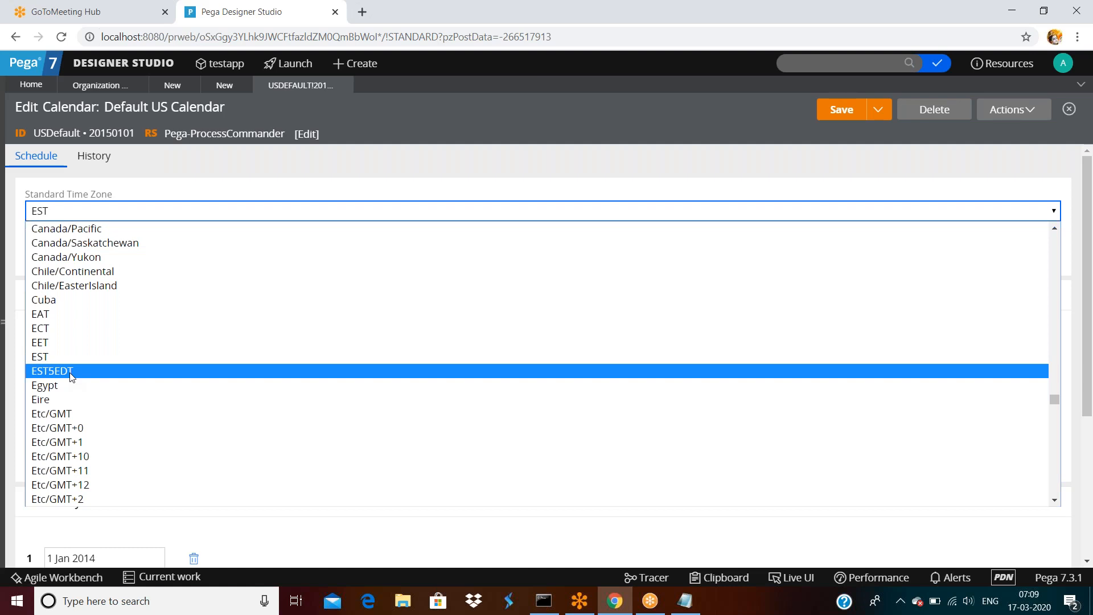
pyautogui.click(84, 212)
# Change the standard time zone to US/Alaska after searching 'pst' and jumping to 'us'.
pyautogui.click(85, 212)
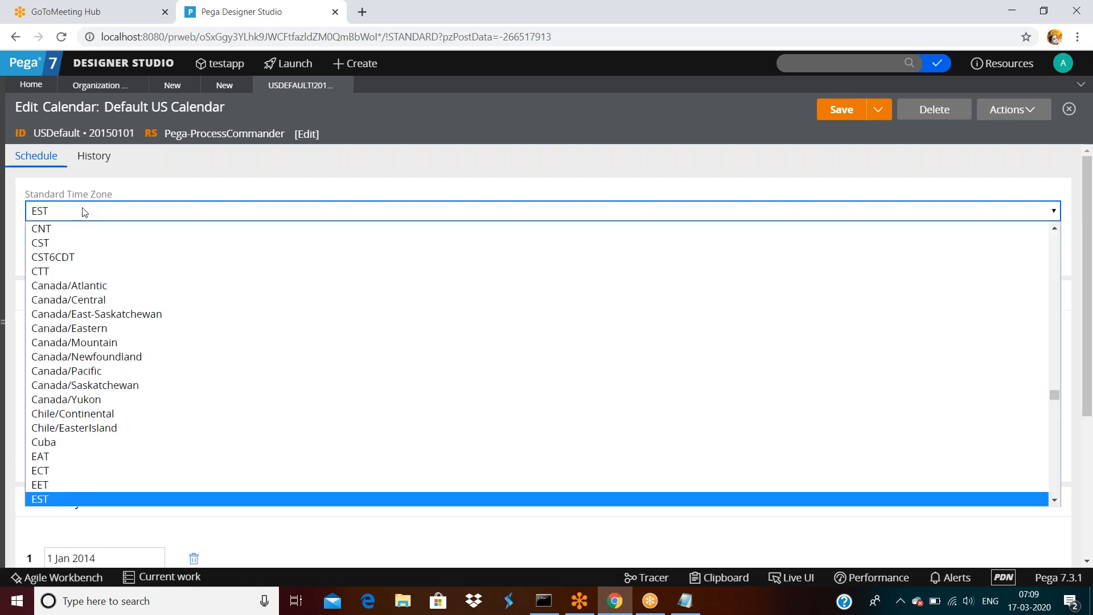
pyautogui.write('pst')
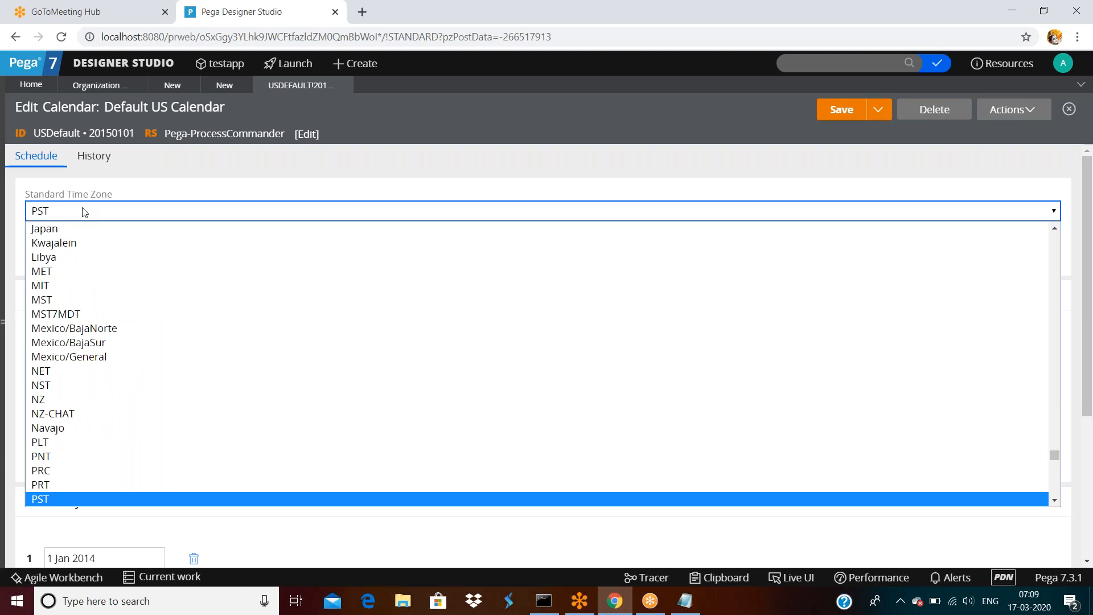
pyautogui.press('a')
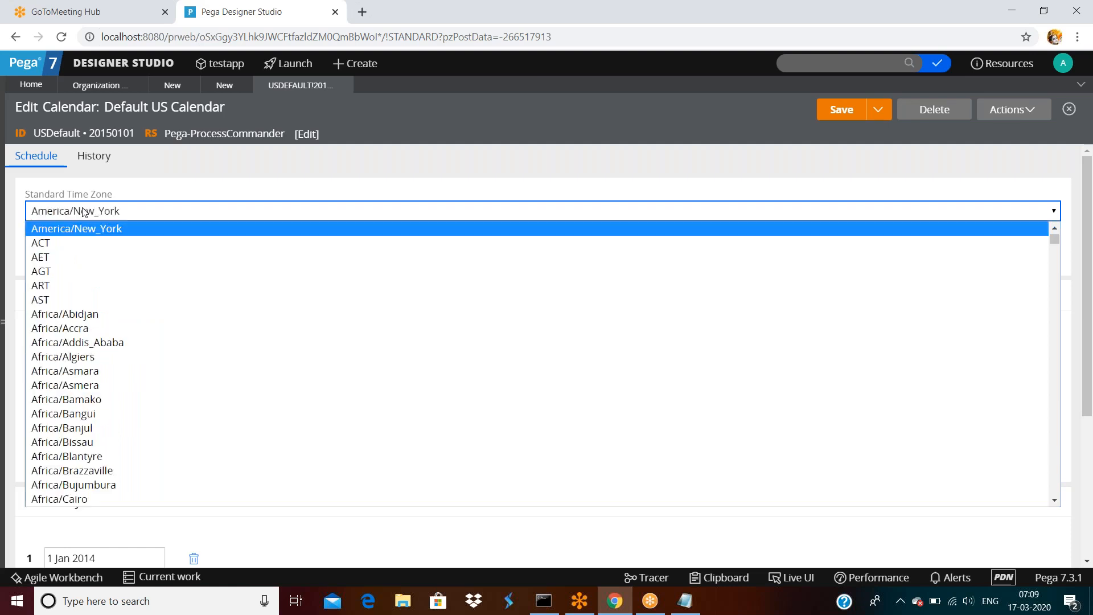
pyautogui.press('s')
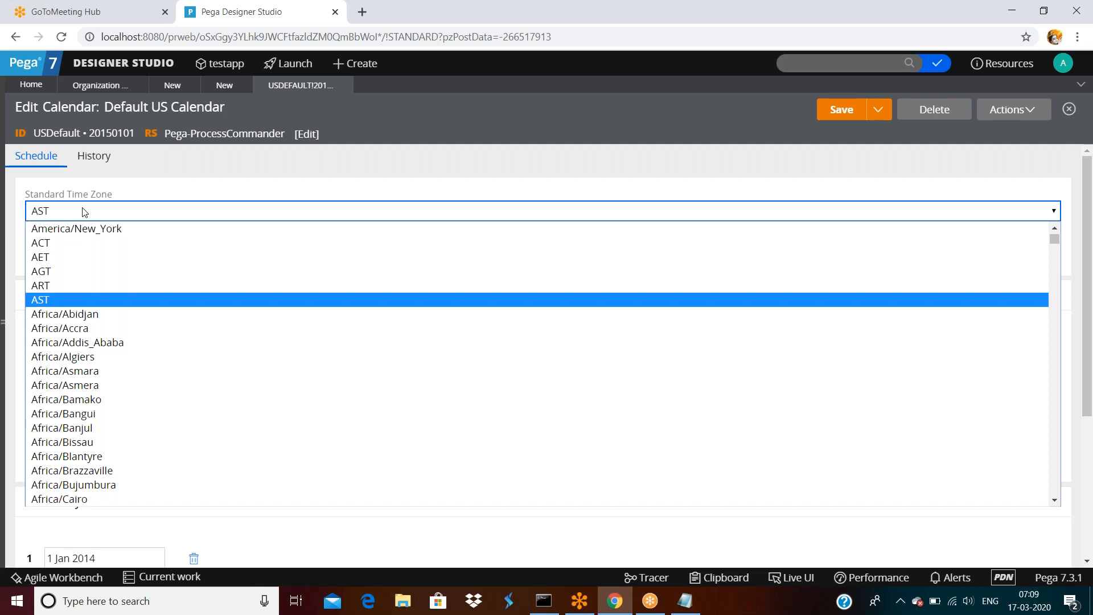
pyautogui.press('u')
pyautogui.press('s')
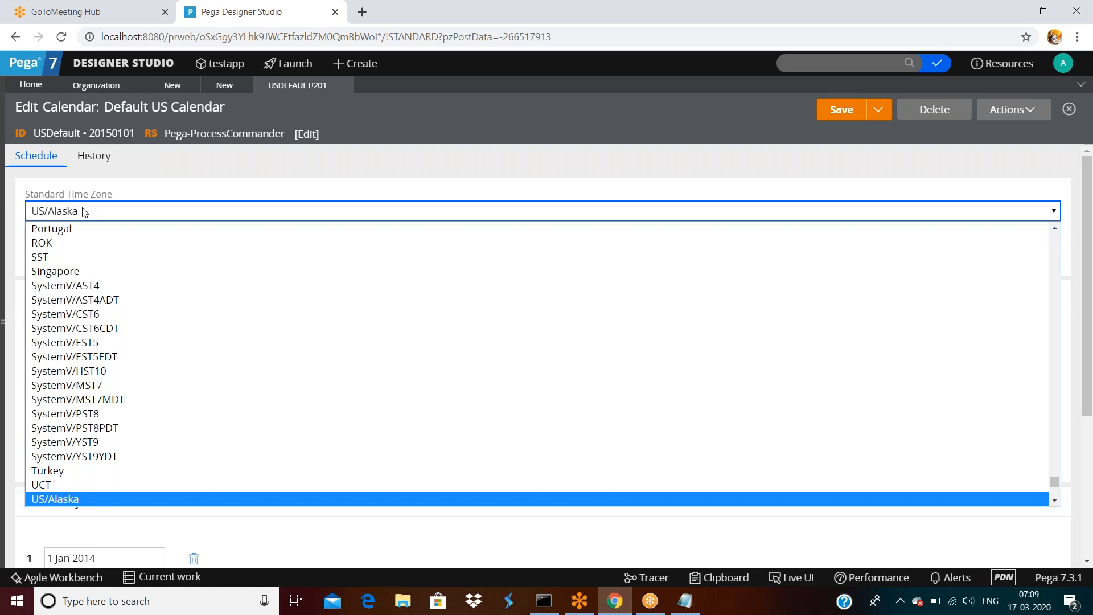
pyautogui.doubleClick(148, 187)
# Scroll through the calendar's weekday Schedule and Closed days sections.
pyautogui.scroll(-1, 142, 315)
pyautogui.scroll(-4, 141, 315)
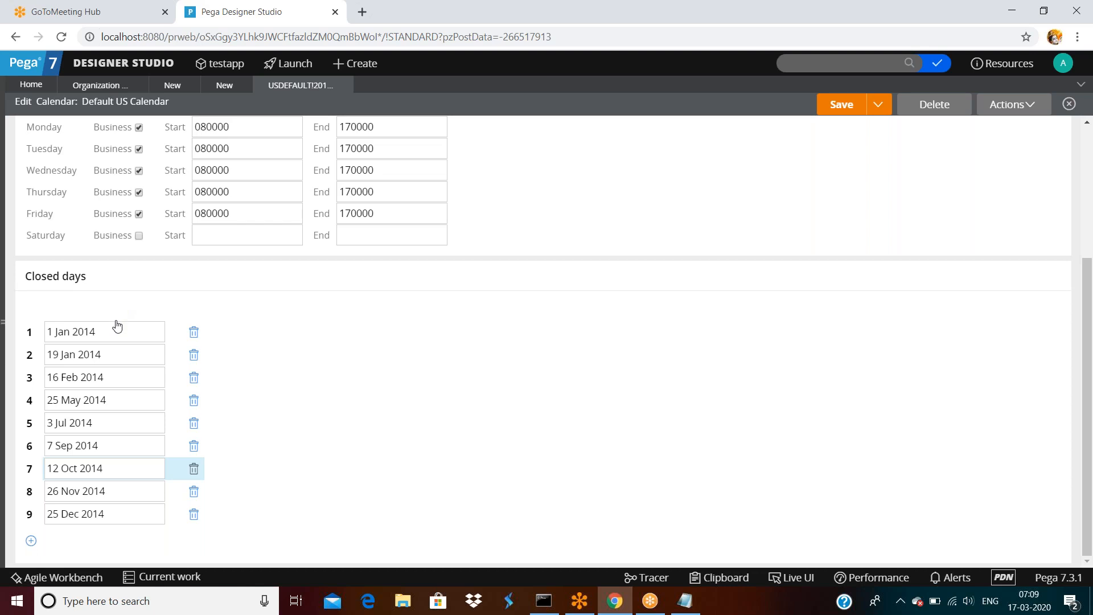
pyautogui.scroll(4, 144, 251)
pyautogui.doubleClick(65, 107)
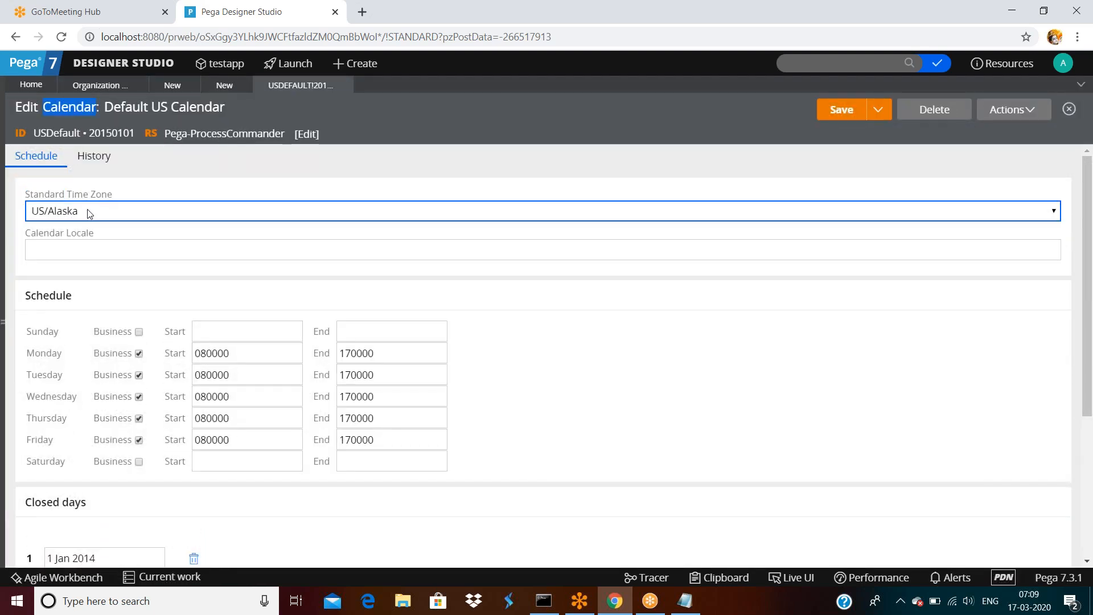
pyautogui.scroll(-4, 83, 361)
pyautogui.scroll(4, 126, 440)
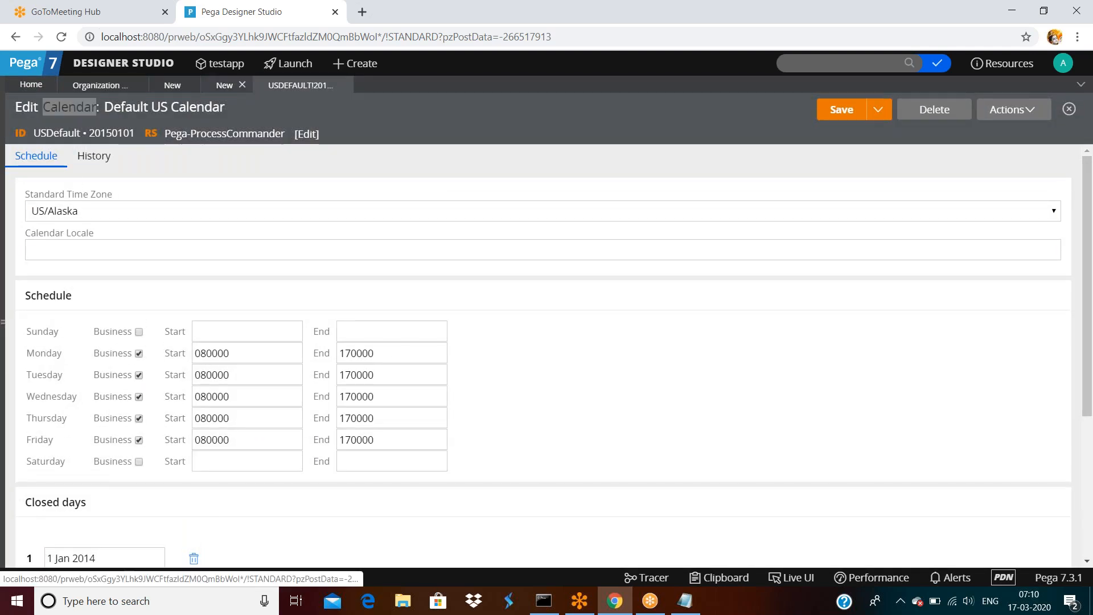
# On the Edit Operator ID tab, review the USDefault business calendar and Unavailable From/To dates.
pyautogui.click(224, 85)
pyautogui.doubleClick(623, 261)
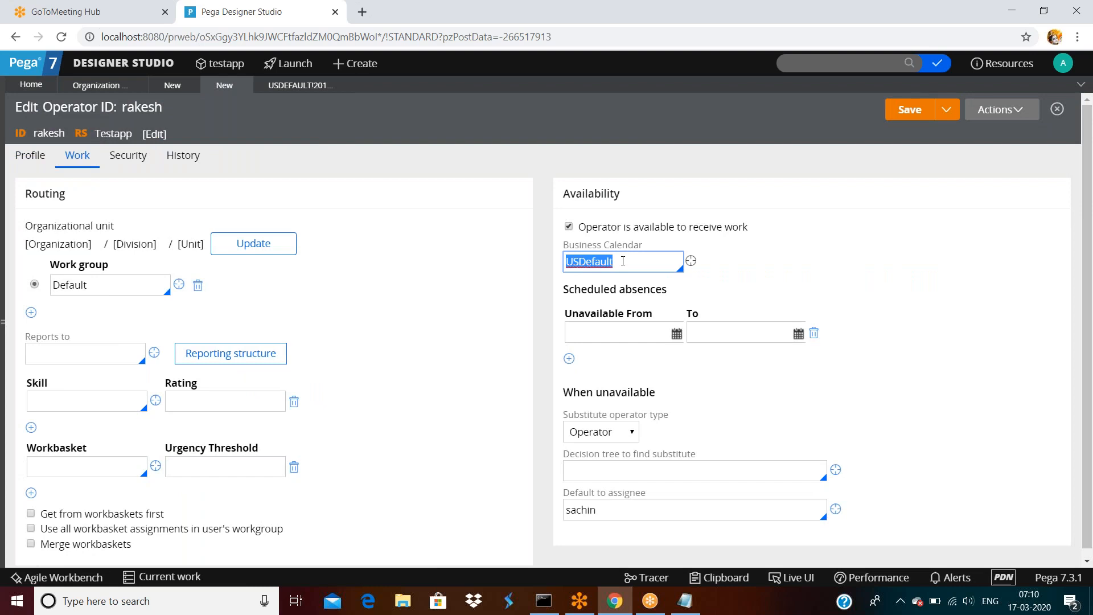
pyautogui.click(617, 335)
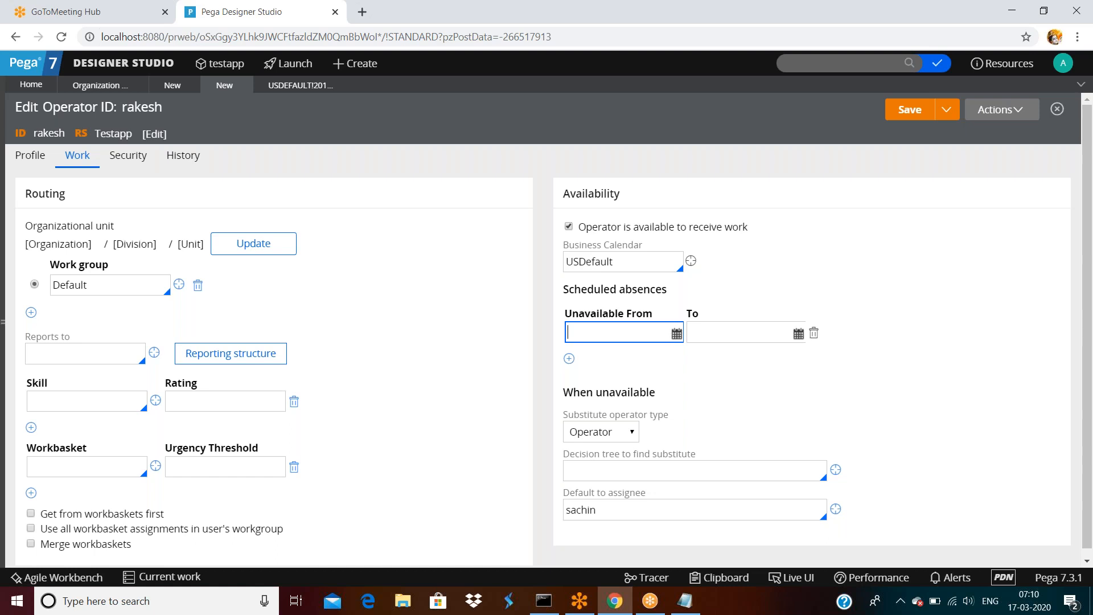
pyautogui.scroll(-1, 604, 335)
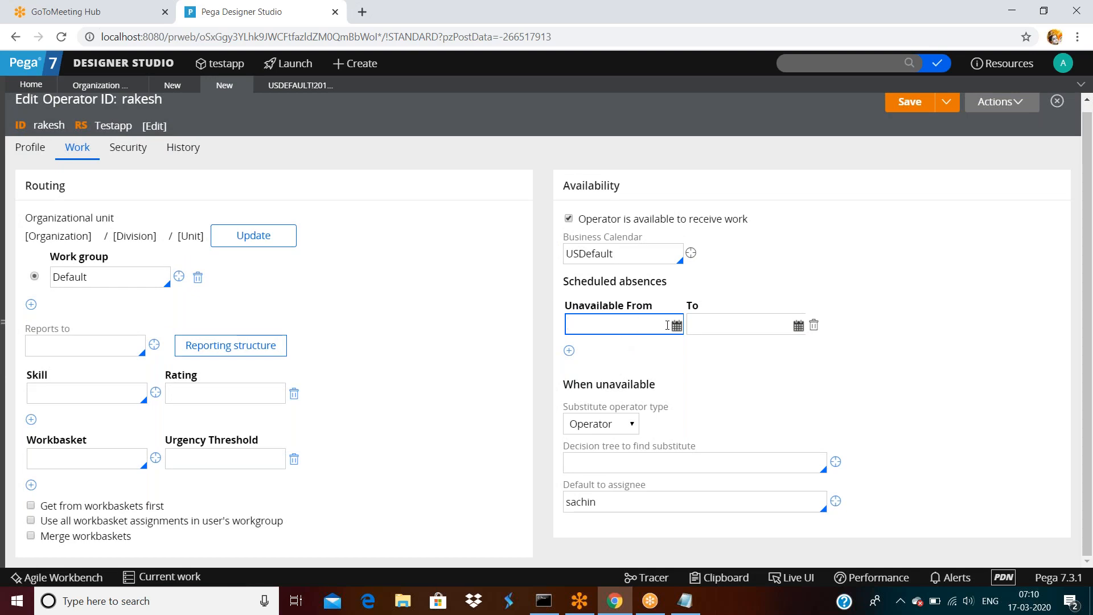
pyautogui.click(733, 327)
# Look through the operator's Profile and Security tabs, ending back on Work.
pyautogui.click(17, 149)
pyautogui.click(113, 159)
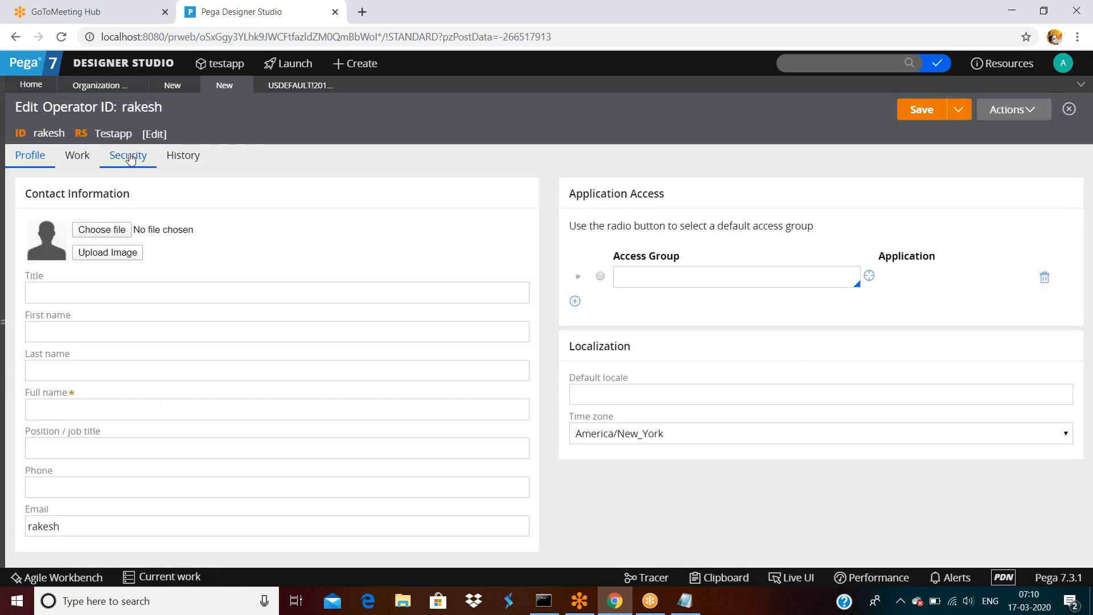
pyautogui.click(85, 155)
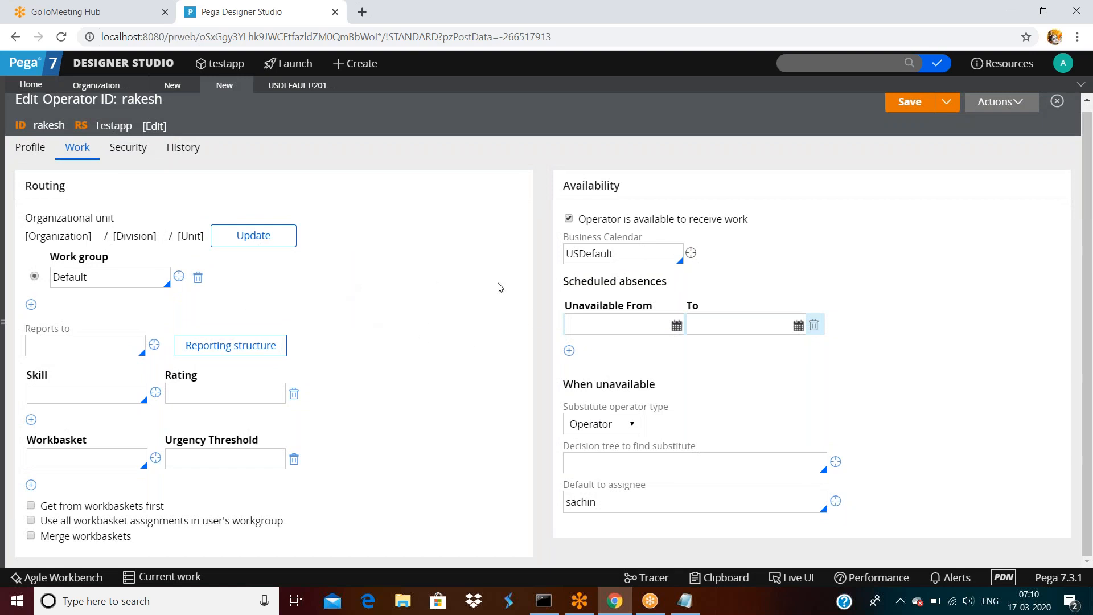
pyautogui.click(626, 331)
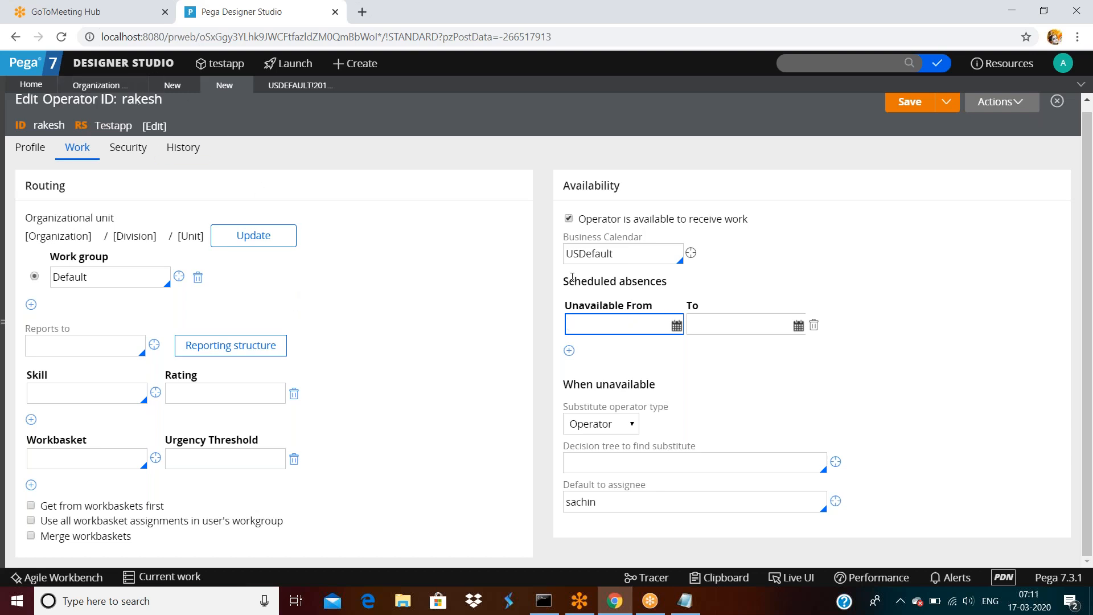
pyautogui.moveTo(562, 285); pyautogui.dragTo(661, 284)
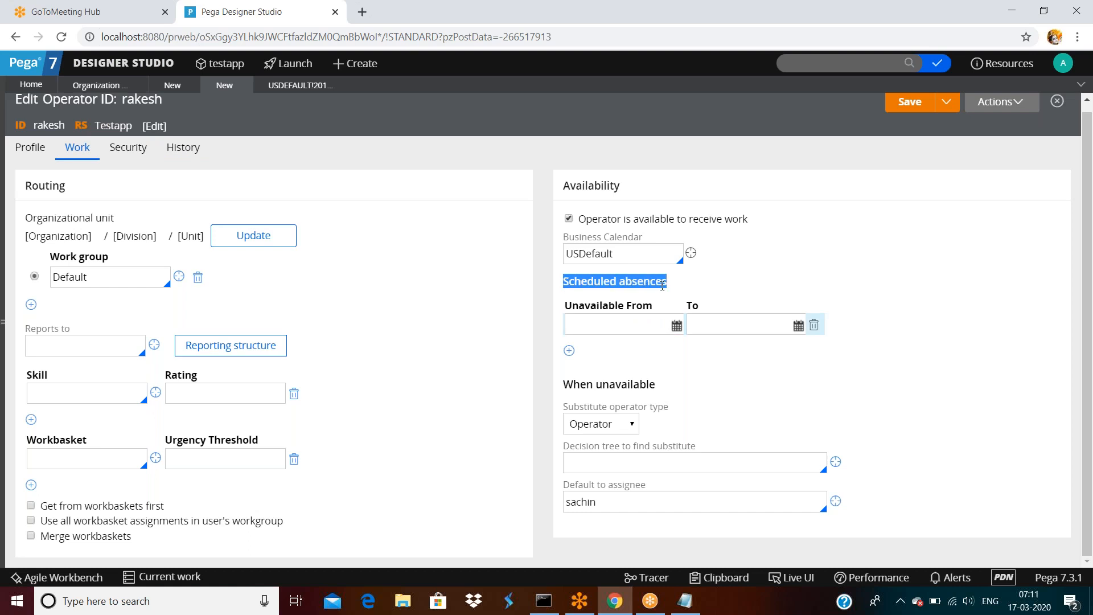
pyautogui.click(662, 285)
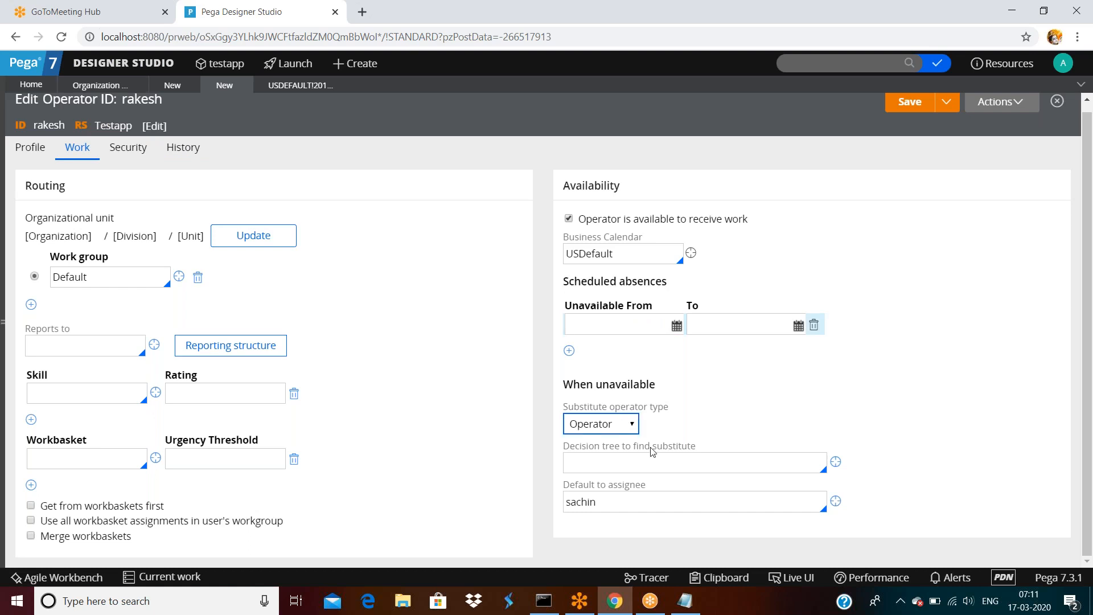
pyautogui.doubleClick(644, 501)
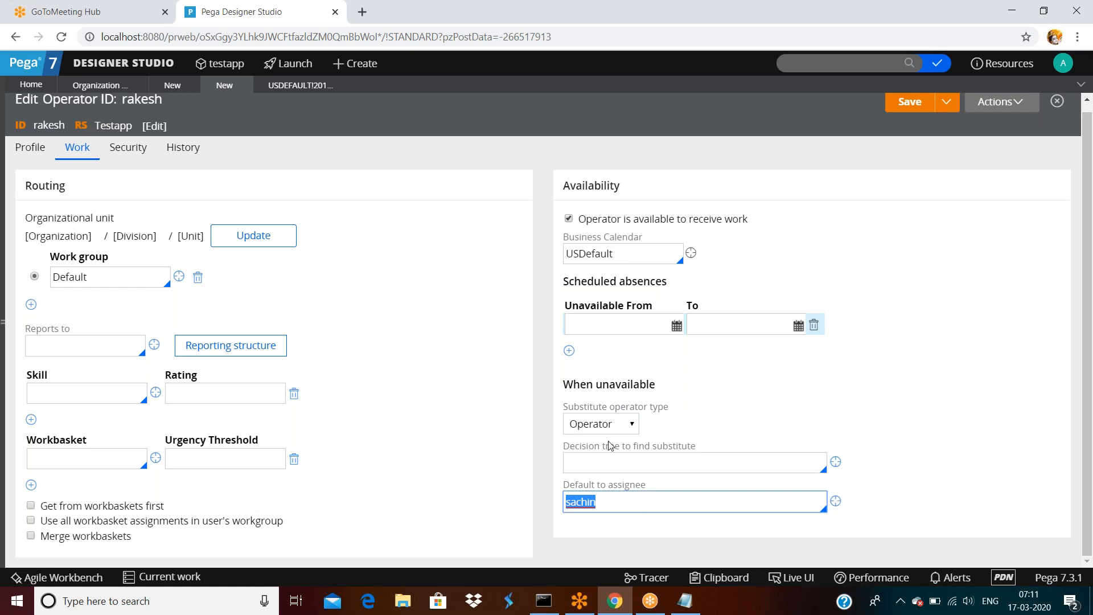
pyautogui.click(613, 323)
pyautogui.doubleClick(628, 507)
pyautogui.doubleClick(629, 507)
pyautogui.scroll(1, 497, 364)
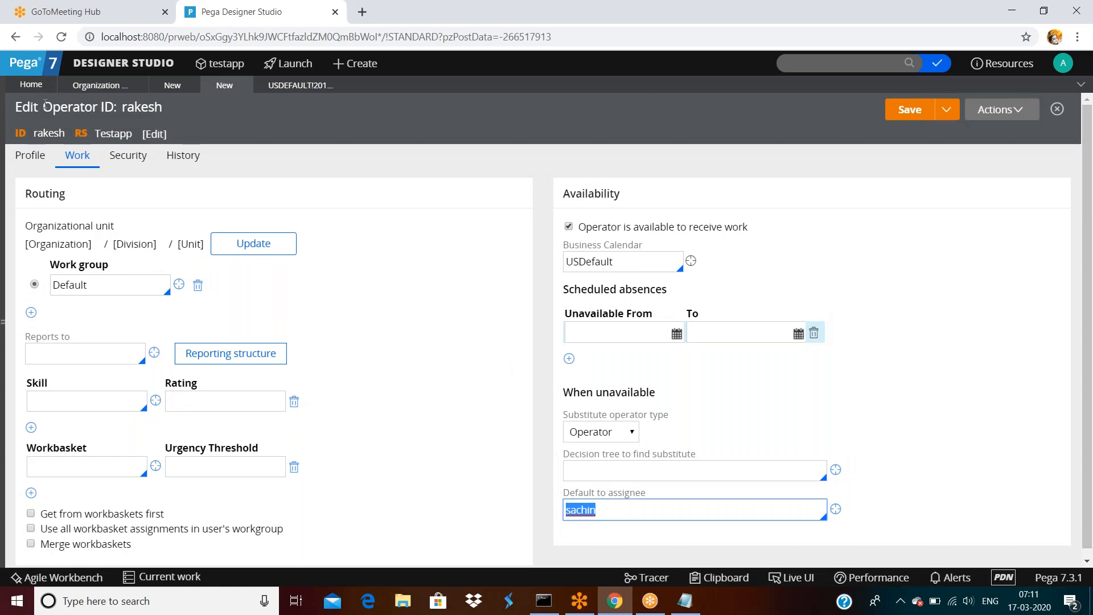
# Highlight the operator ID in the Work tab heading while reviewing the page.
pyautogui.moveTo(45, 107); pyautogui.dragTo(163, 107)
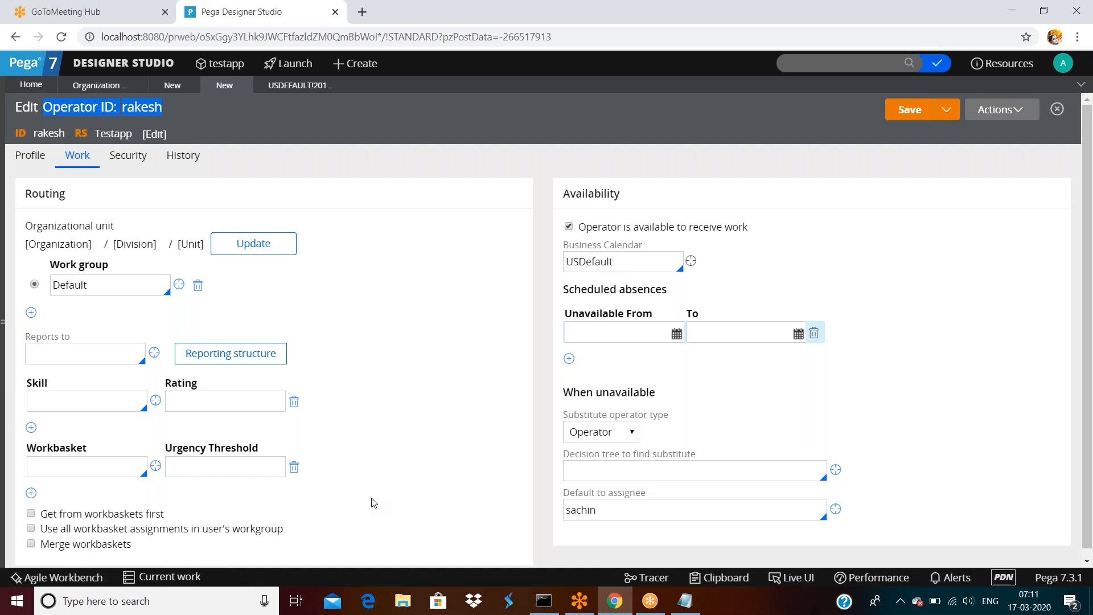
pyautogui.scroll(-1, 373, 503)
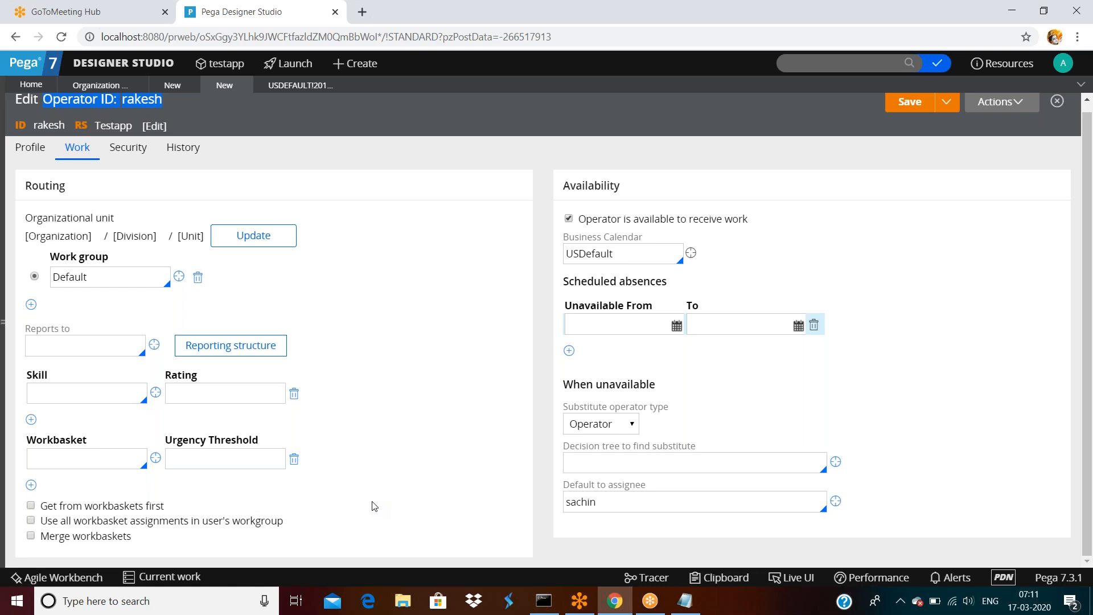
pyautogui.click(402, 204)
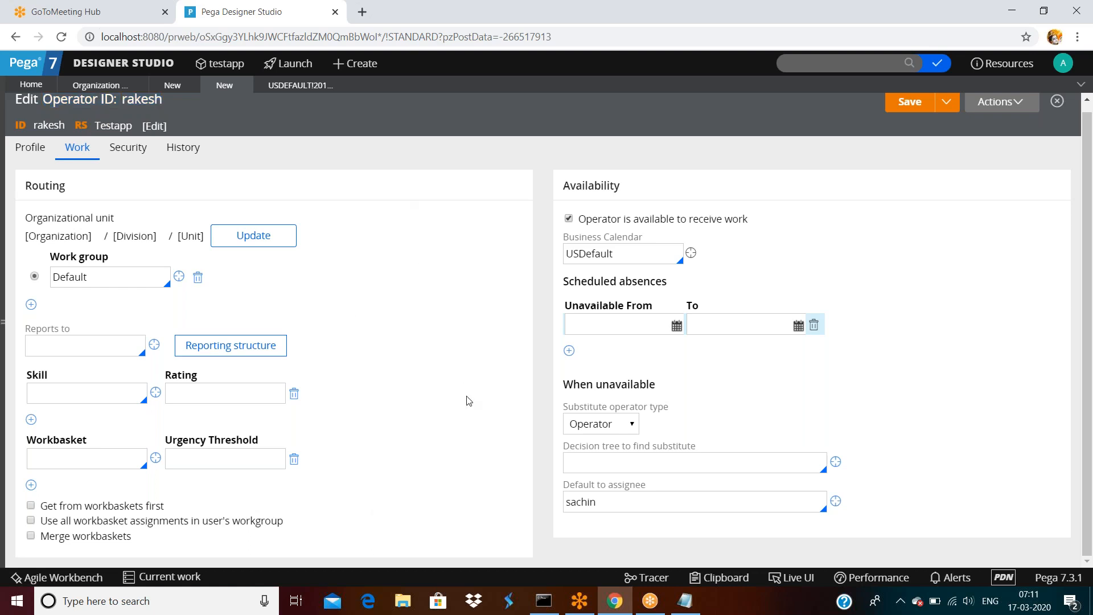
pyautogui.scroll(1, 468, 400)
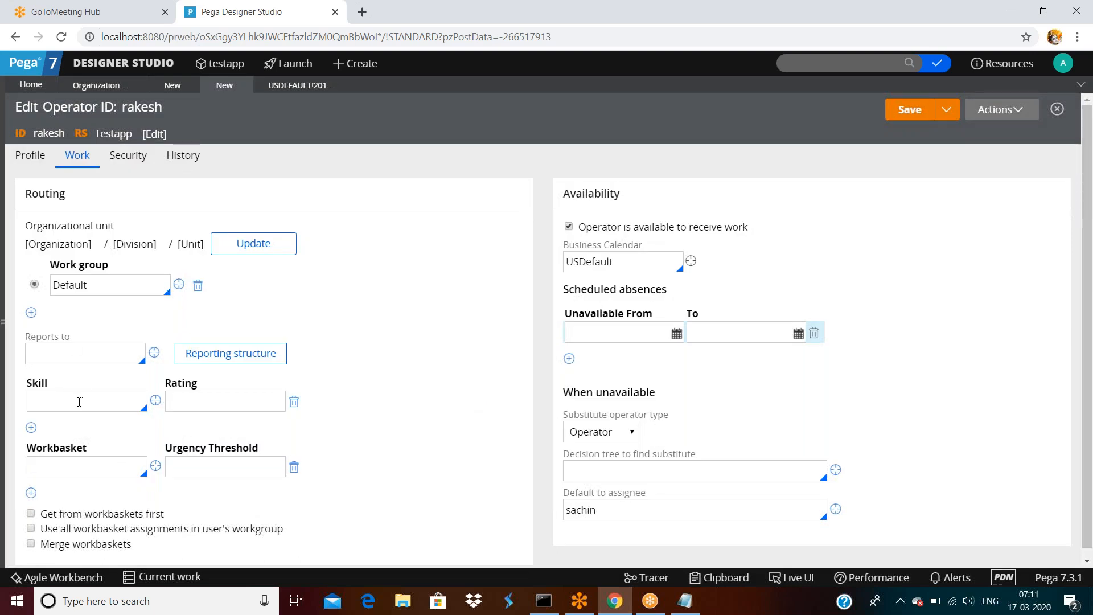
# Check the empty Rating and Unavailable From fields, then go via Profile to Security.
pyautogui.click(225, 401)
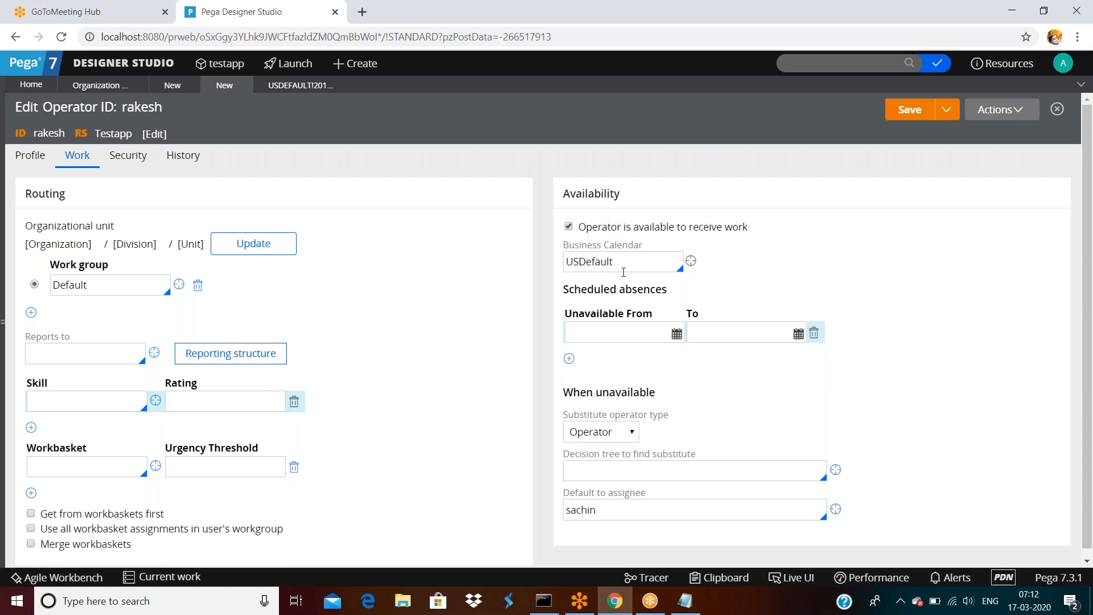
pyautogui.click(631, 326)
pyautogui.scroll(-1, 626, 426)
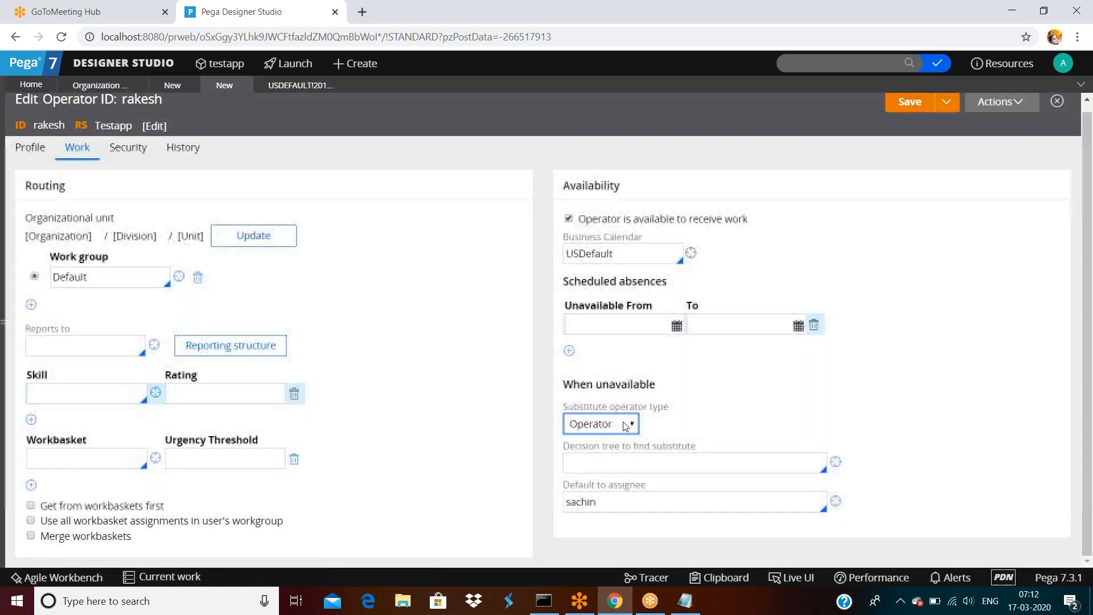
pyautogui.doubleClick(23, 149)
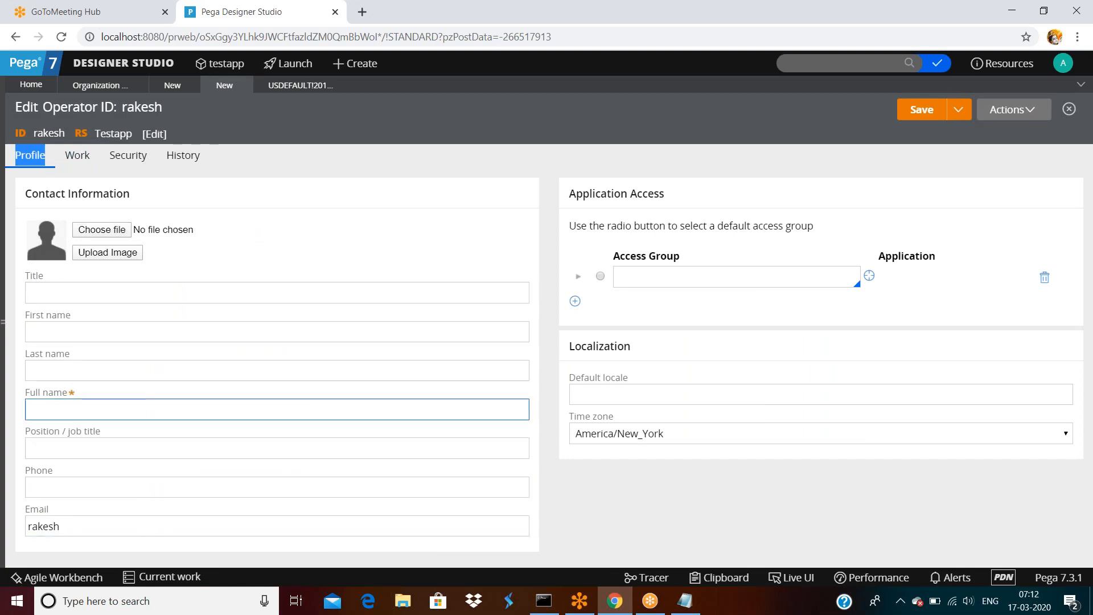
pyautogui.click(131, 161)
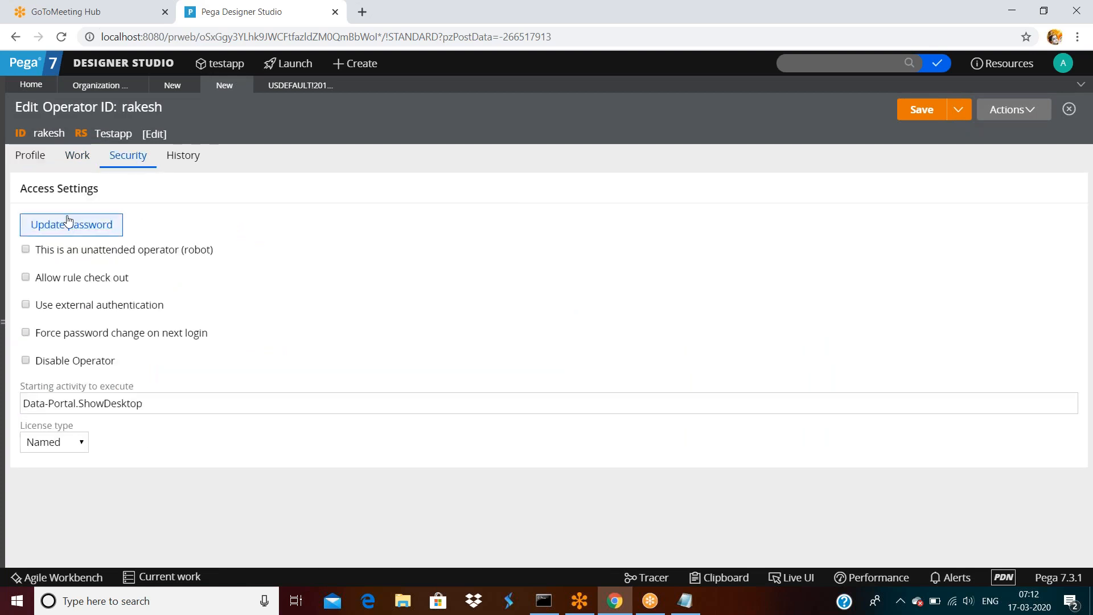
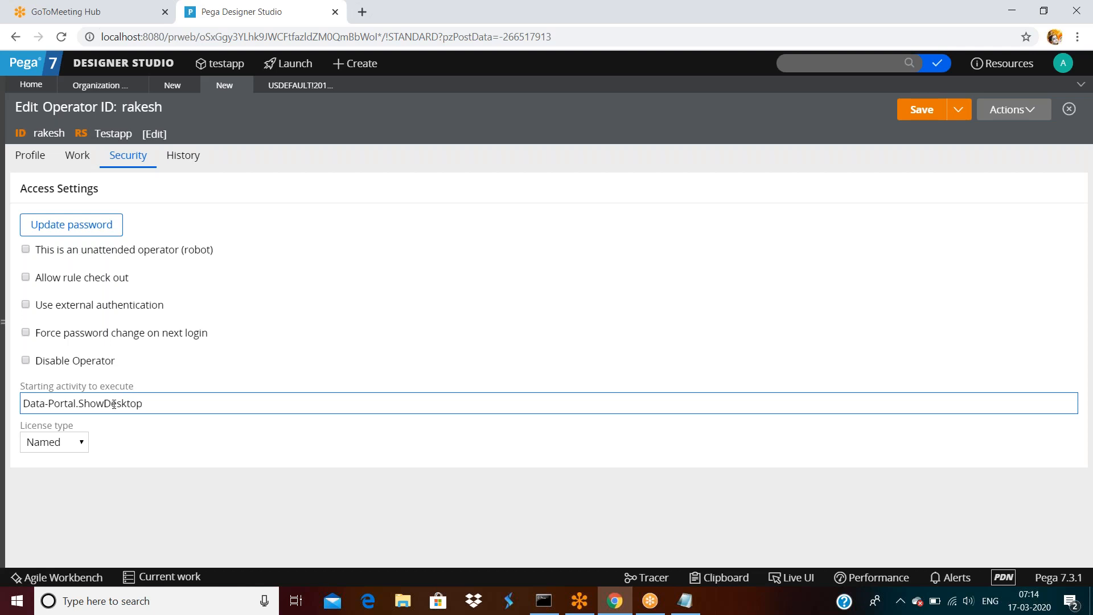
# Copy the ShowDesktop starting activity name and paste it twice.
pyautogui.doubleClick(143, 406)
pyautogui.hotkey('ctrl', 'c')
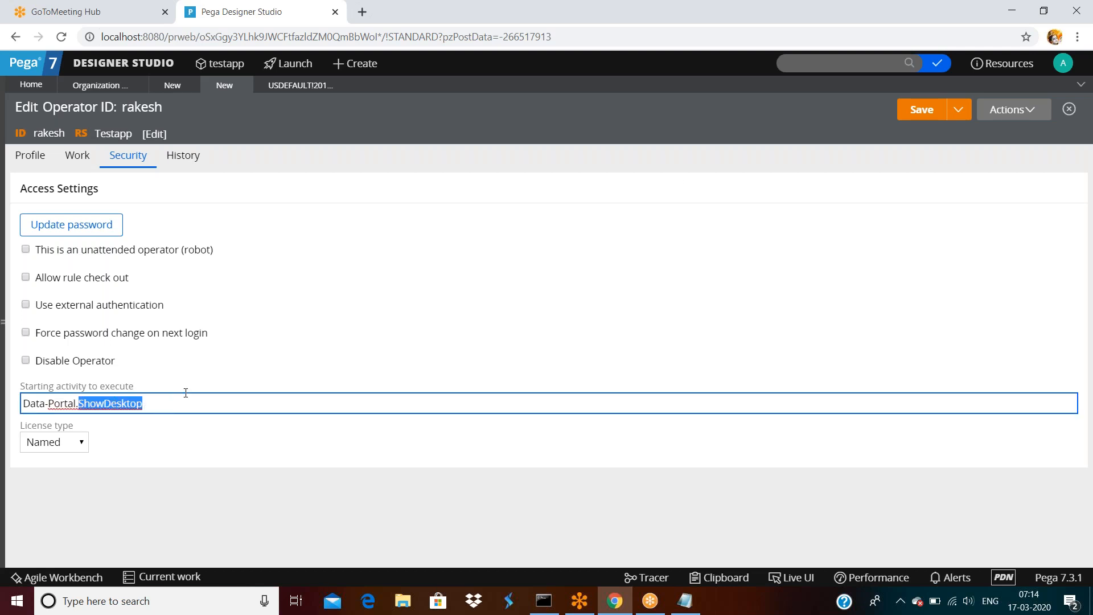
pyautogui.click(807, 66)
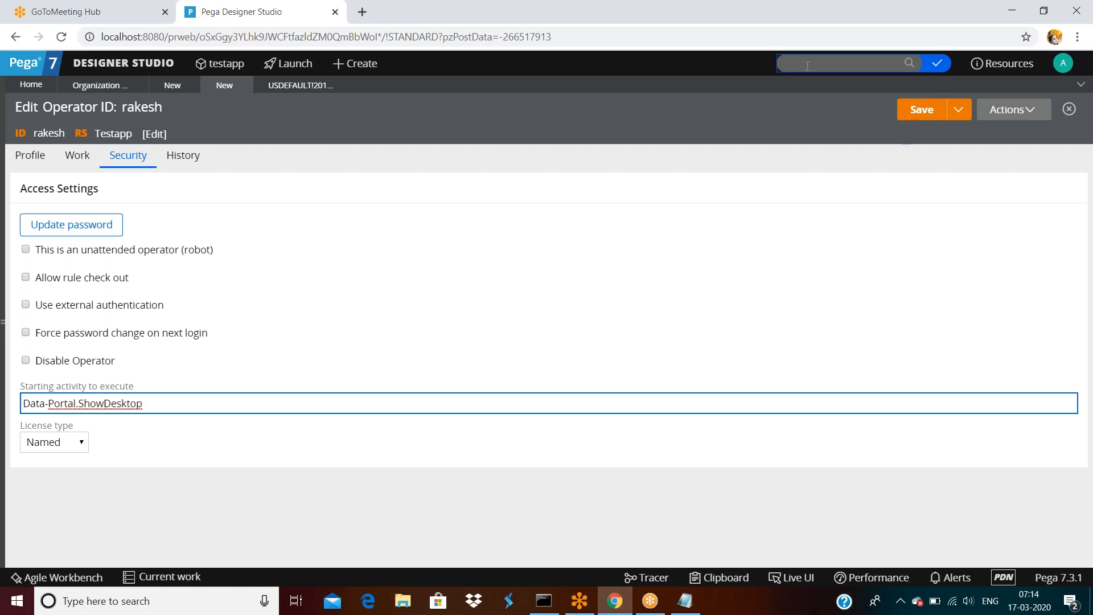
pyautogui.hotkey('ctrl', 'v')
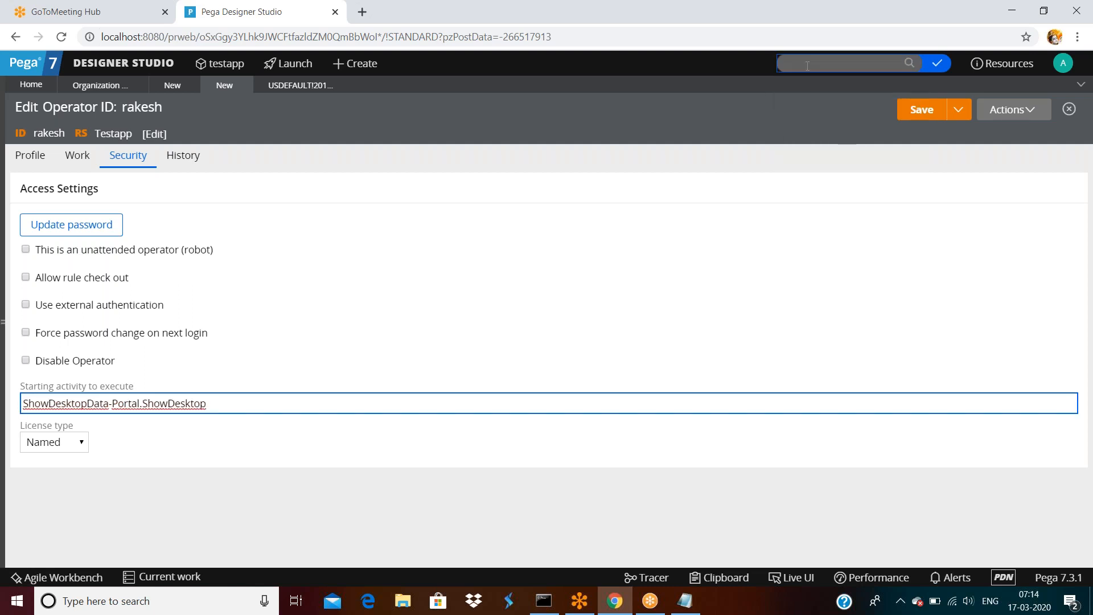
pyautogui.hotkey('ctrl', 'v')
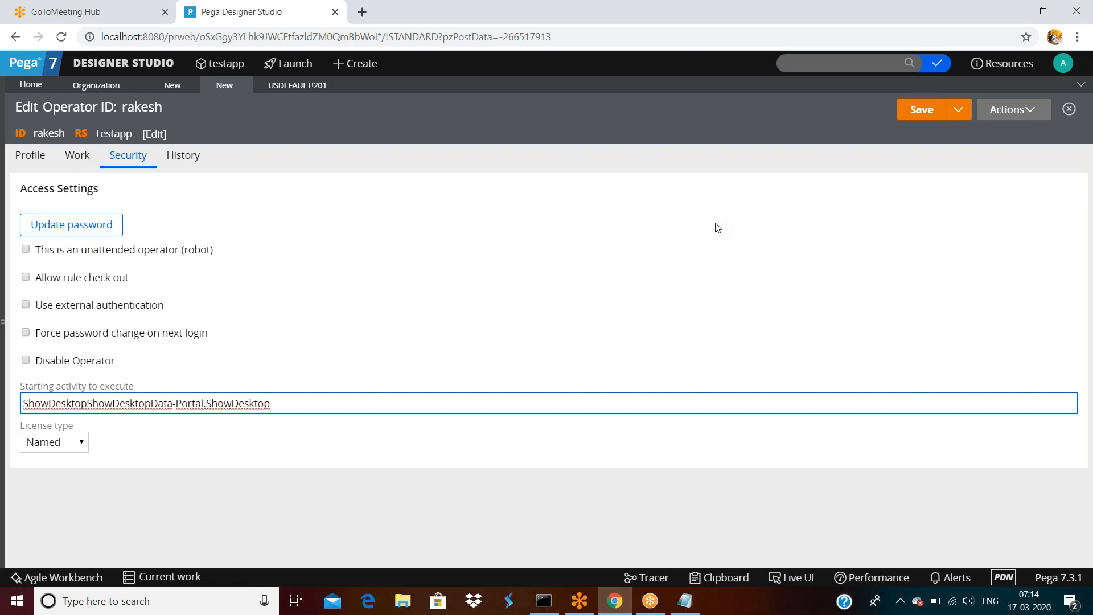
# Prefix the starting activity value with two more ShowDesktop copies, then close the operator record.
pyautogui.click(293, 403)
pyautogui.hotkey('ctrl', 'a')
pyautogui.doubleClick(251, 403)
pyautogui.hotkey('ctrl', 'c')
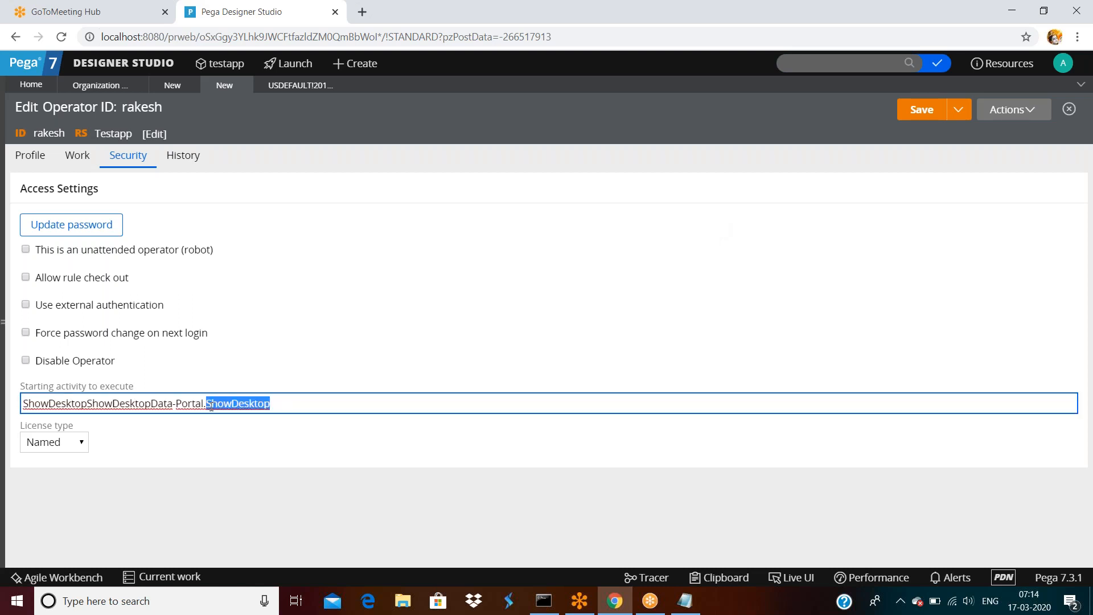
pyautogui.press('Home')
pyautogui.hotkey('ctrl', 'v')
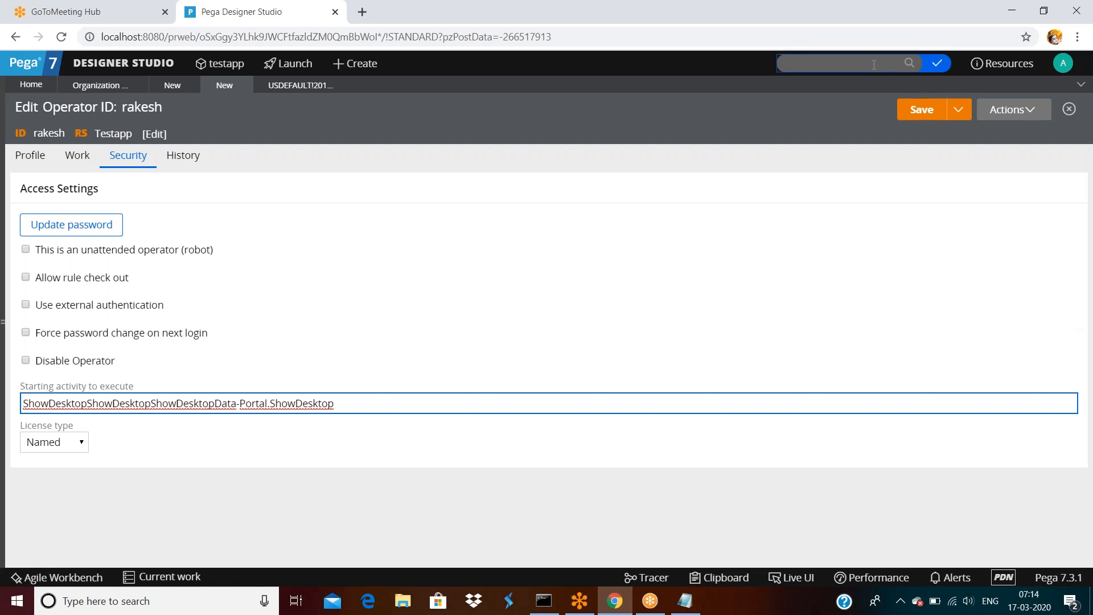
pyautogui.hotkey('ctrl', 'v')
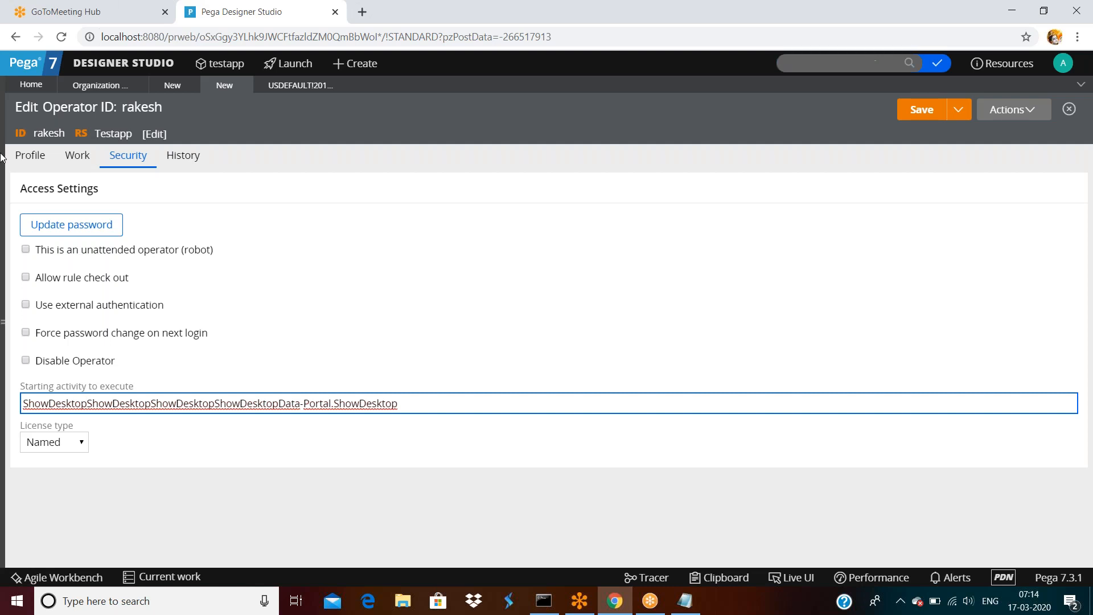
pyautogui.click(242, 86)
# Discard the operator edits, search rules for ShowDesktop, and open the ShowDesktop activity.
pyautogui.click(727, 357)
pyautogui.click(835, 64)
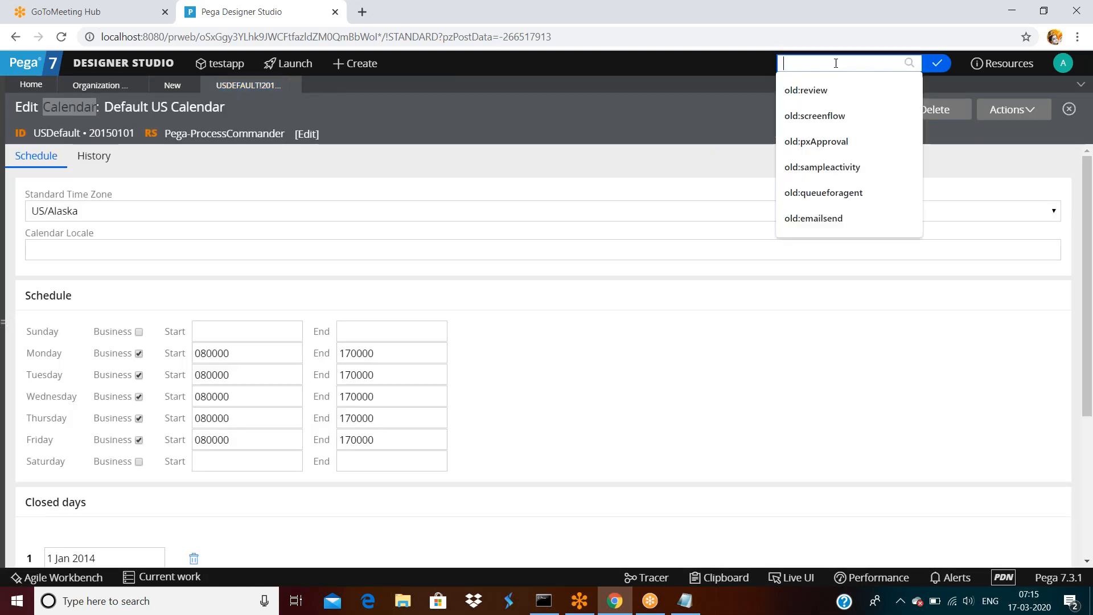
pyautogui.hotkey('ctrl', 'v')
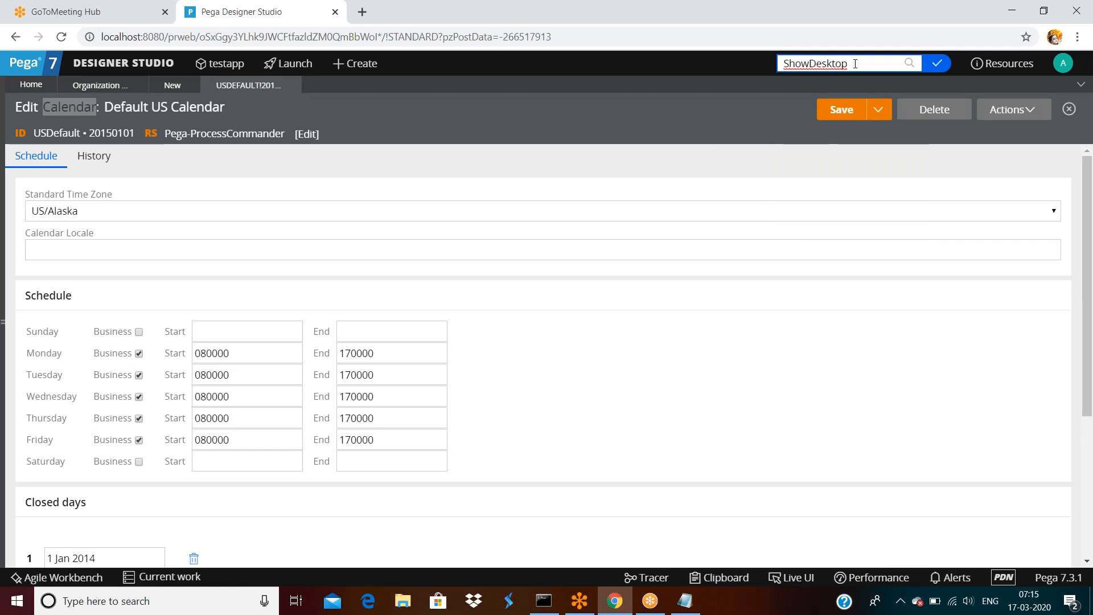
pyautogui.click(909, 63)
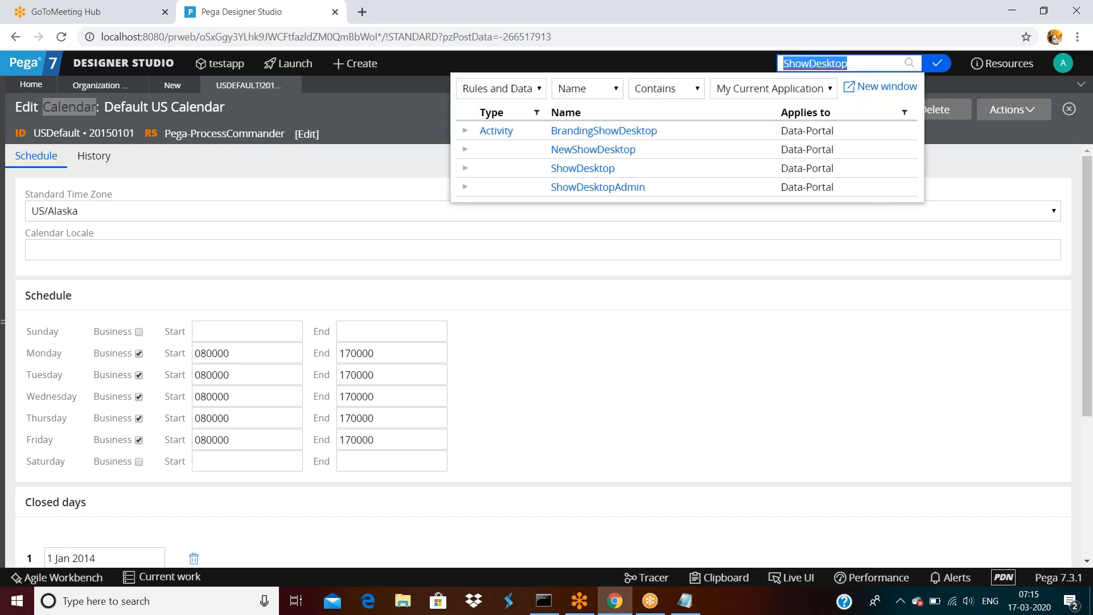
pyautogui.click(595, 171)
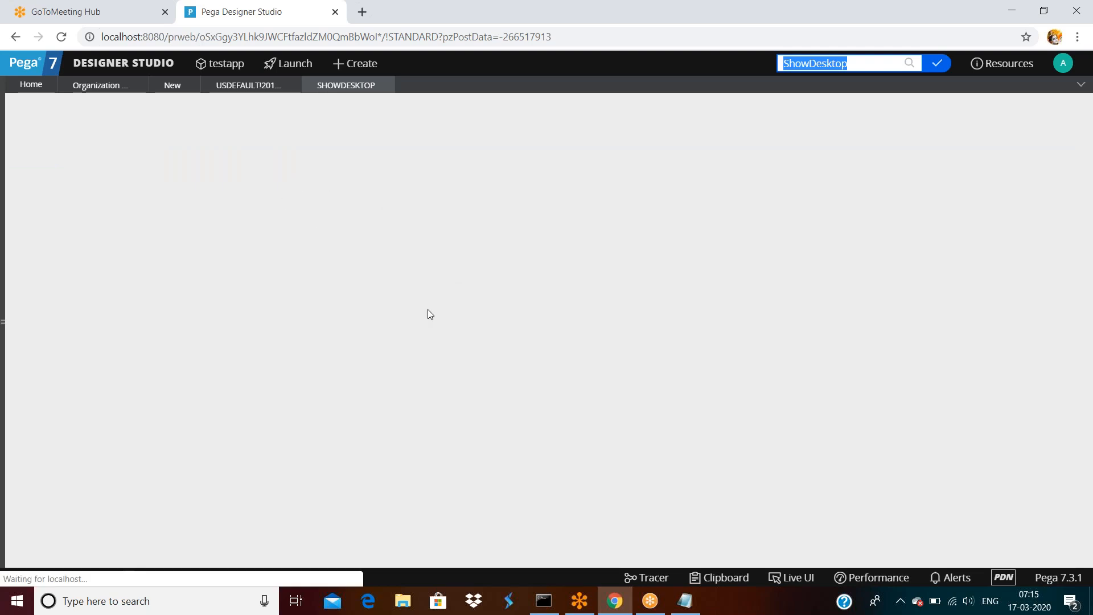
# Scroll through the 17 ShowDesktop activity steps, then return to the Organization operator list.
pyautogui.scroll(-3, 430, 314)
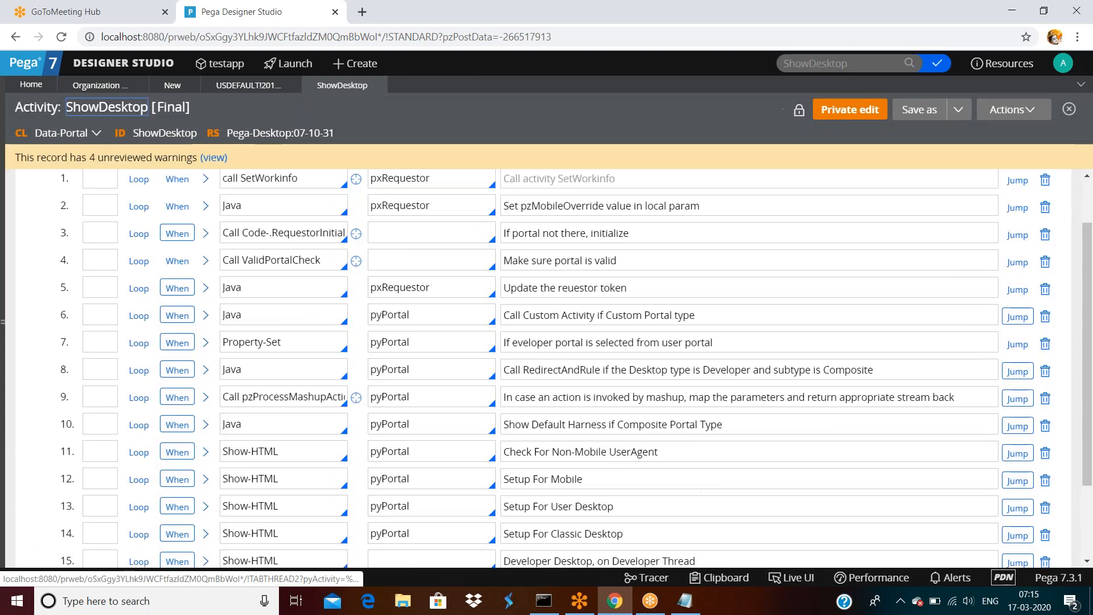
pyautogui.scroll(3, 430, 315)
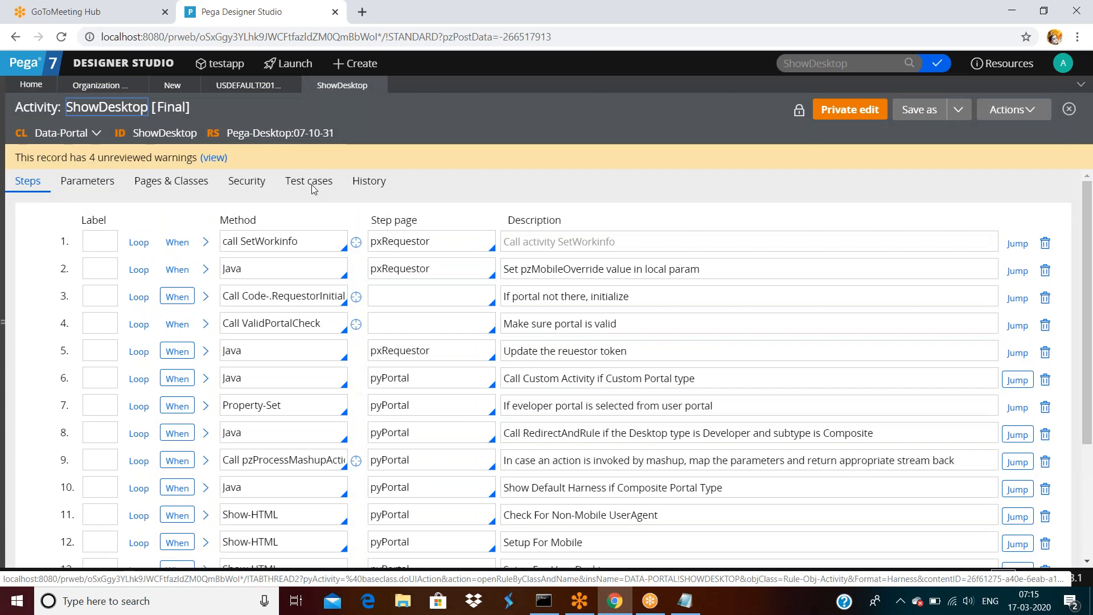
pyautogui.scroll(-3, 838, 323)
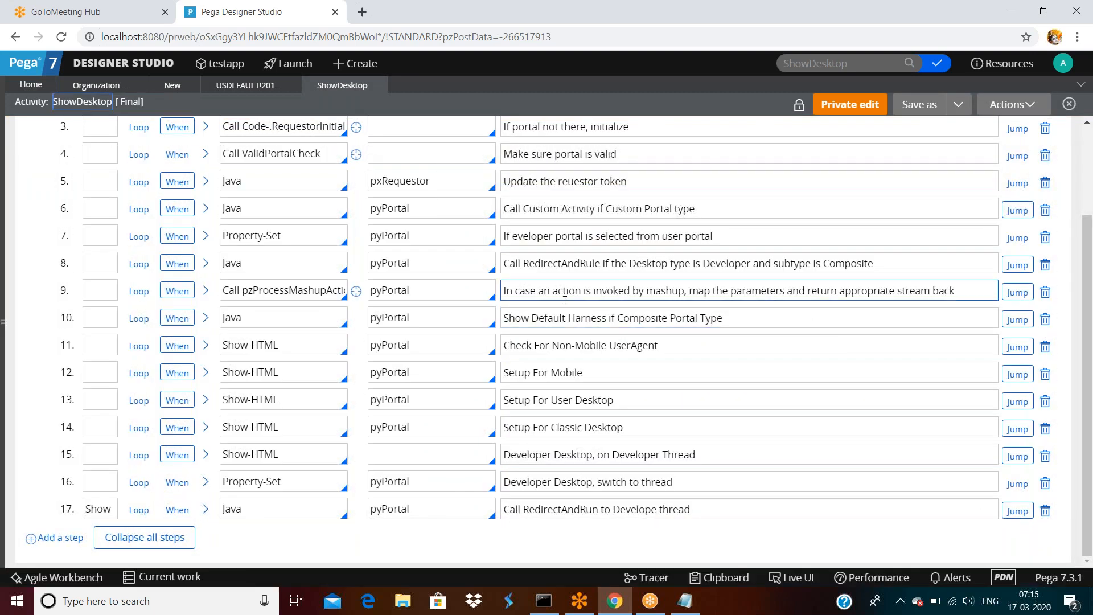
pyautogui.scroll(3, 535, 288)
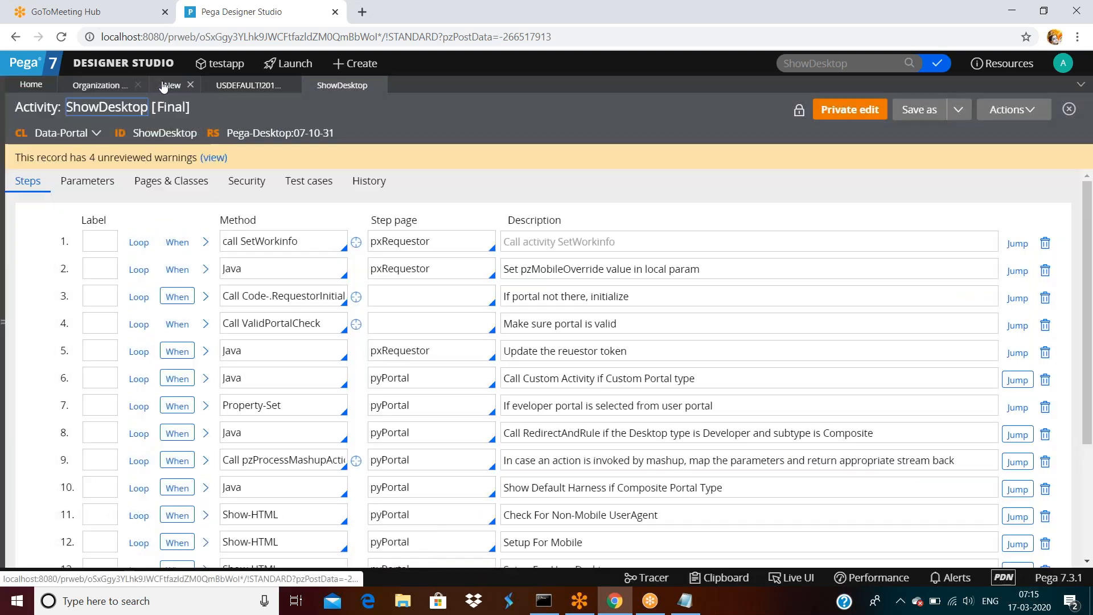
pyautogui.click(108, 88)
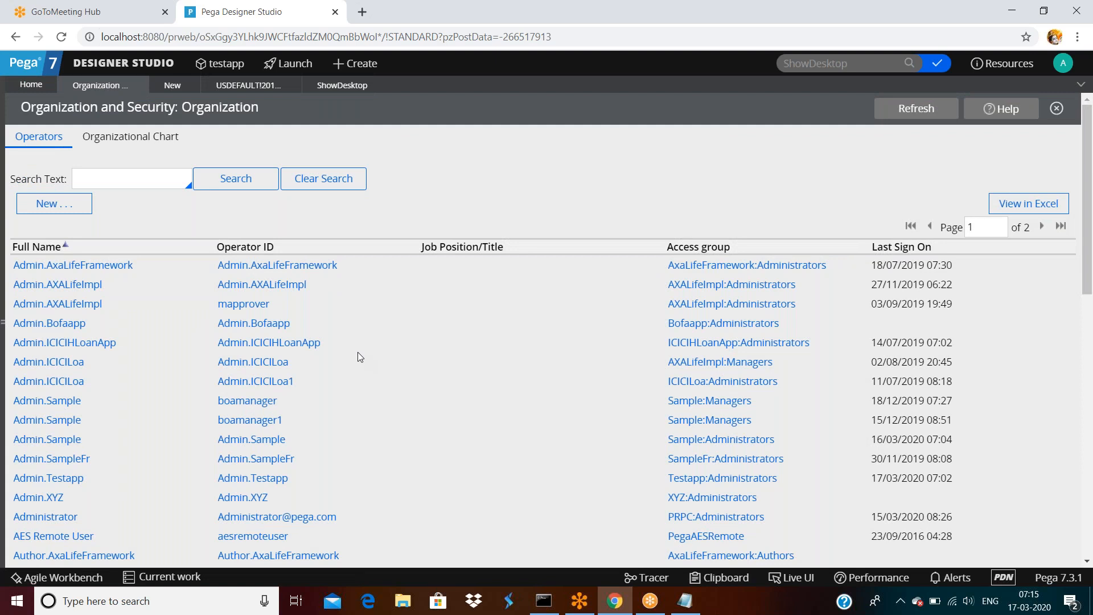
# Create a new operator with description 'asdfsaf' and ID 'asdfsf', then view its Security settings.
pyautogui.click(57, 204)
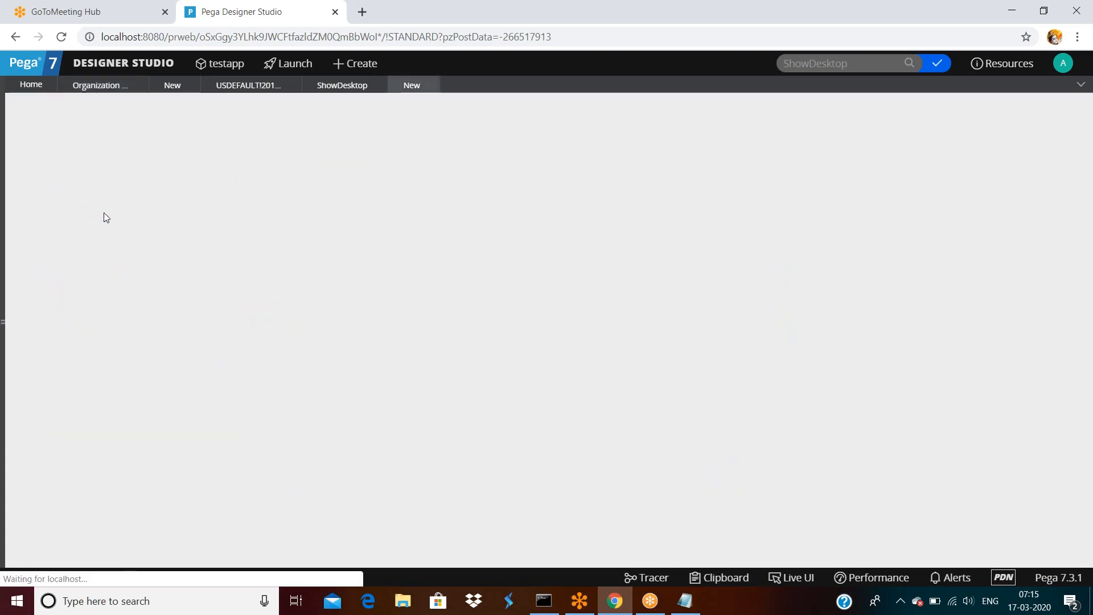
pyautogui.write('asdfsaf')
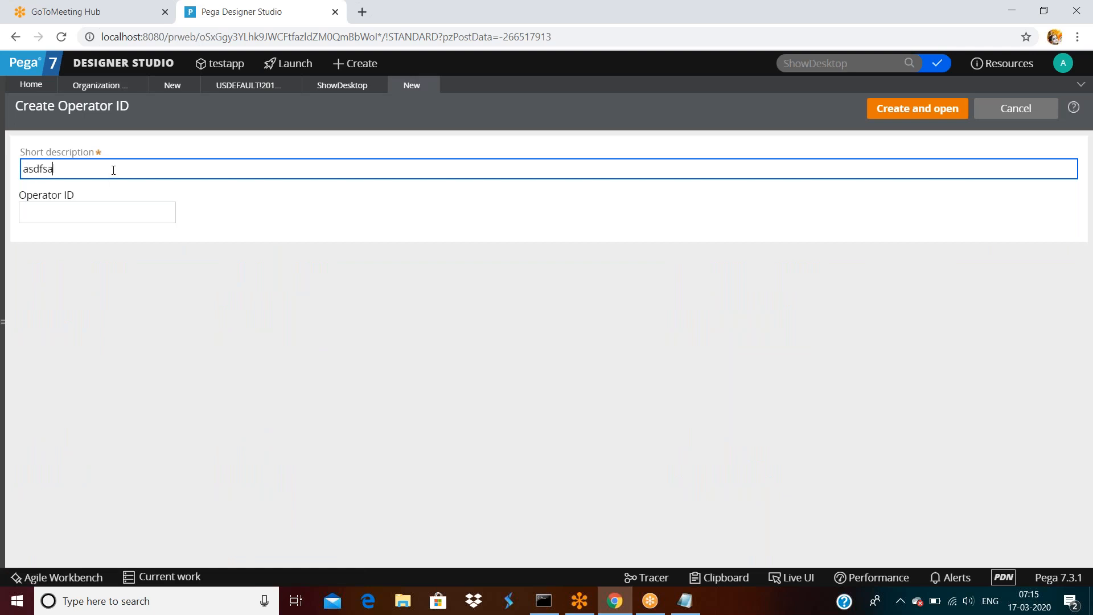
pyautogui.click(137, 212)
pyautogui.write('asdfsf')
pyautogui.click(875, 110)
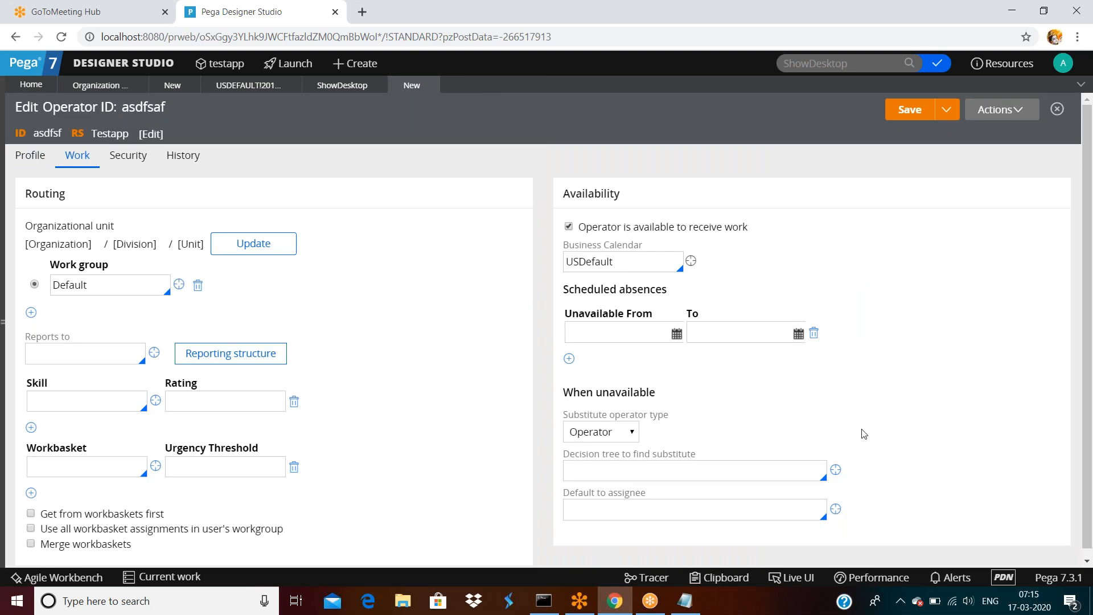
pyautogui.click(126, 164)
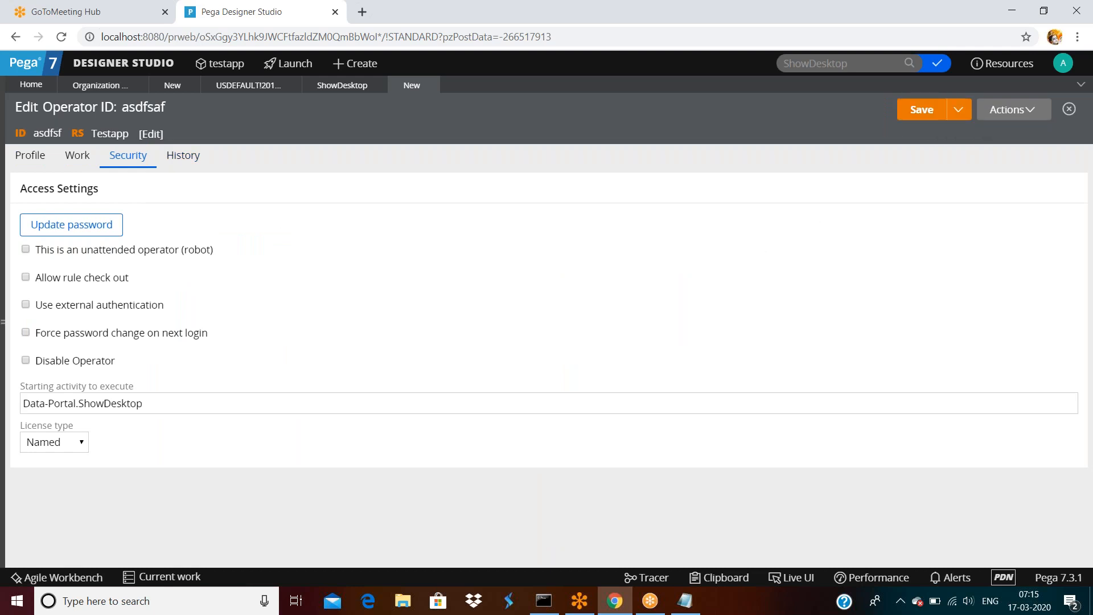
# Show the new operator's Profile tab and highlight its blank Application Access heading.
pyautogui.click(21, 164)
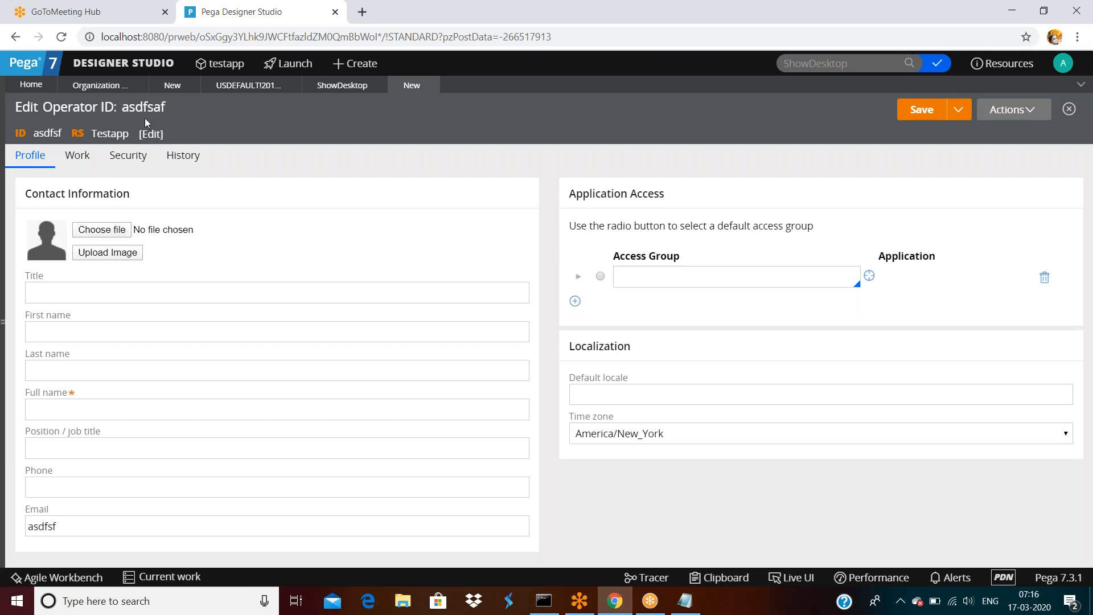
pyautogui.moveTo(569, 194); pyautogui.dragTo(678, 199)
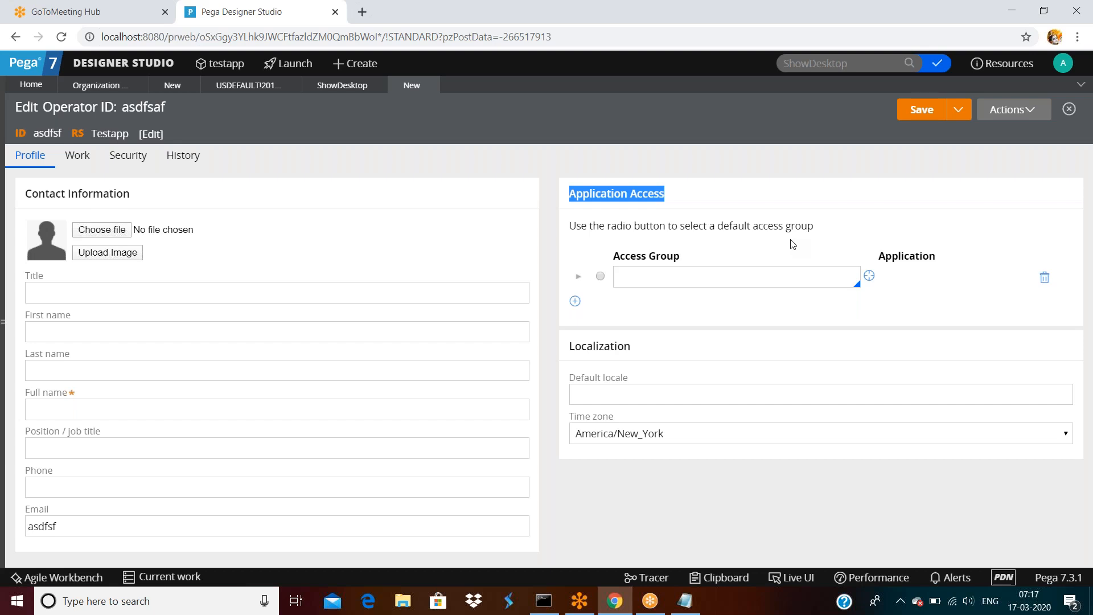
# Look over the operator's title, default locale and first name fields, then view its Security settings.
pyautogui.click(579, 234)
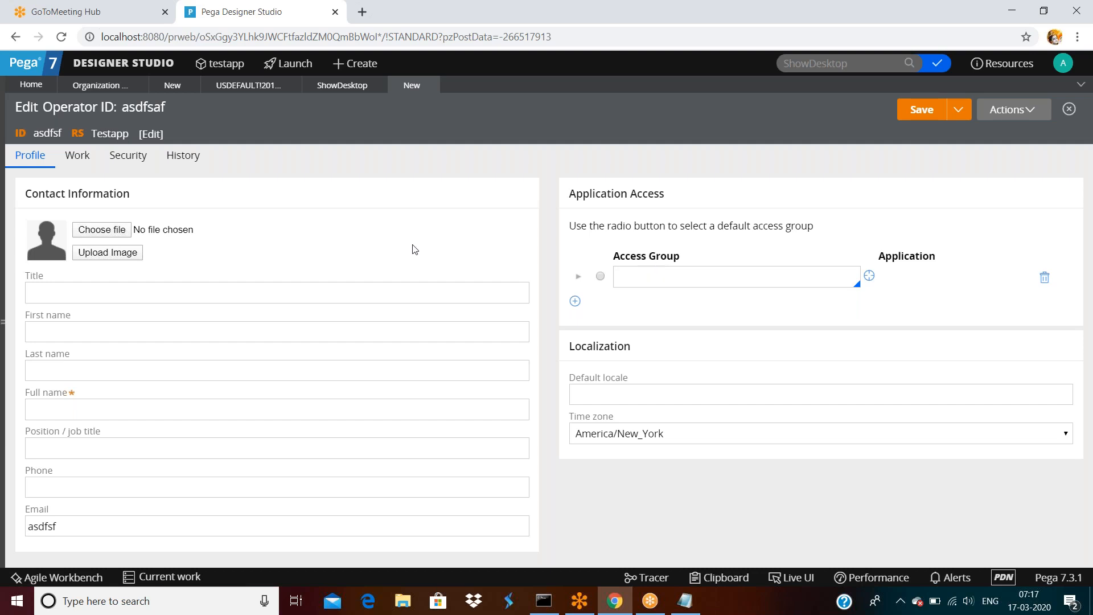
pyautogui.click(172, 288)
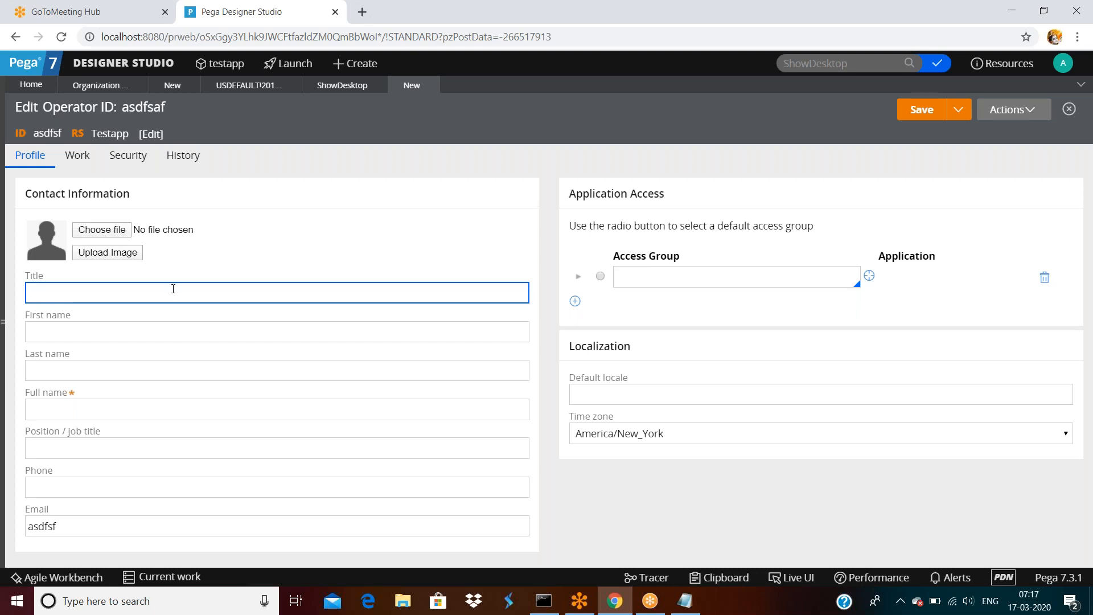
pyautogui.click(605, 395)
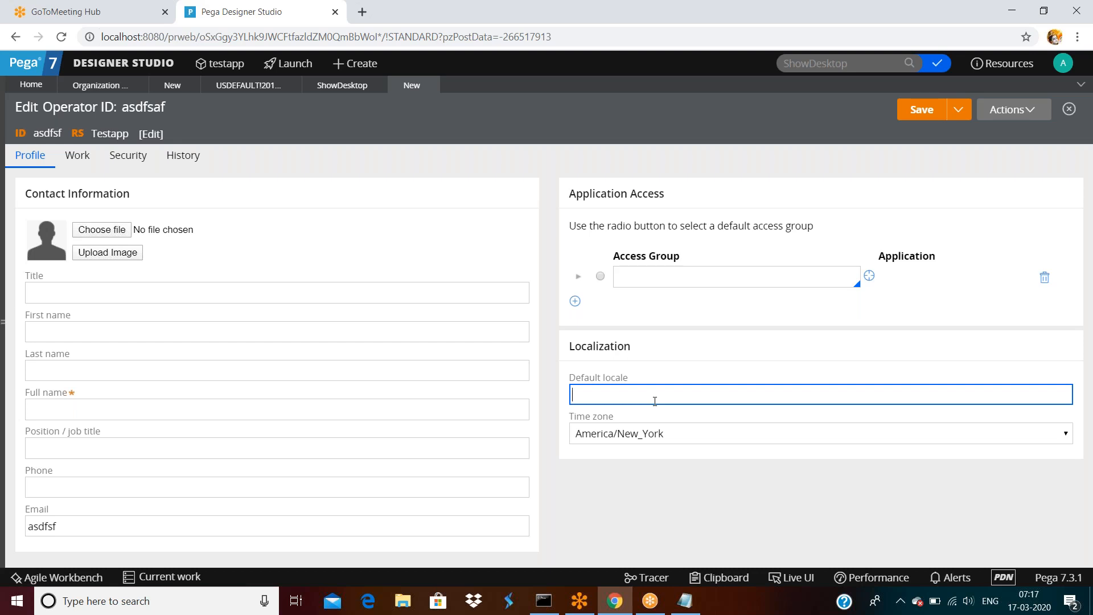
pyautogui.click(1061, 64)
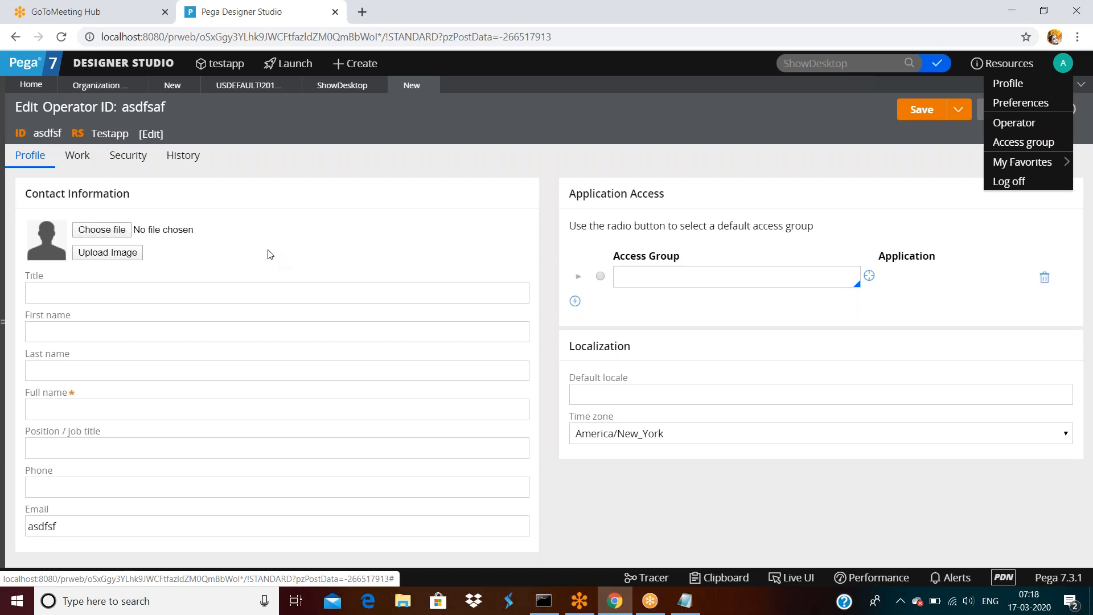
pyautogui.click(83, 324)
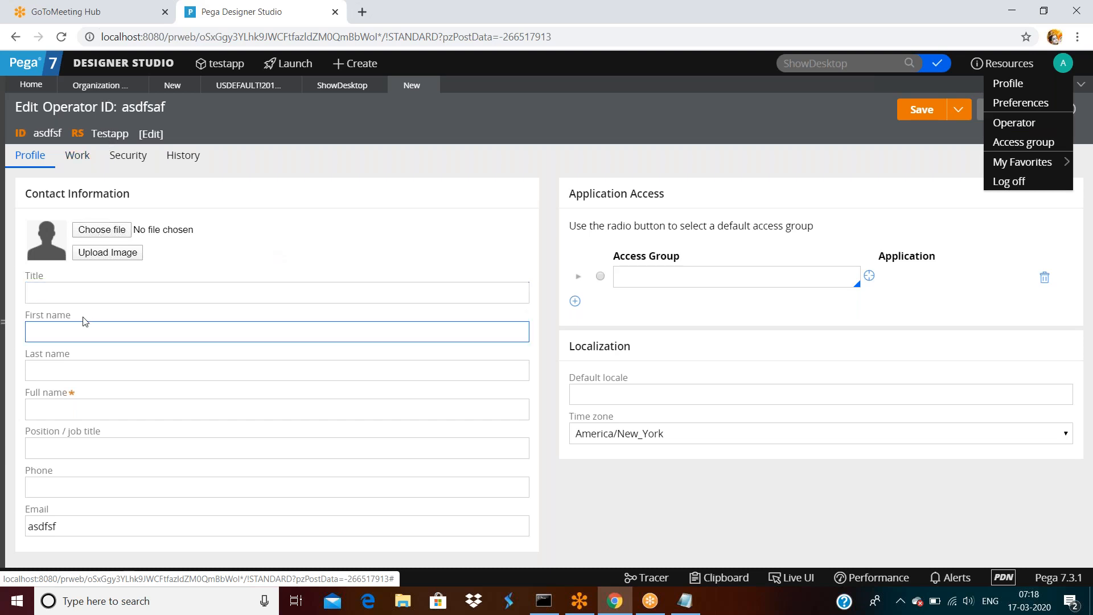
pyautogui.click(96, 164)
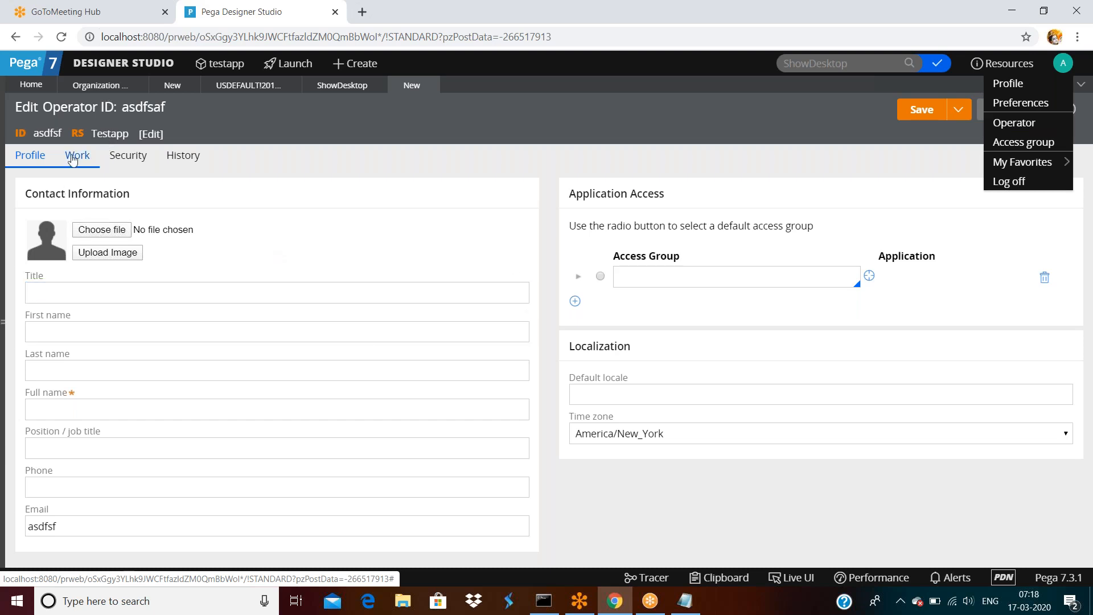
pyautogui.tripleClick(116, 161)
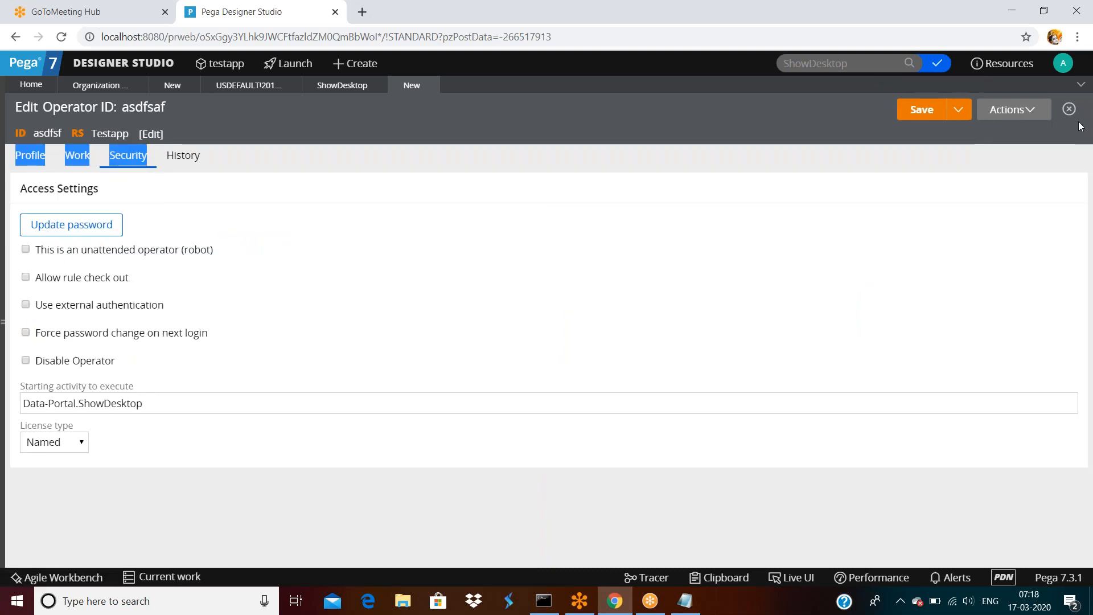
pyautogui.click(1063, 63)
# Open the signed-in operator's own record and select its full name and email domain.
pyautogui.click(1019, 121)
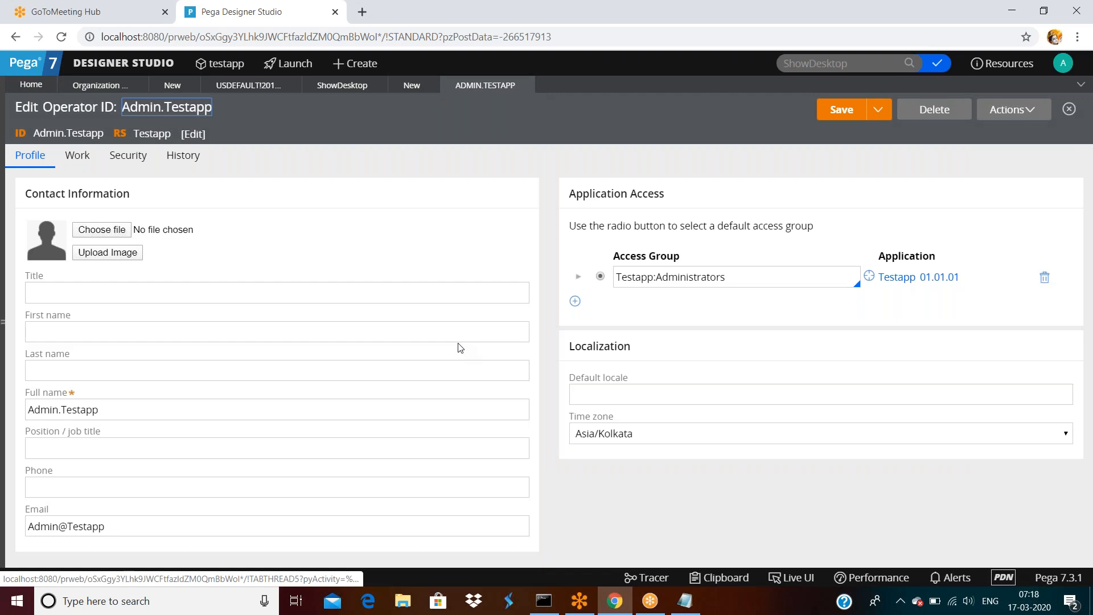
pyautogui.click(134, 410)
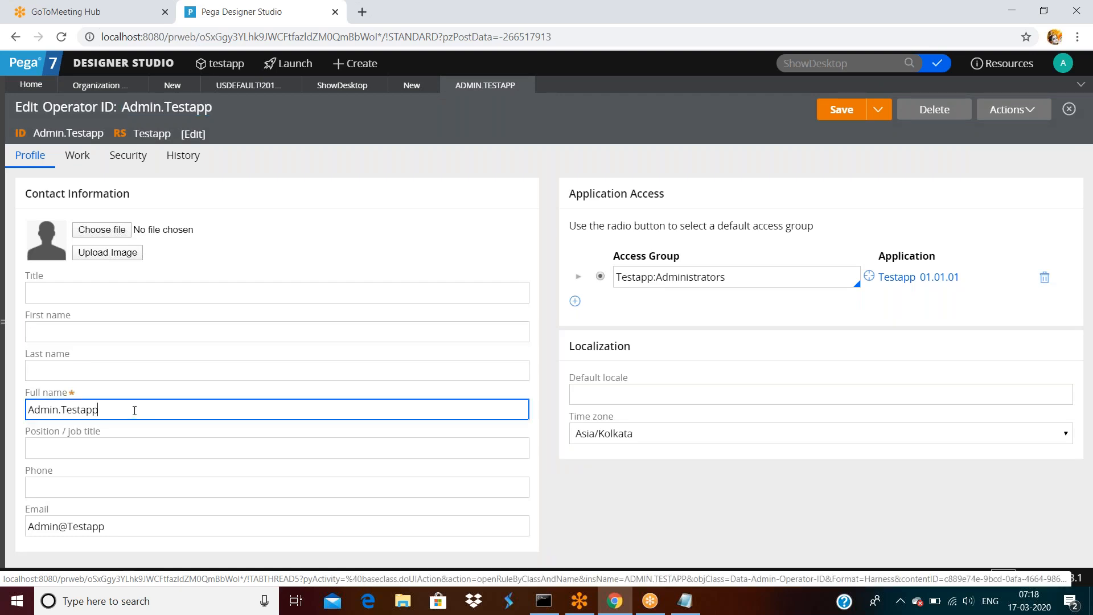
pyautogui.doubleClick(134, 411)
pyautogui.click(119, 525)
pyautogui.doubleClick(119, 525)
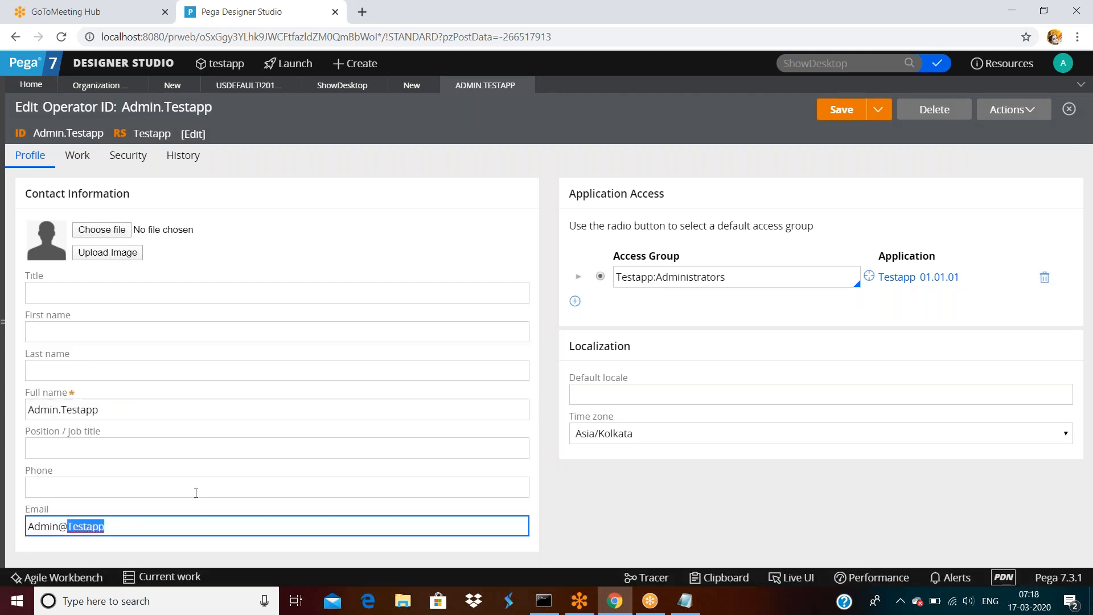
# Review the Security and Work tabs without saving, then return to Profile's Testapp:Administrators group.
pyautogui.click(128, 168)
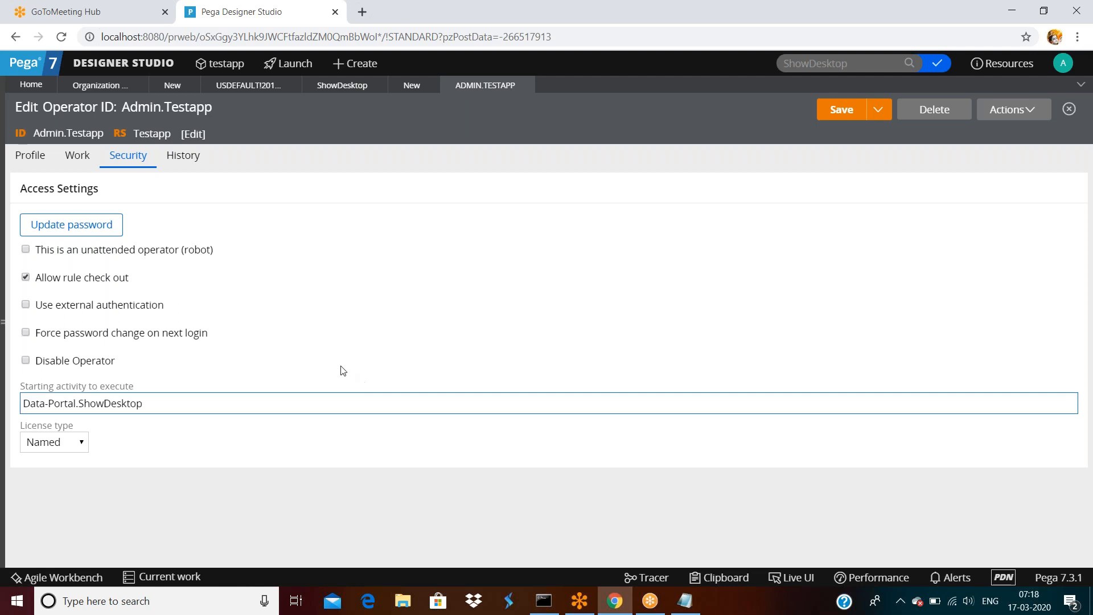
pyautogui.doubleClick(76, 159)
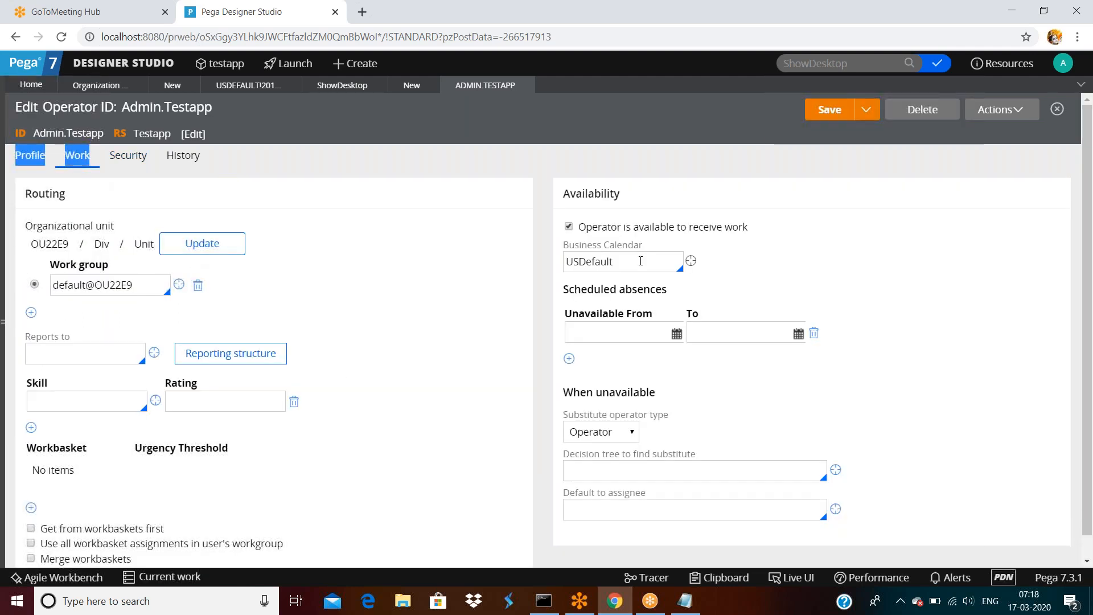
pyautogui.scroll(-1, 649, 341)
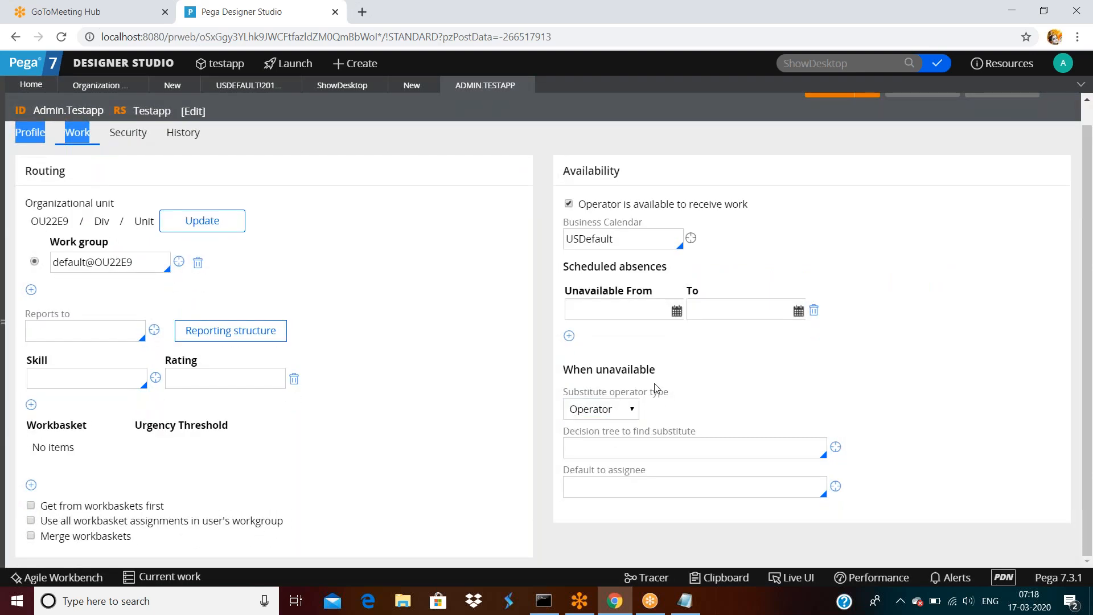
pyautogui.scroll(1, 473, 340)
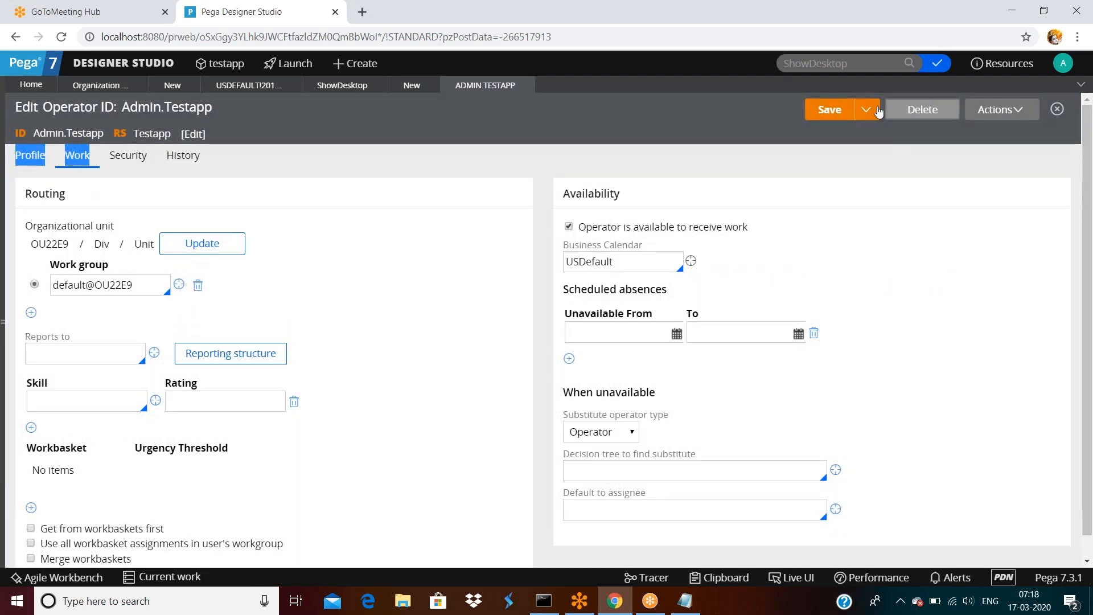
pyautogui.click(864, 118)
pyautogui.click(644, 201)
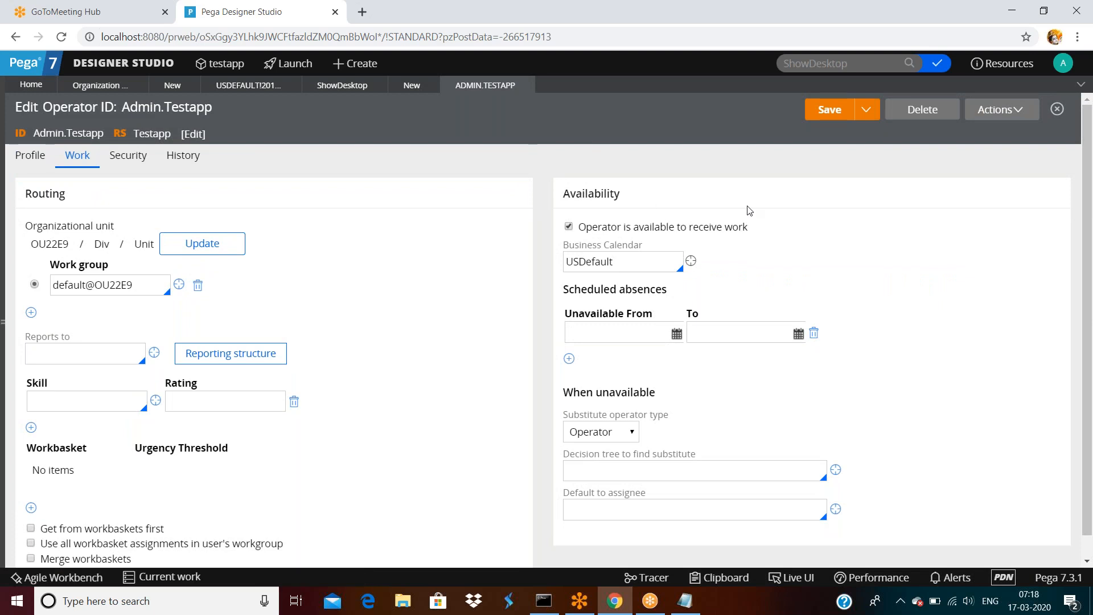
pyautogui.click(41, 163)
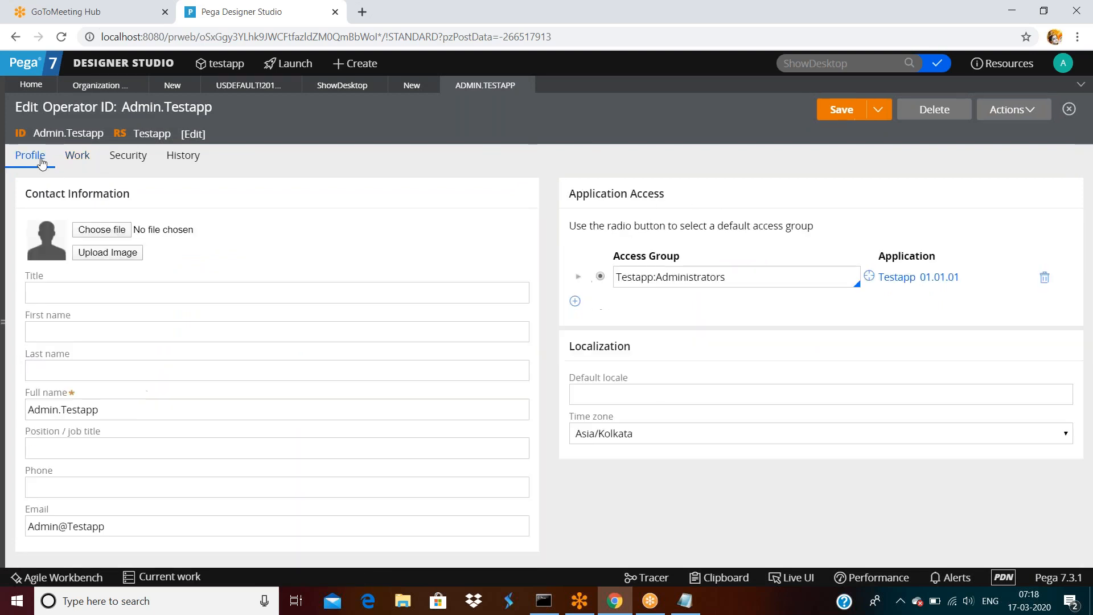
pyautogui.click(732, 279)
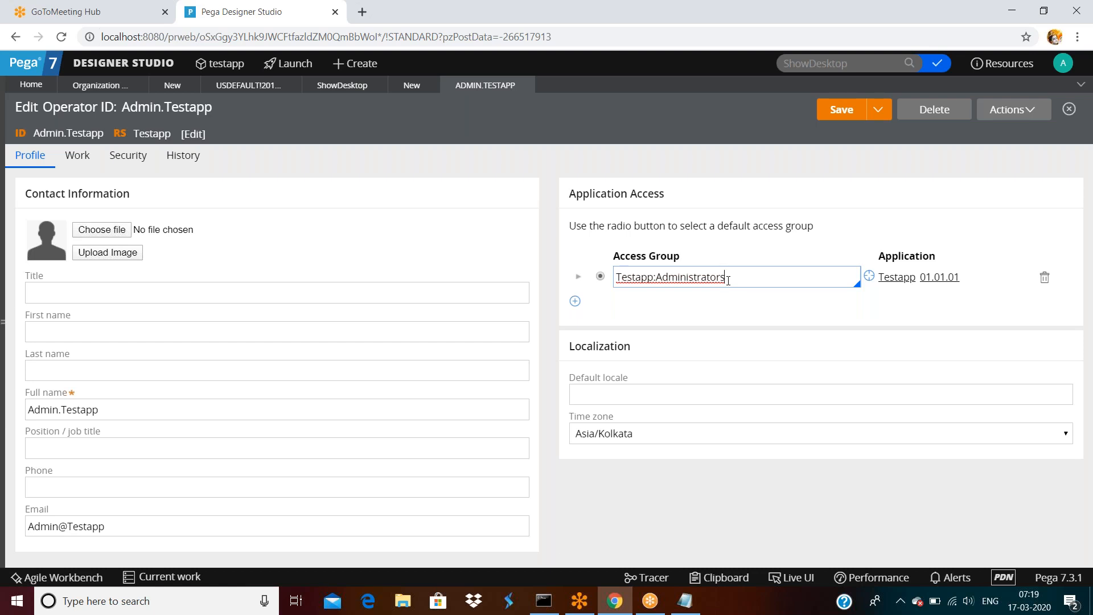
# Insert two new blank Access Group rows, without roles, under Testapp:Administrators.
pyautogui.click(575, 301)
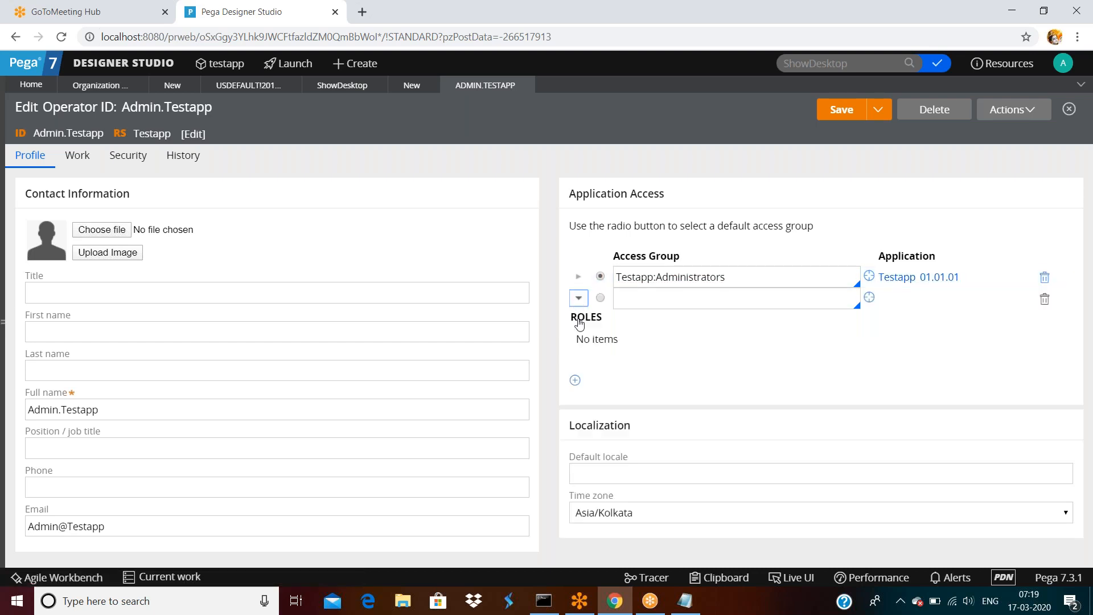
pyautogui.click(695, 363)
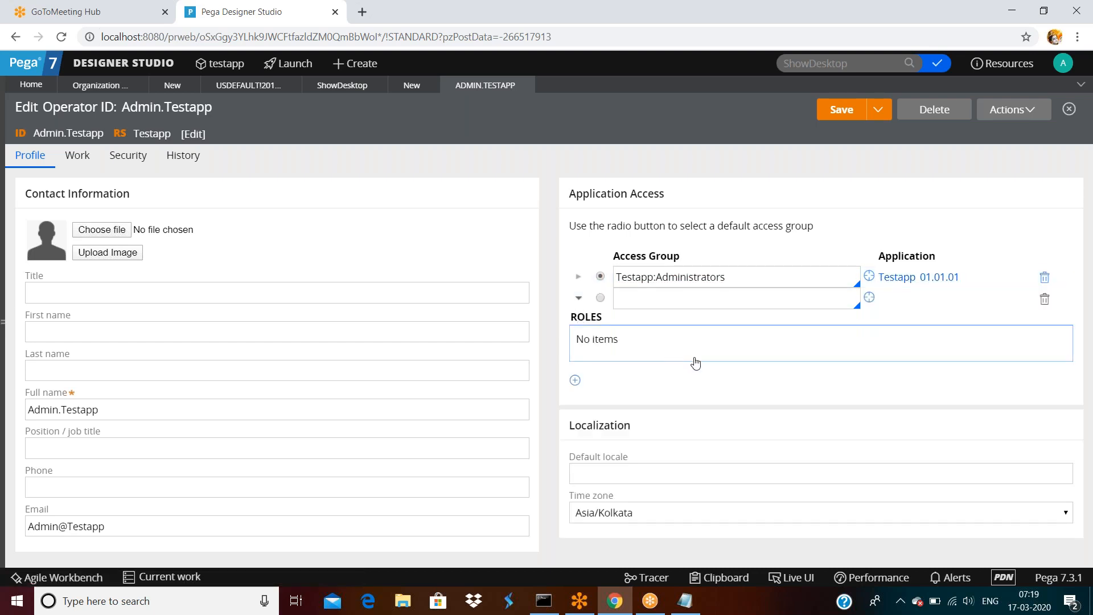
pyautogui.click(575, 382)
pyautogui.click(575, 382)
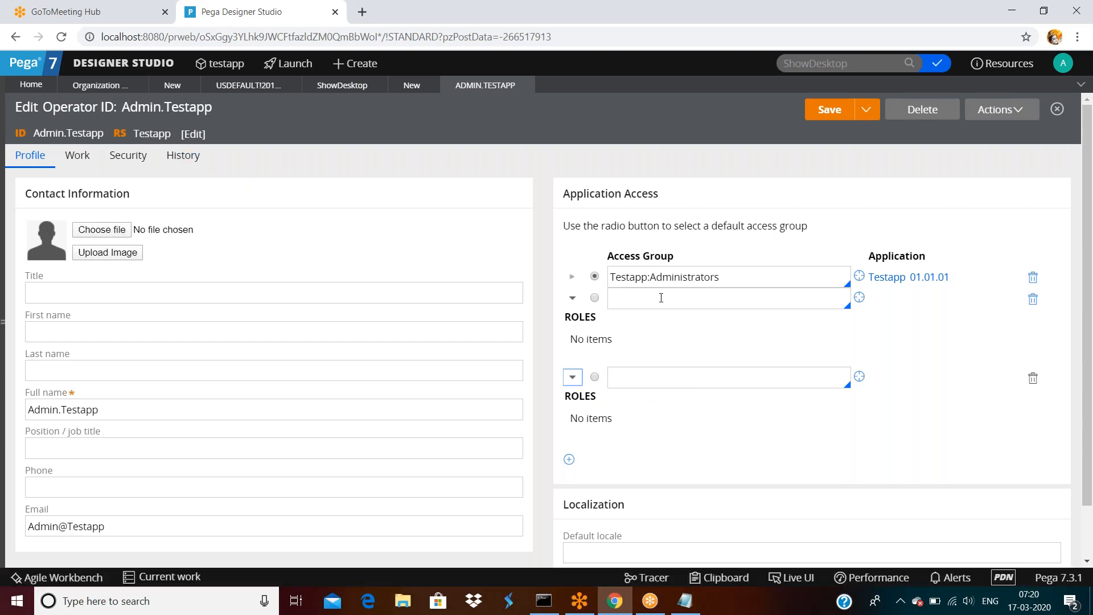
pyautogui.doubleClick(723, 278)
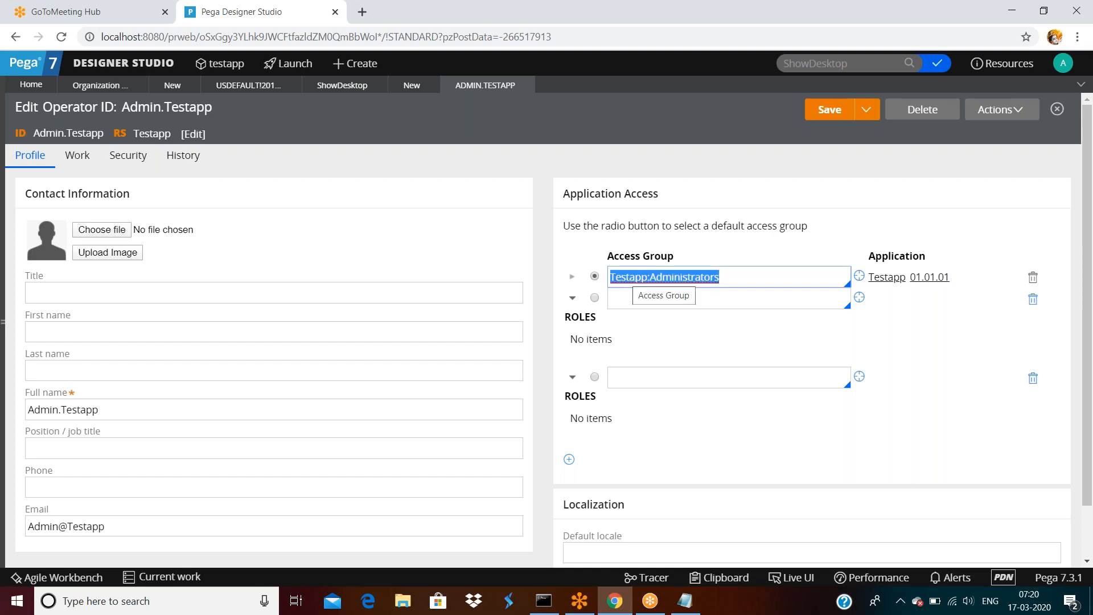
pyautogui.click(754, 278)
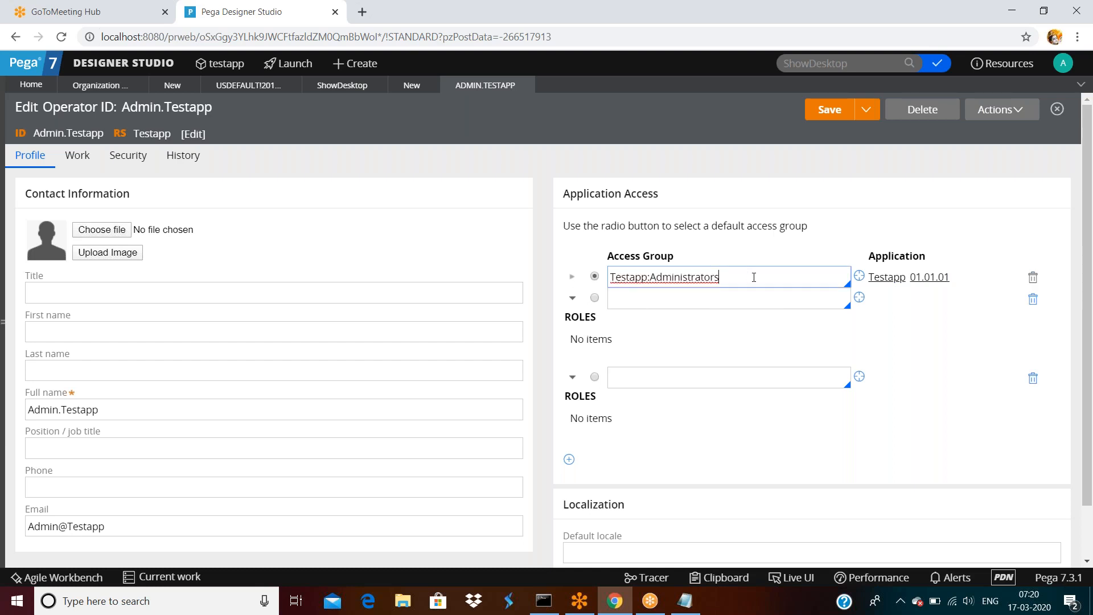
# Open the Testapp:Administrators access group record and select its Testapp application name.
pyautogui.click(859, 276)
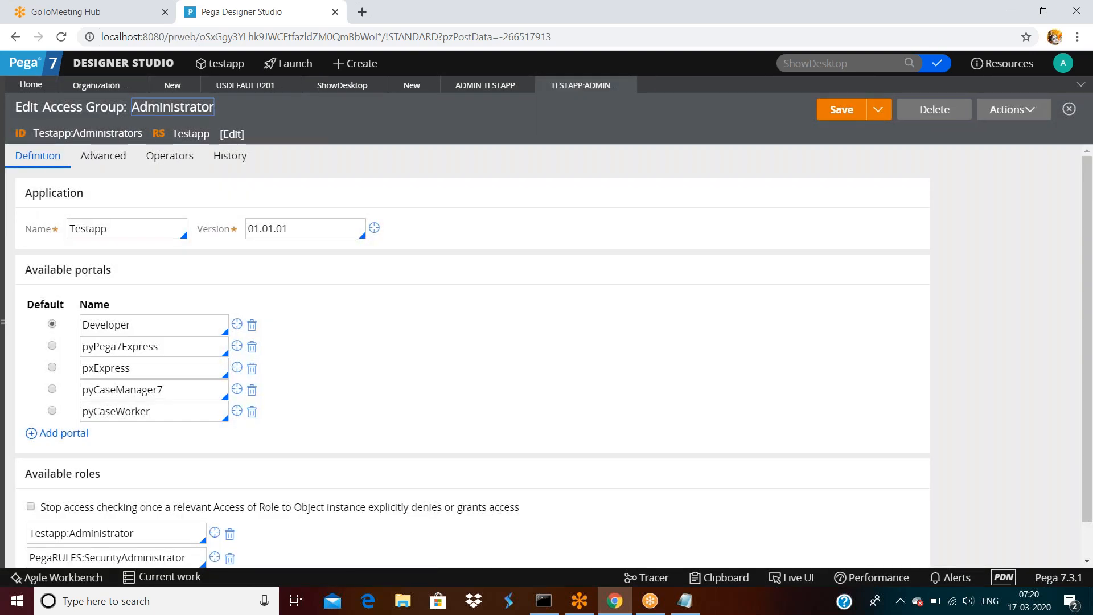
pyautogui.doubleClick(120, 231)
pyautogui.doubleClick(120, 230)
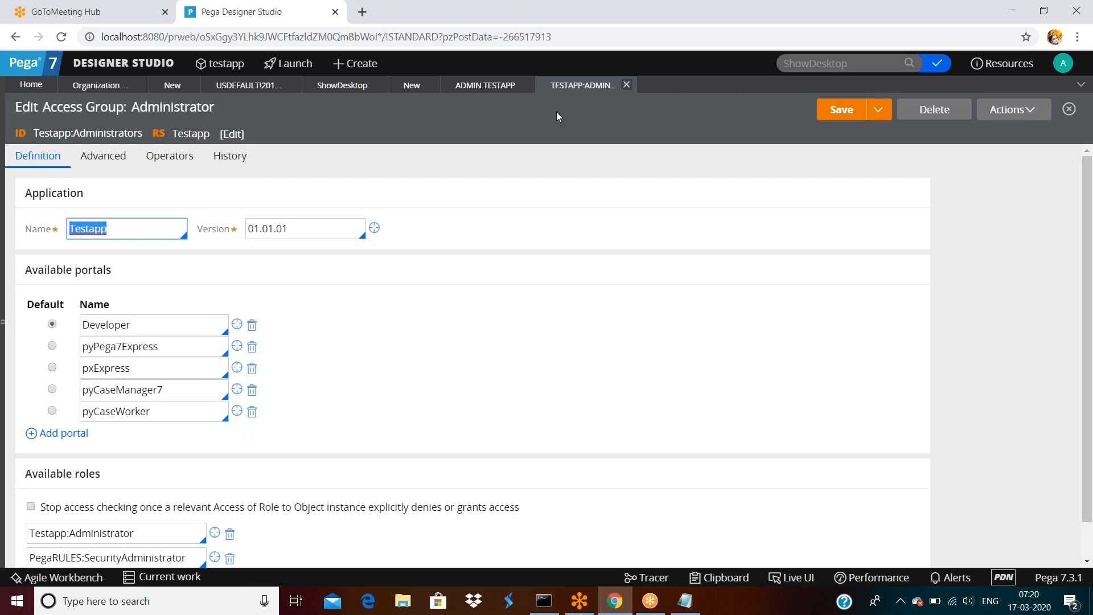
# Back on the operator, set the second access group to AXALifeImpl:Administrators and make it default.
pyautogui.click(627, 85)
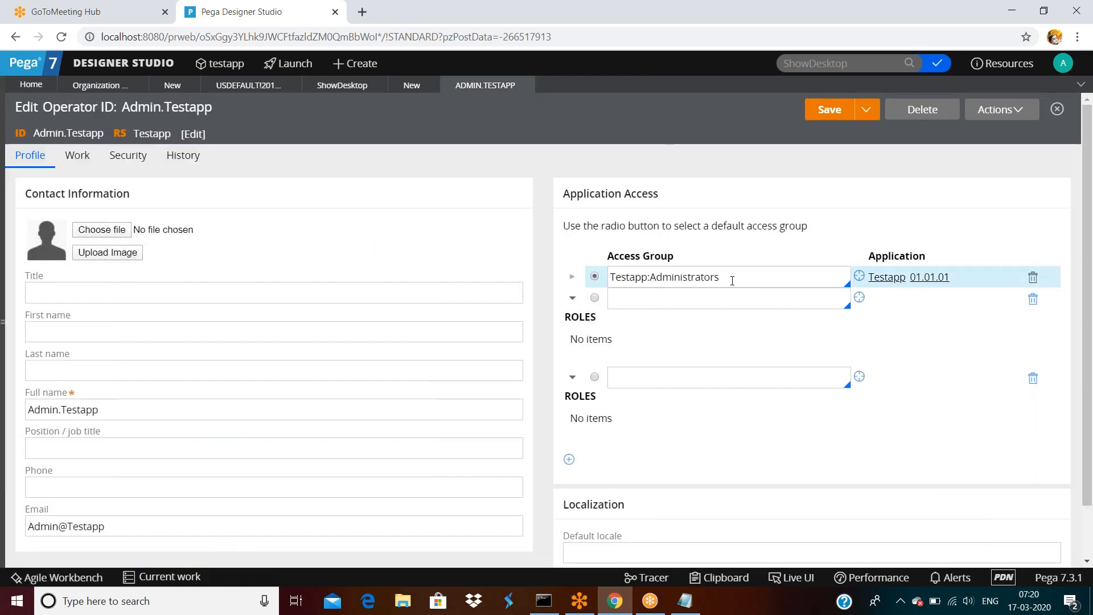
pyautogui.doubleClick(733, 282)
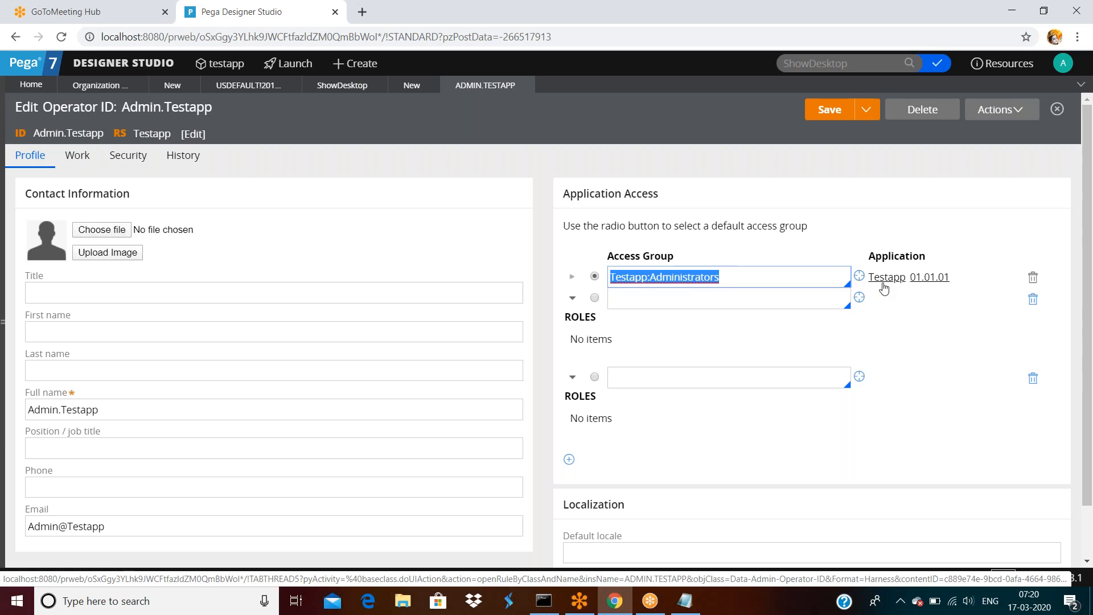
pyautogui.click(674, 297)
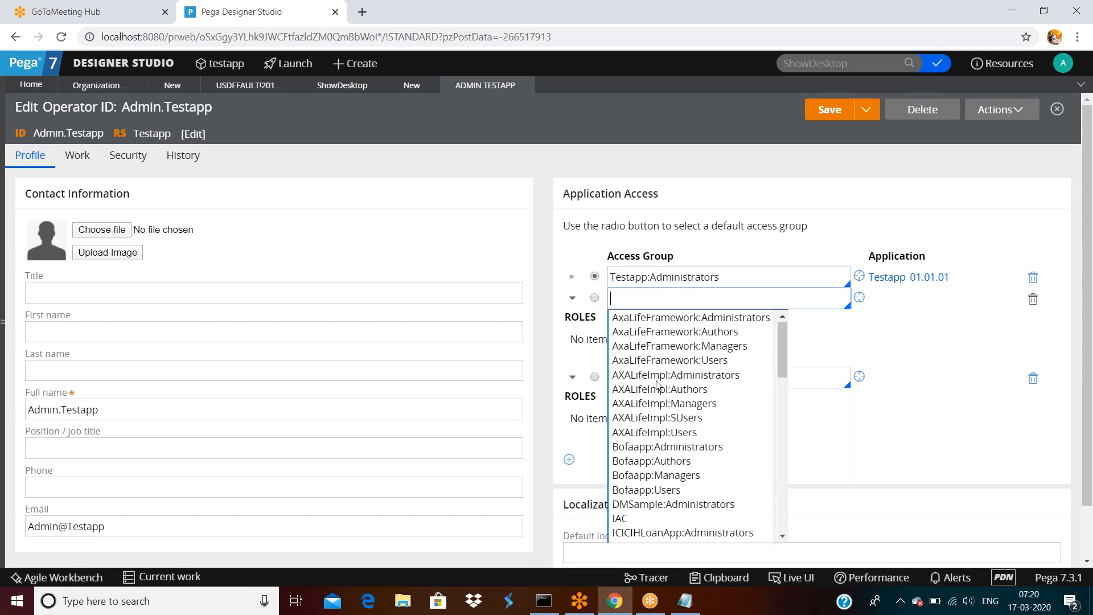
pyautogui.click(688, 377)
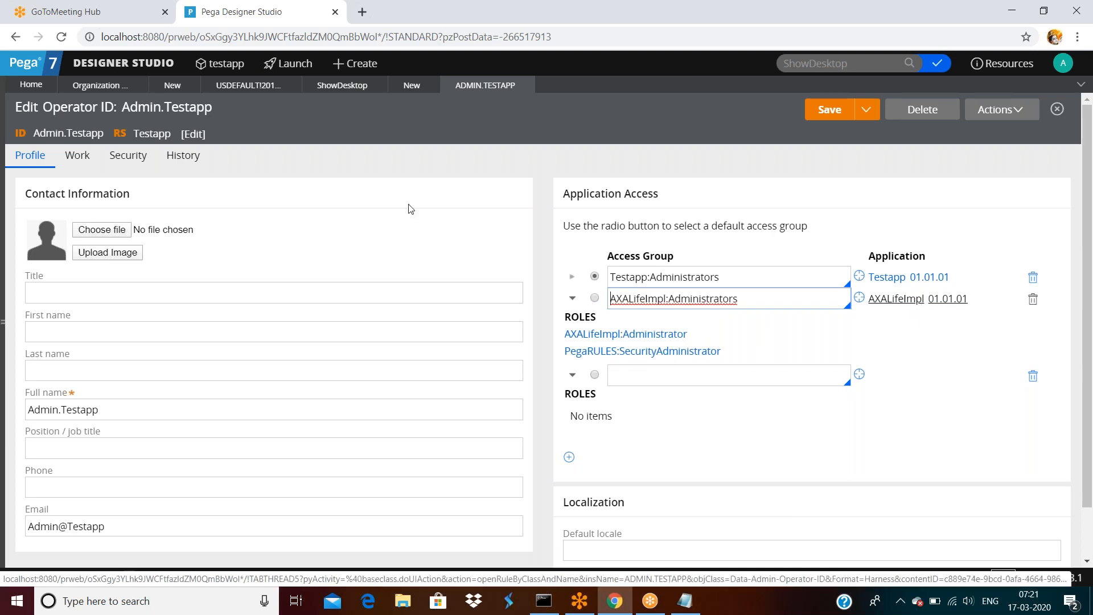
pyautogui.click(594, 298)
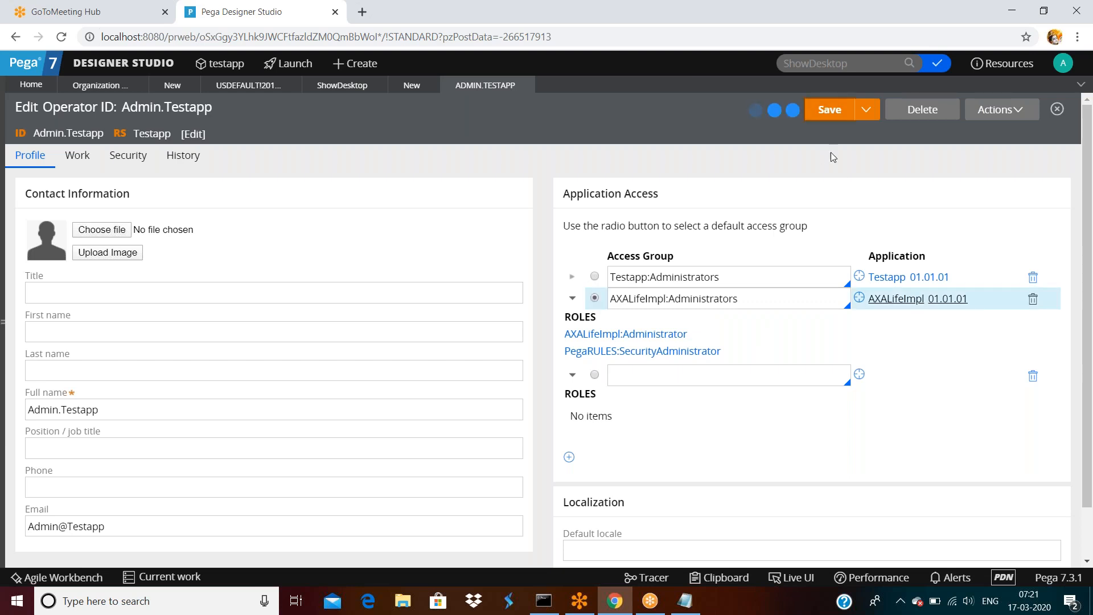
pyautogui.click(1074, 62)
# Log off and log back in with the prefilled credentials, landing in AXALifeImpl.
pyautogui.click(1023, 182)
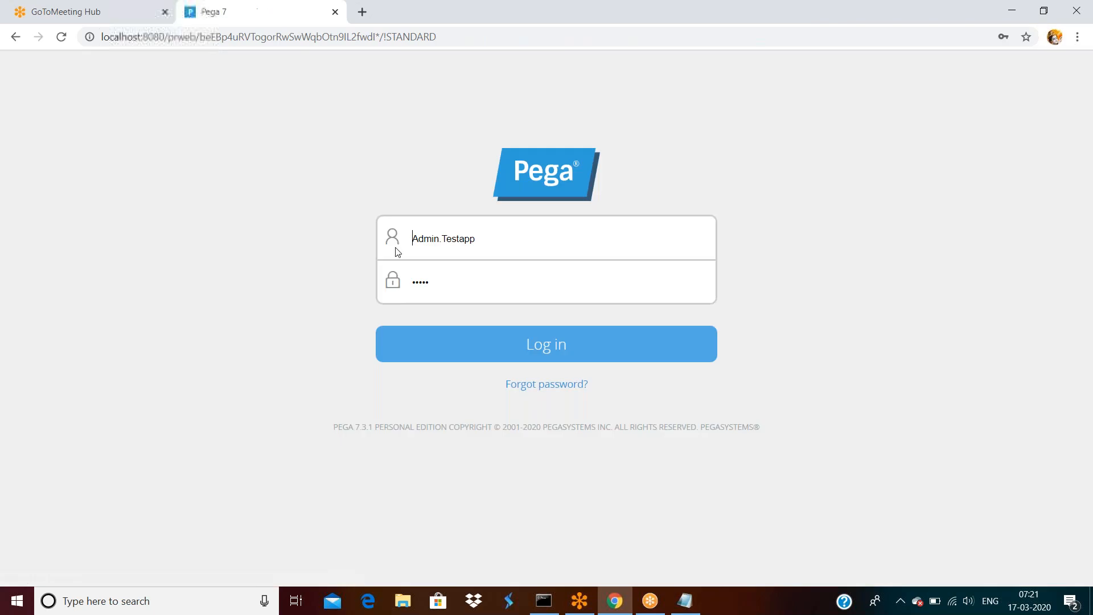
pyautogui.click(556, 351)
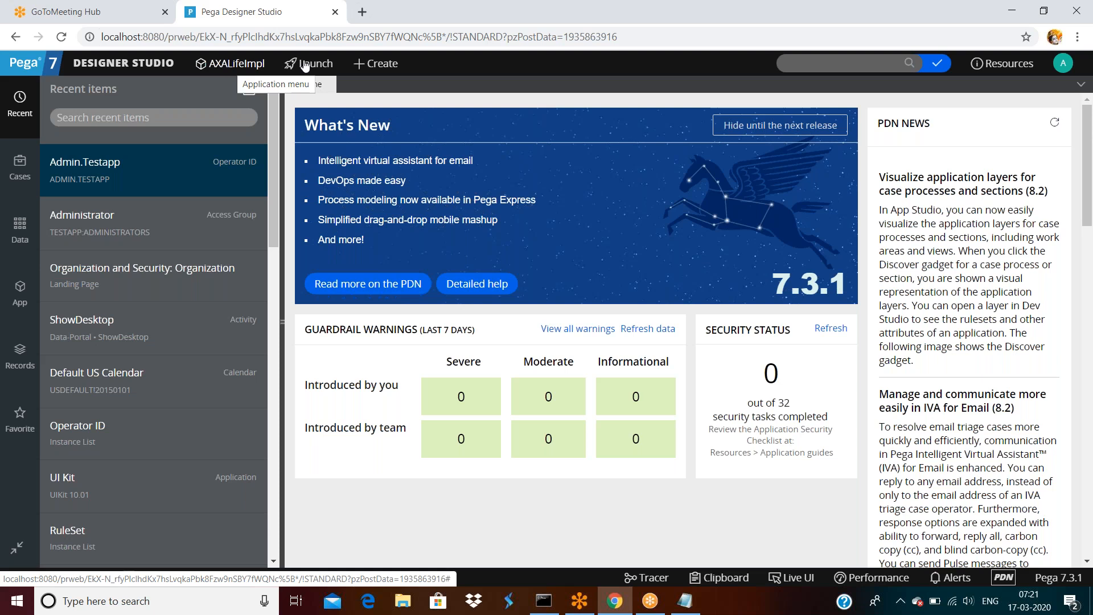
# Open the operator's own record and make Testapp:Administrators the default access group again.
pyautogui.click(1063, 69)
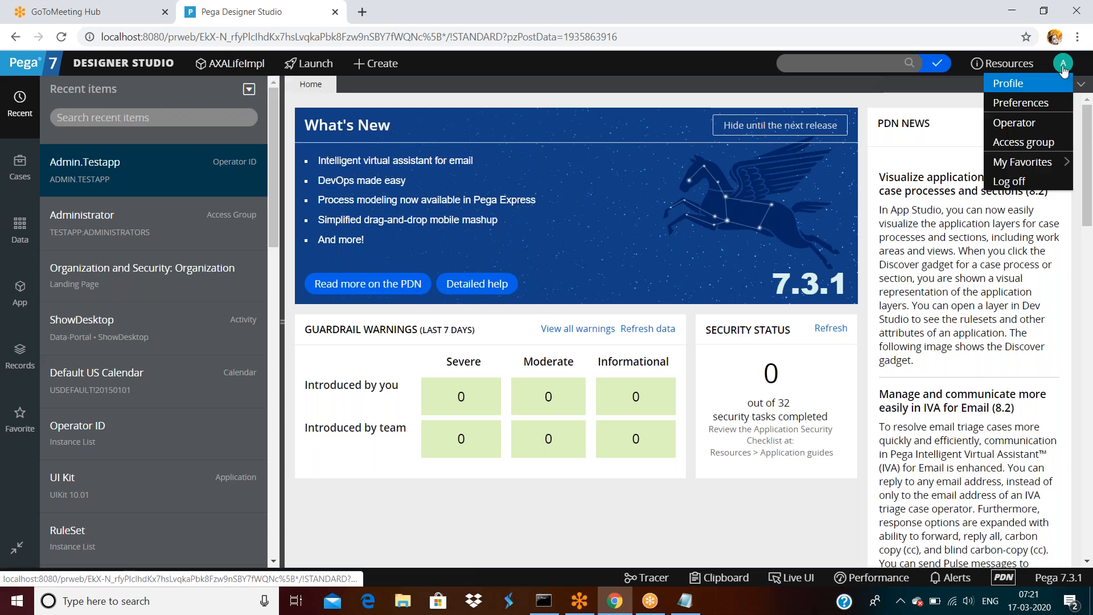
pyautogui.click(148, 189)
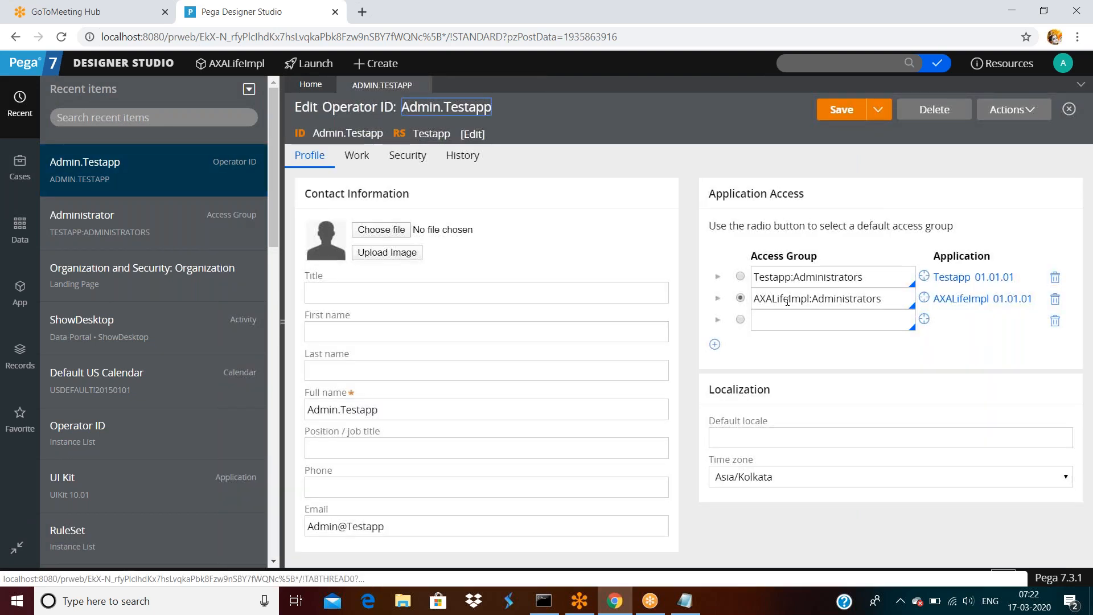
pyautogui.click(740, 277)
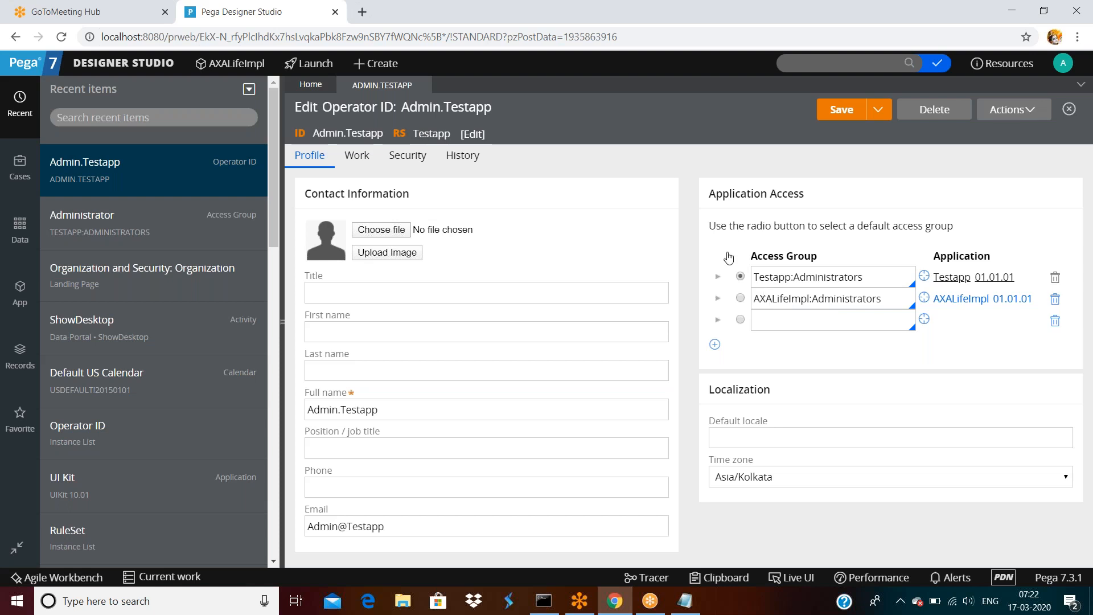
# Reveal the Save as option under the operator record's Save dropdown.
pyautogui.tripleClick(880, 277)
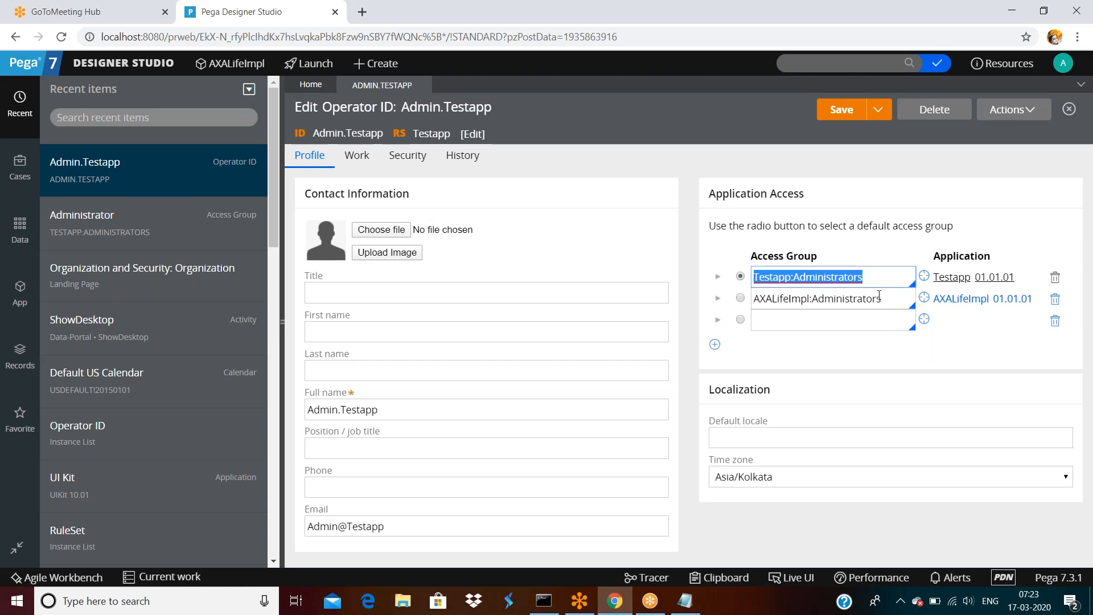
pyautogui.click(876, 278)
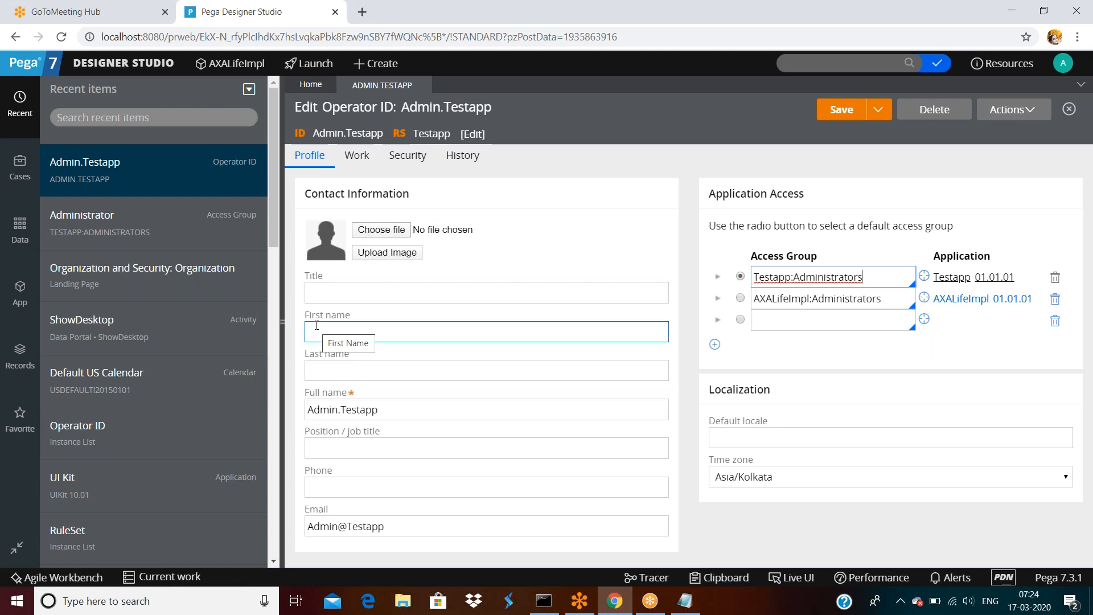
pyautogui.click(879, 109)
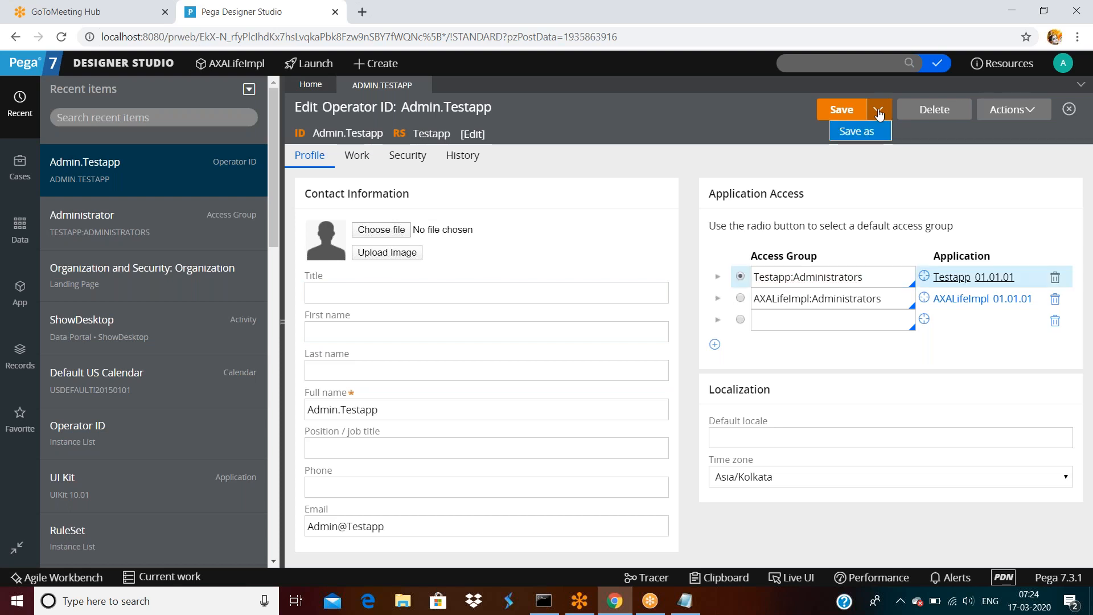
# Save the admin operator as new operator helloop, described 'hello operator', and open it.
pyautogui.click(858, 132)
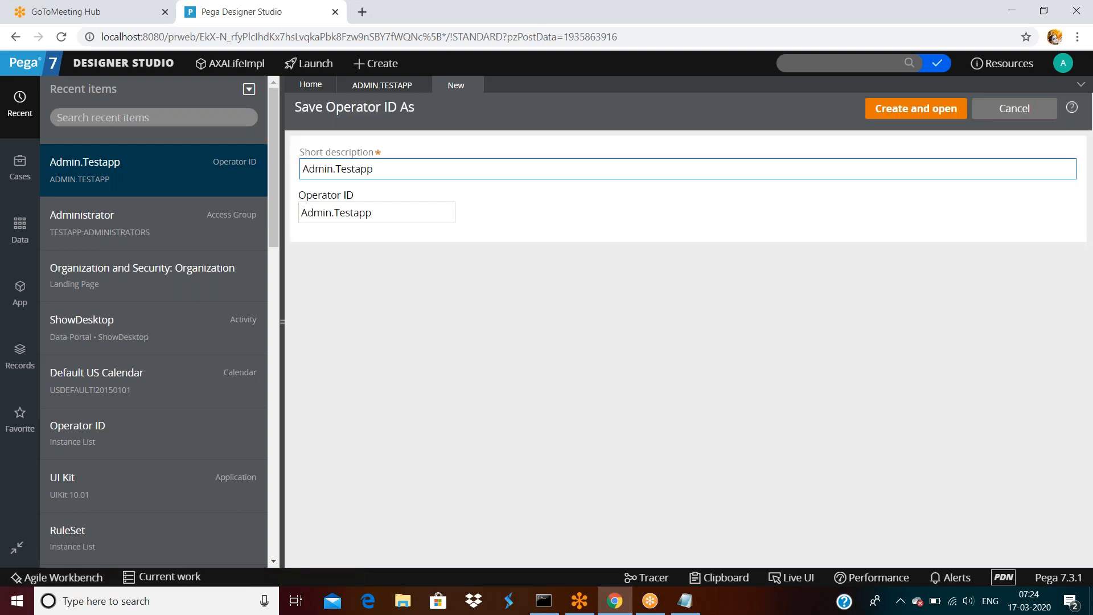
pyautogui.tripleClick(415, 171)
pyautogui.write('h')
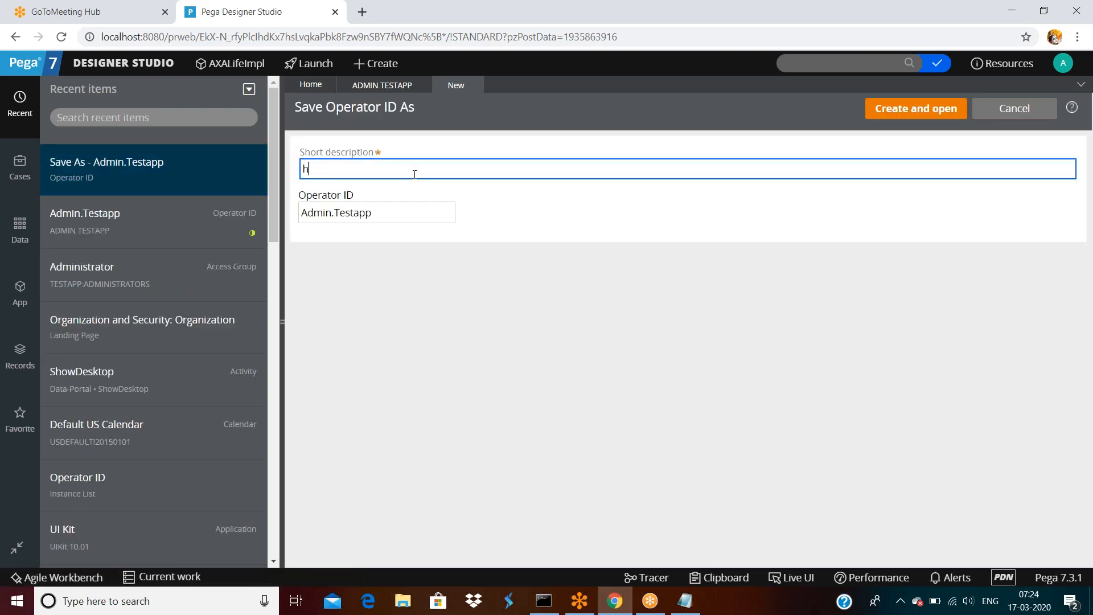
pyautogui.write('ello operator')
pyautogui.press('Tab')
pyautogui.write('helloop')
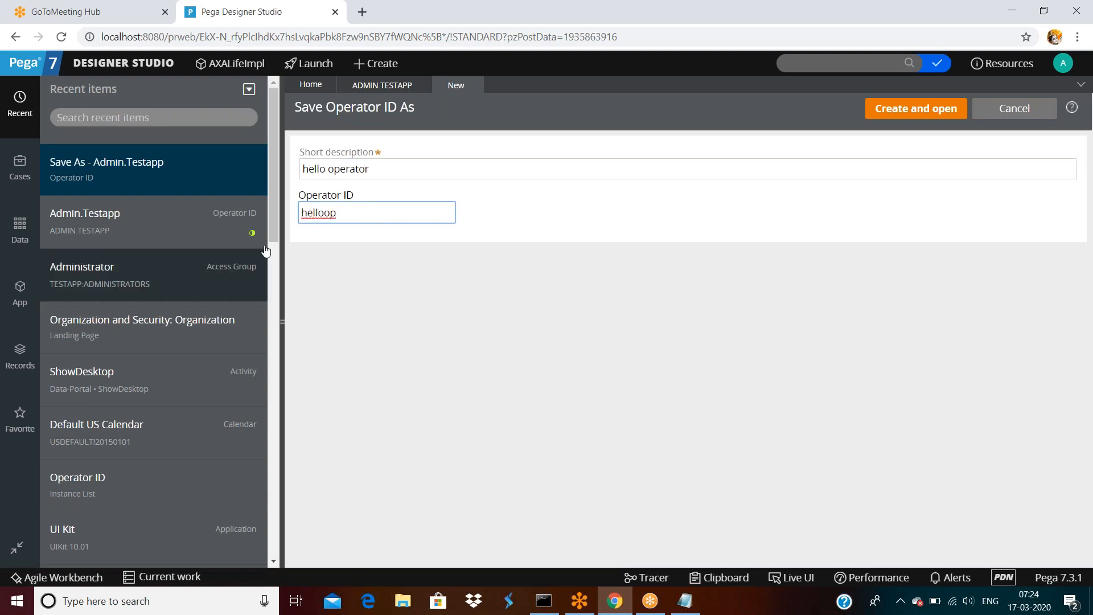
pyautogui.click(924, 122)
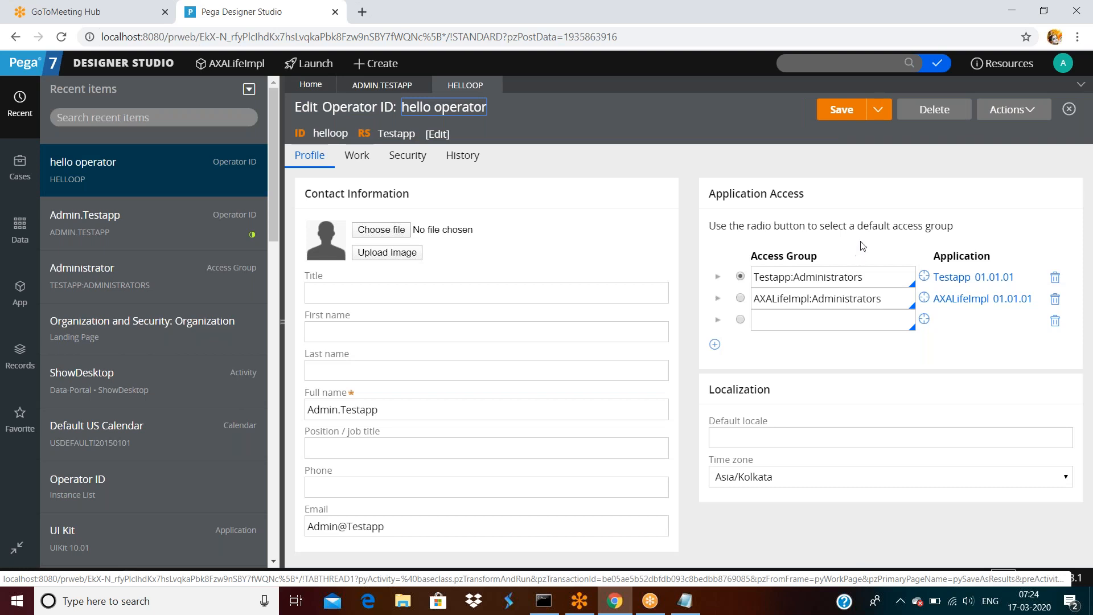
# Enter the new operator's full name and e-mail address on the Profile tab.
pyautogui.click(471, 302)
pyautogui.doubleClick(404, 409)
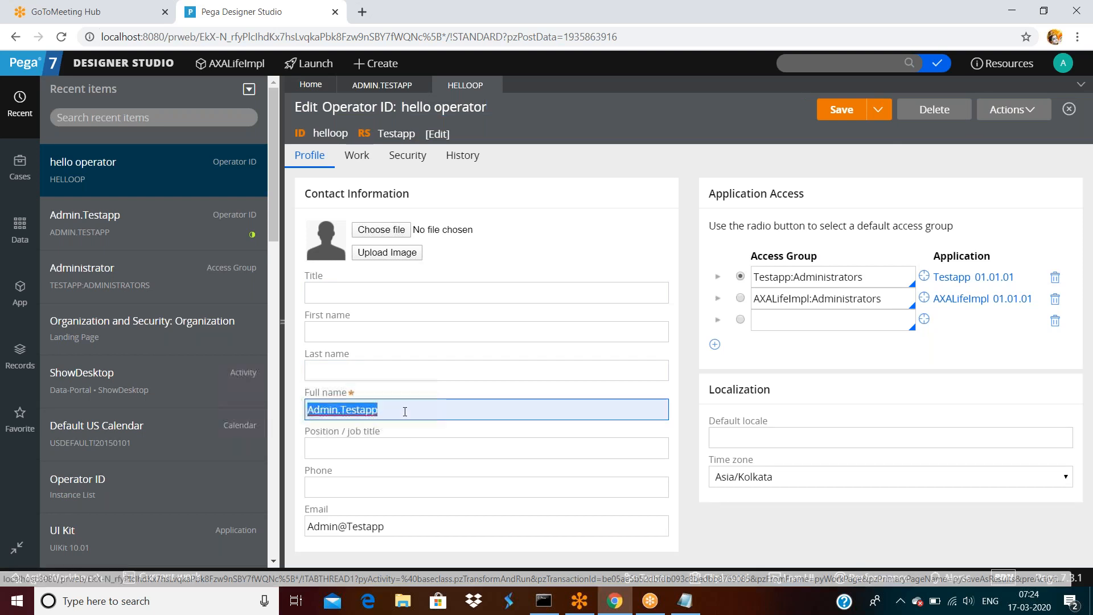
pyautogui.write('hello ope')
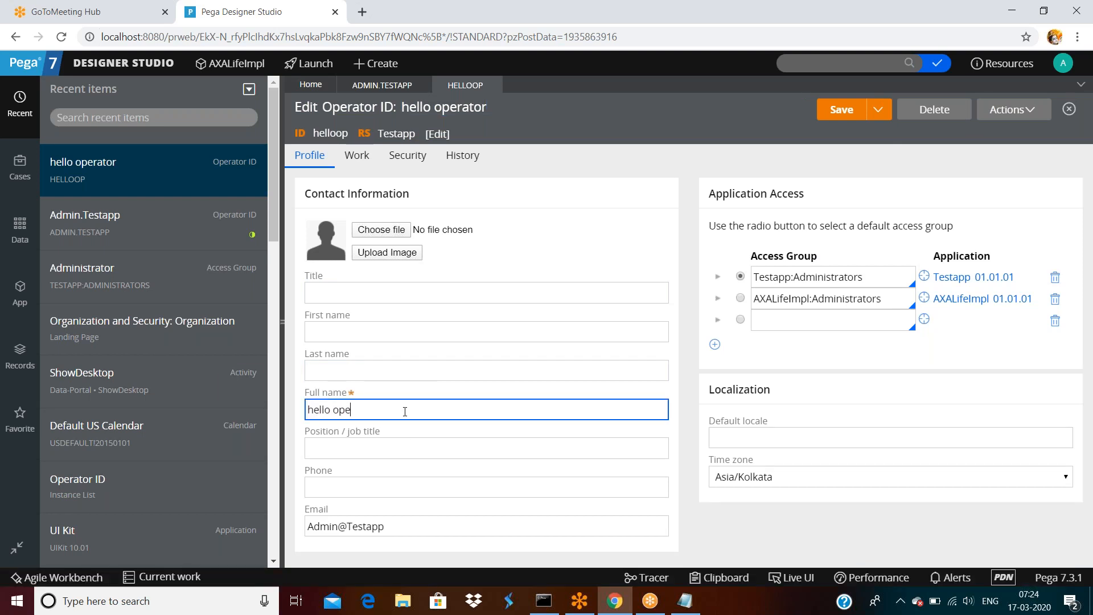
pyautogui.write('rator name')
pyautogui.press('Tab')
pyautogui.press('Tab')
pyautogui.press('Tab')
pyautogui.write('hello')
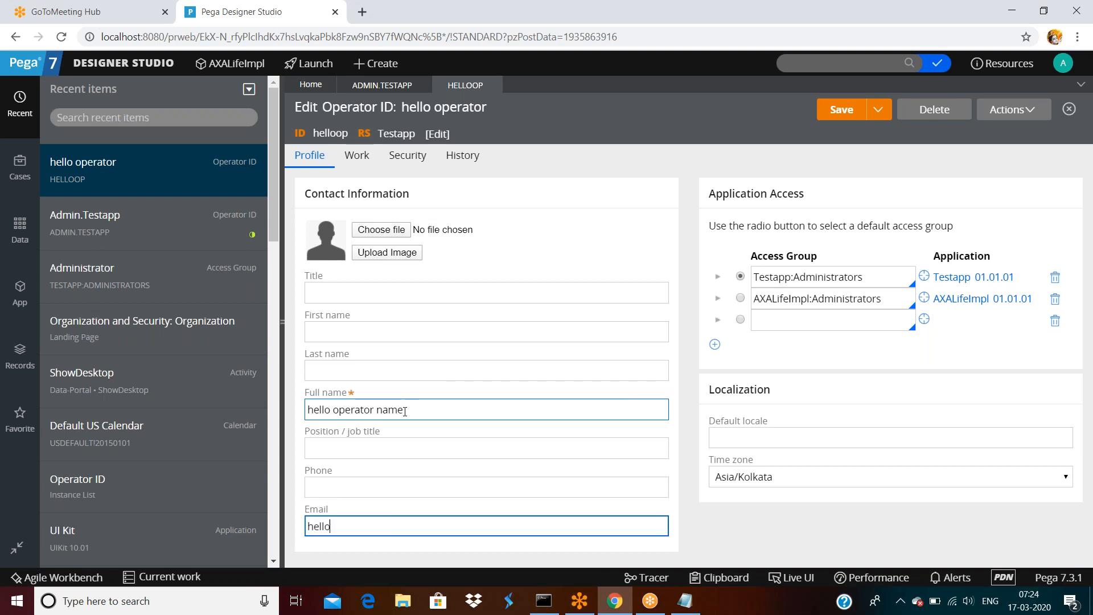
pyautogui.write('@gmal.com')
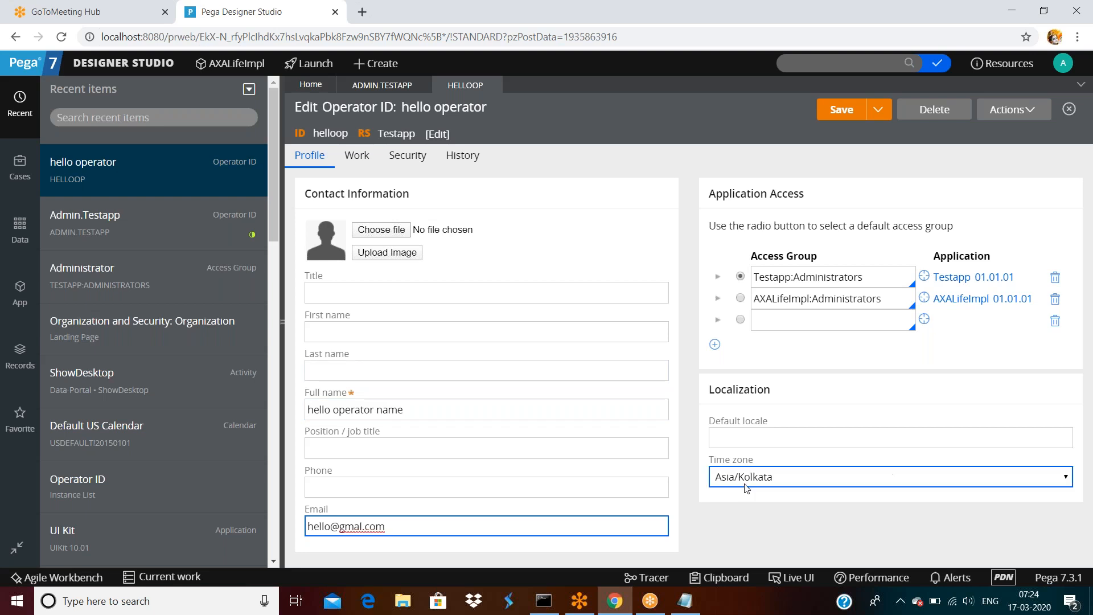
# Set the time zone to EST and make Testapp:Administrators the default access group.
pyautogui.click(764, 478)
pyautogui.click(765, 479)
pyautogui.click(765, 479)
pyautogui.click(759, 141)
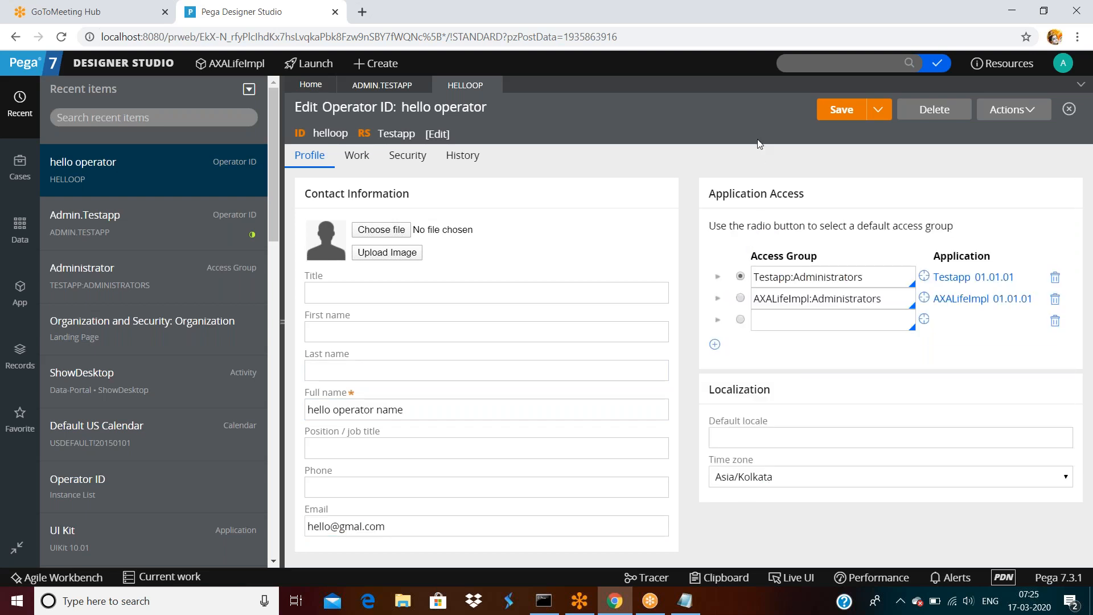
pyautogui.click(756, 478)
pyautogui.press('e')
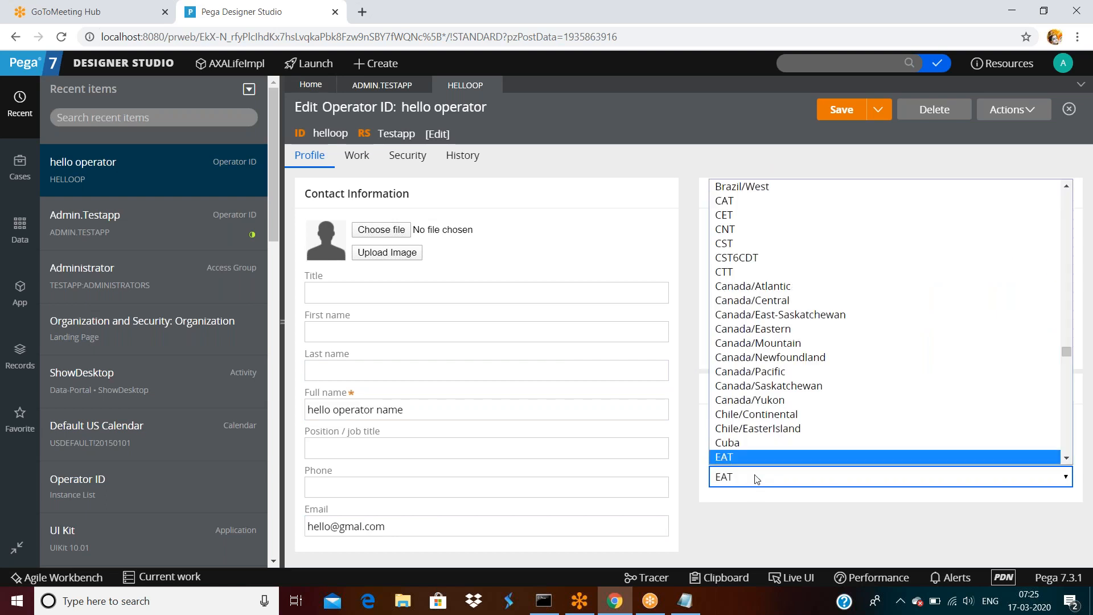
pyautogui.press('s')
pyautogui.press('Return')
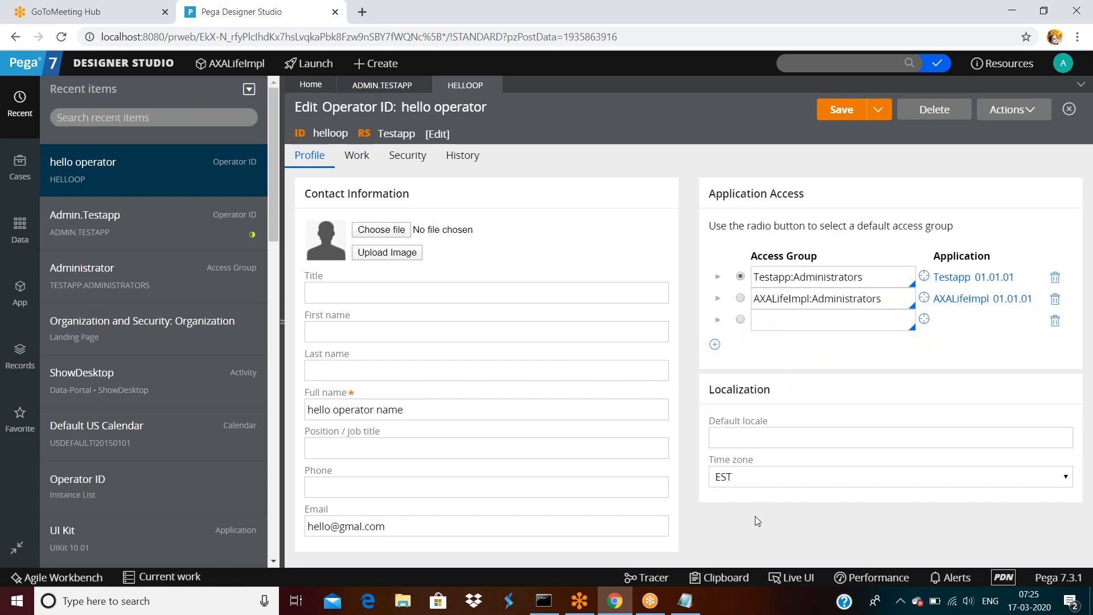
pyautogui.click(741, 276)
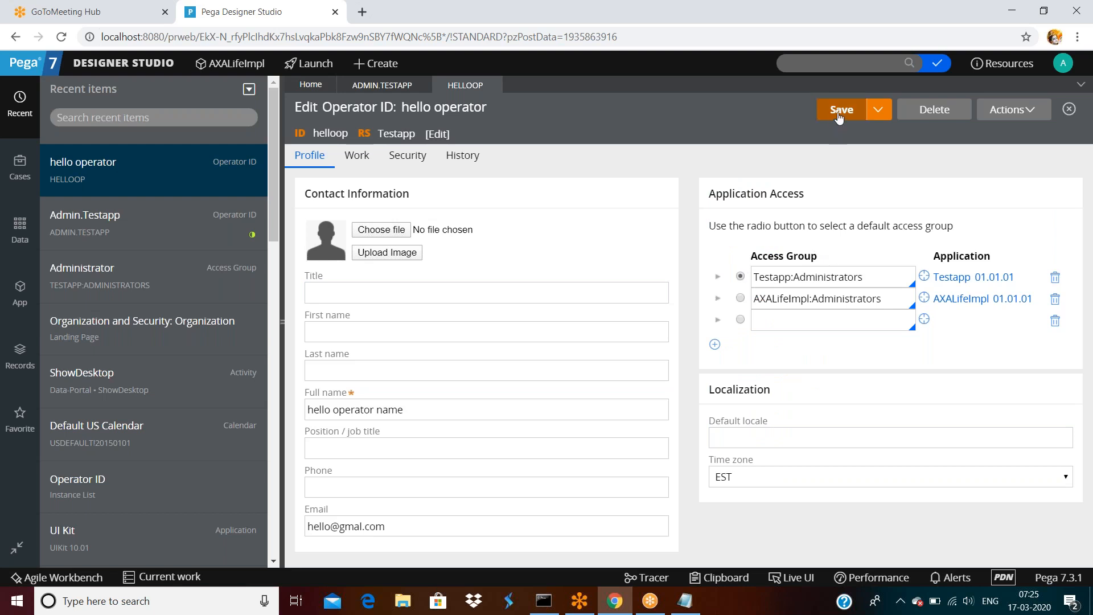
pyautogui.click(415, 163)
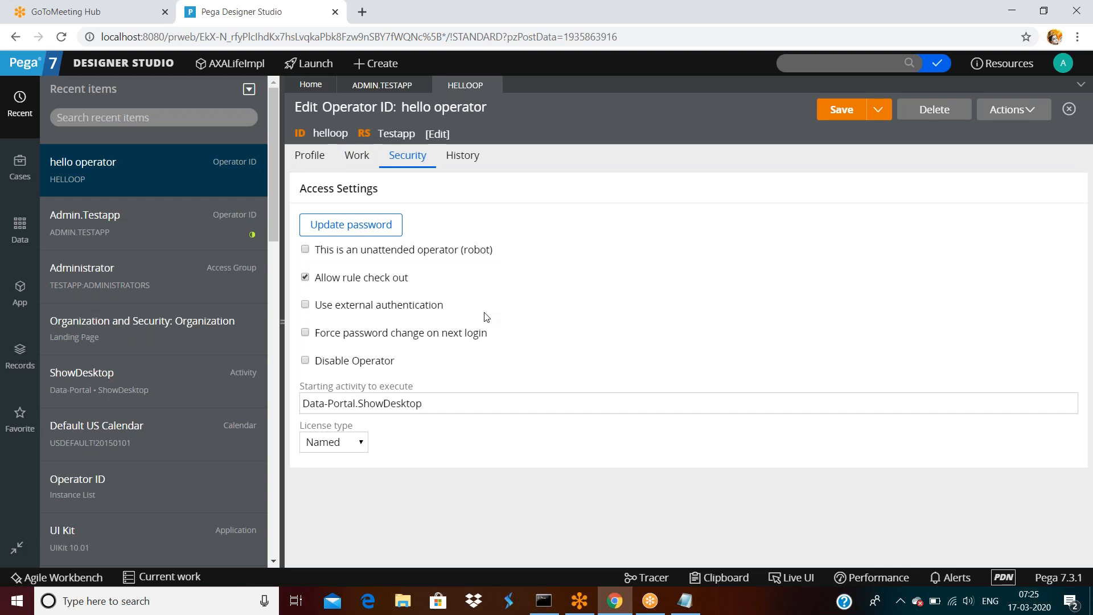
# Force a password change at next login, allow rule check-out, leave robot unchecked, and save.
pyautogui.click(305, 336)
pyautogui.click(305, 249)
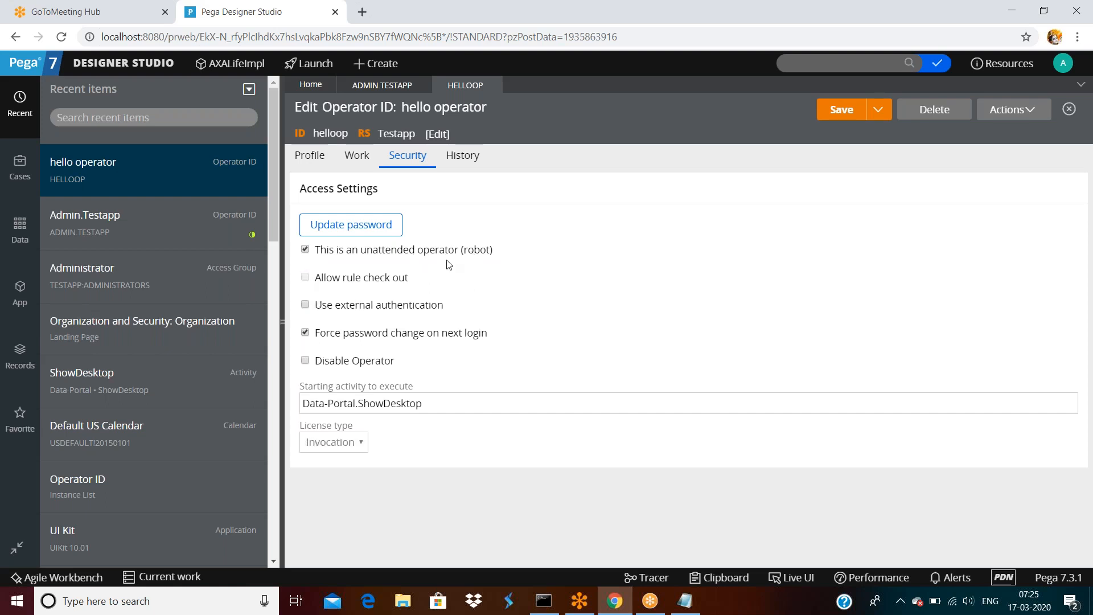
pyautogui.click(305, 249)
pyautogui.click(305, 278)
pyautogui.click(836, 114)
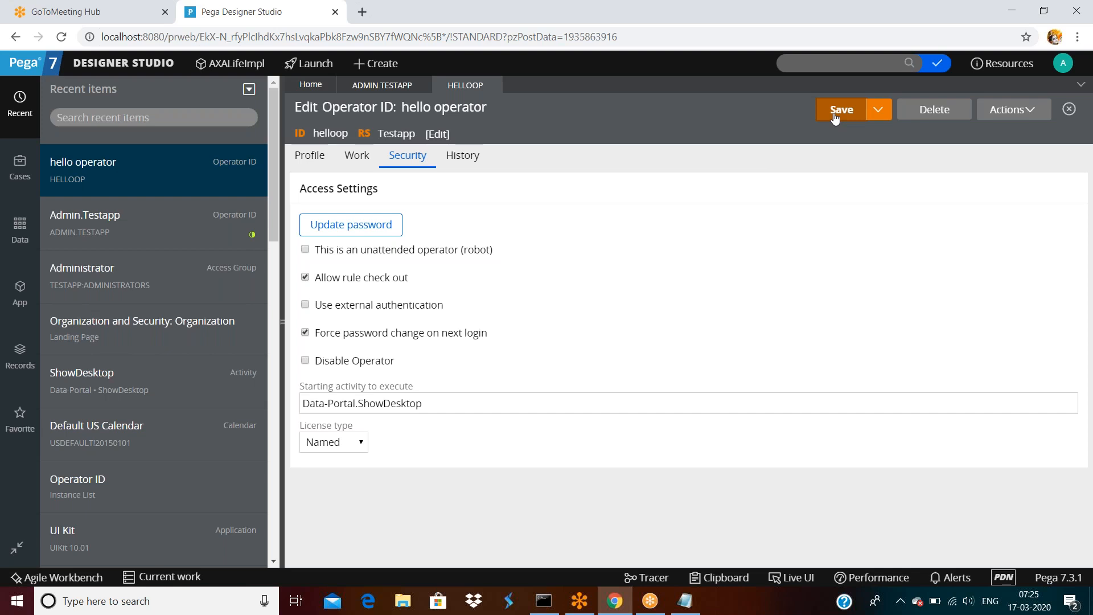
# Log off and sign in as helloop with its password.
pyautogui.click(1063, 68)
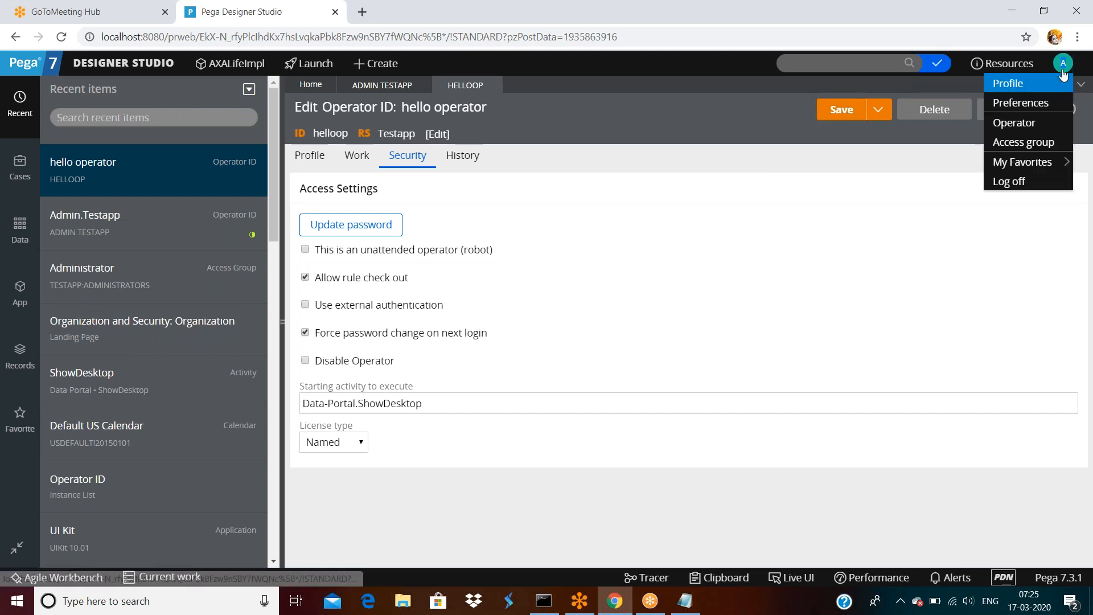
pyautogui.click(1009, 180)
pyautogui.moveTo(500, 238); pyautogui.dragTo(411, 238)
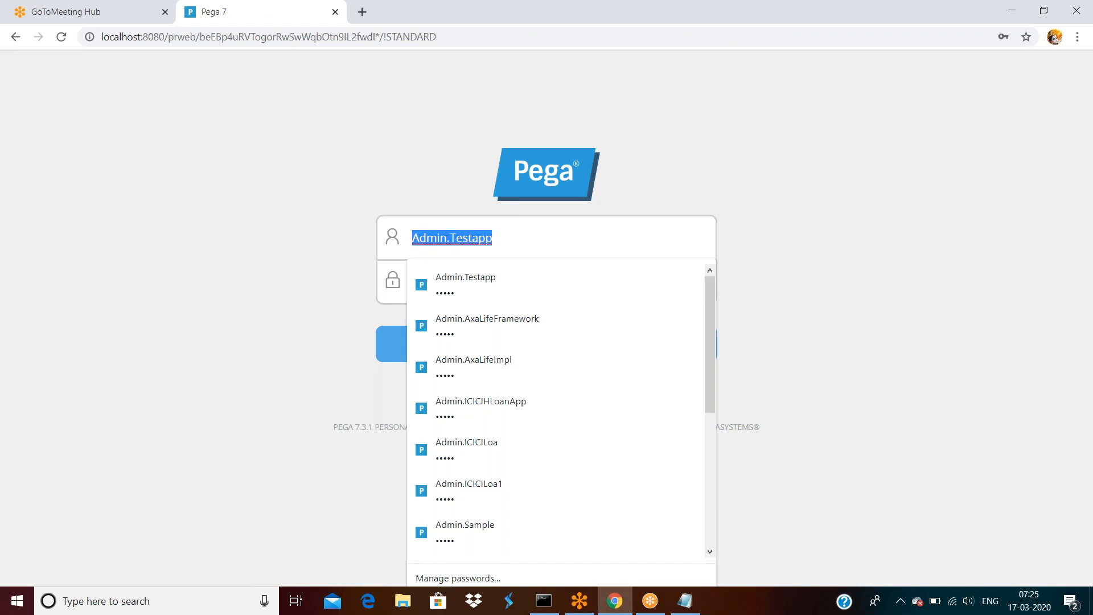
pyautogui.write('hello')
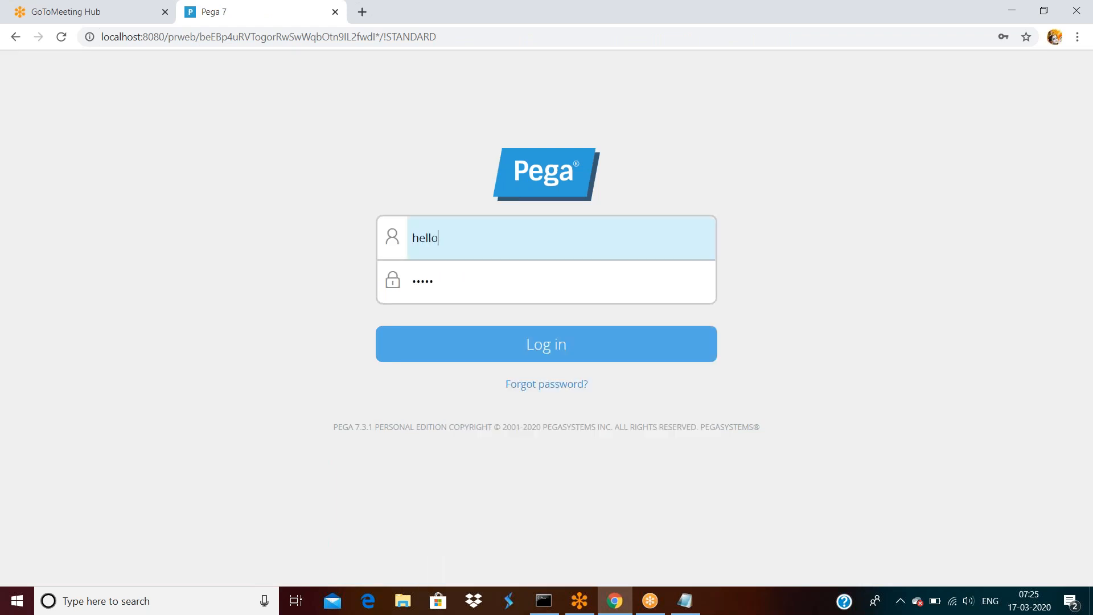
pyautogui.write('op')
pyautogui.press('Tab')
pyautogui.write('••••')
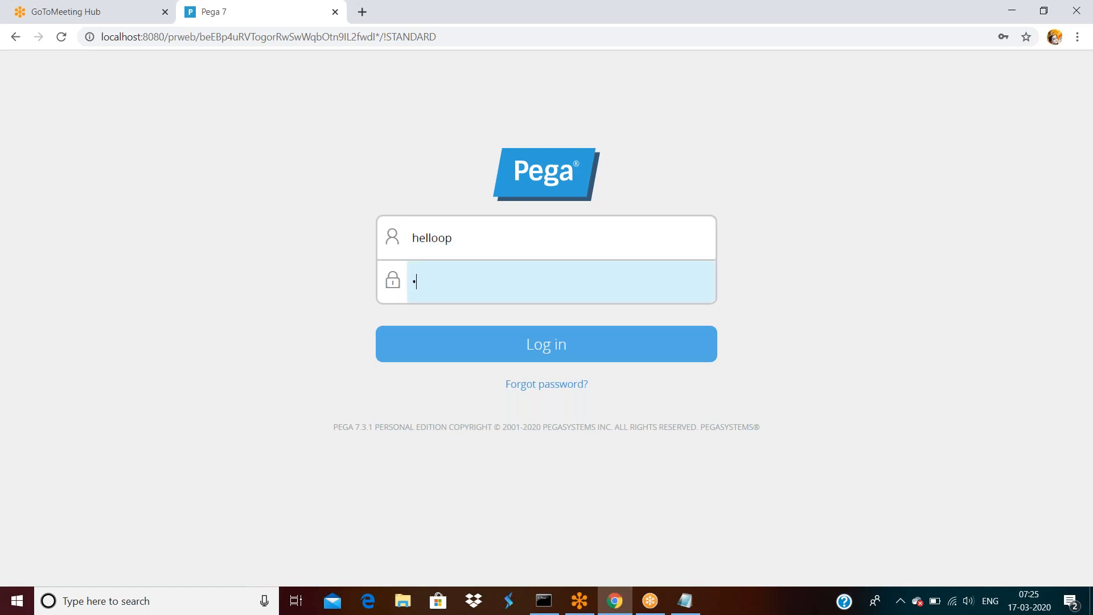
pyautogui.write('•')
pyautogui.press('Return')
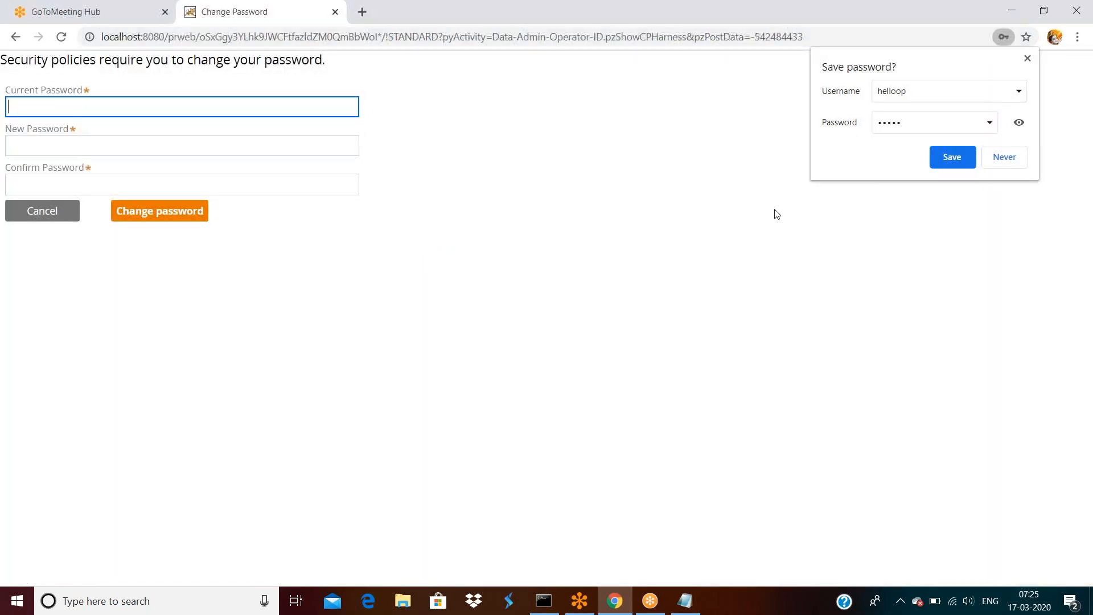
# Decline Chrome's save-password offer and change the operator's password, entering current, new and confirmed passwords.
pyautogui.click(1012, 160)
pyautogui.click(96, 111)
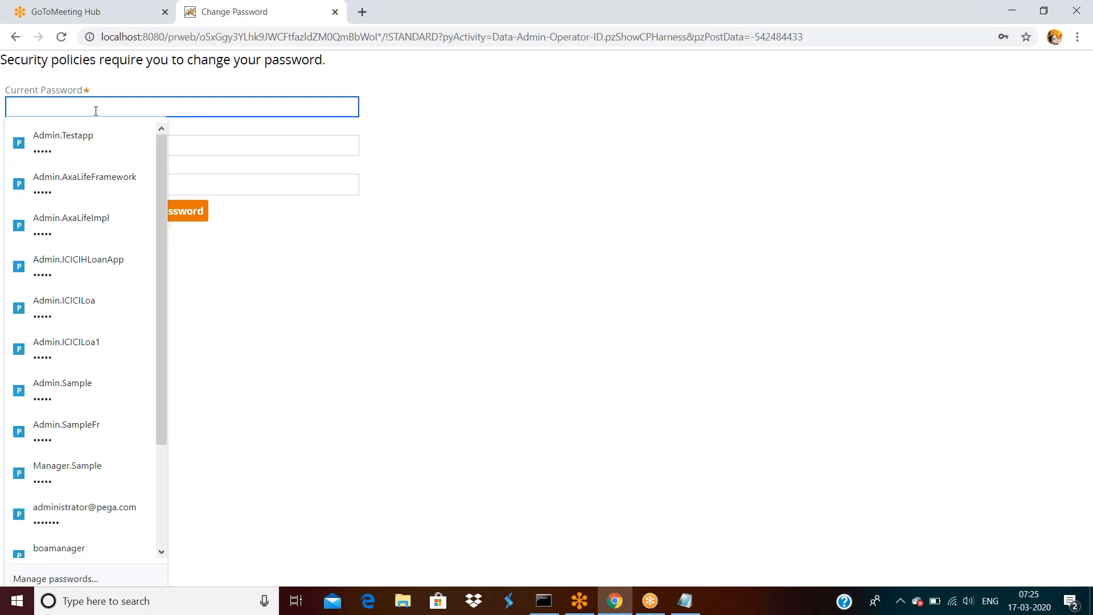
pyautogui.write('rules')
pyautogui.press('Tab')
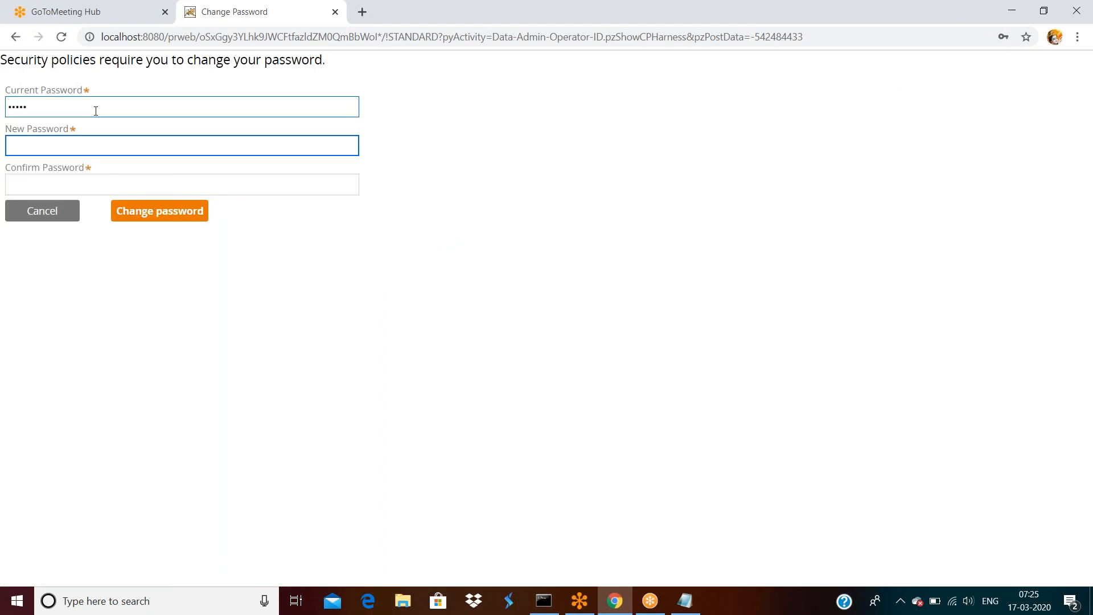
pyautogui.write('rules123')
pyautogui.press('Tab')
pyautogui.write('rules12')
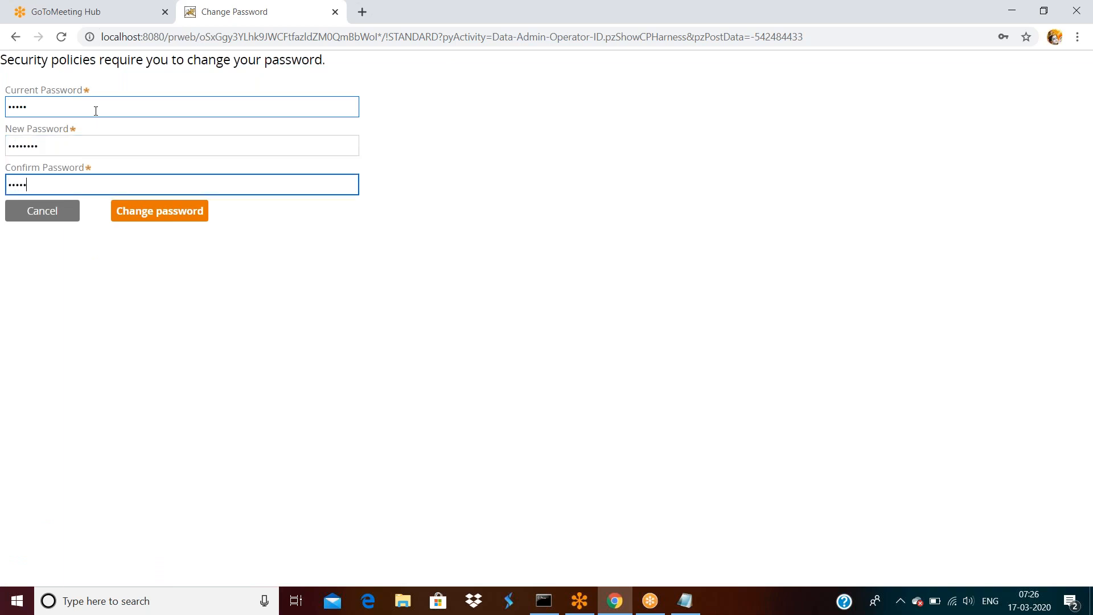
pyautogui.write('3')
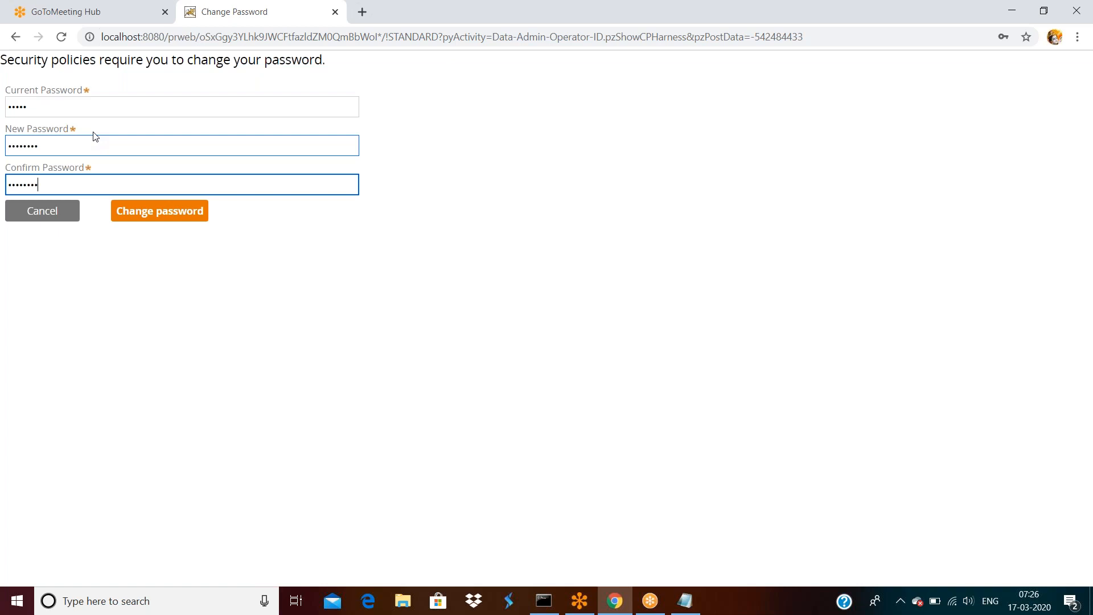
pyautogui.click(143, 217)
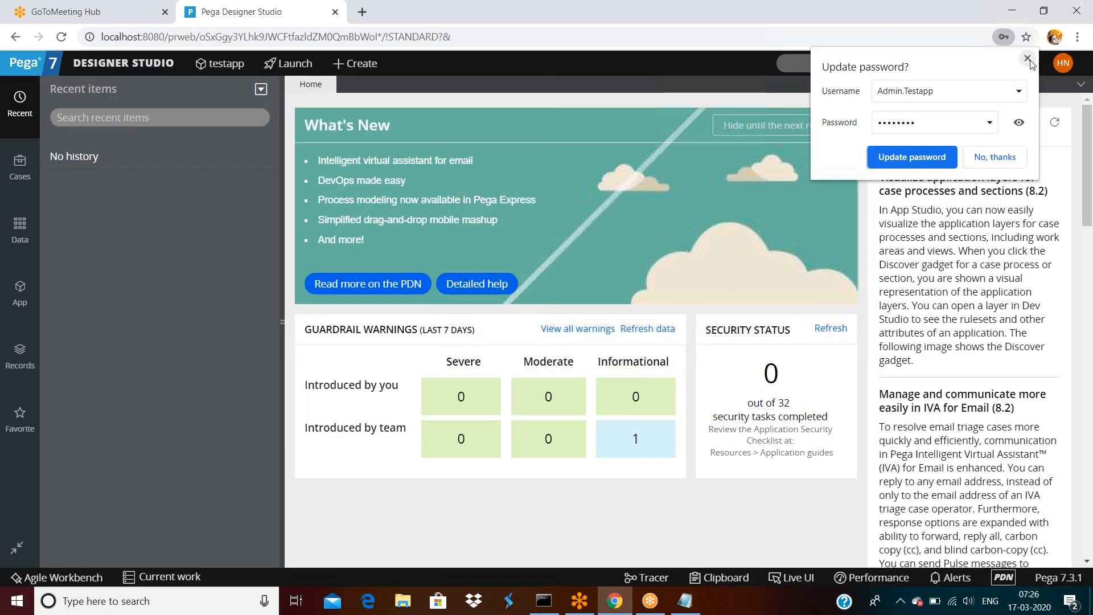
# Dismiss Chrome's Update password prompt.
pyautogui.click(930, 158)
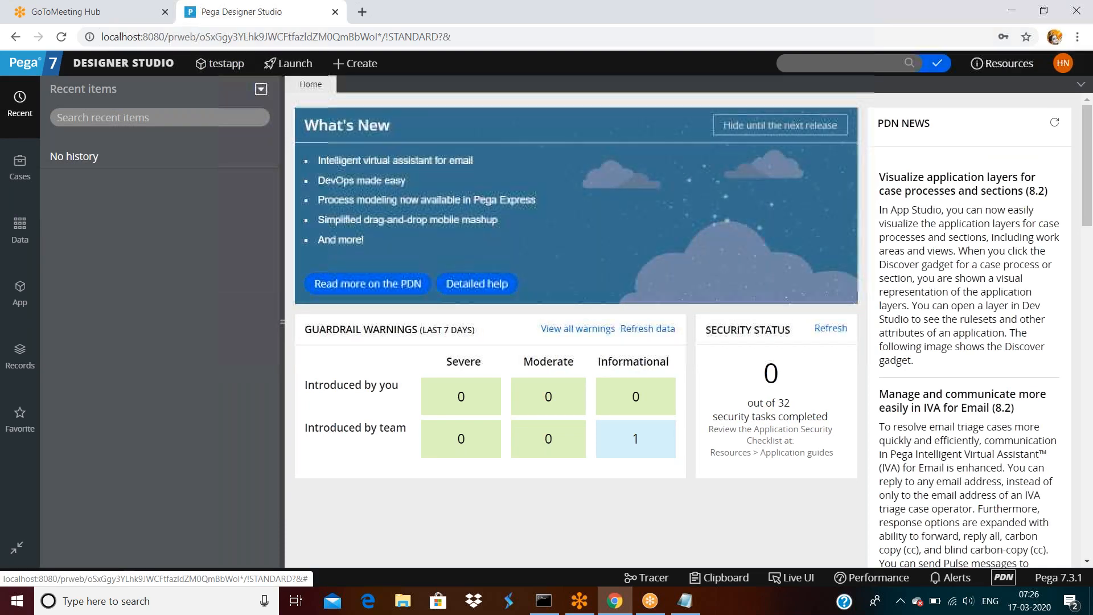
pyautogui.click(1062, 63)
# Tick Disable Operator in helloop's security settings and save the record.
pyautogui.click(1005, 121)
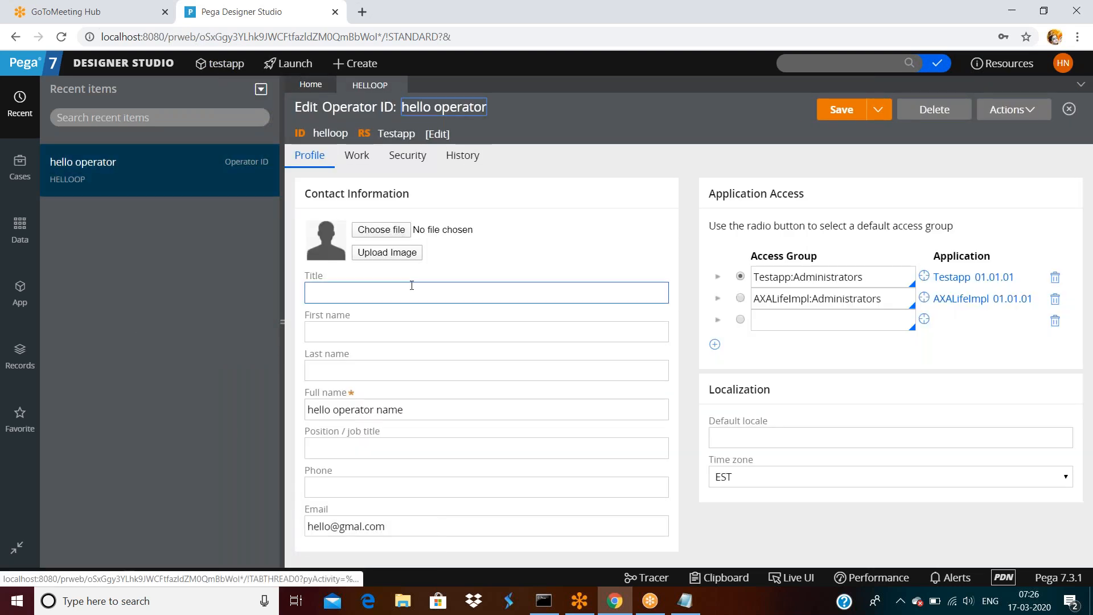
pyautogui.click(416, 156)
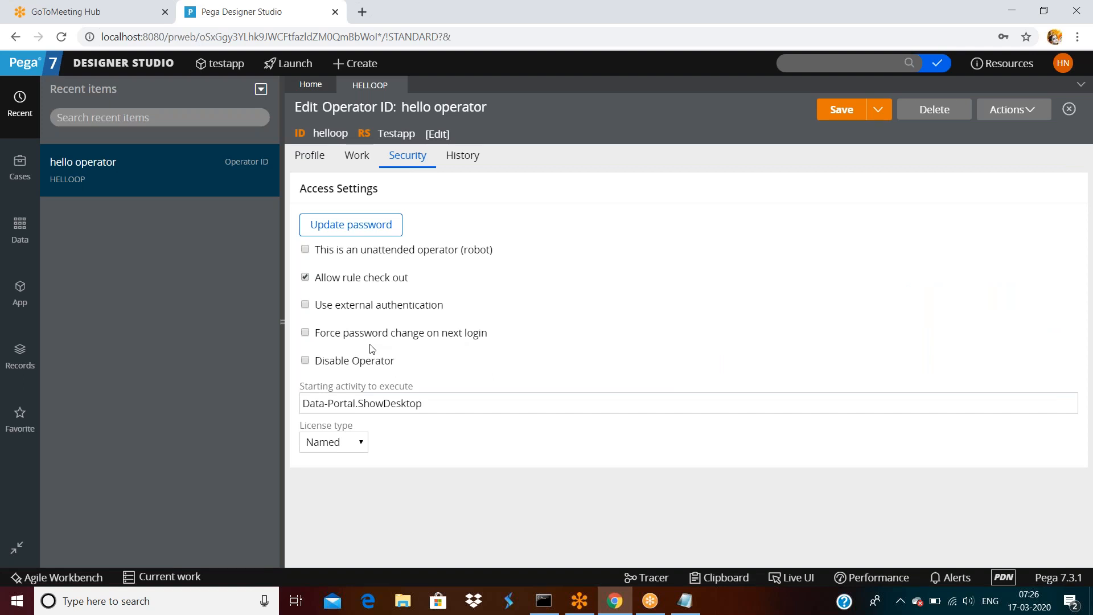
pyautogui.doubleClick(355, 364)
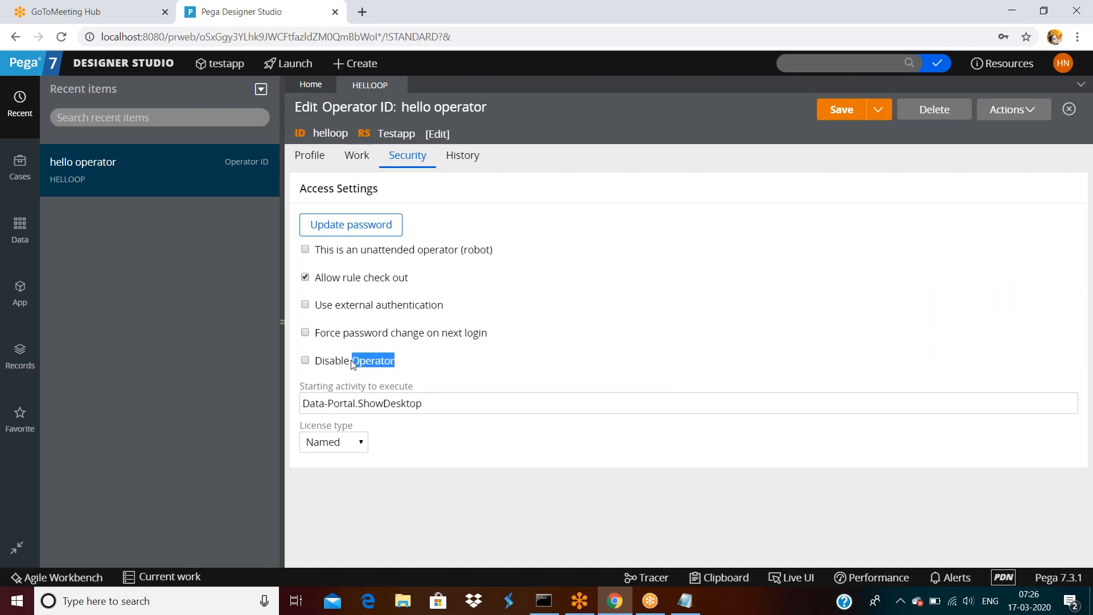
pyautogui.click(306, 362)
pyautogui.click(841, 110)
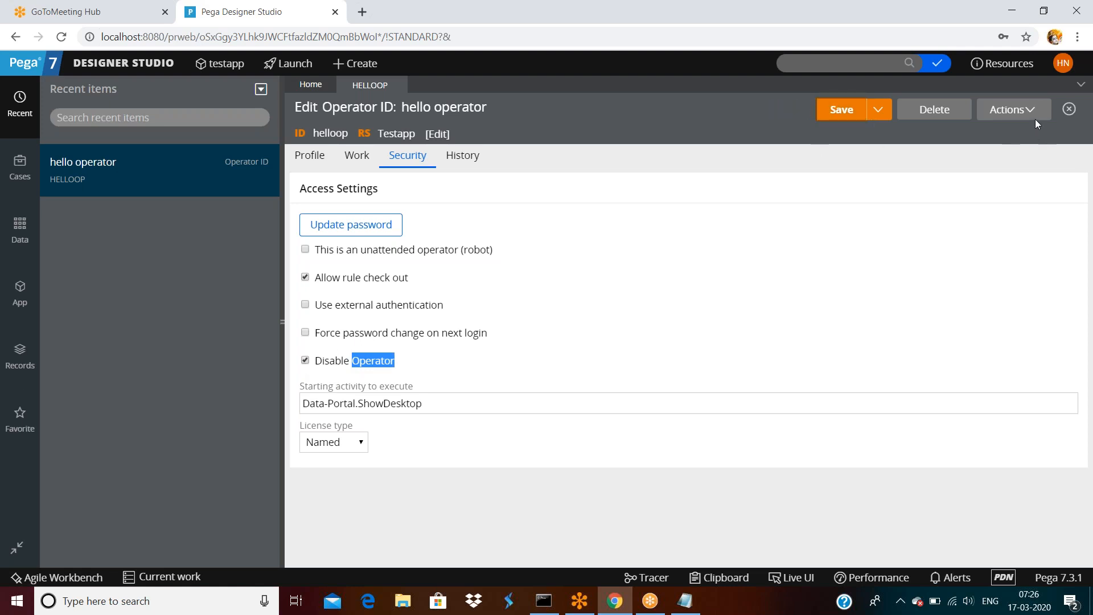
pyautogui.click(1063, 64)
# Log off and try signing in as the disabled helloop operator, getting Authentication Failed.
pyautogui.click(1025, 186)
pyautogui.click(519, 234)
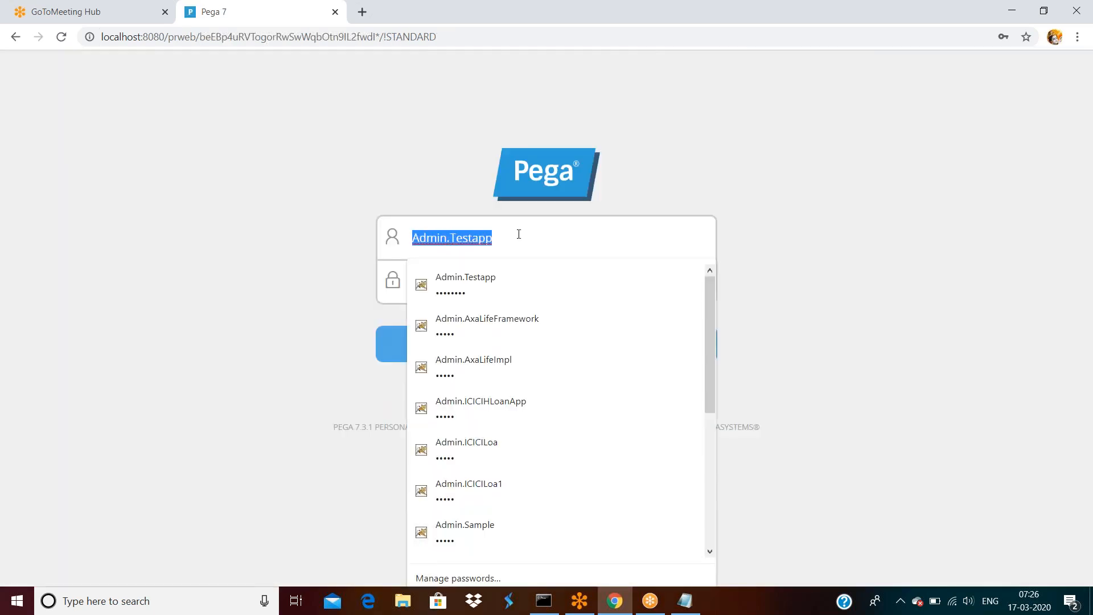
pyautogui.write('helloop')
pyautogui.press('Tab')
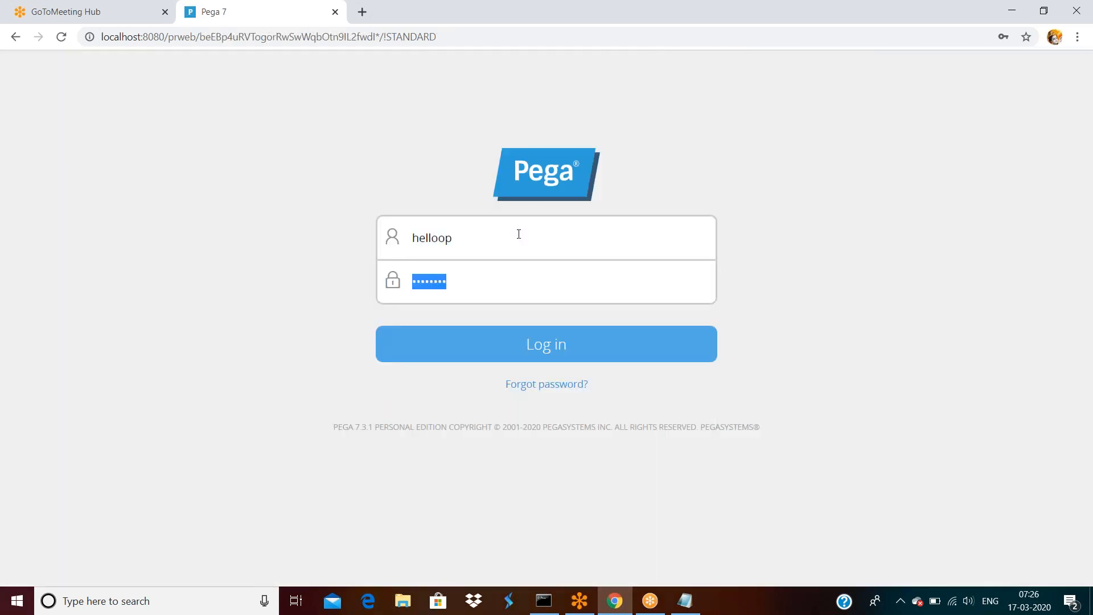
pyautogui.write('•••••')
pyautogui.press('Return')
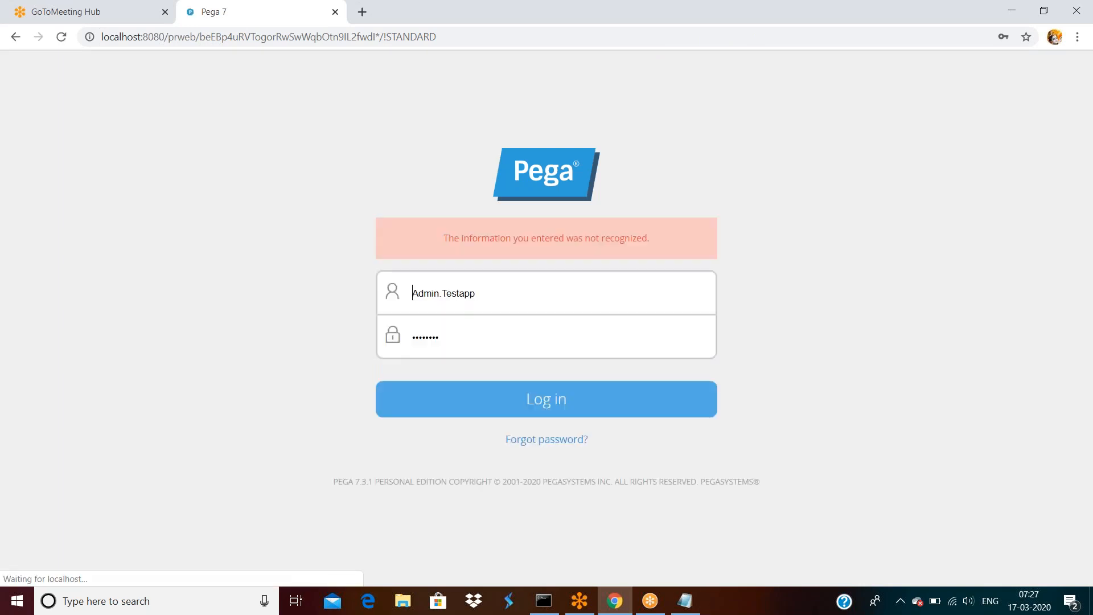
# Attempt to log back in as the administrator from the failed-login page.
pyautogui.click(507, 297)
pyautogui.click(729, 295)
pyautogui.click(489, 341)
pyautogui.doubleClick(489, 341)
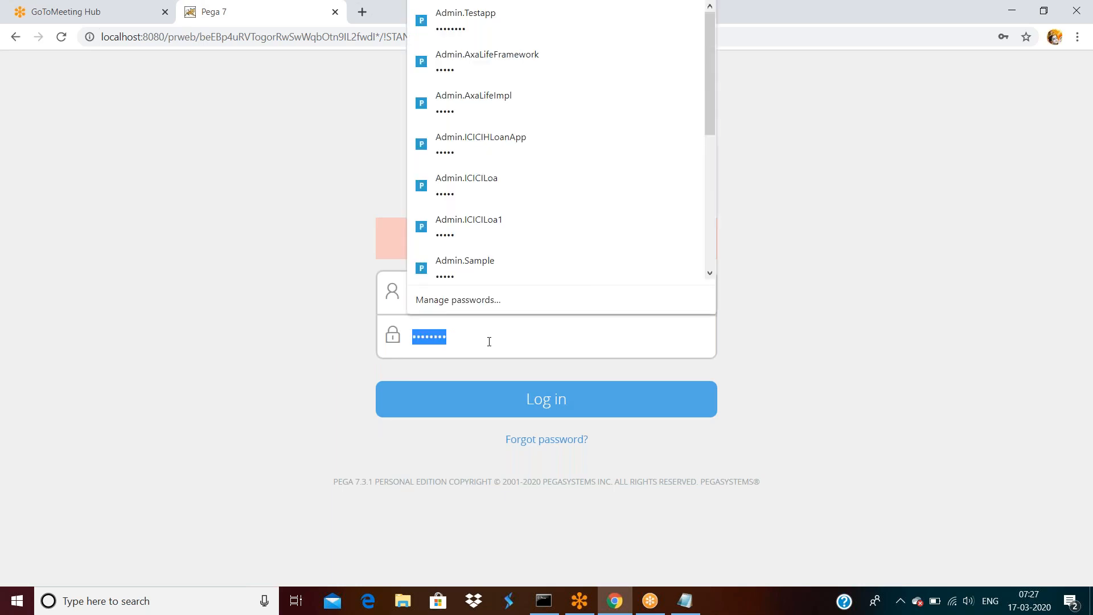
pyautogui.click(557, 400)
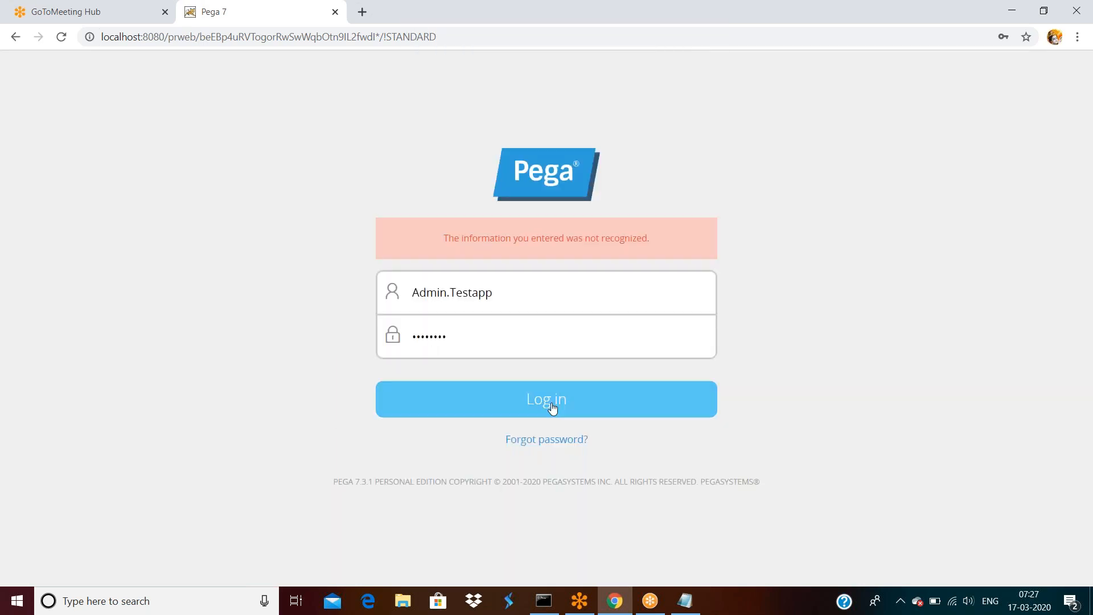
pyautogui.click(552, 405)
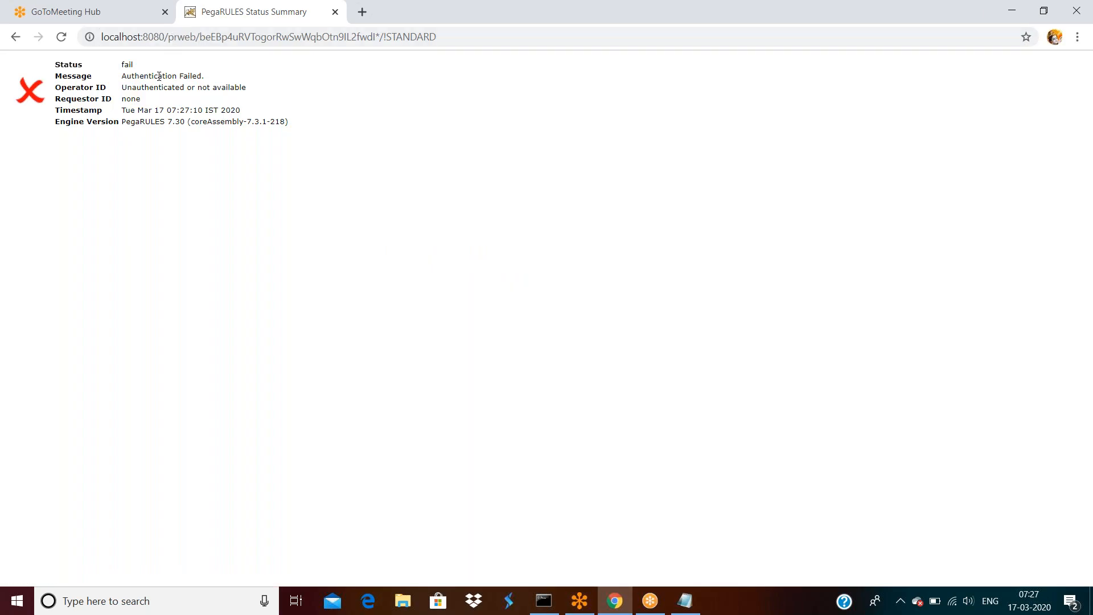
# Strip the session part from the URL and sign in as the administrator on the plain login page.
pyautogui.moveTo(198, 38); pyautogui.dragTo(443, 28)
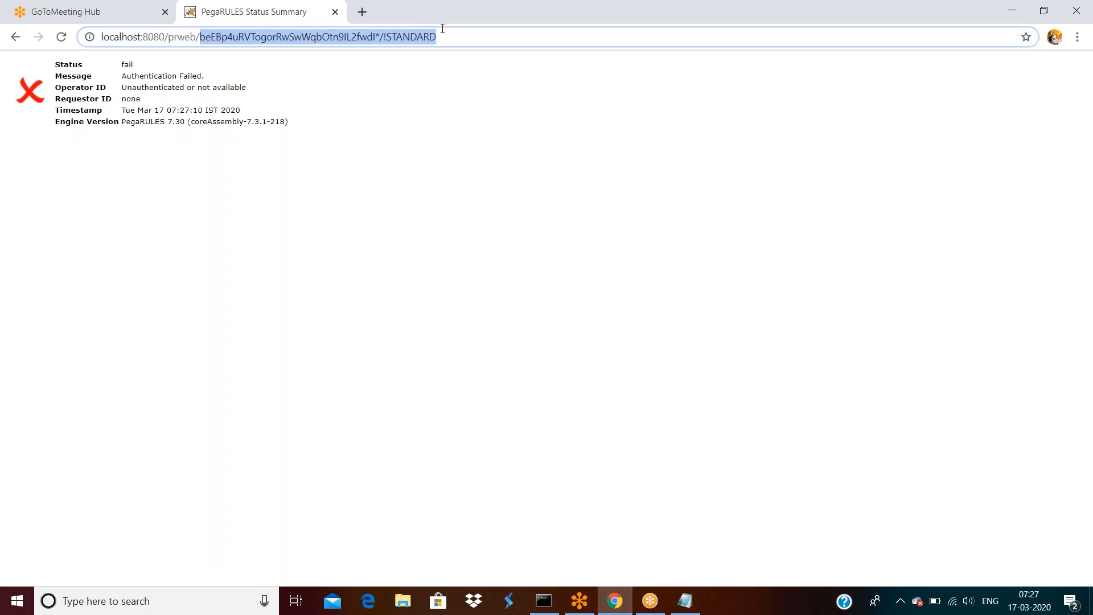
pyautogui.press('BackSpace')
pyautogui.press('Return')
pyautogui.click(490, 277)
pyautogui.hotkey('ctrl', 'a')
pyautogui.write('rules')
pyautogui.press('Return')
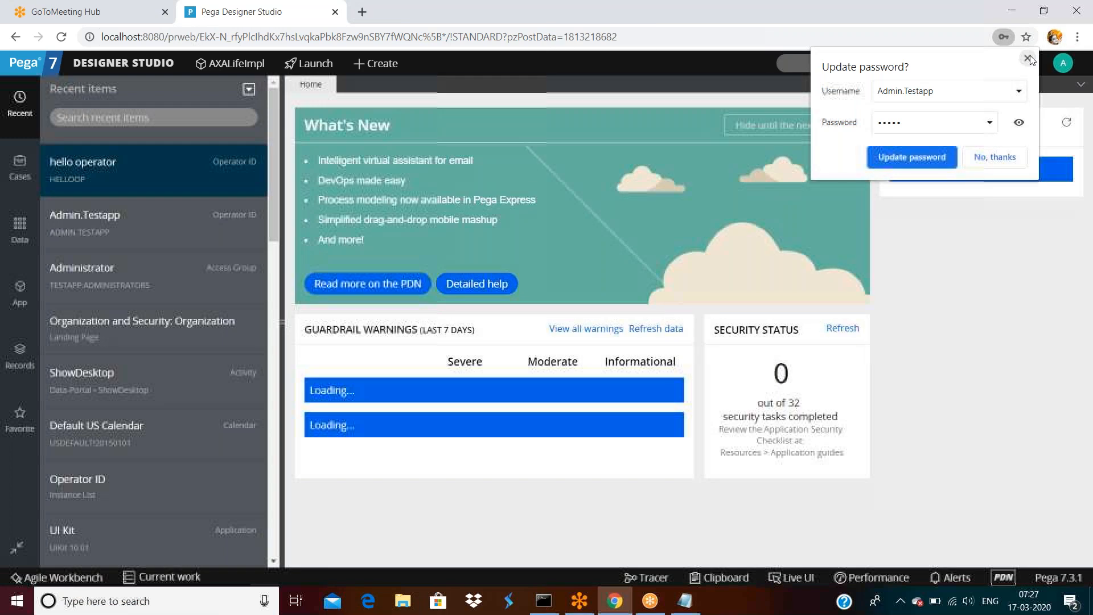
# Dismiss the browser's password prompt and reopen the helloop operator record from Recent items.
pyautogui.click(1025, 59)
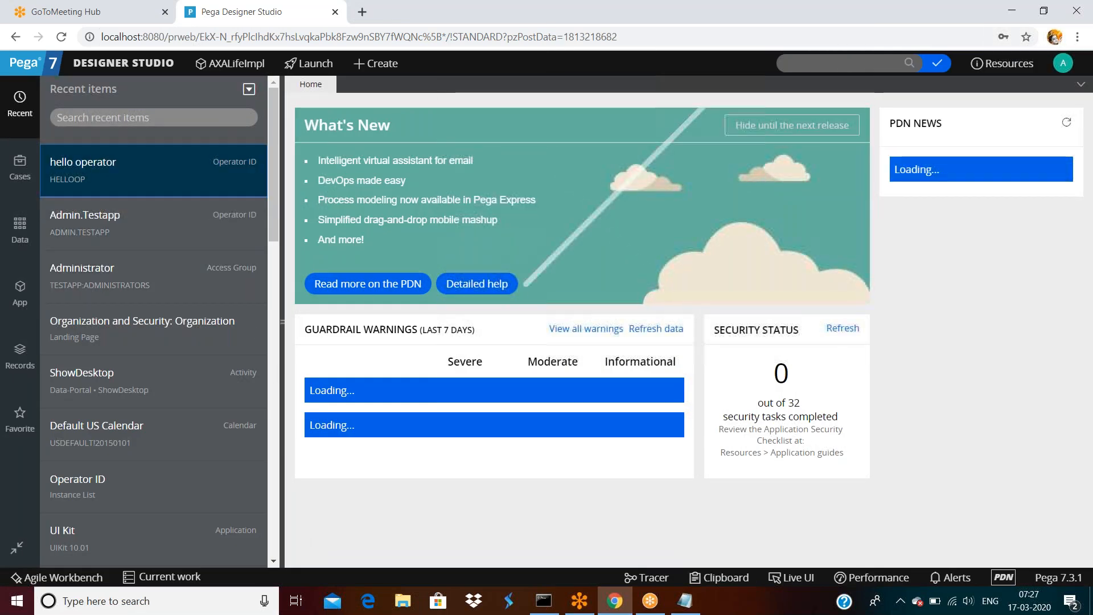
pyautogui.click(74, 171)
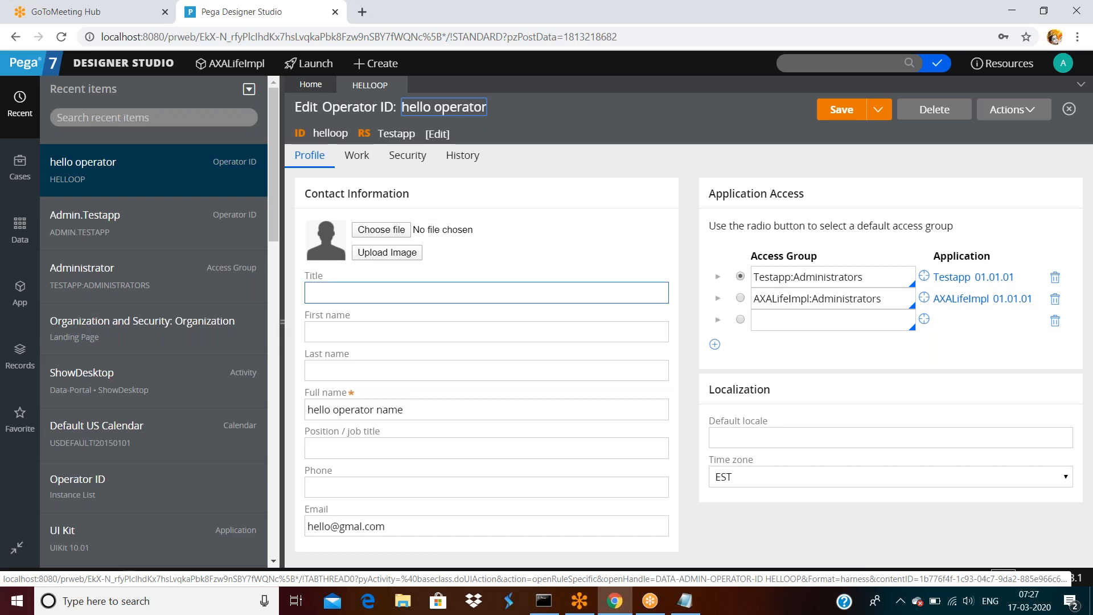
pyautogui.click(128, 62)
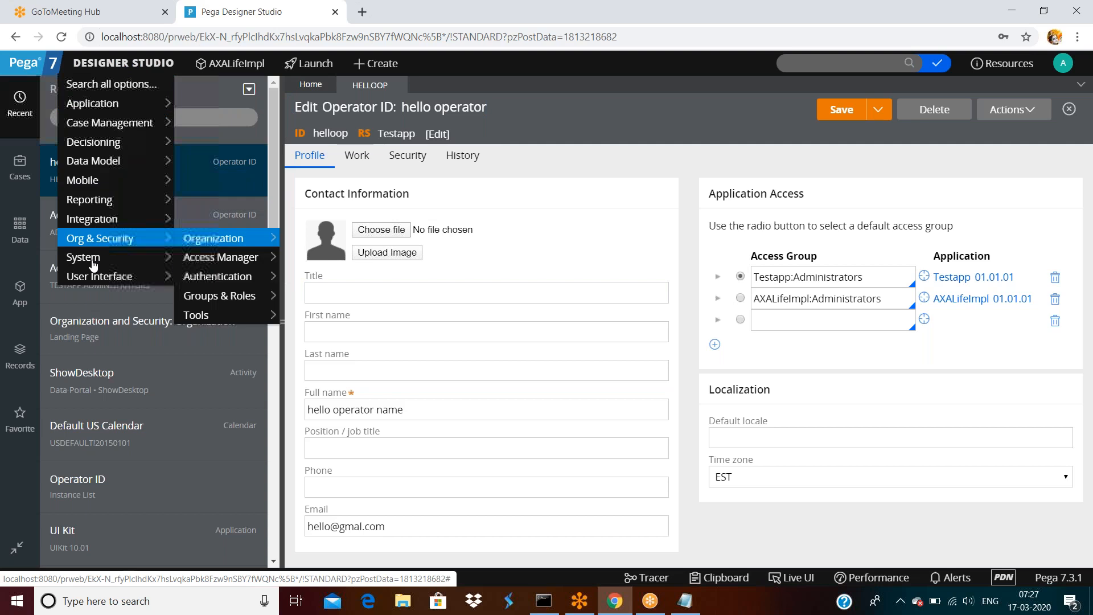
pyautogui.moveTo(92, 277)
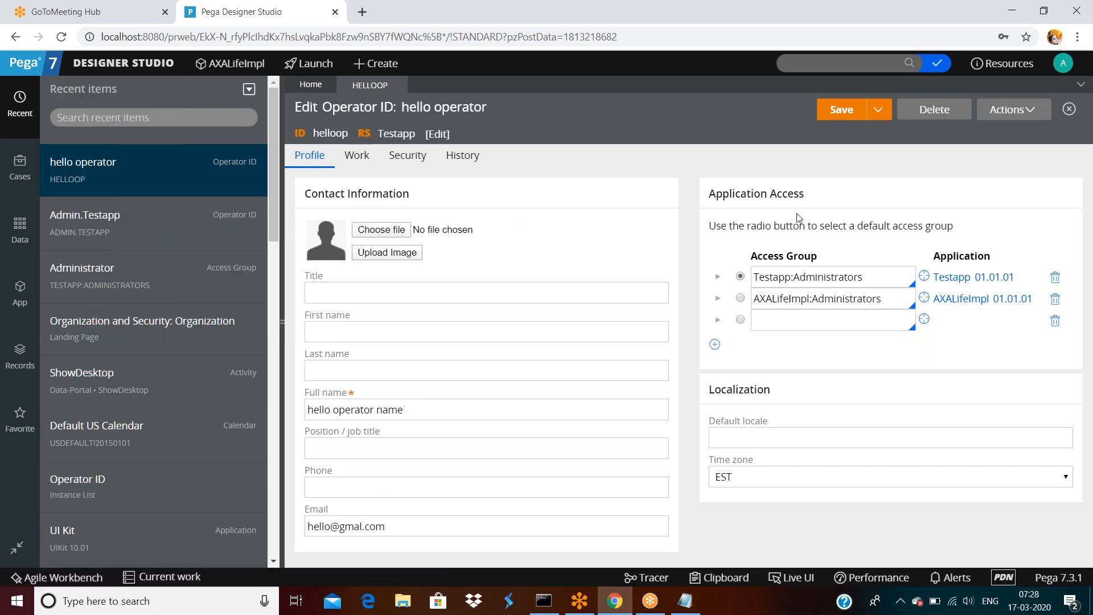
# Open the helloop operator's Security tab, then cancel a started password update.
pyautogui.click(408, 162)
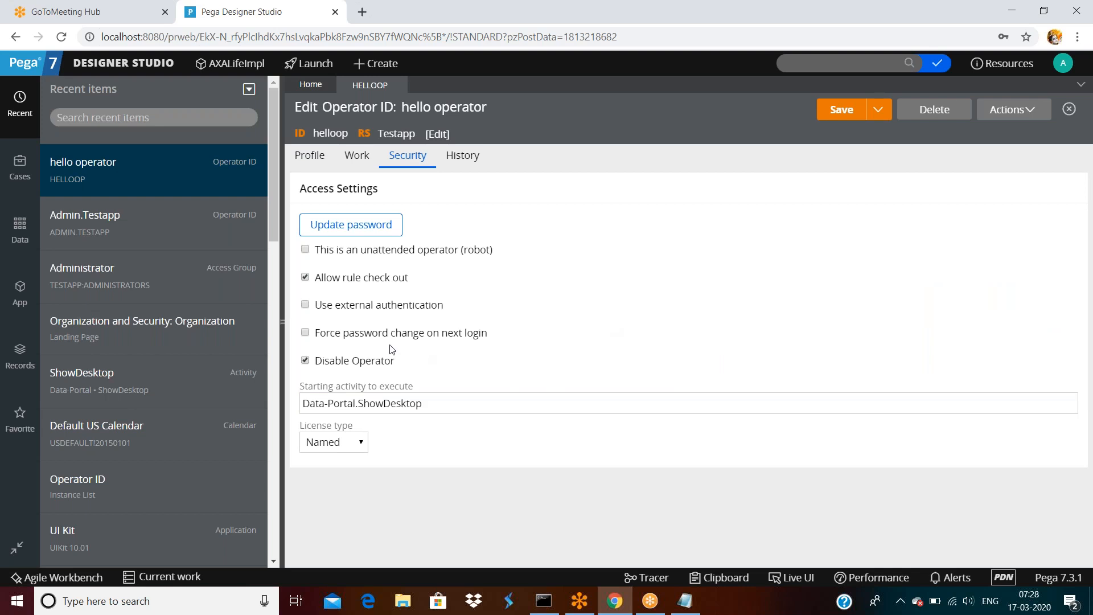
pyautogui.click(368, 230)
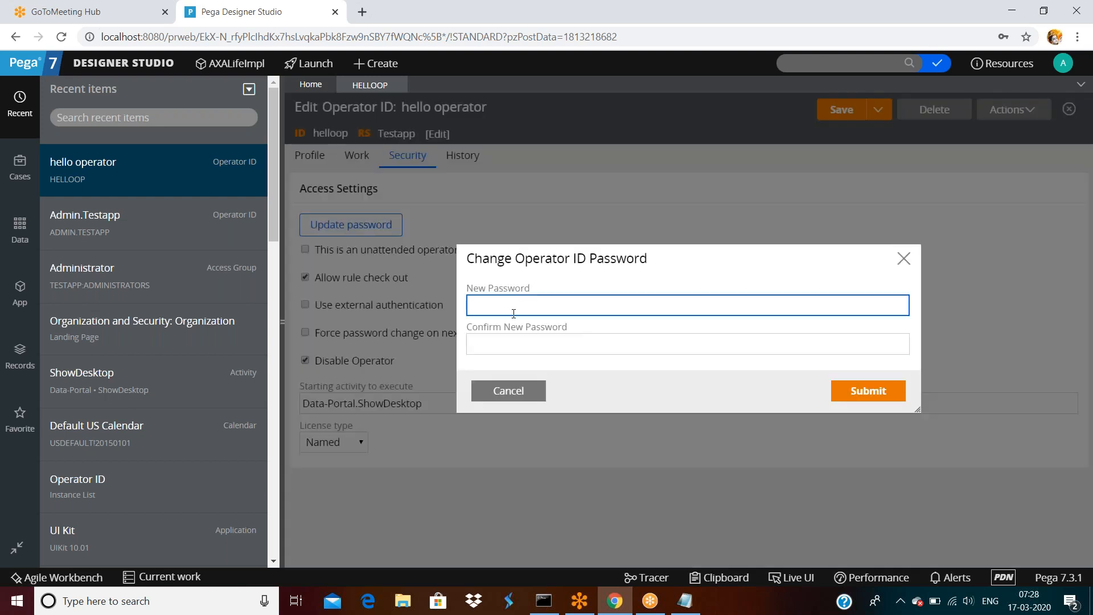
pyautogui.click(508, 391)
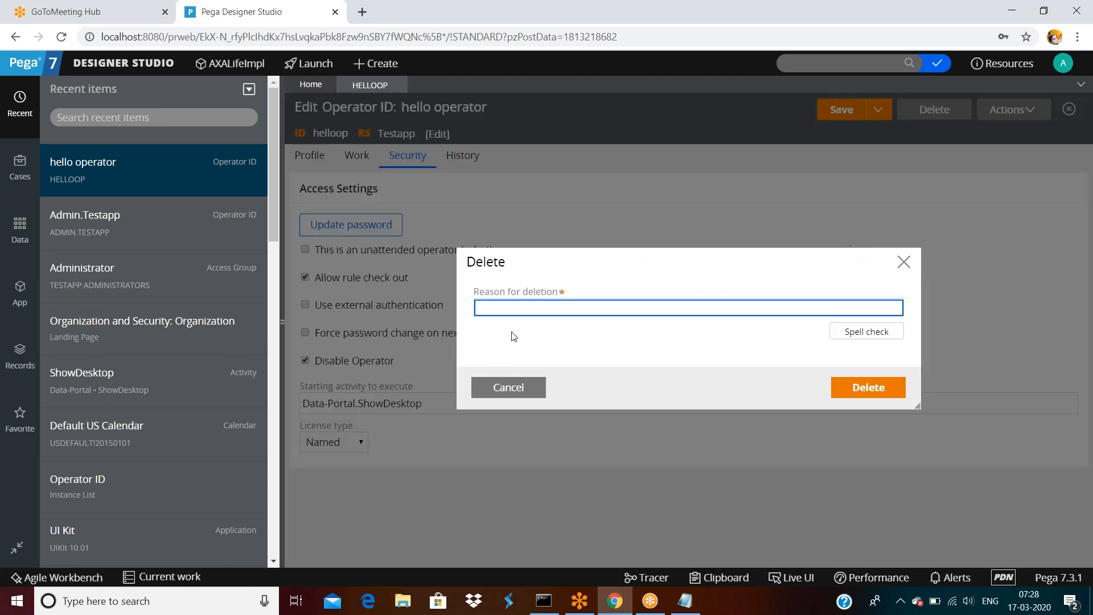
# Delete the helloop operator record, giving 'not required' as the reason for deletion.
pyautogui.click(505, 388)
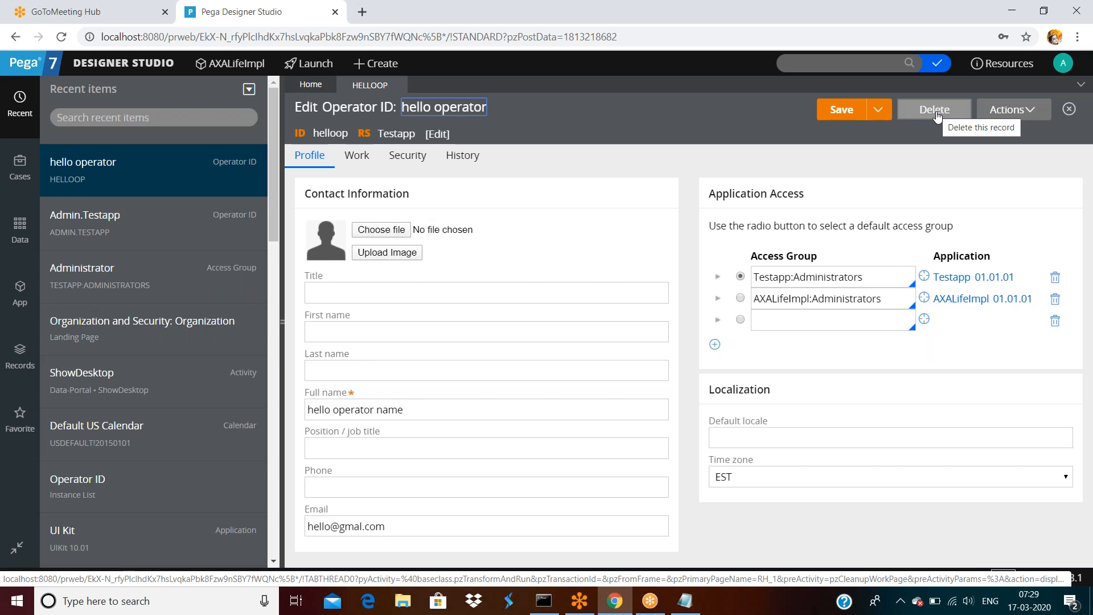
pyautogui.click(935, 110)
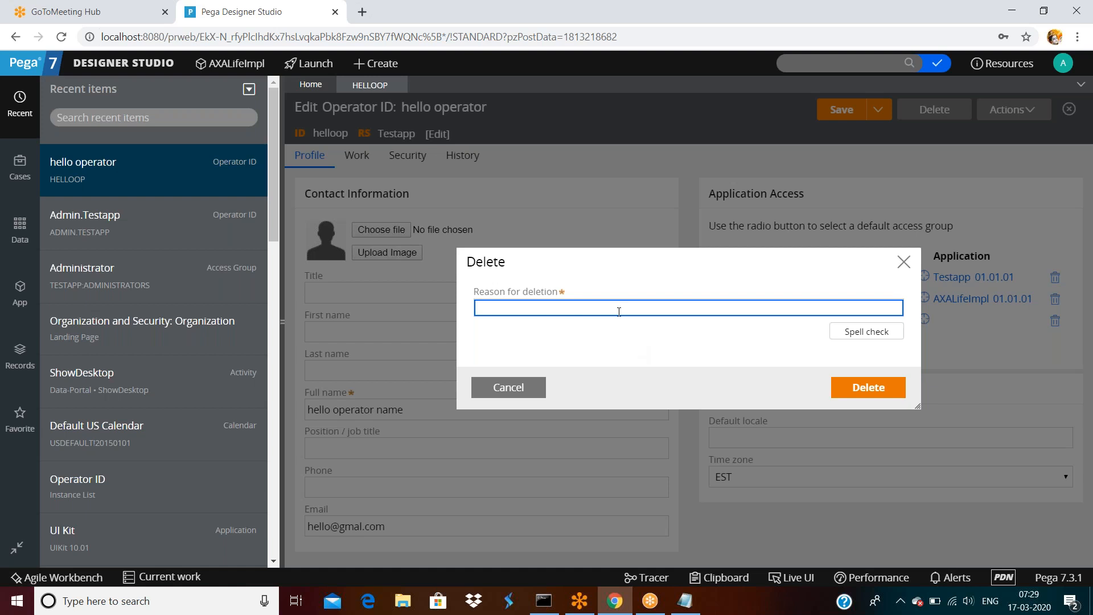
pyautogui.write('not required')
pyautogui.click(871, 388)
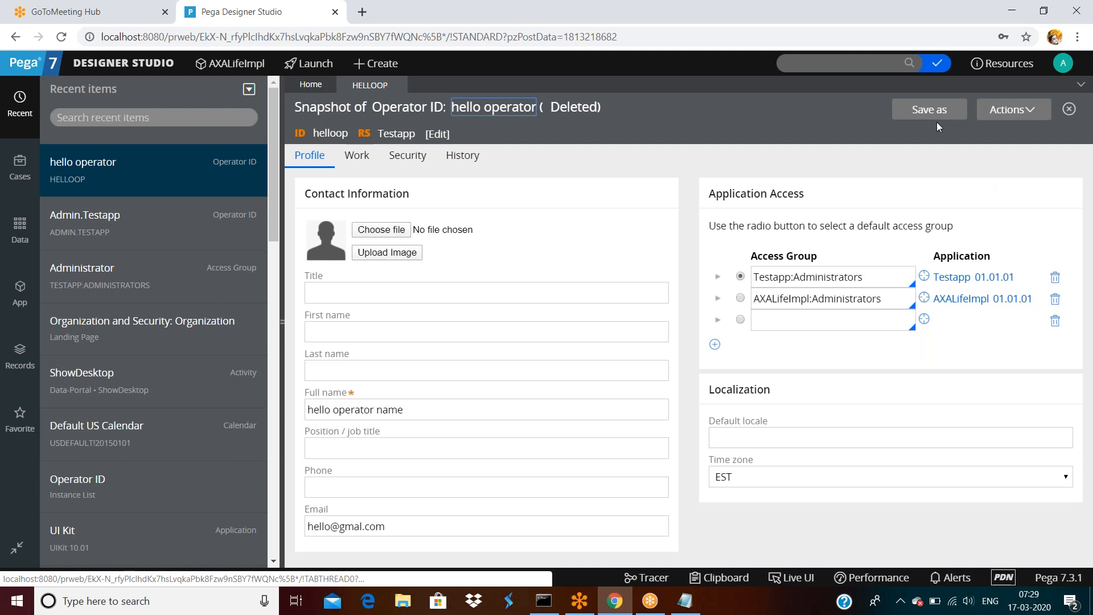
pyautogui.click(933, 114)
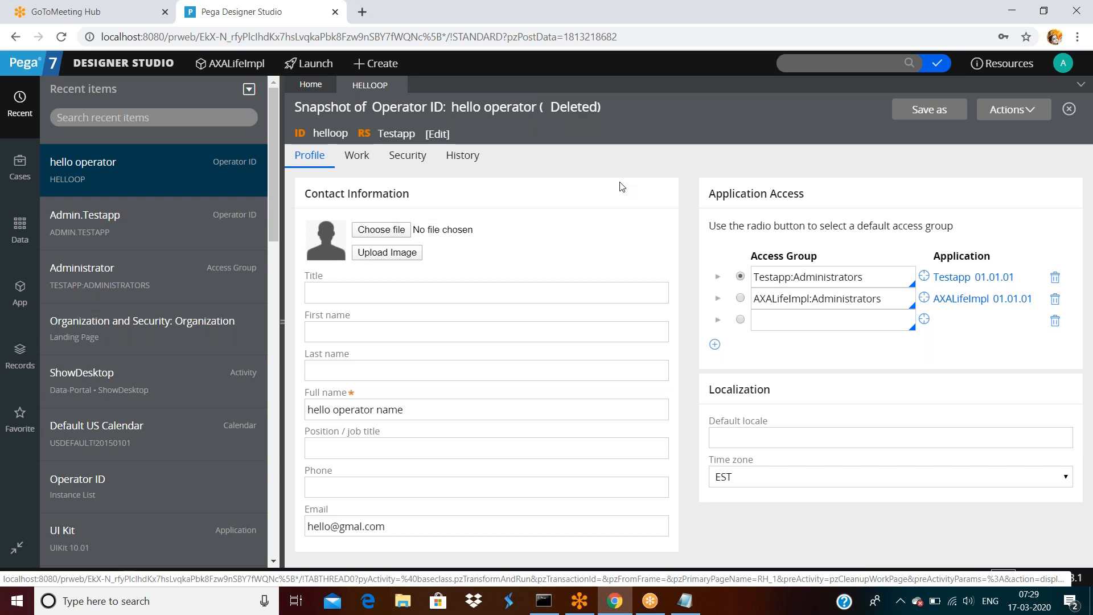
pyautogui.click(17, 295)
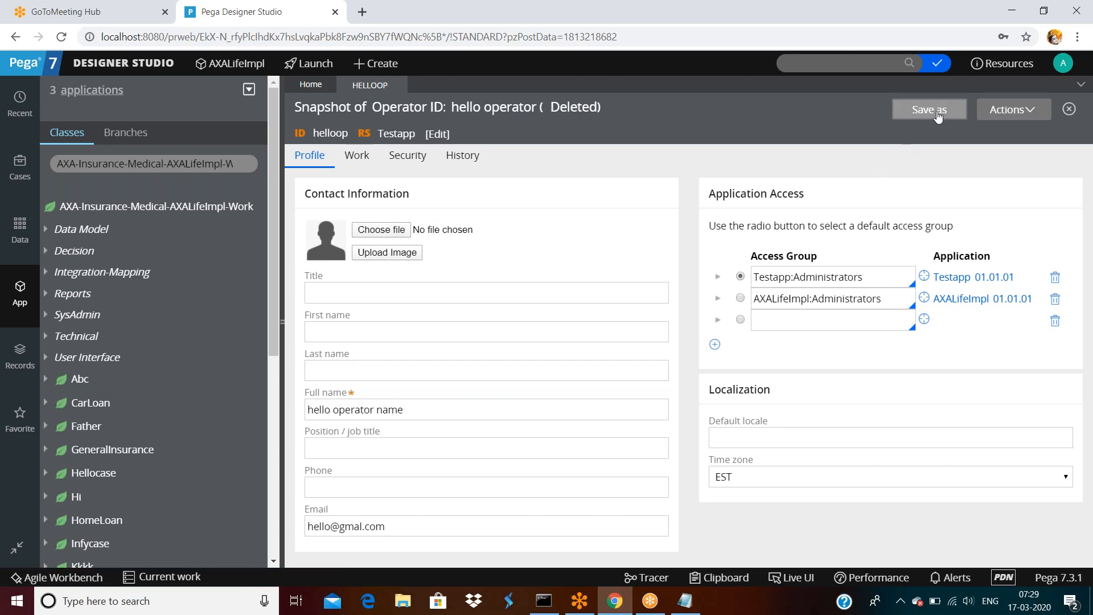
# Open Application > Development > Recent Actions, page forward, and show View Deleted Rules.
pyautogui.click(133, 67)
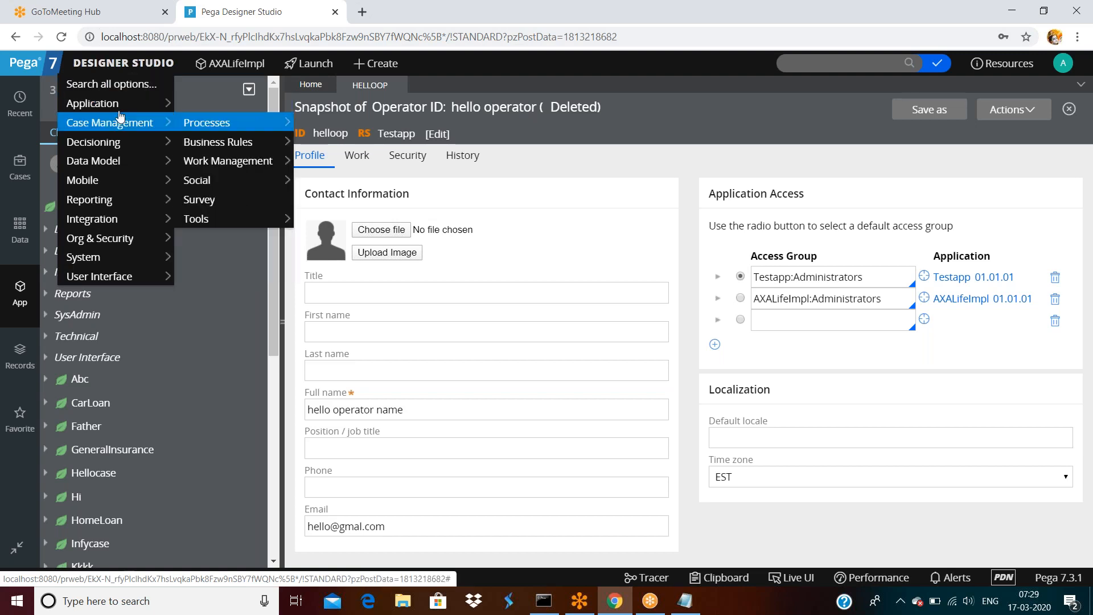
pyautogui.moveTo(113, 104)
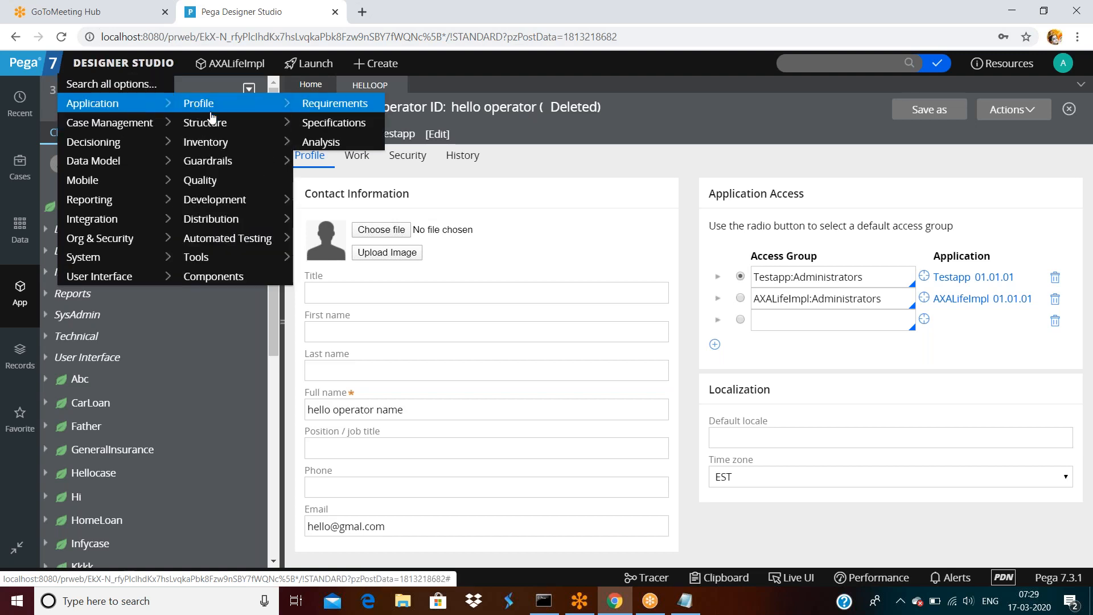
pyautogui.moveTo(227, 204)
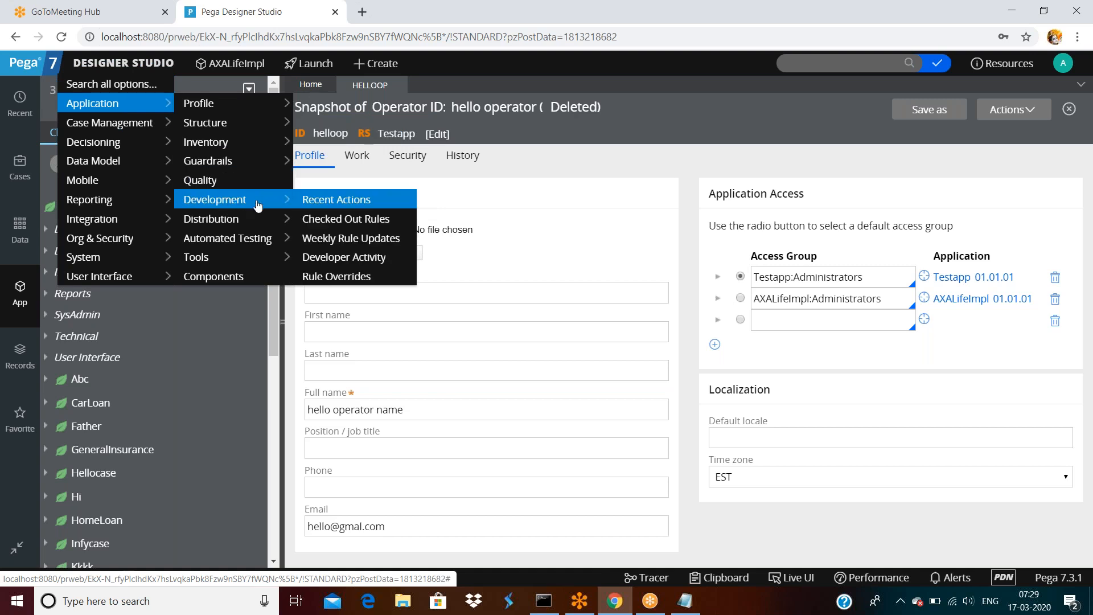
pyautogui.click(345, 200)
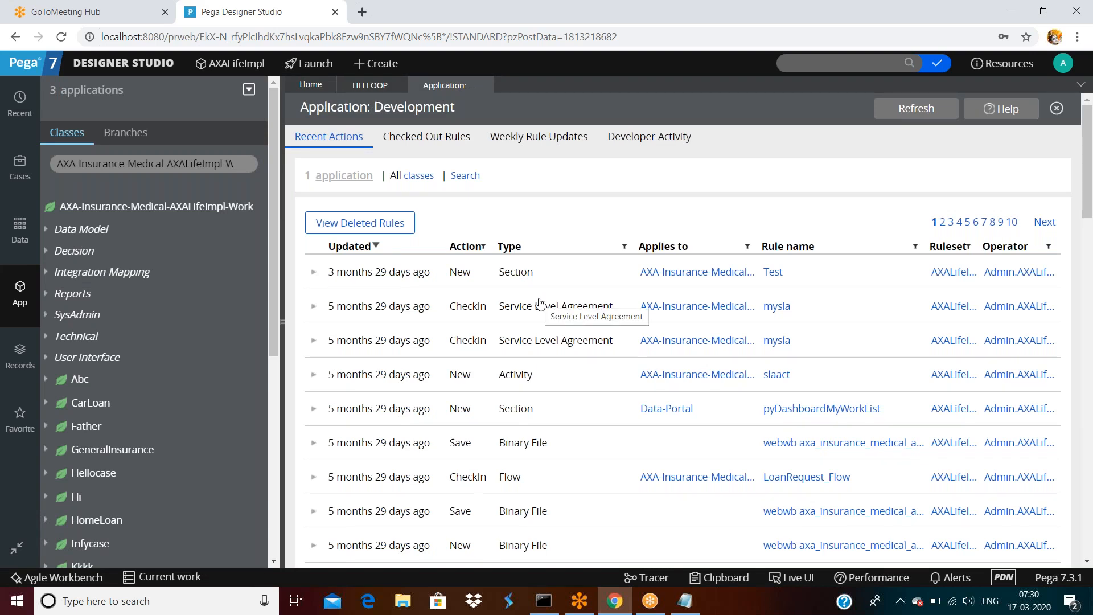
pyautogui.scroll(-3, 540, 303)
pyautogui.scroll(3, 539, 304)
pyautogui.scroll(-10, 540, 304)
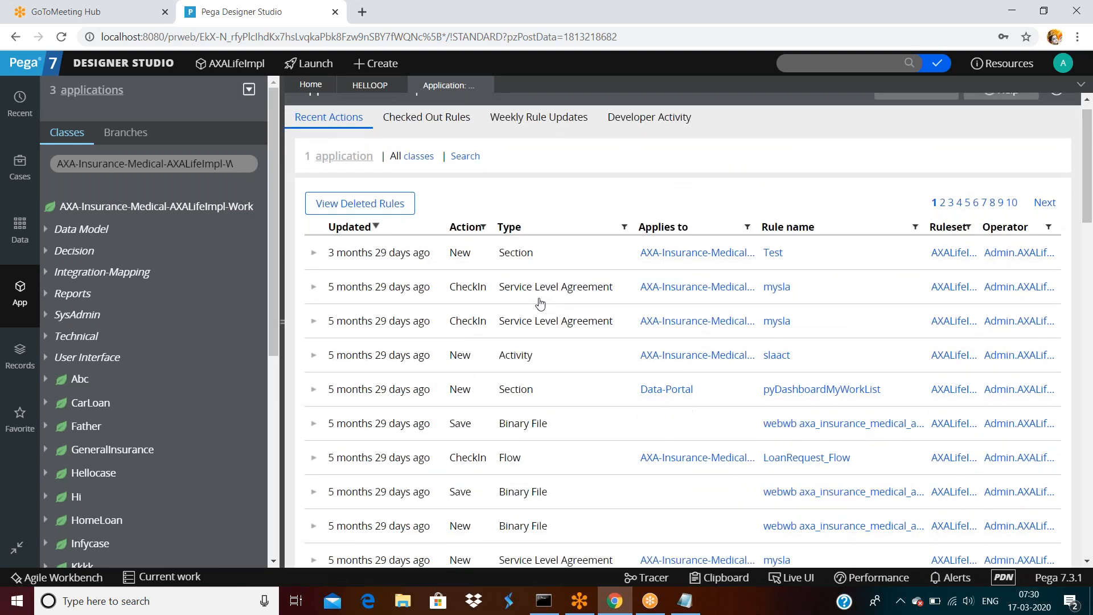
pyautogui.scroll(-5, 540, 304)
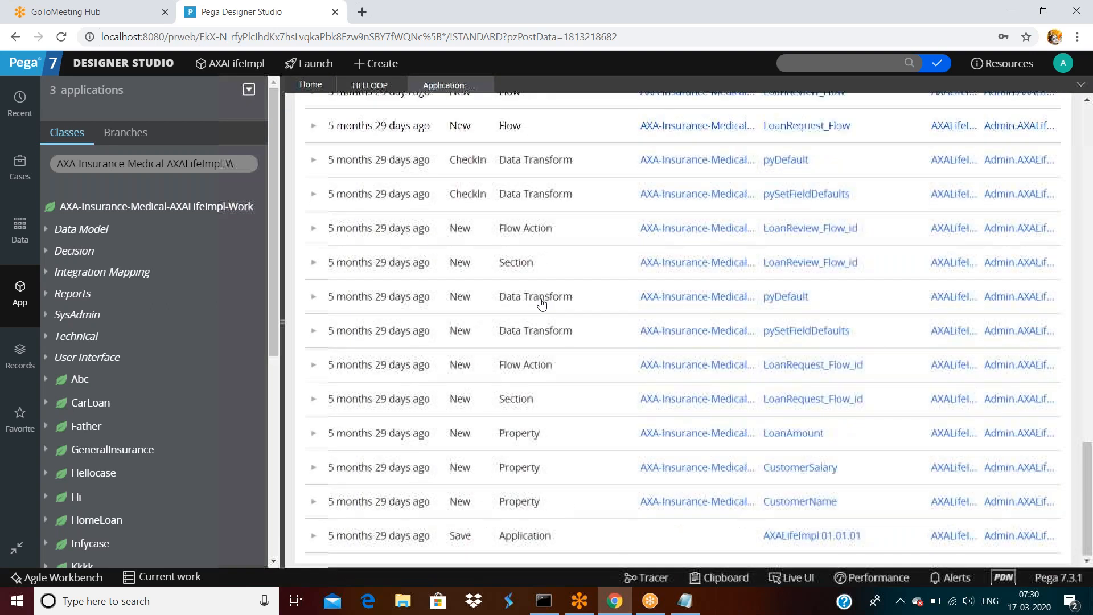
pyautogui.scroll(15, 556, 329)
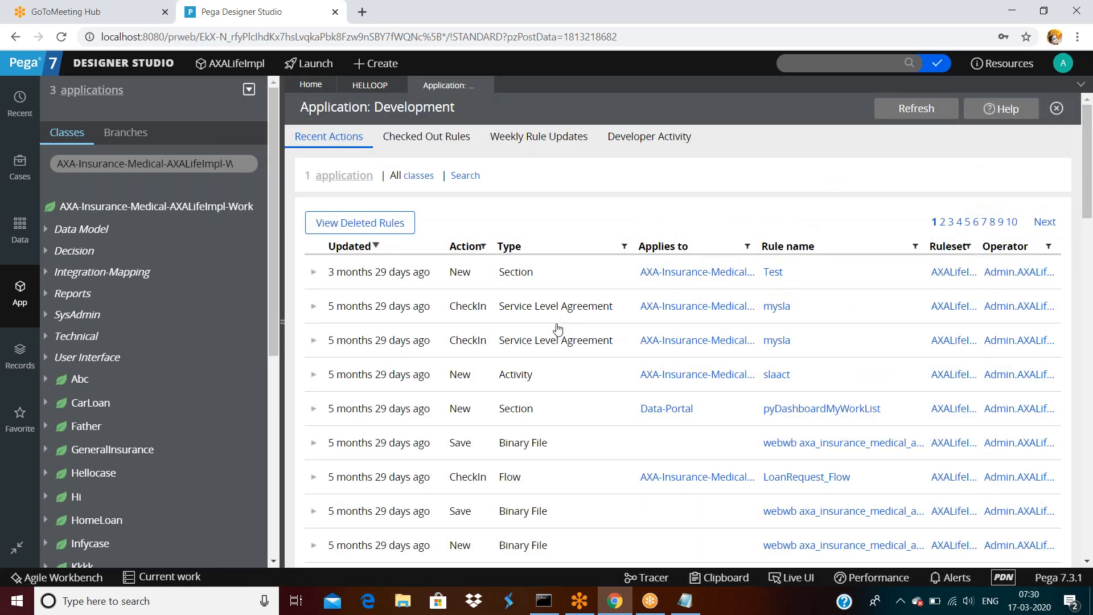
pyautogui.doubleClick(1046, 226)
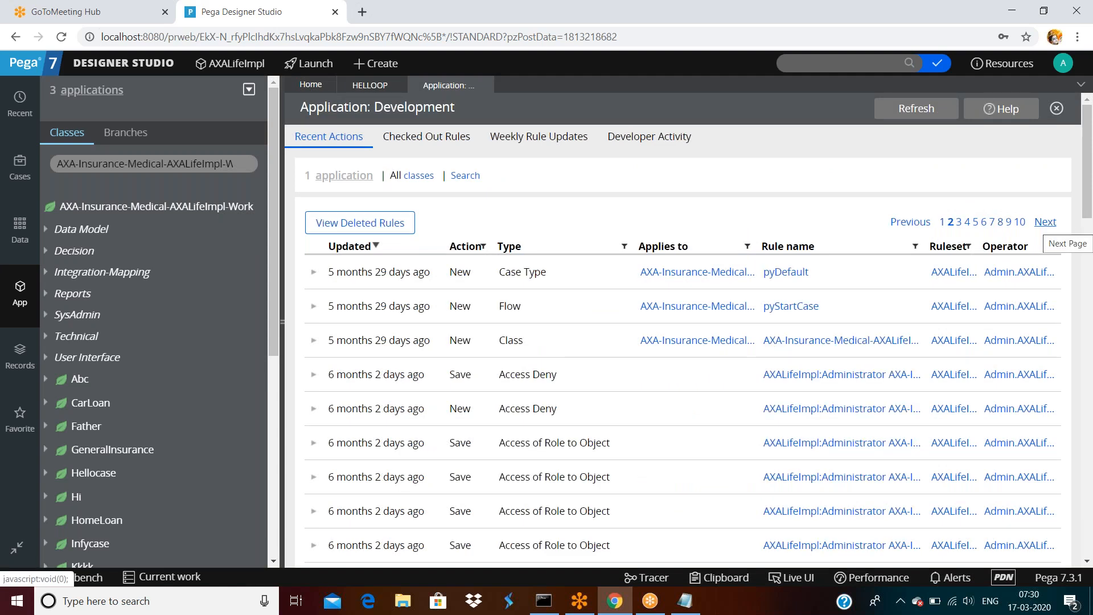
pyautogui.click(369, 227)
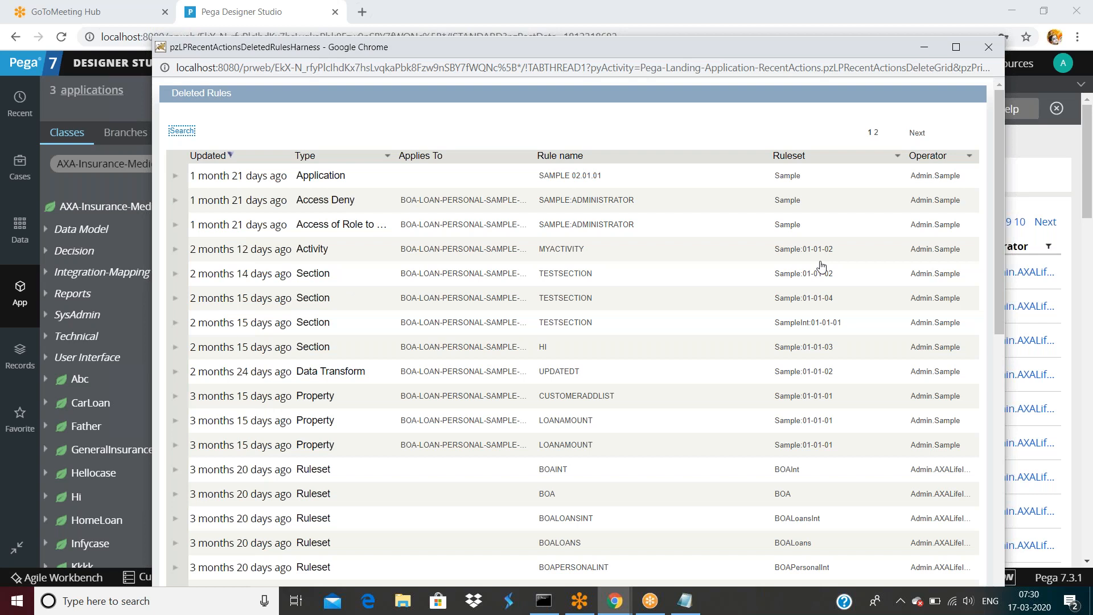
# Check page 2 of the deleted rules, then maximize and close the Deleted Rules window.
pyautogui.scroll(-10, 822, 265)
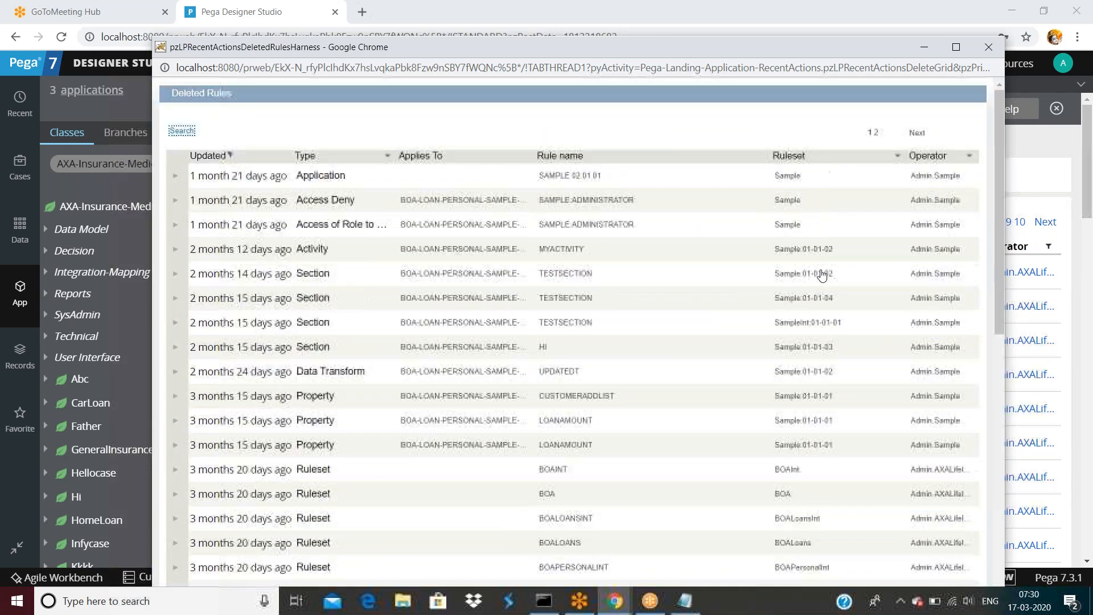
pyautogui.click(917, 132)
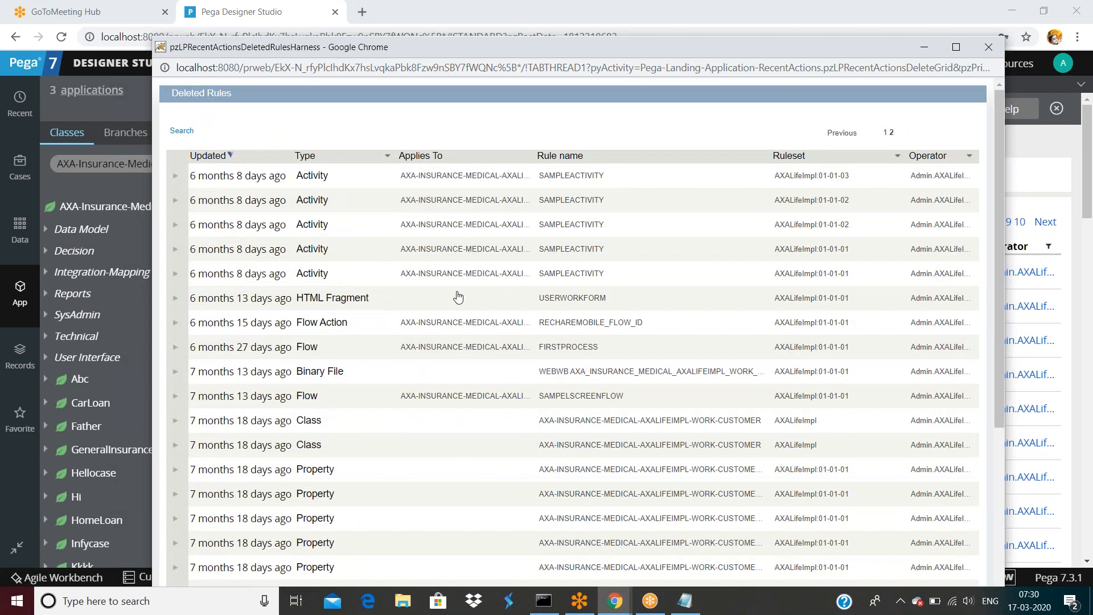
pyautogui.scroll(-10, 512, 322)
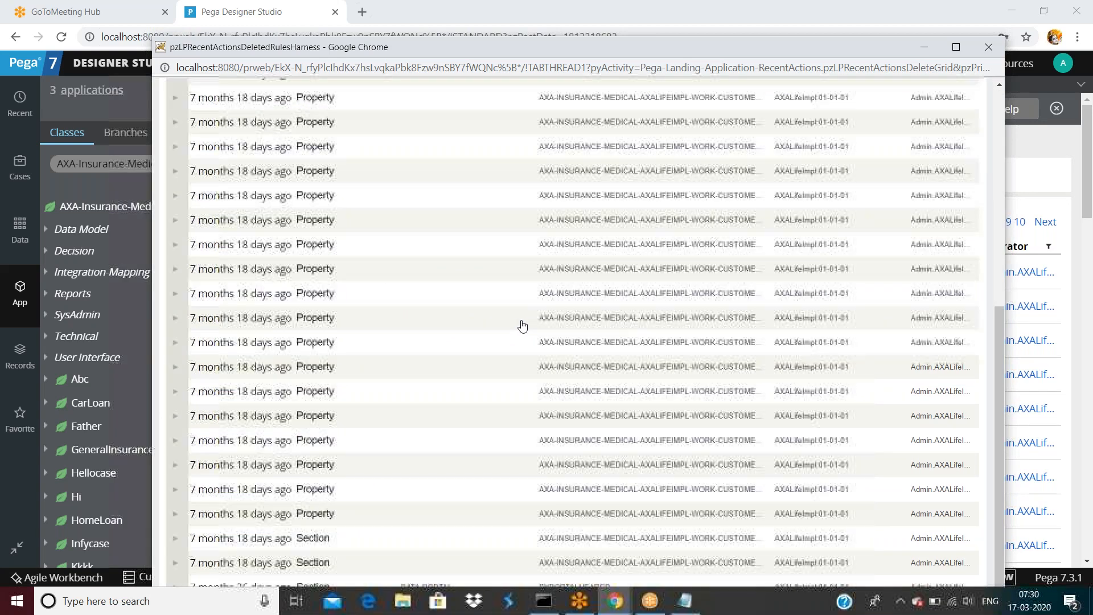
pyautogui.scroll(10, 518, 325)
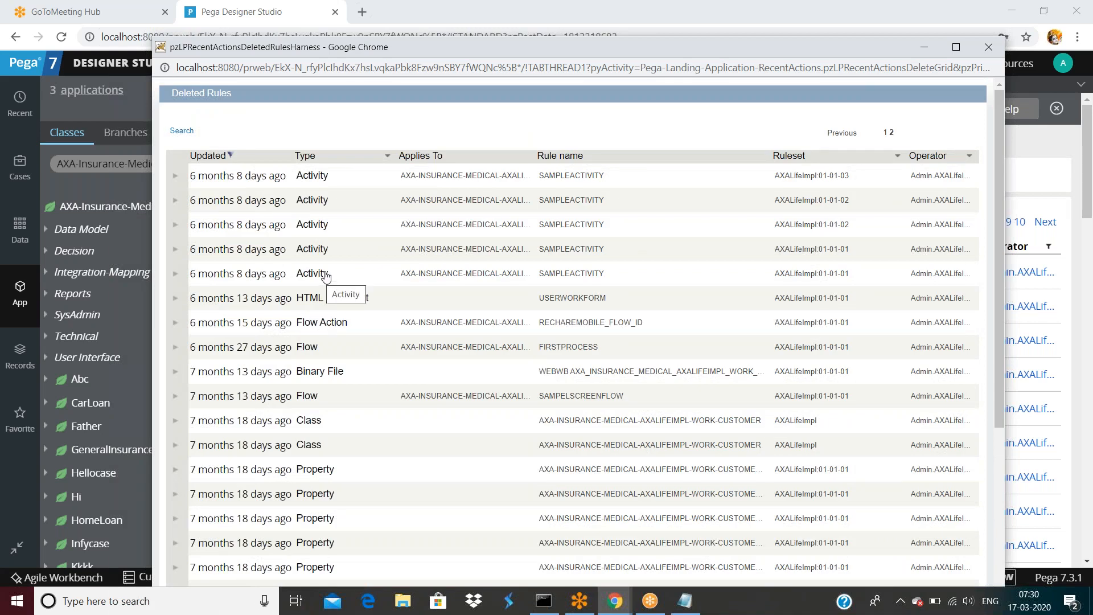
pyautogui.doubleClick(747, 47)
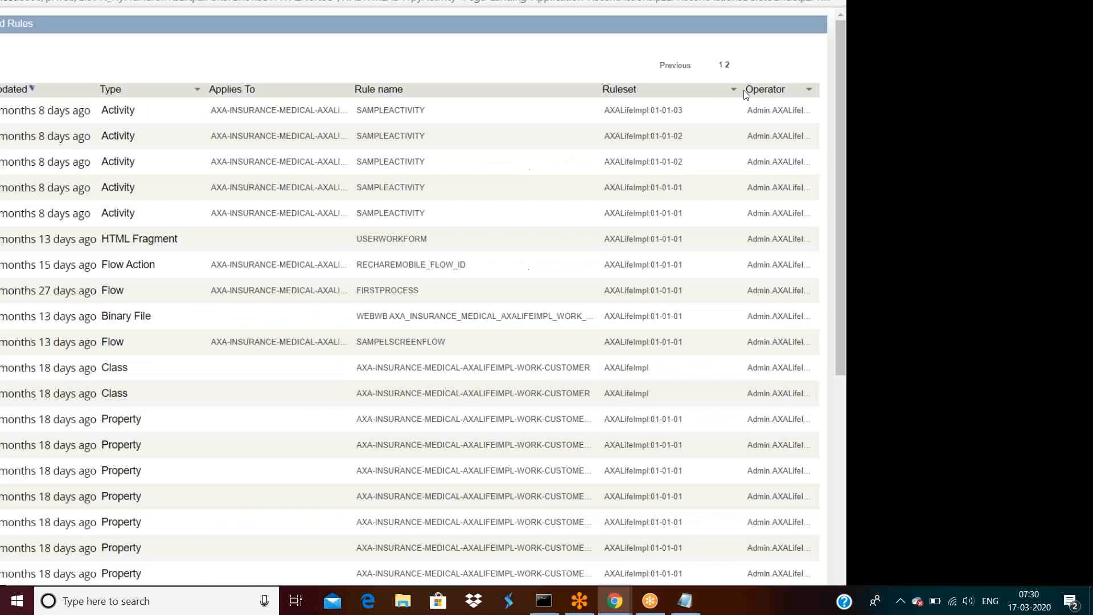
pyautogui.hotkey('alt', 'F4')
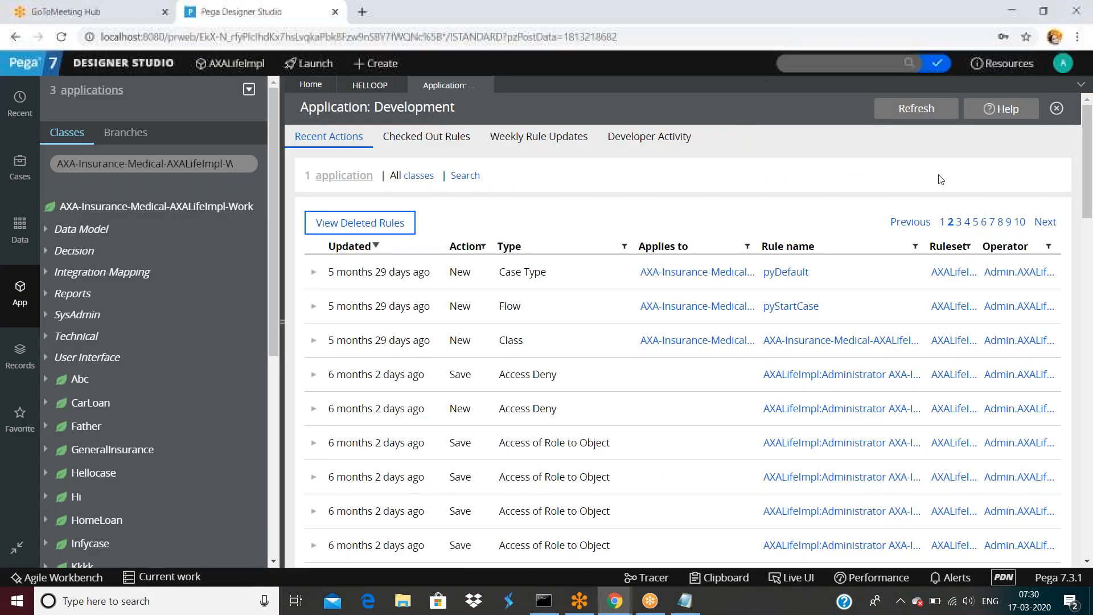
# Set Testapp:Administrators as the operator's default access group, save, and log off.
pyautogui.click(29, 286)
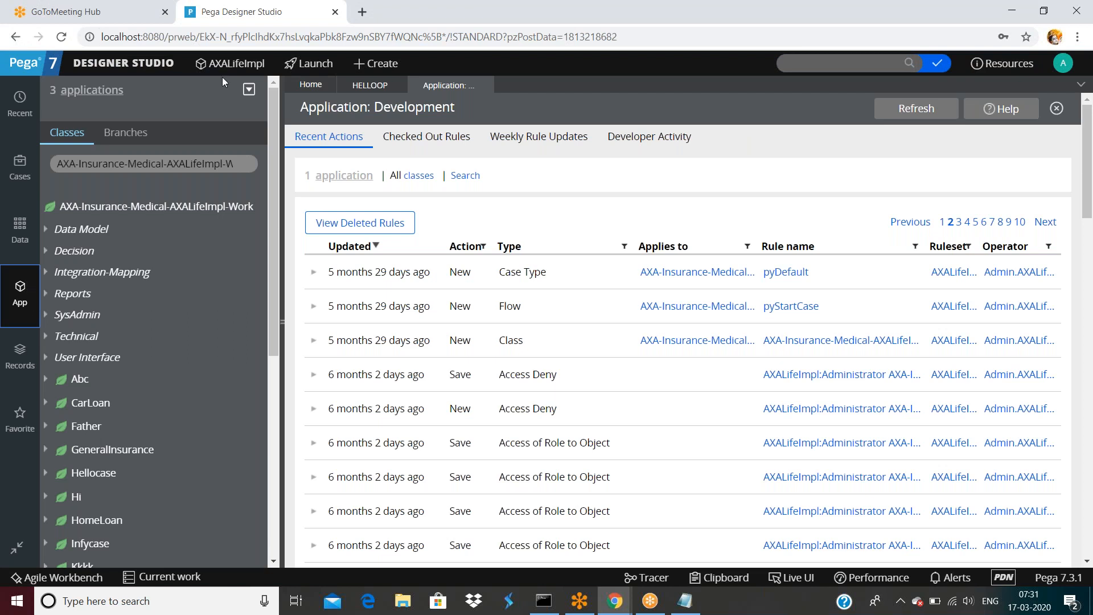
pyautogui.click(1070, 69)
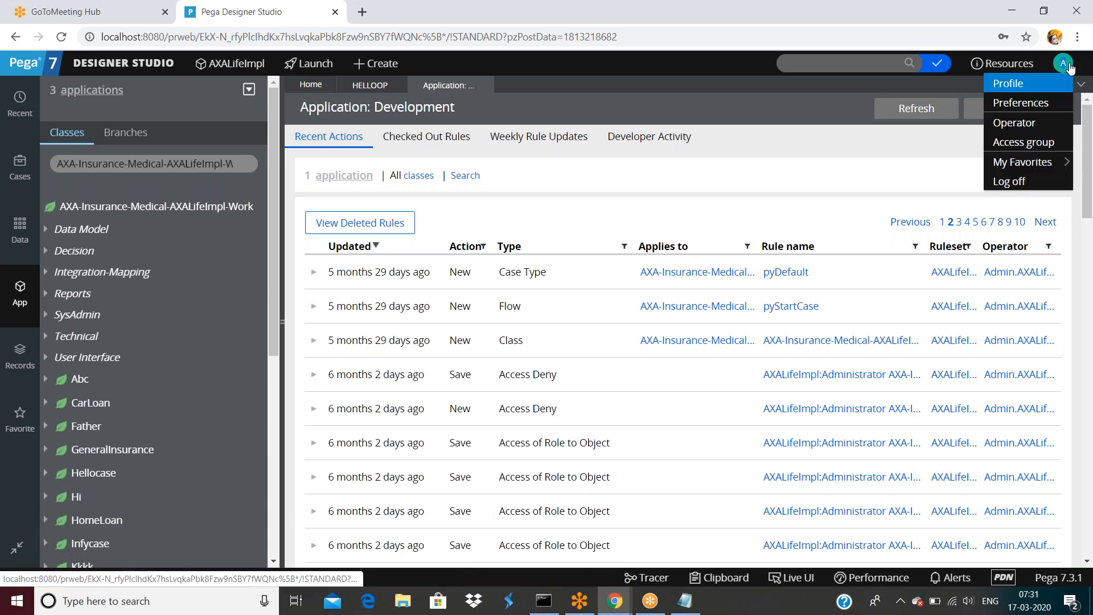
pyautogui.click(1024, 122)
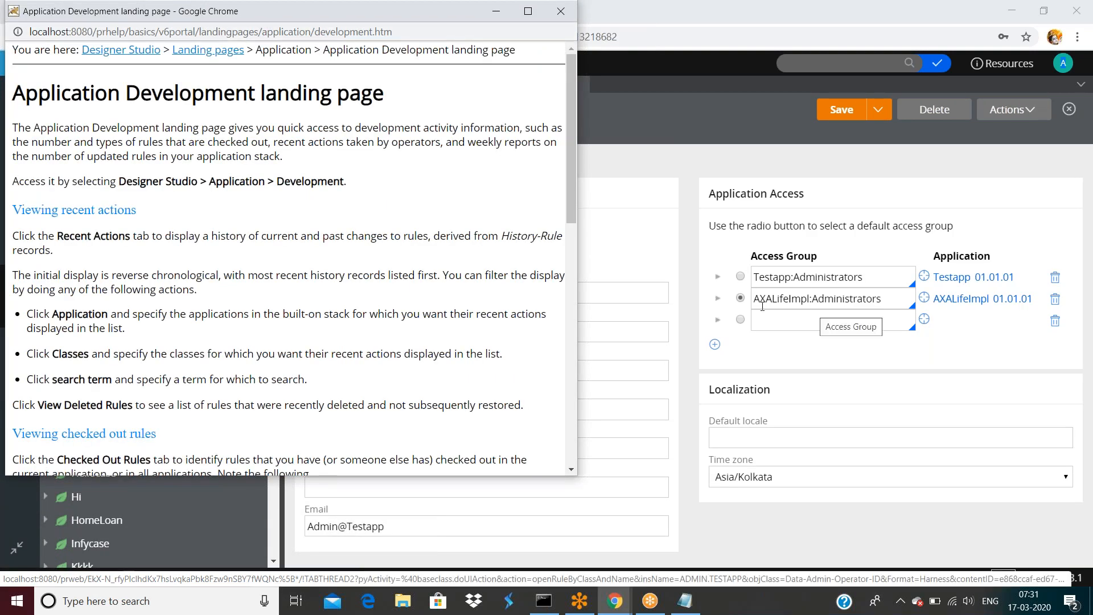
pyautogui.click(740, 277)
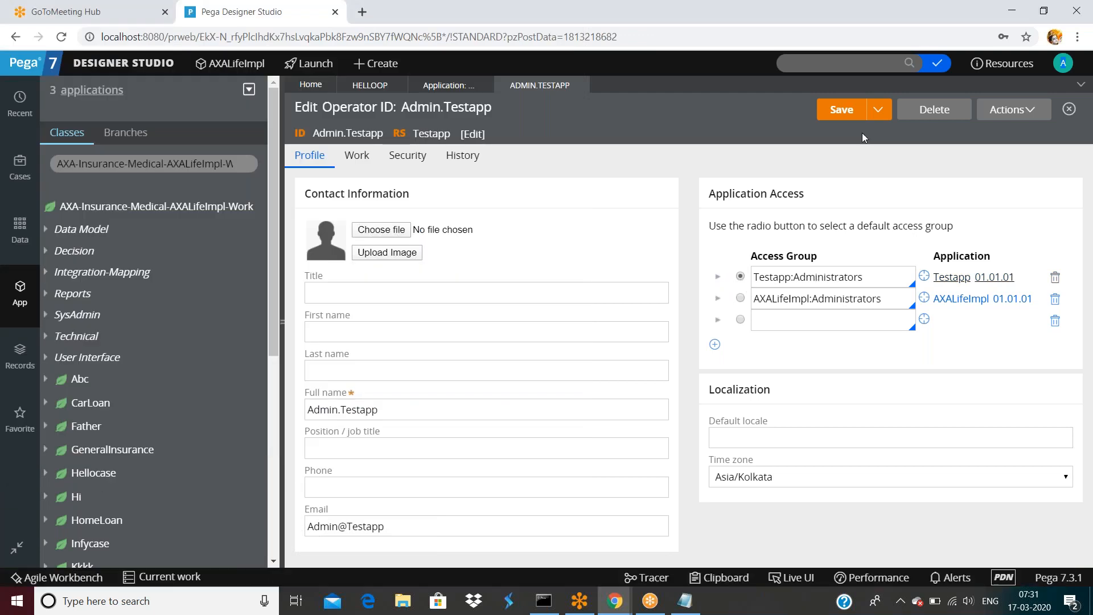
pyautogui.click(841, 109)
pyautogui.click(1063, 63)
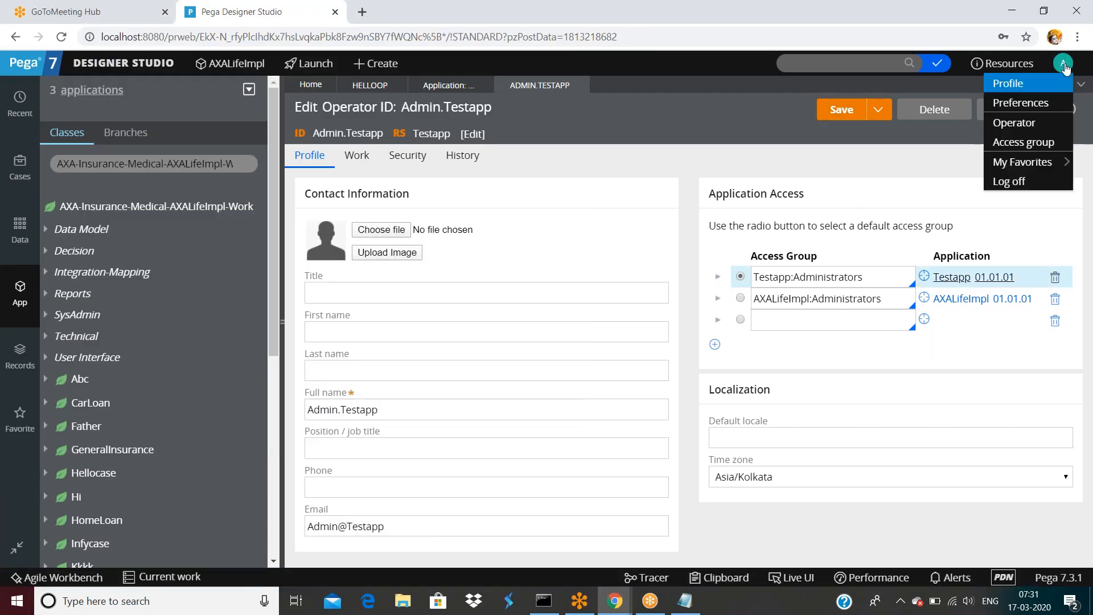
pyautogui.click(1005, 181)
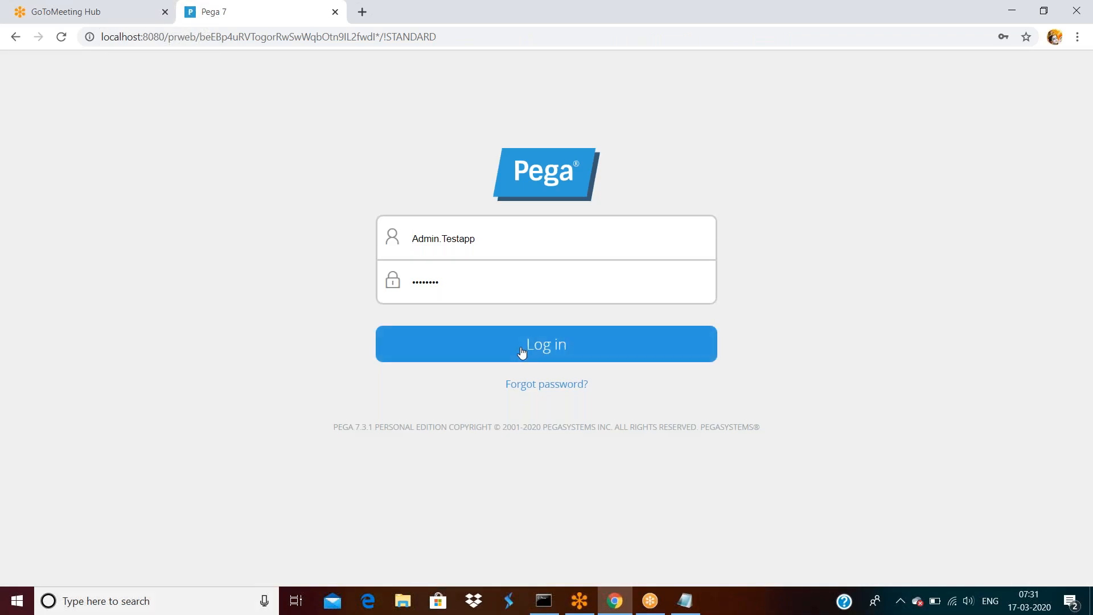
# Sign back in with the administrator password and dismiss Chrome's Update password bubble.
pyautogui.doubleClick(492, 290)
pyautogui.write('•')
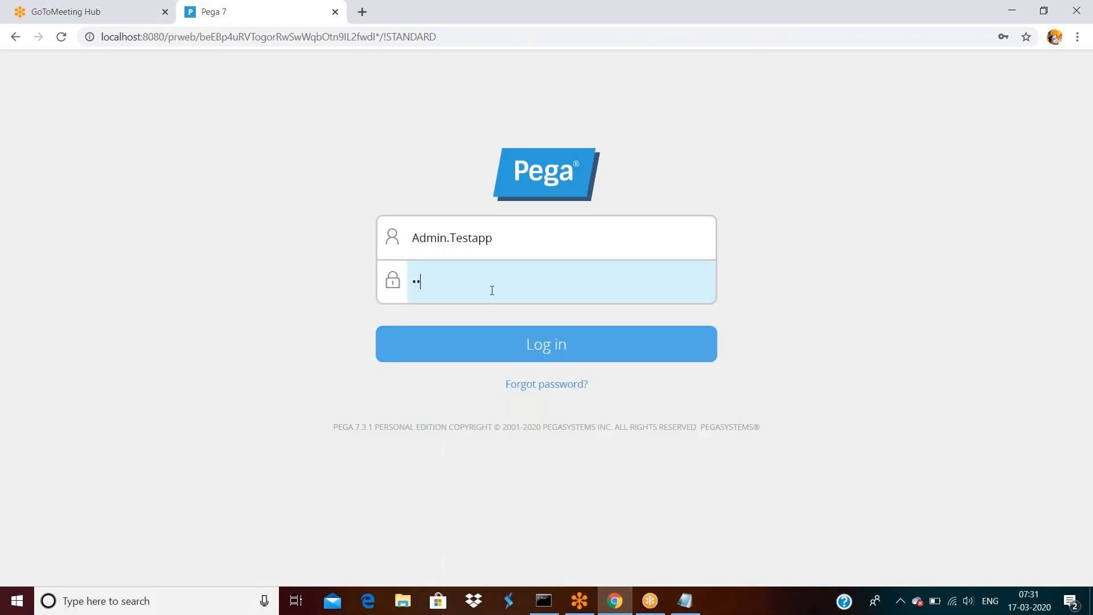
pyautogui.press('Return')
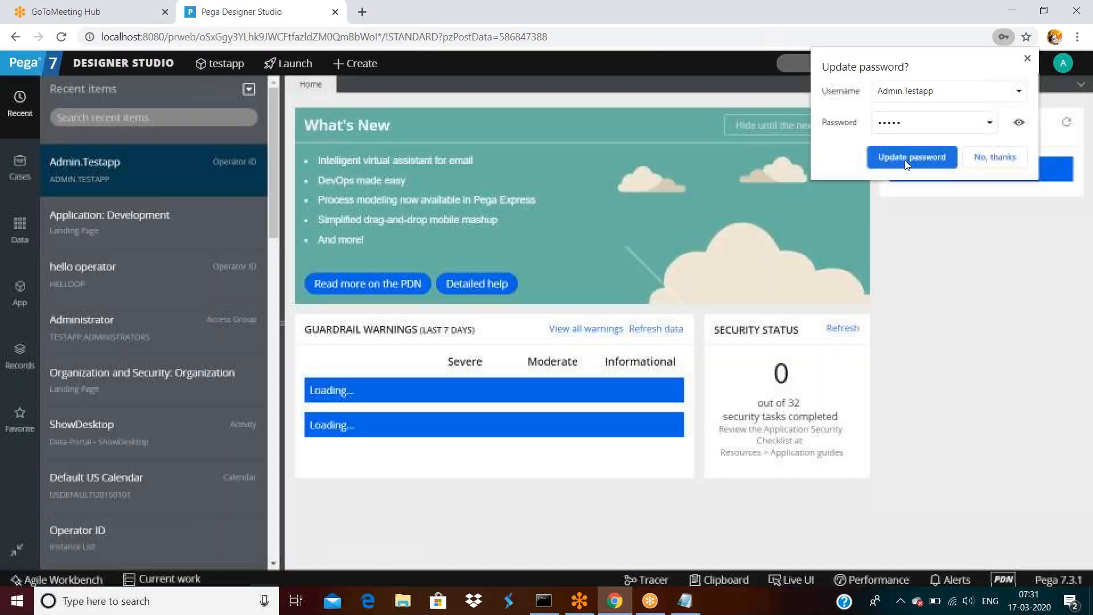
pyautogui.click(911, 157)
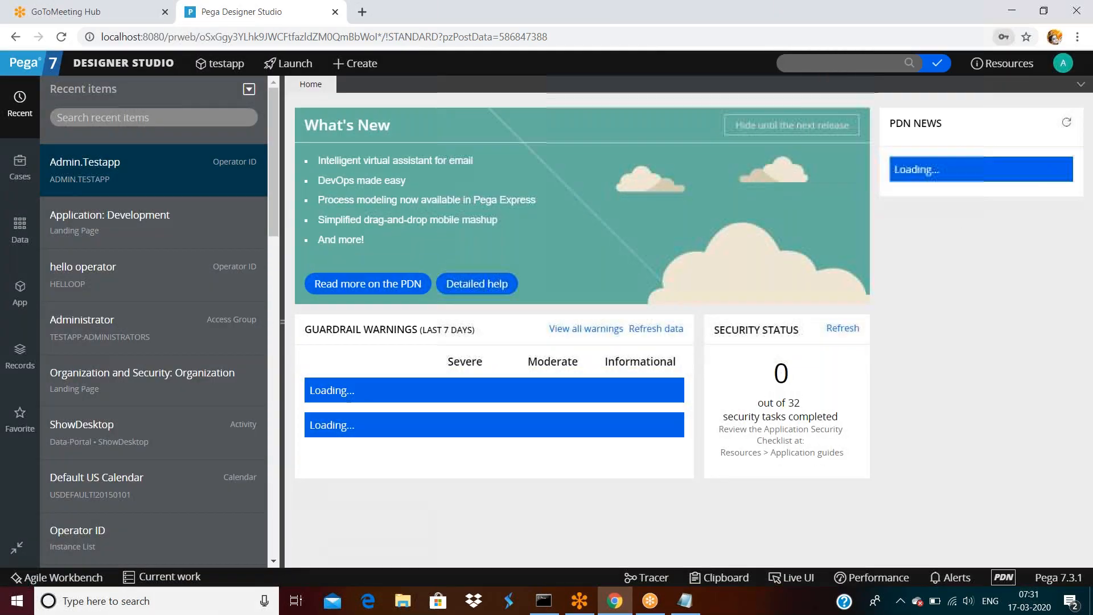
pyautogui.click(137, 67)
# Open Application > Development > Recent Actions and scroll through the rule actions list.
pyautogui.moveTo(128, 103)
pyautogui.moveTo(228, 201)
pyautogui.click(322, 200)
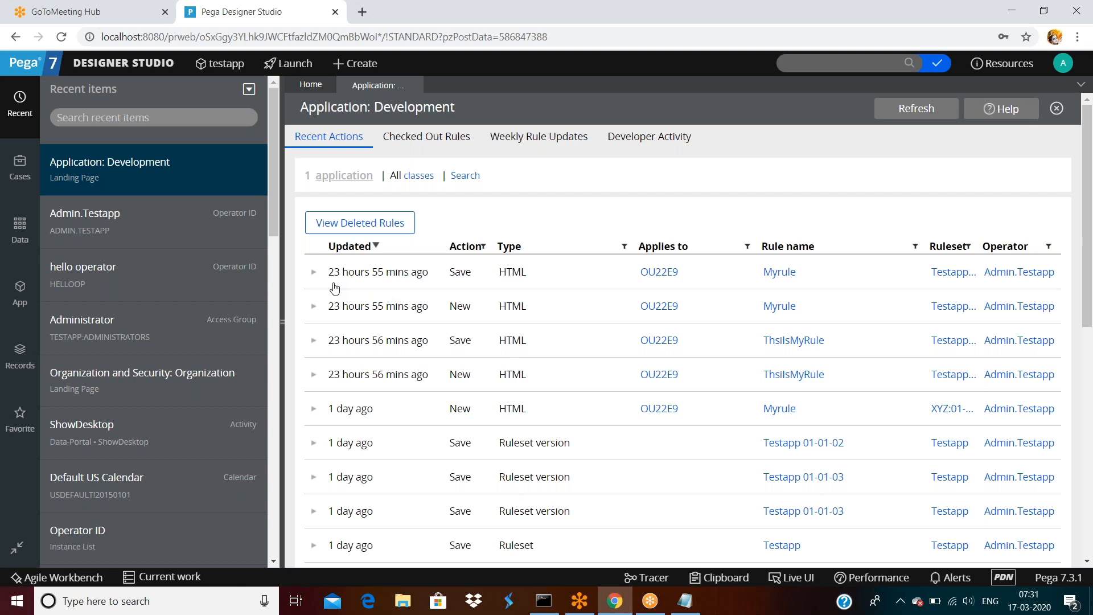
pyautogui.scroll(-3, 374, 373)
pyautogui.scroll(3, 373, 371)
pyautogui.scroll(-6, 376, 380)
pyautogui.scroll(4, 376, 381)
# Visit the Application Development landing page, then return to Recent Actions.
pyautogui.click(123, 62)
pyautogui.moveTo(130, 130)
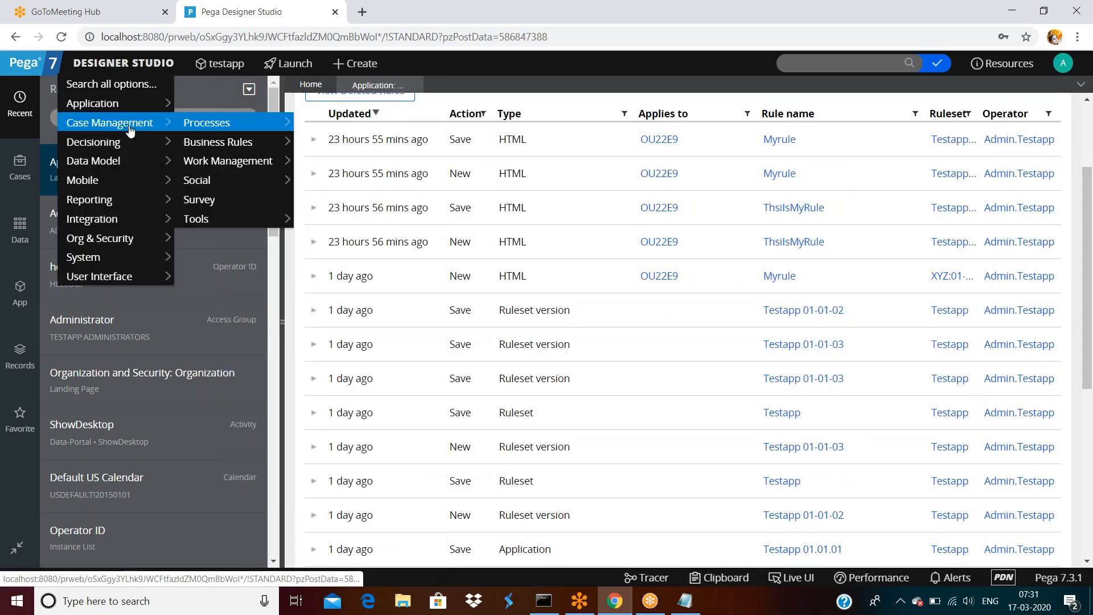
pyautogui.moveTo(122, 106)
pyautogui.moveTo(237, 205)
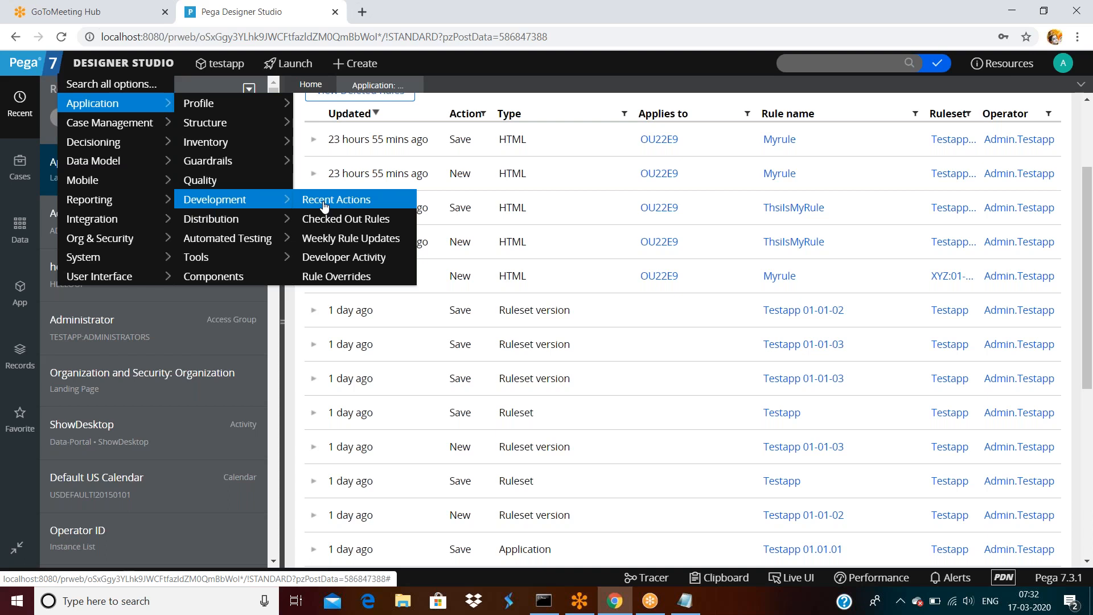
pyautogui.click(332, 257)
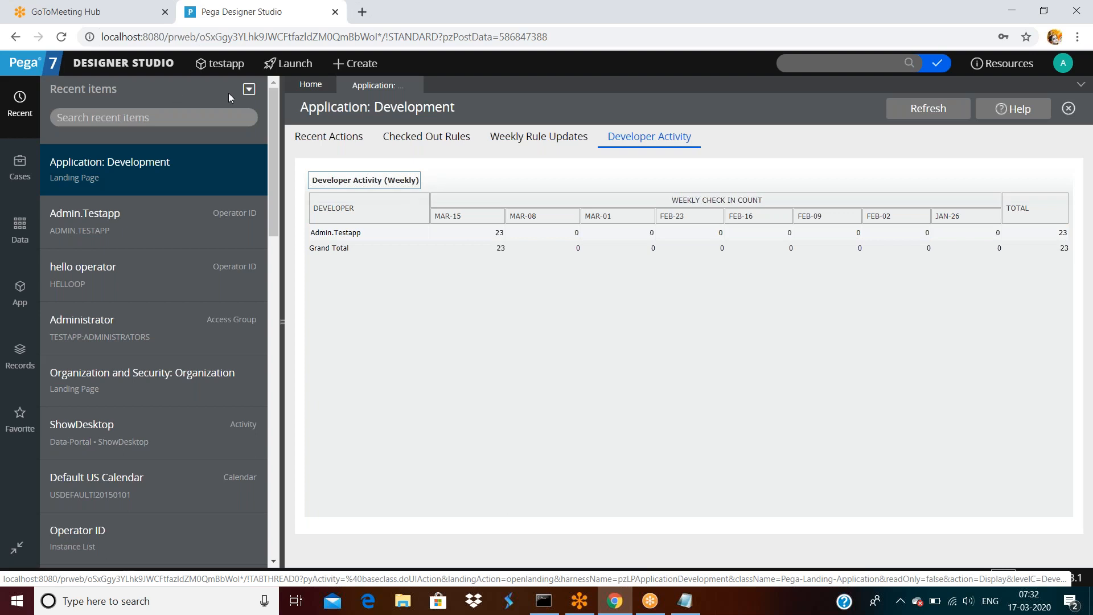
pyautogui.click(329, 138)
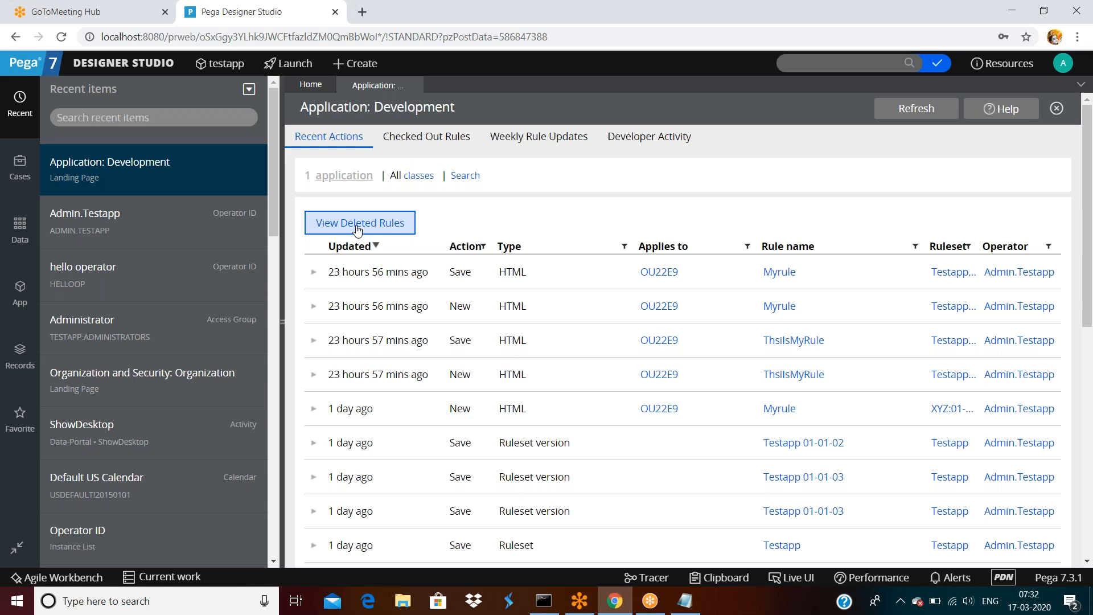
# Review the Deleted Rules window, resizing it a few times, then close it.
pyautogui.click(360, 223)
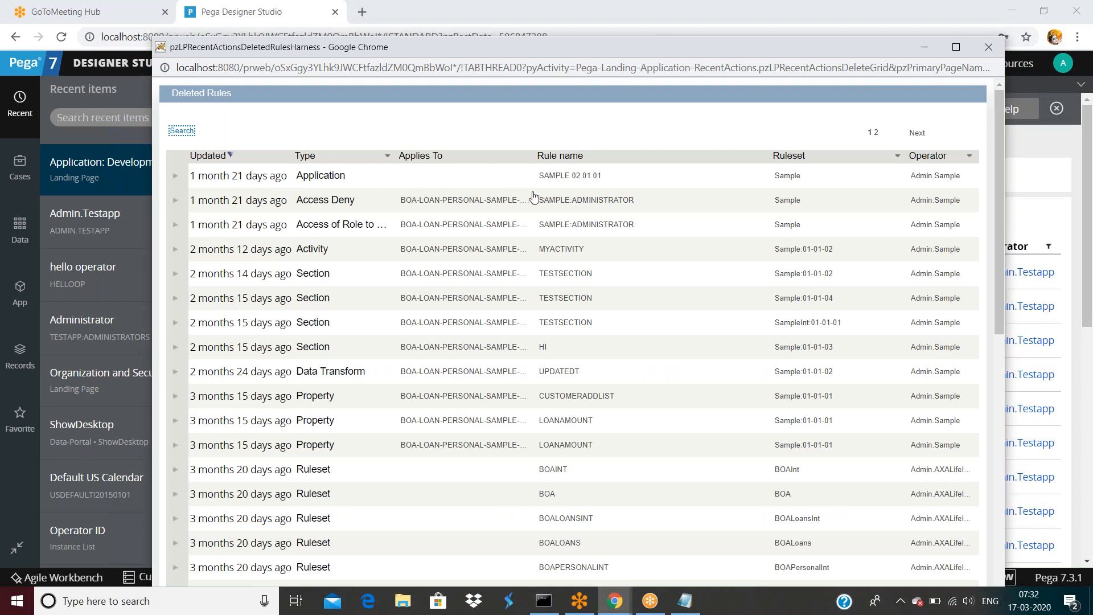
pyautogui.scroll(-6, 463, 205)
pyautogui.scroll(6, 463, 205)
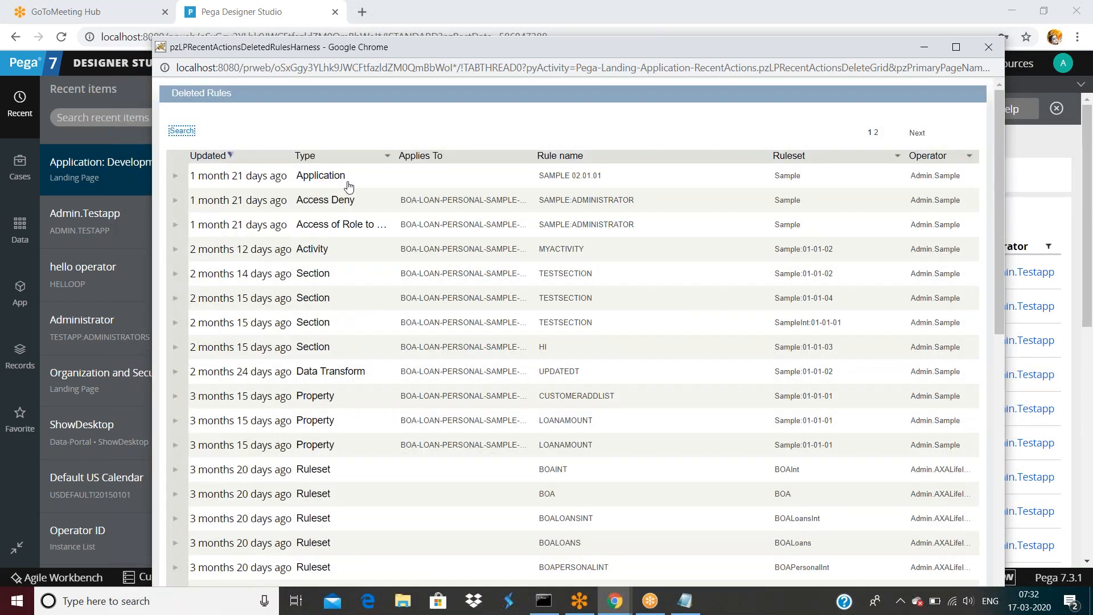
pyautogui.doubleClick(745, 45)
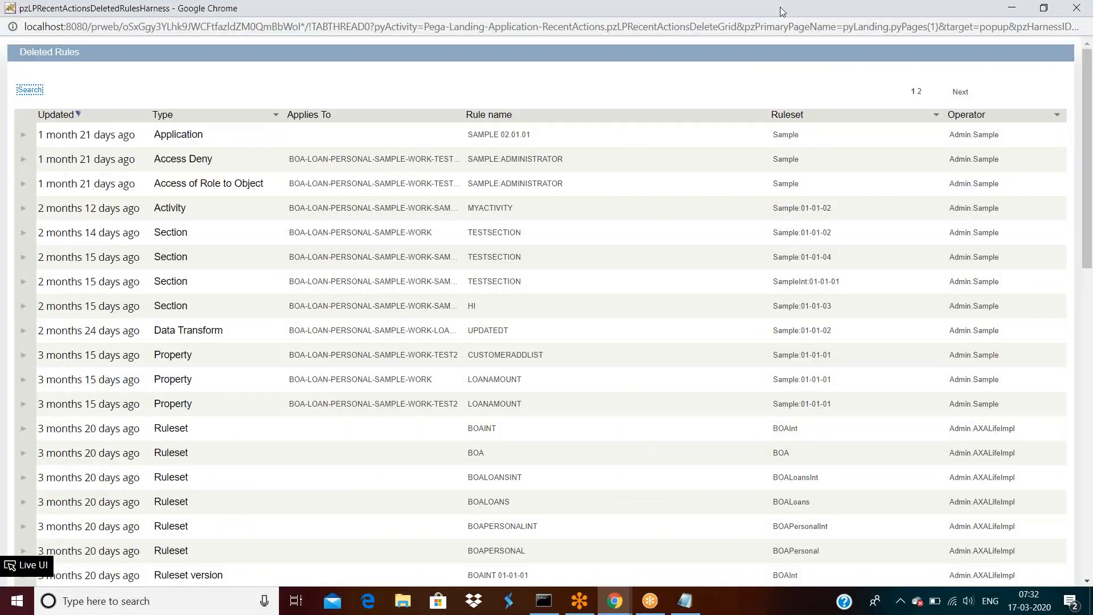
pyautogui.doubleClick(780, 7)
pyautogui.doubleClick(753, 46)
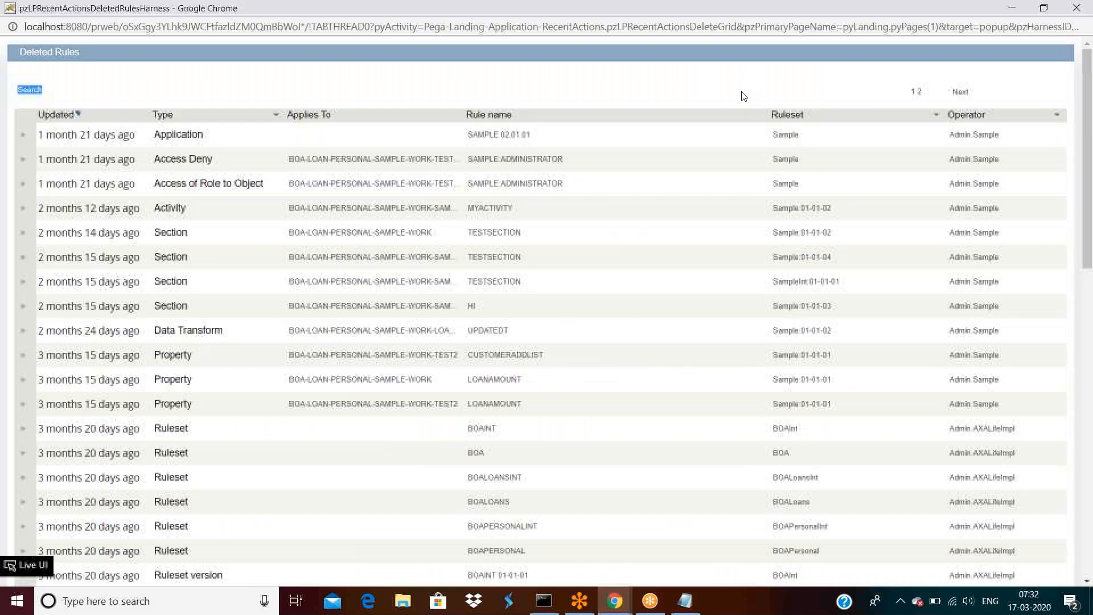
pyautogui.doubleClick(763, 3)
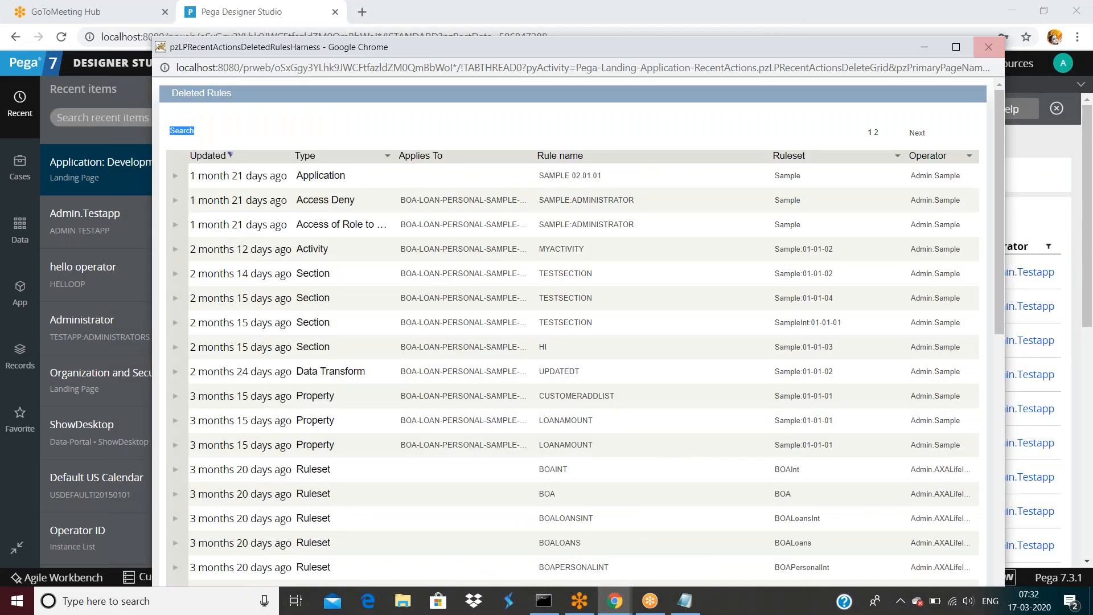
pyautogui.click(988, 47)
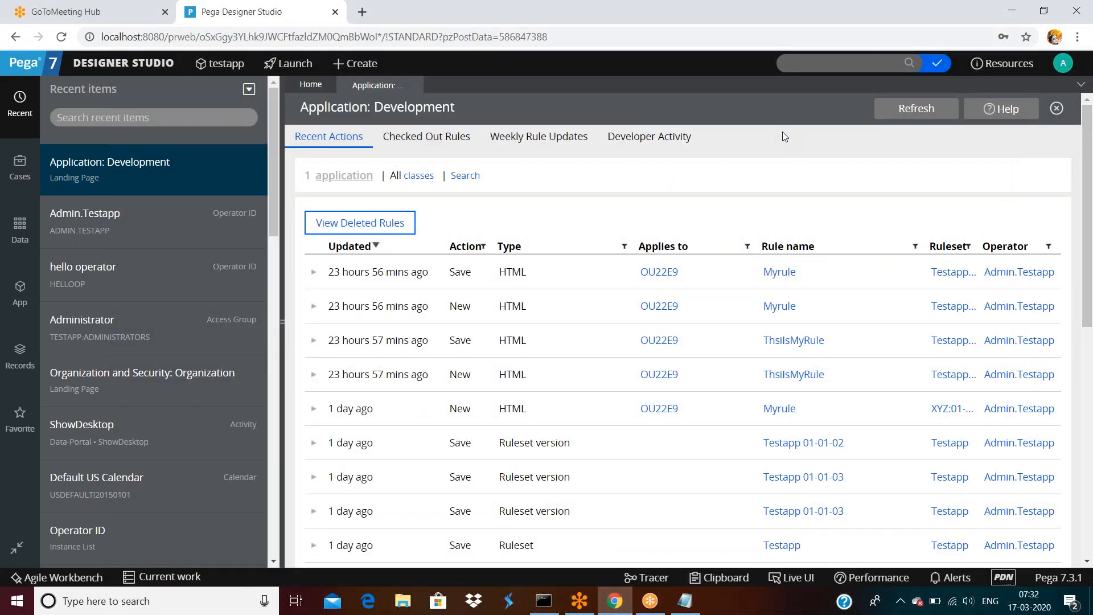
# Show the App explorer listing the OU22E9-Testapp-Work class.
pyautogui.click(124, 62)
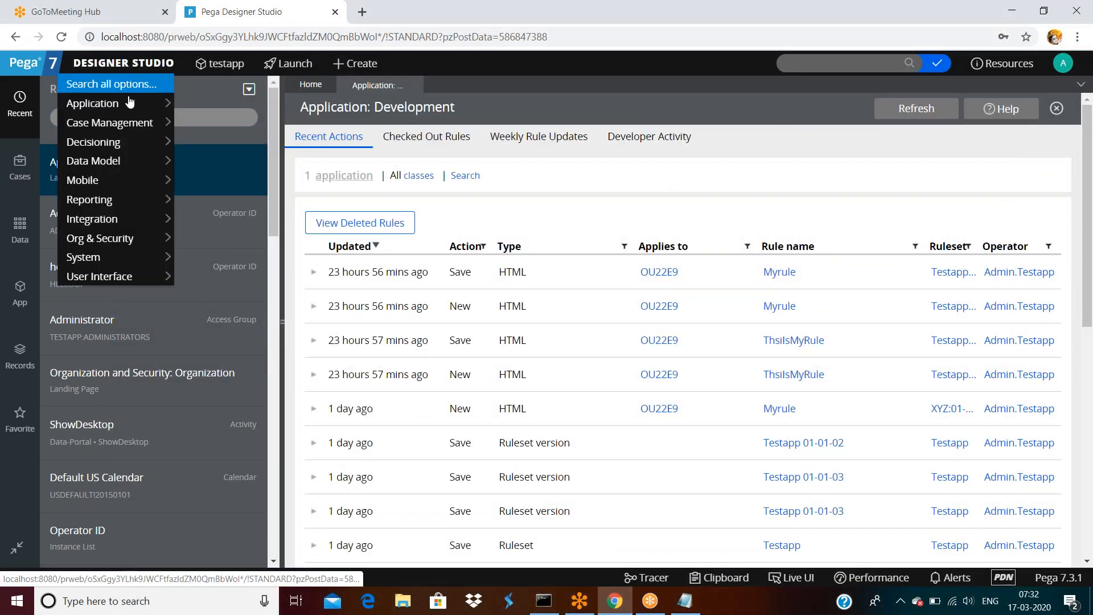
pyautogui.moveTo(127, 102)
pyautogui.moveTo(226, 160)
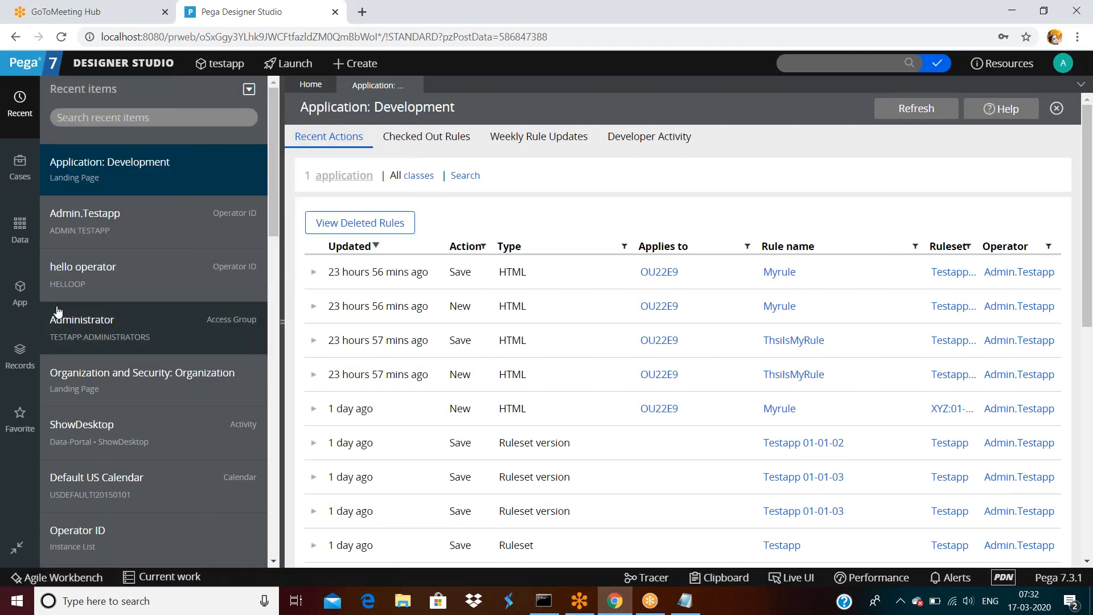
pyautogui.click(21, 291)
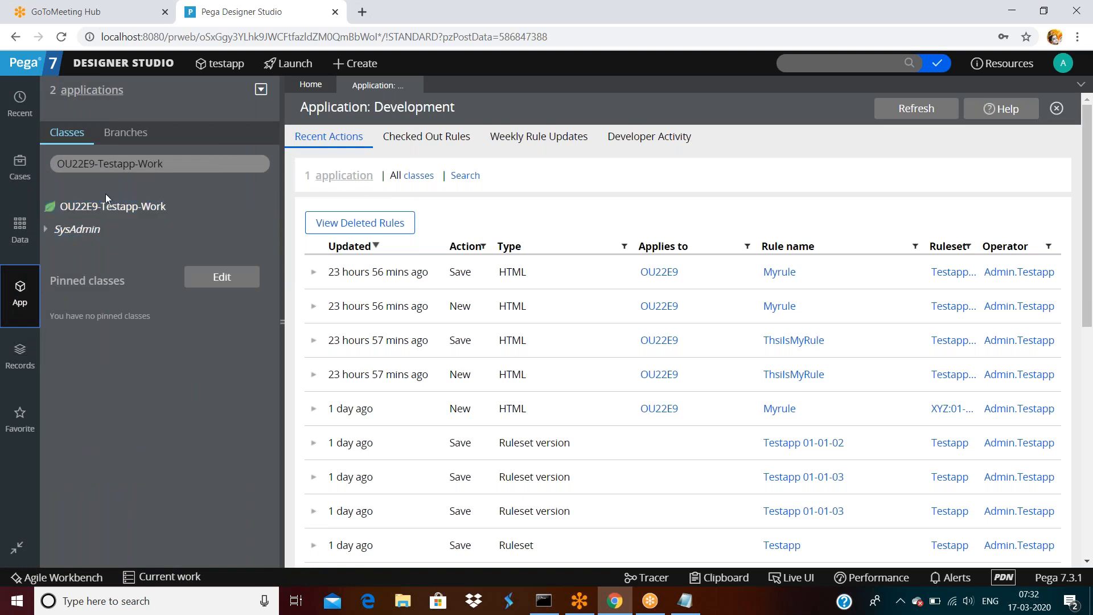
# Via Create > Data Model > Property on OU22E9-Testapp-Work, make 'testproperty' in Testapp 01-01-01 and open it.
pyautogui.rightClick(109, 210)
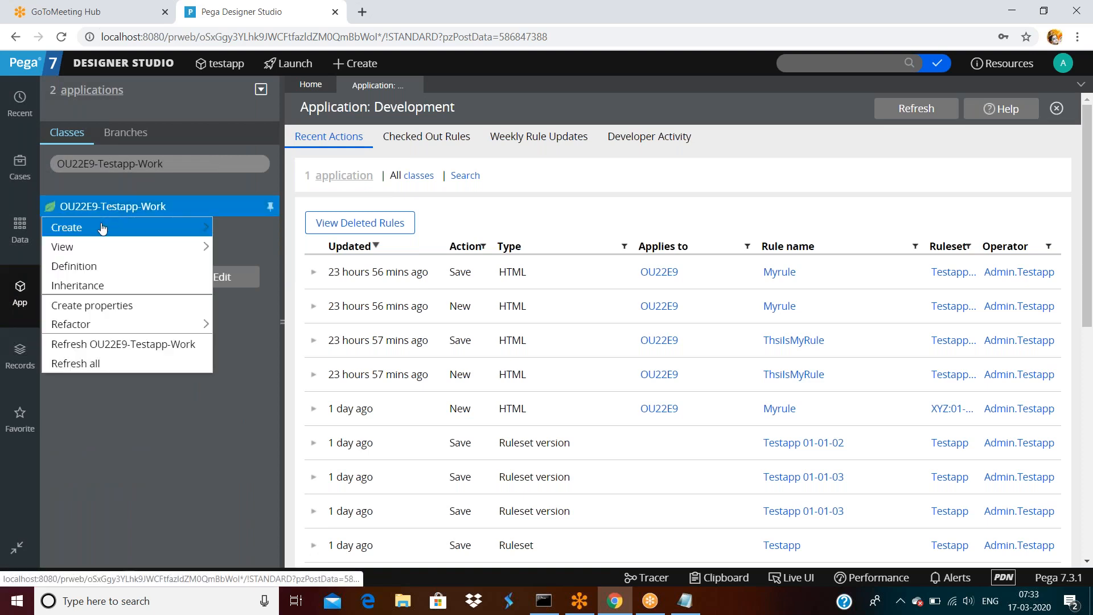
pyautogui.moveTo(103, 228)
pyautogui.moveTo(248, 247)
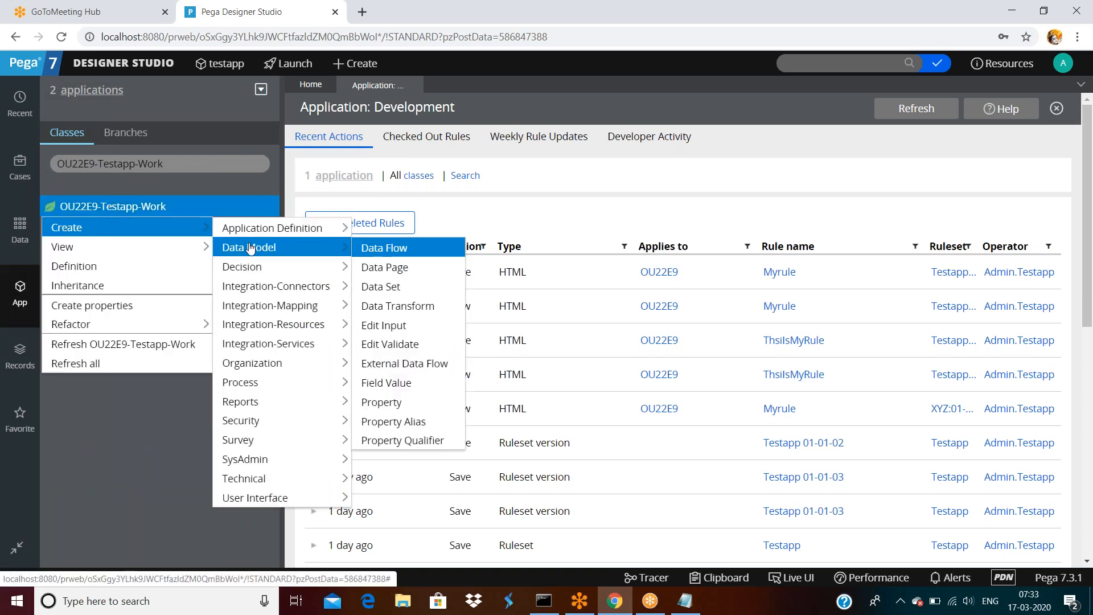
pyautogui.click(397, 404)
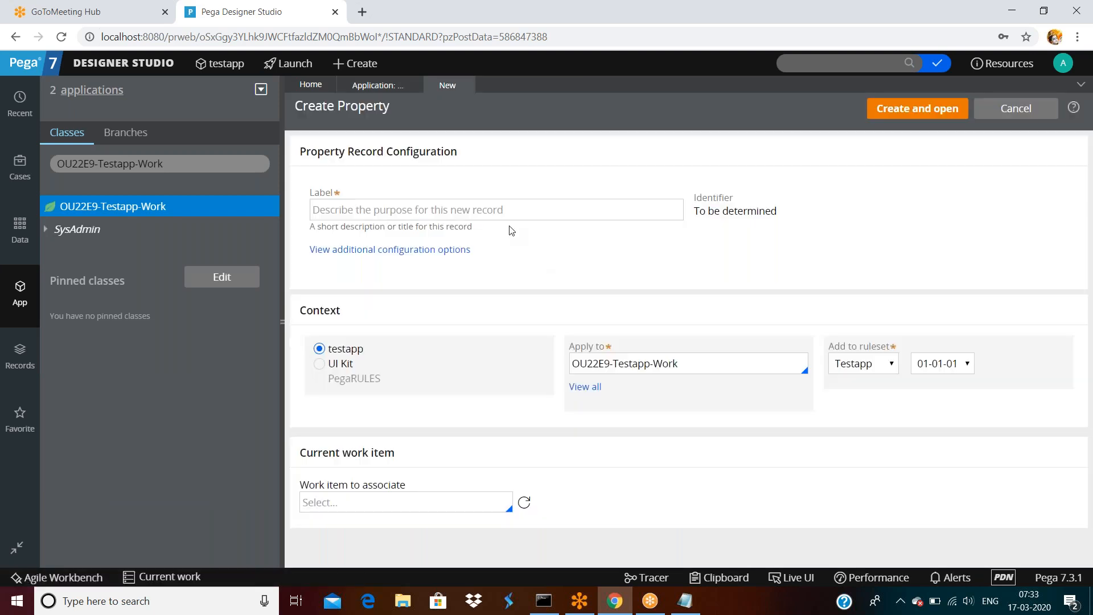
pyautogui.click(507, 212)
pyautogui.write('testproperty')
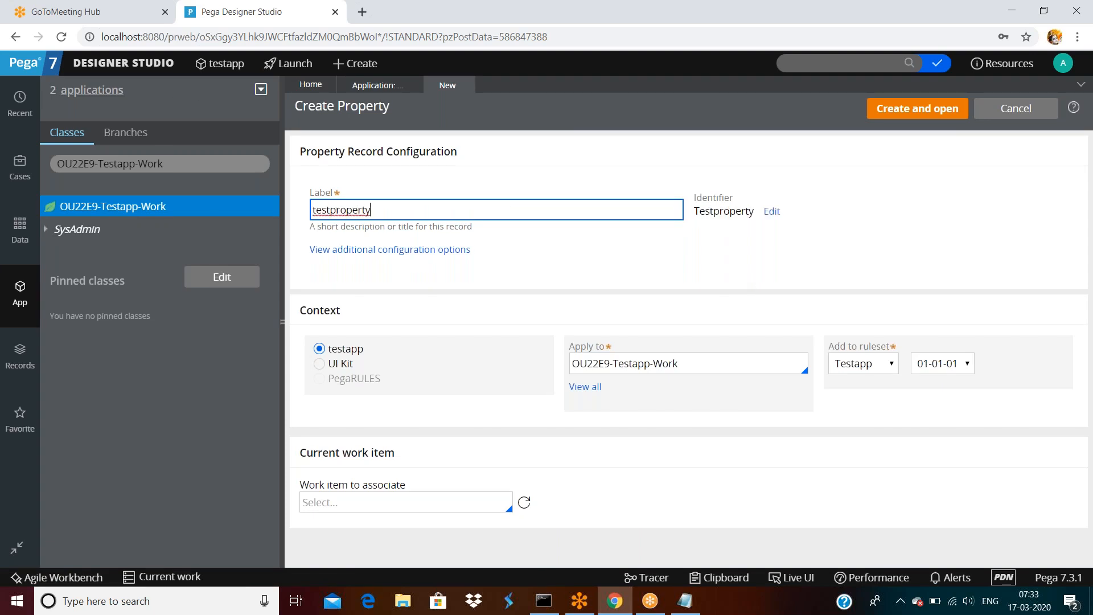
pyautogui.click(878, 367)
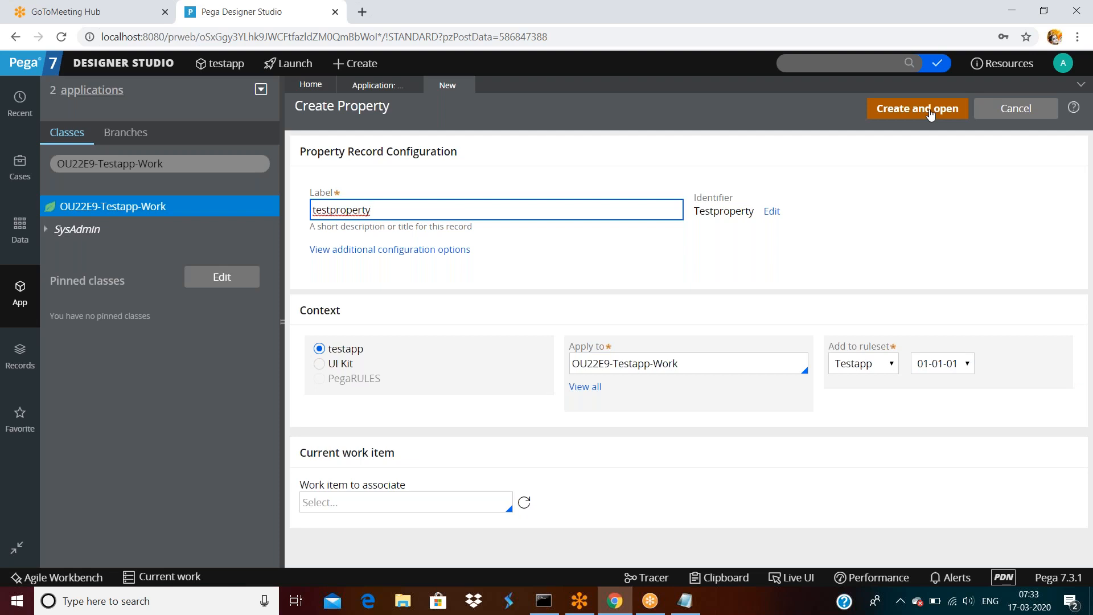
pyautogui.click(942, 367)
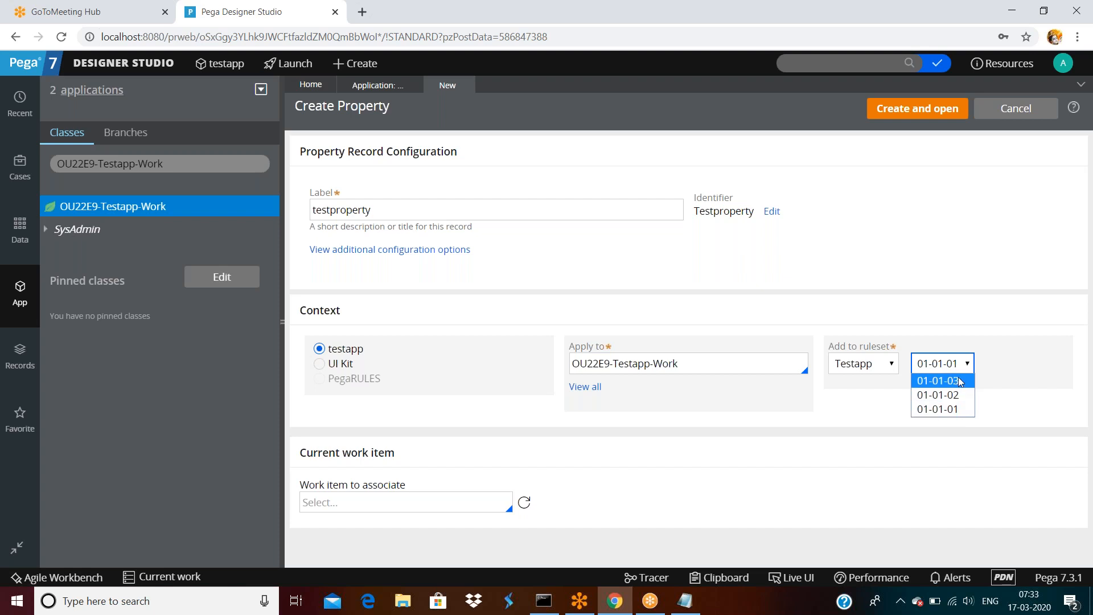
pyautogui.click(955, 244)
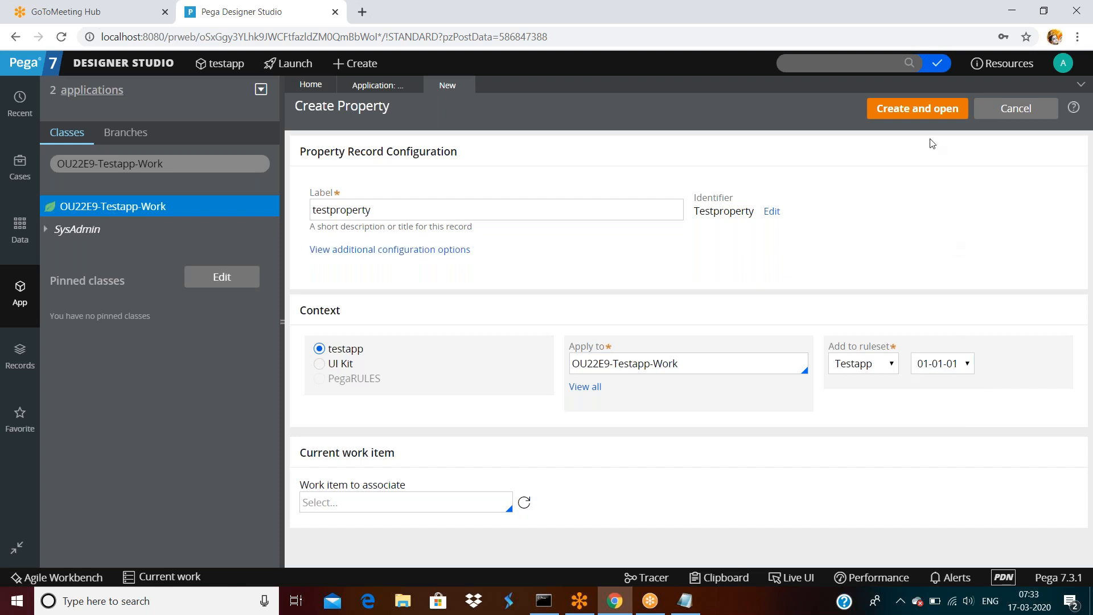
pyautogui.click(913, 111)
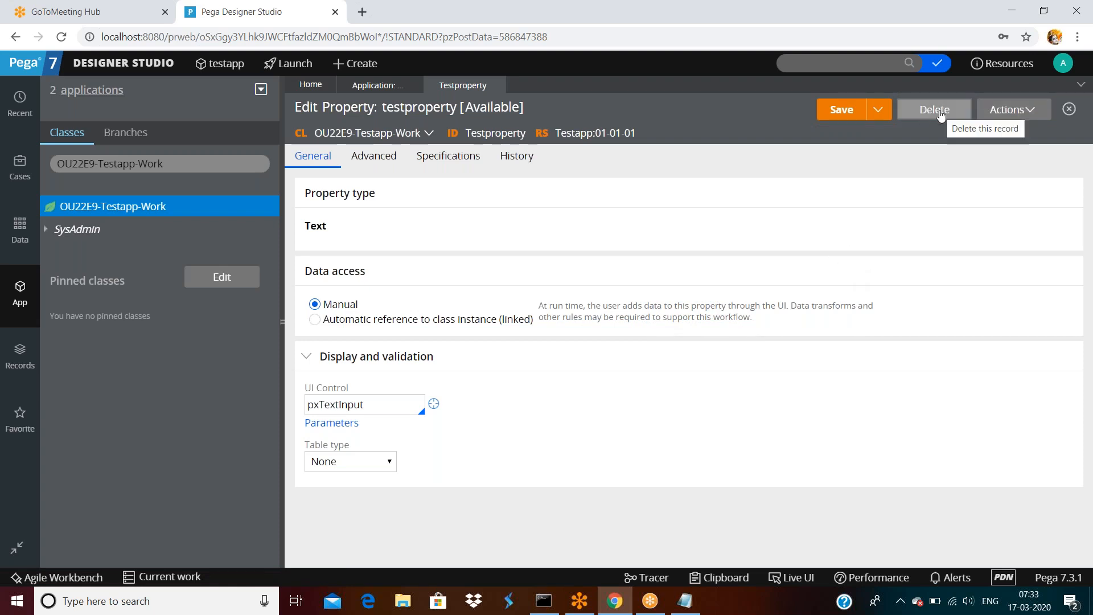
pyautogui.click(374, 87)
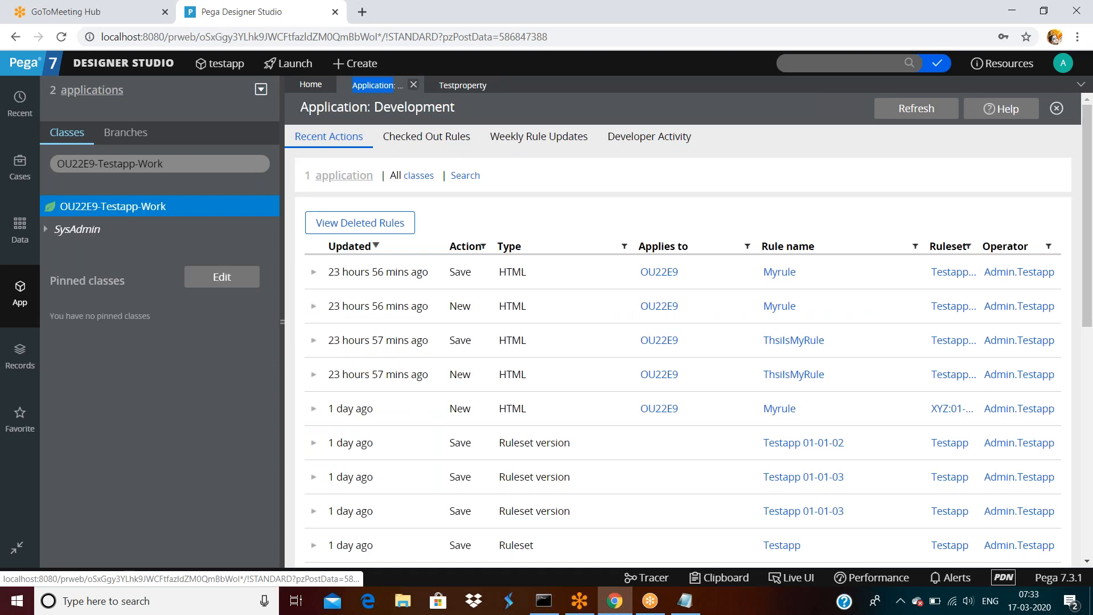
pyautogui.click(900, 111)
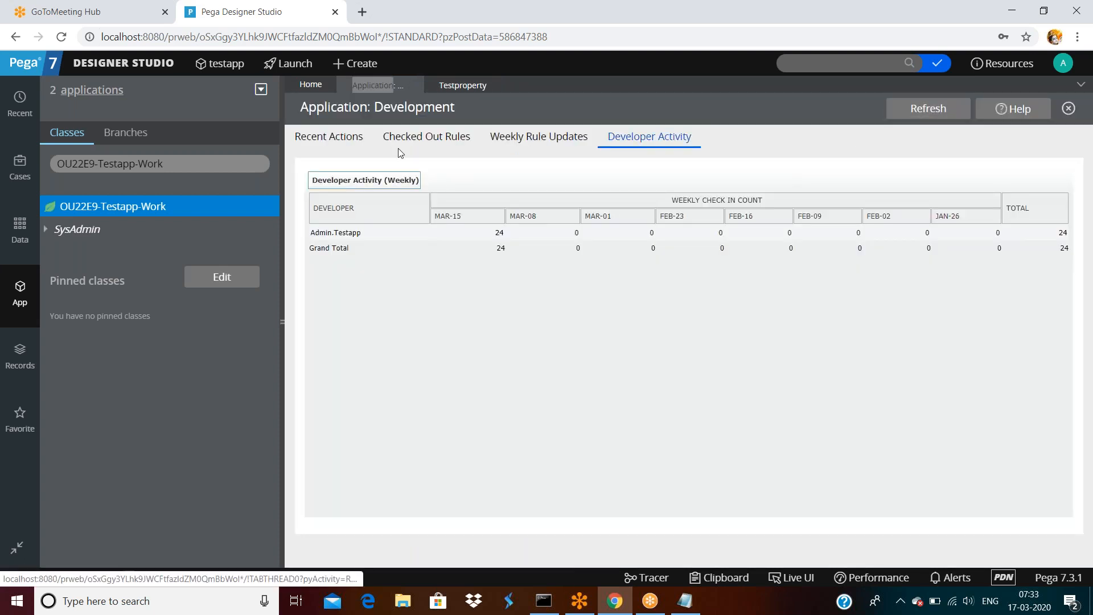
pyautogui.click(316, 138)
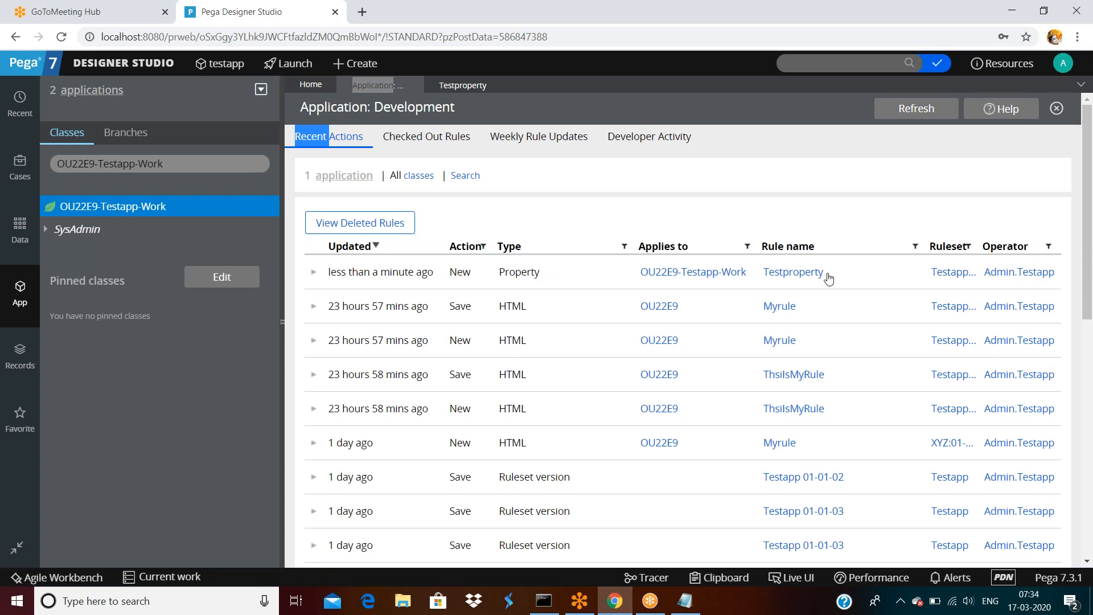
pyautogui.click(652, 143)
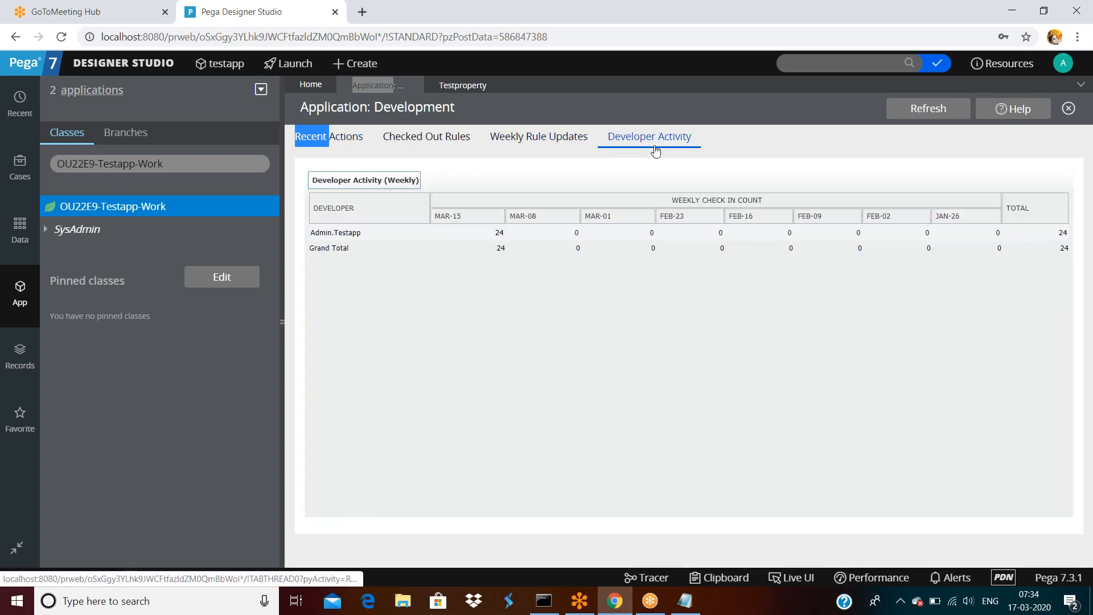
pyautogui.click(917, 108)
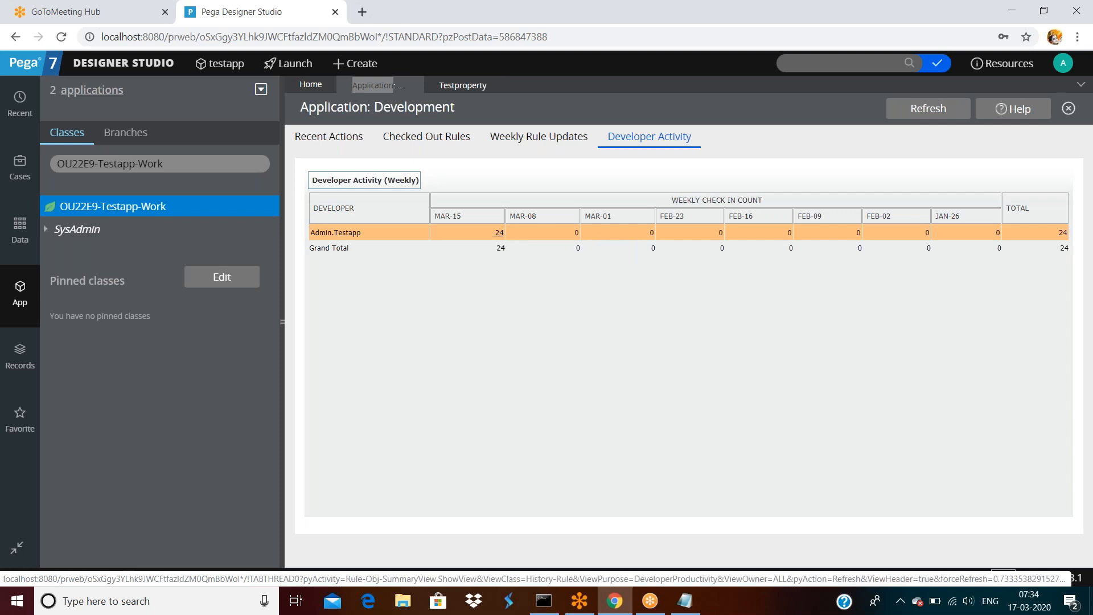
pyautogui.click(499, 235)
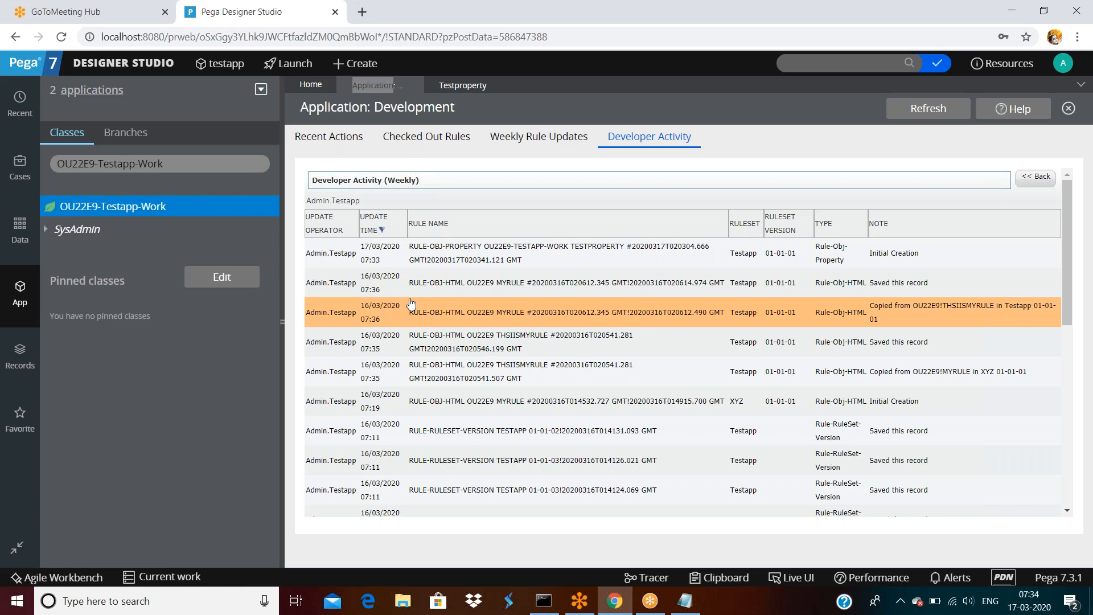
pyautogui.scroll(-7, 411, 302)
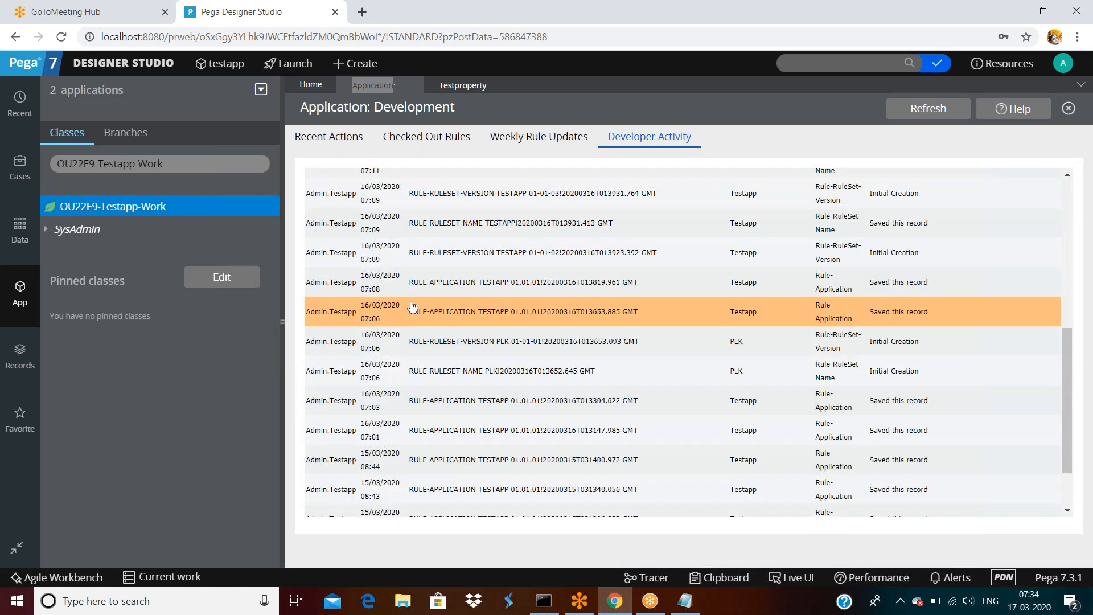
pyautogui.scroll(-2, 412, 307)
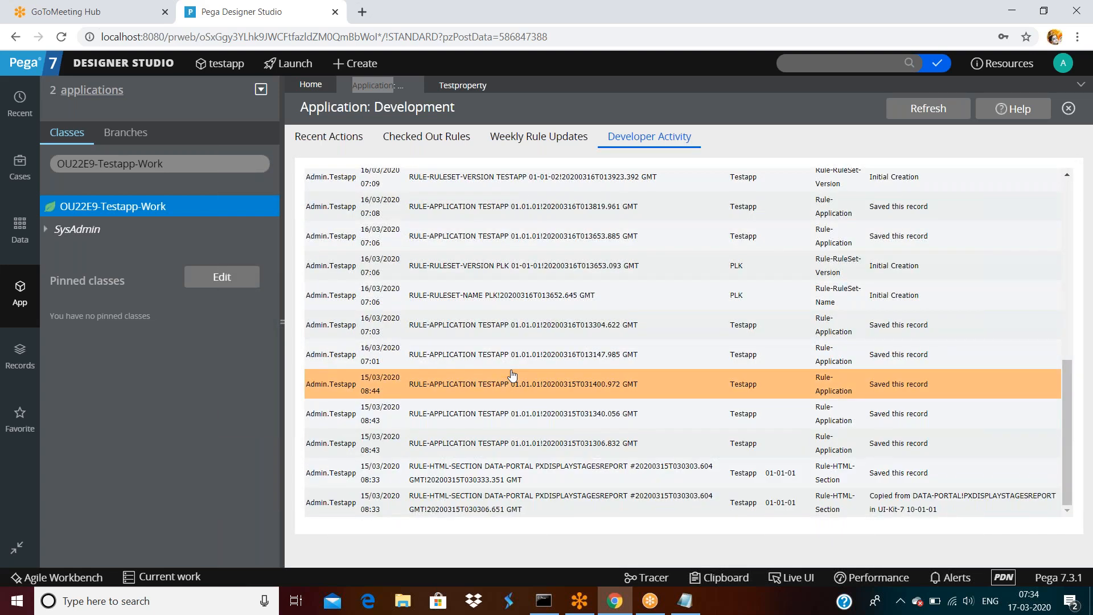
pyautogui.scroll(10, 511, 374)
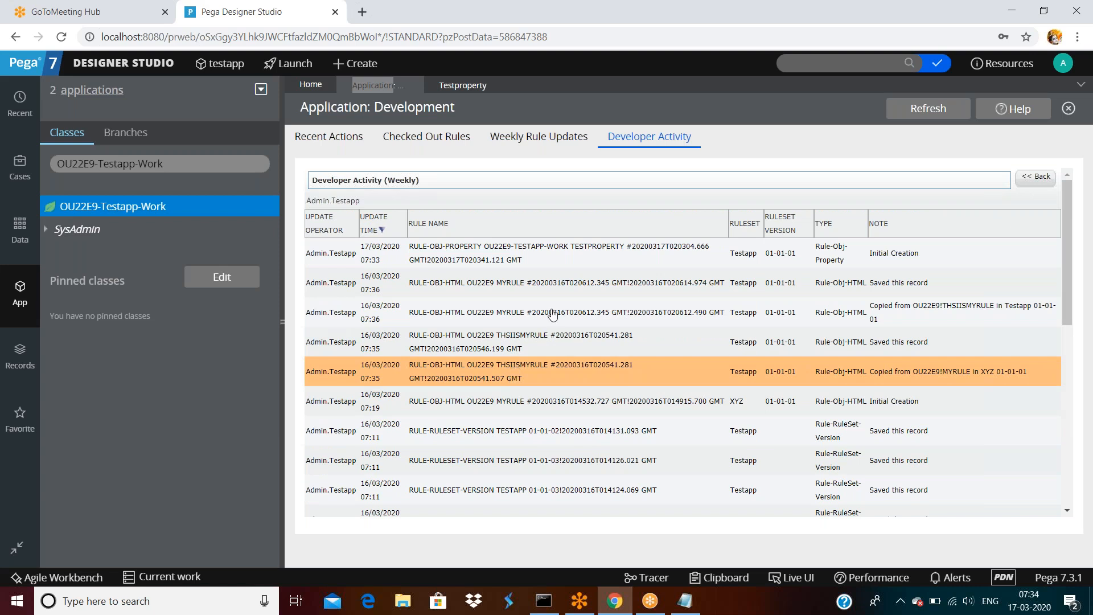
pyautogui.click(463, 86)
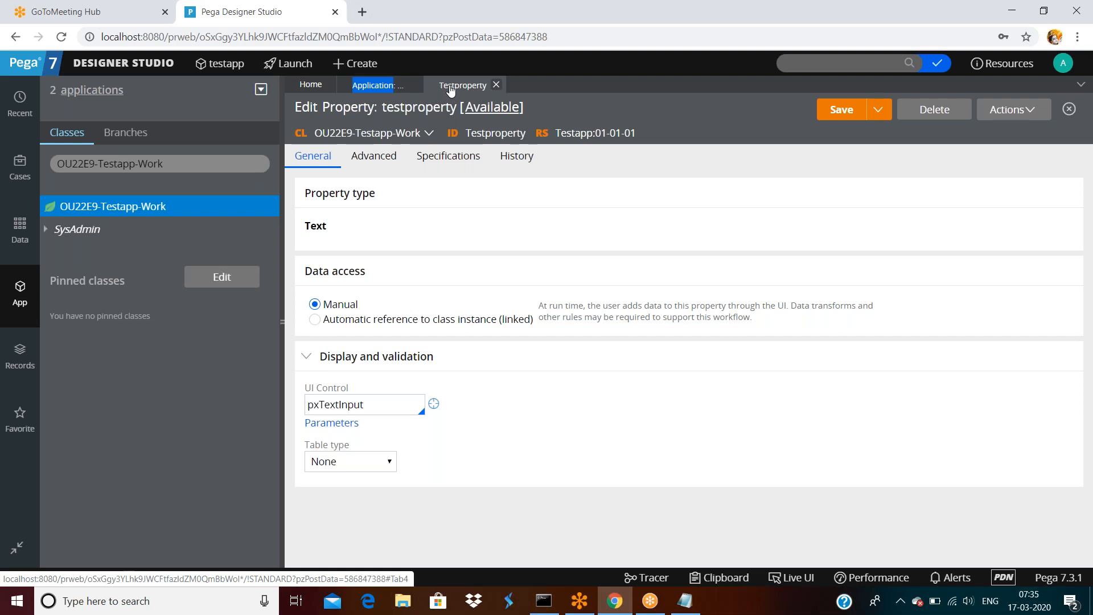
pyautogui.click(378, 86)
pyautogui.scroll(-5, 488, 258)
pyautogui.scroll(5, 488, 259)
pyautogui.click(487, 261)
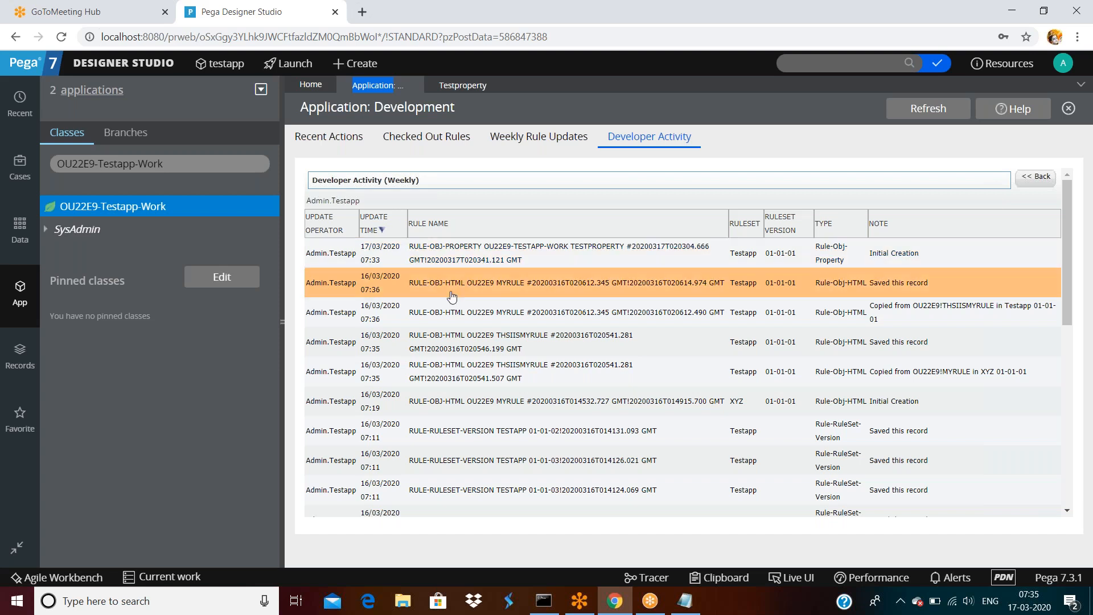
pyautogui.scroll(-10, 453, 478)
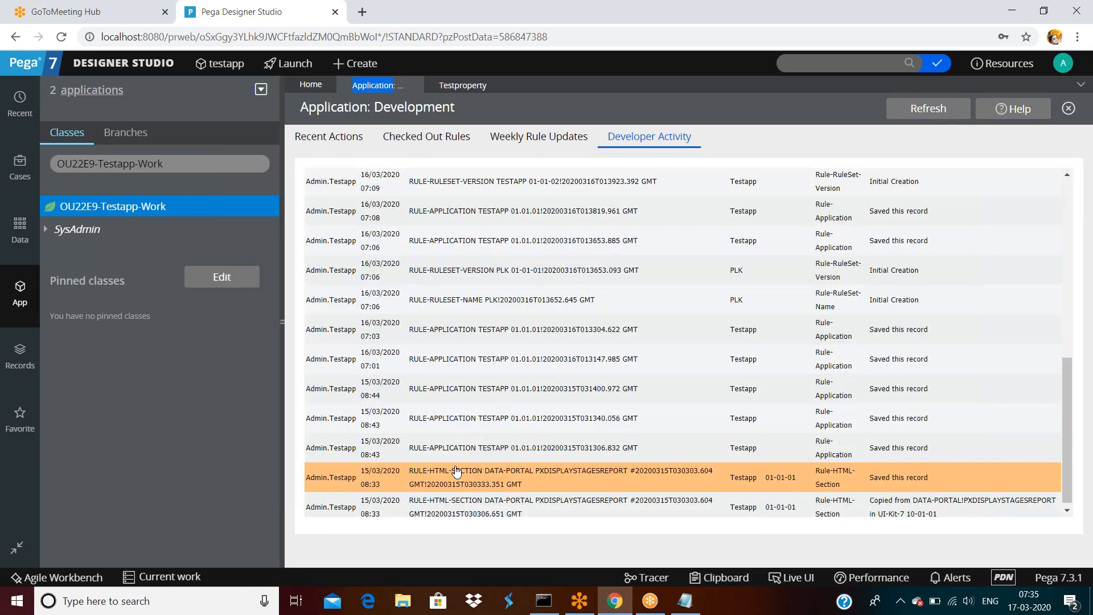
pyautogui.scroll(10, 457, 472)
pyautogui.doubleClick(333, 142)
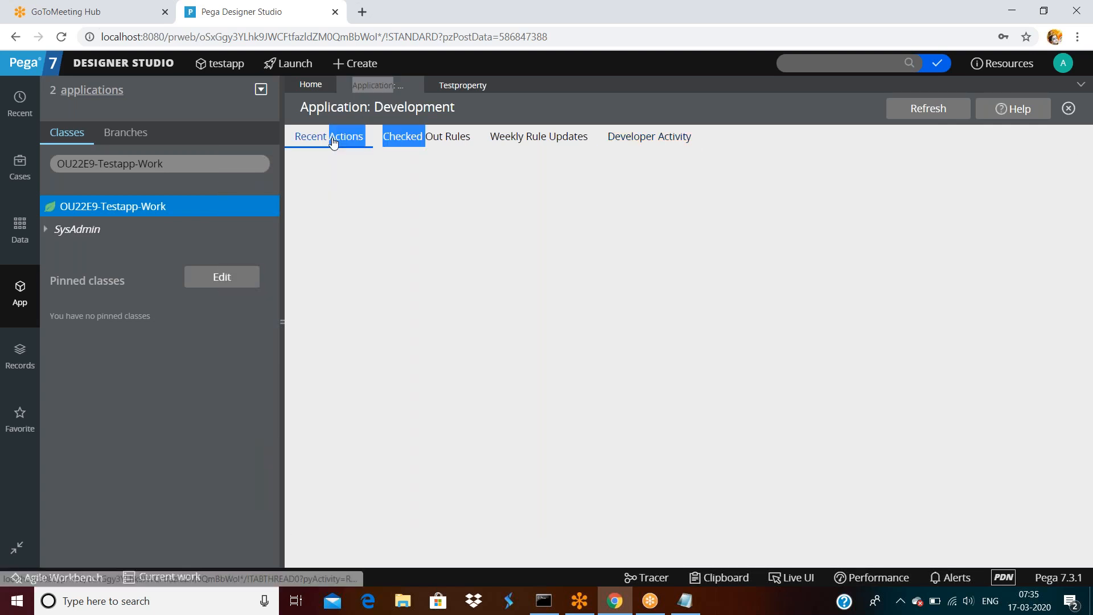
pyautogui.click(642, 141)
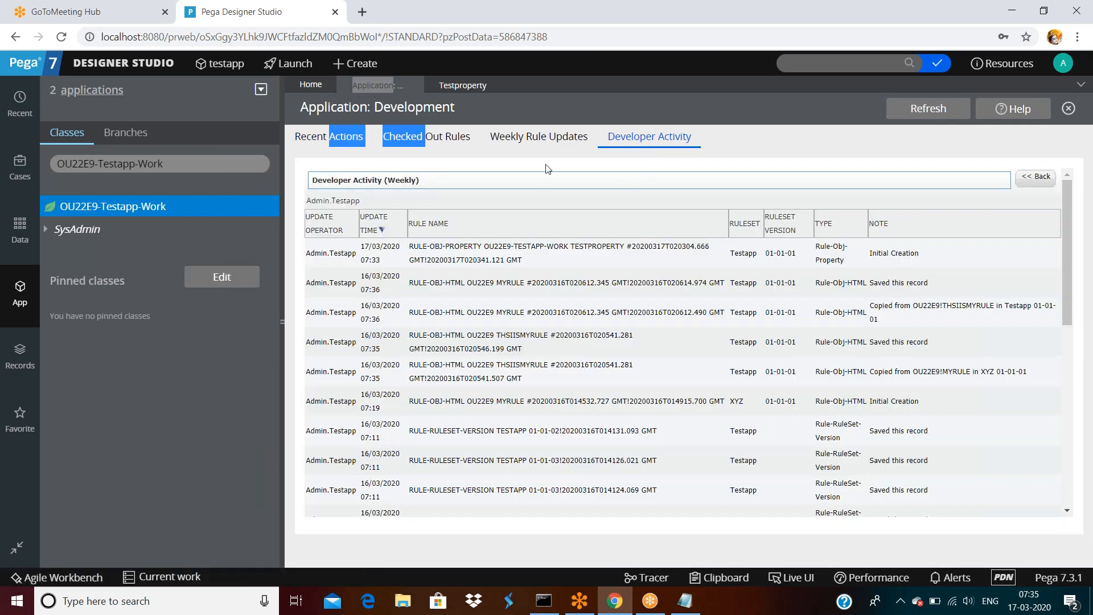
pyautogui.click(546, 165)
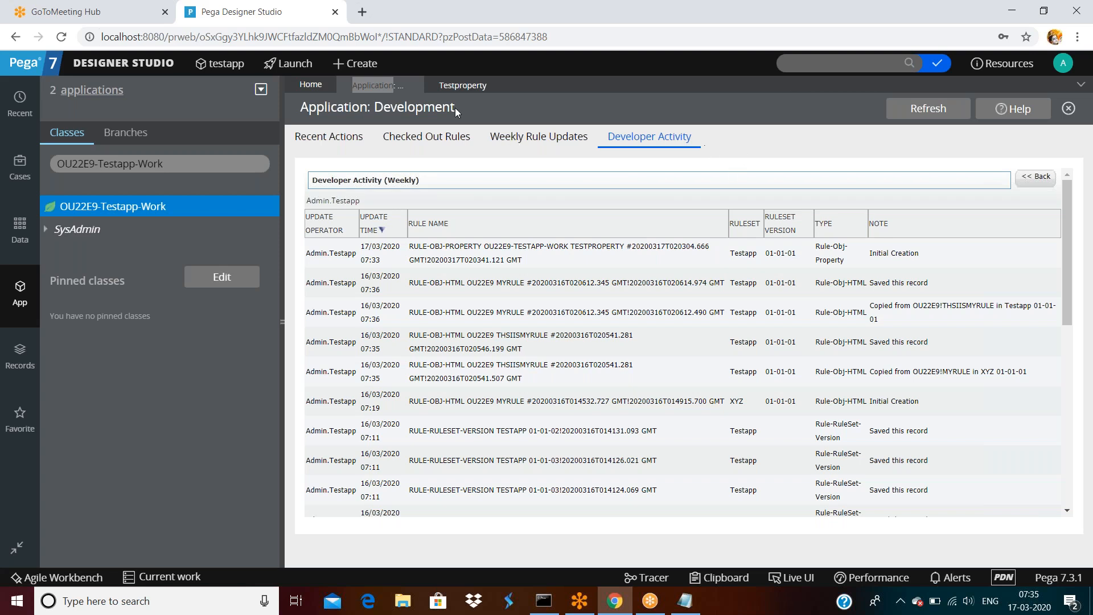
pyautogui.click(461, 85)
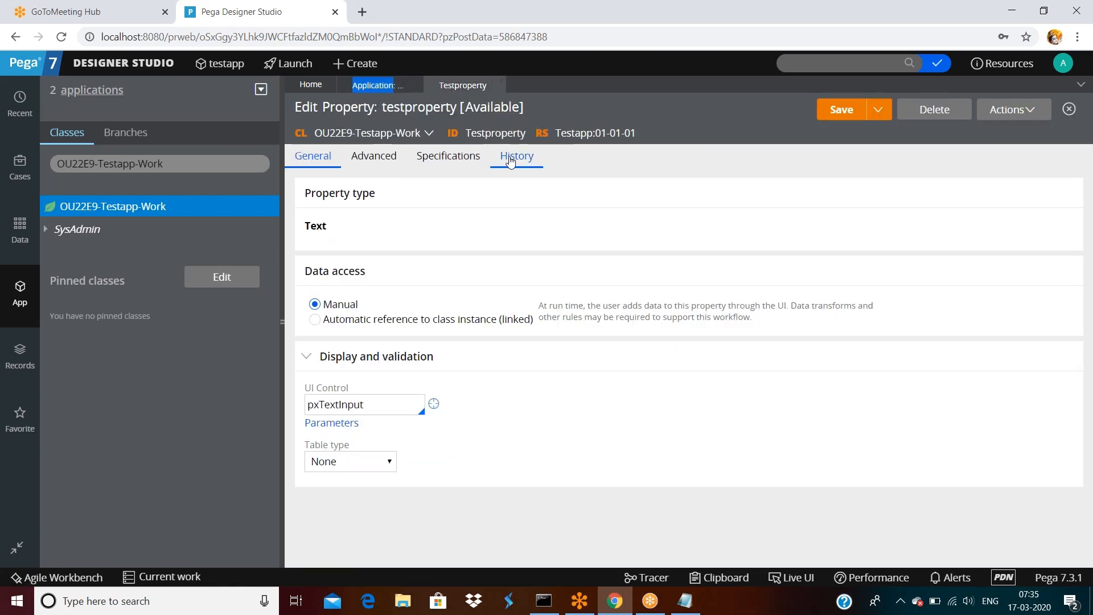
# Open the Testapp ruleset record and expand the details of version 01-01-01.
pyautogui.click(604, 133)
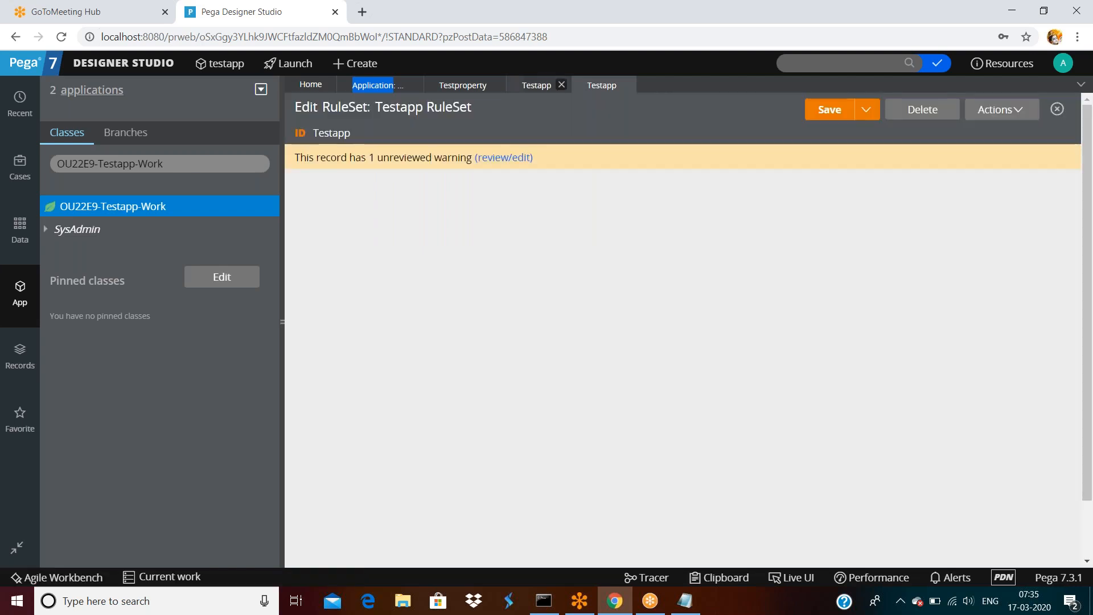
pyautogui.doubleClick(560, 85)
pyautogui.click(564, 133)
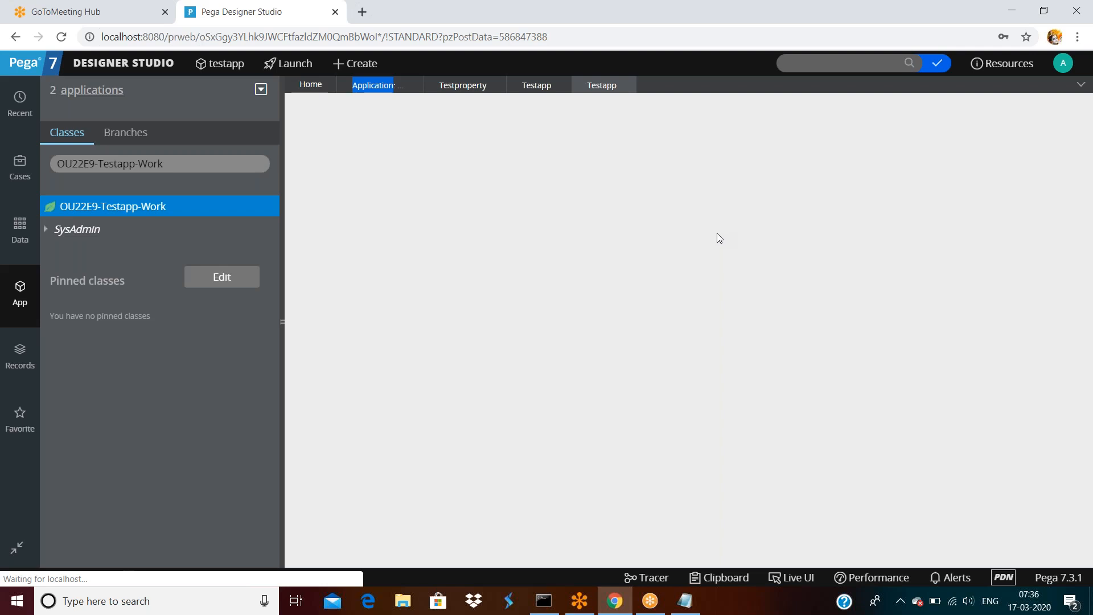
pyautogui.scroll(-2, 727, 266)
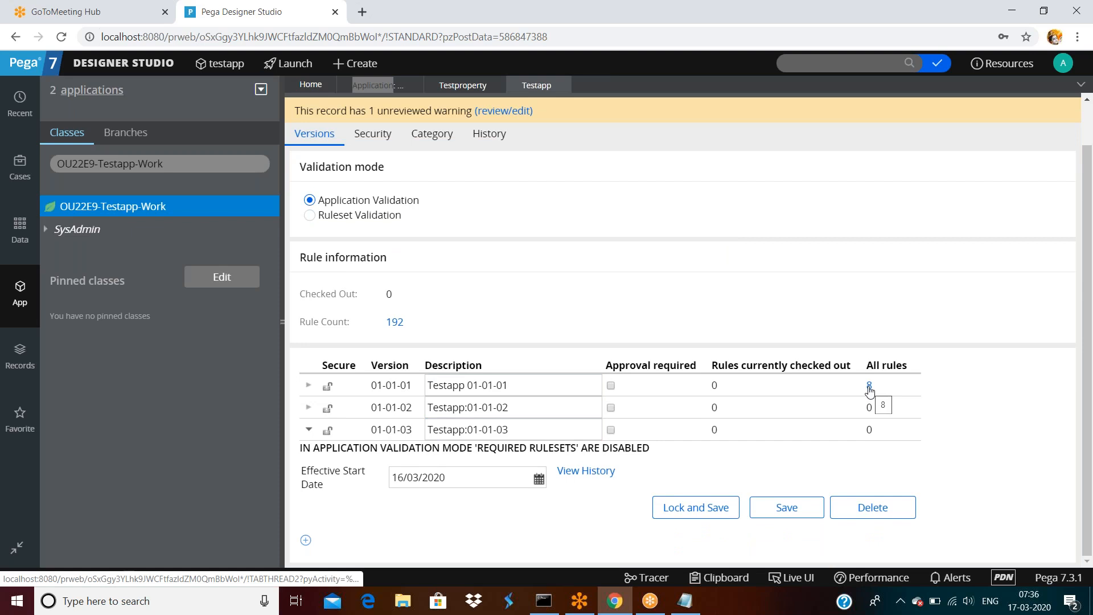
pyautogui.click(311, 385)
pyautogui.scroll(-2, 626, 387)
# Lock version 01-01-01, entering and confirming the lock password, and submit.
pyautogui.click(699, 385)
pyautogui.click(651, 319)
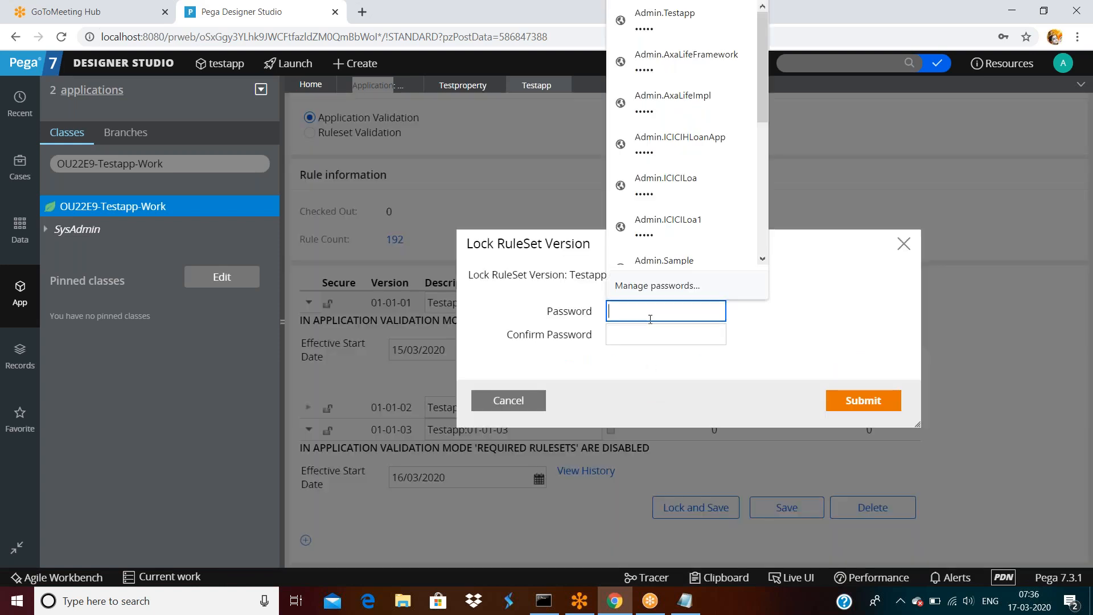
pyautogui.write('test')
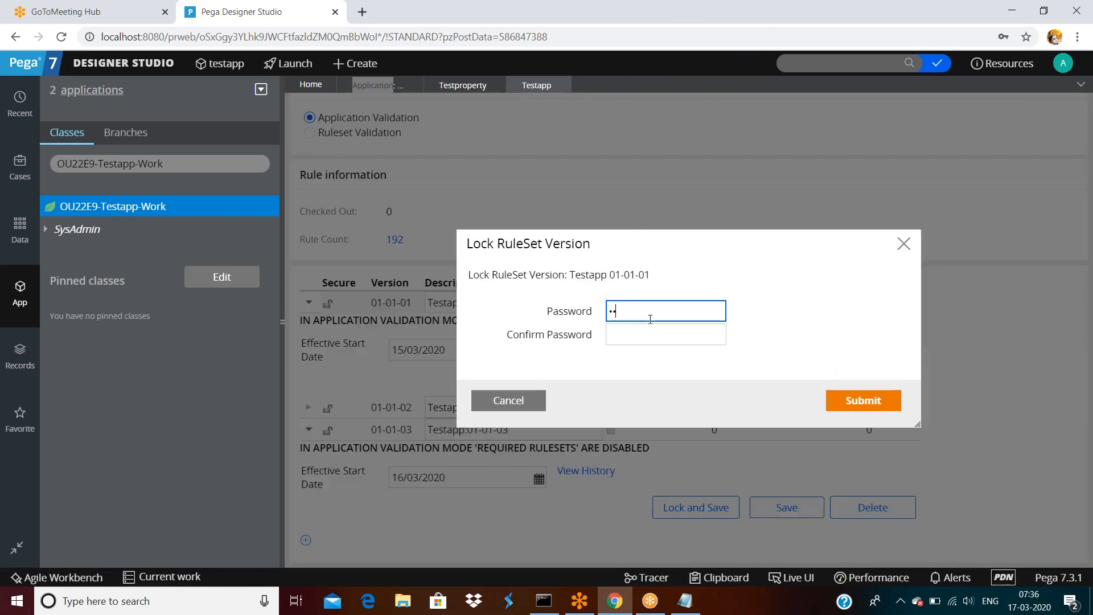
pyautogui.press('Tab')
pyautogui.write('test')
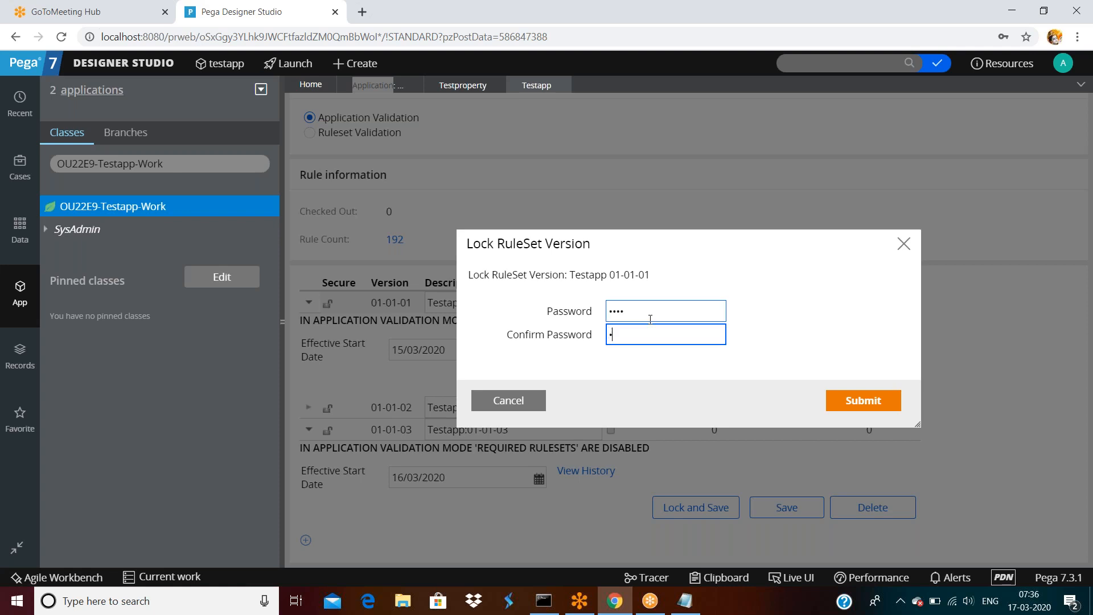
pyautogui.click(863, 400)
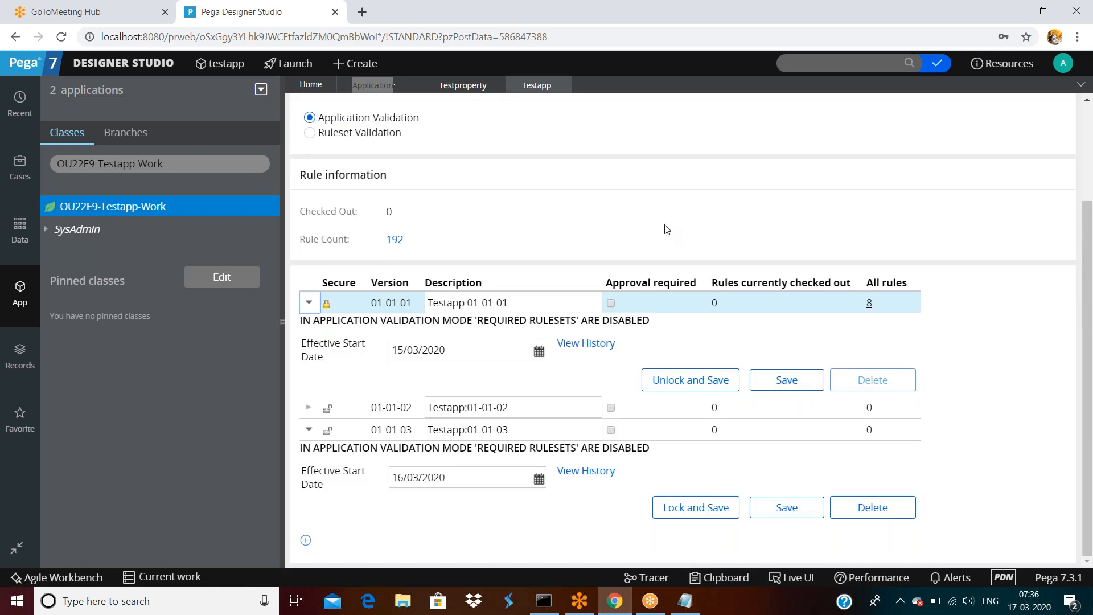
pyautogui.scroll(3, 667, 230)
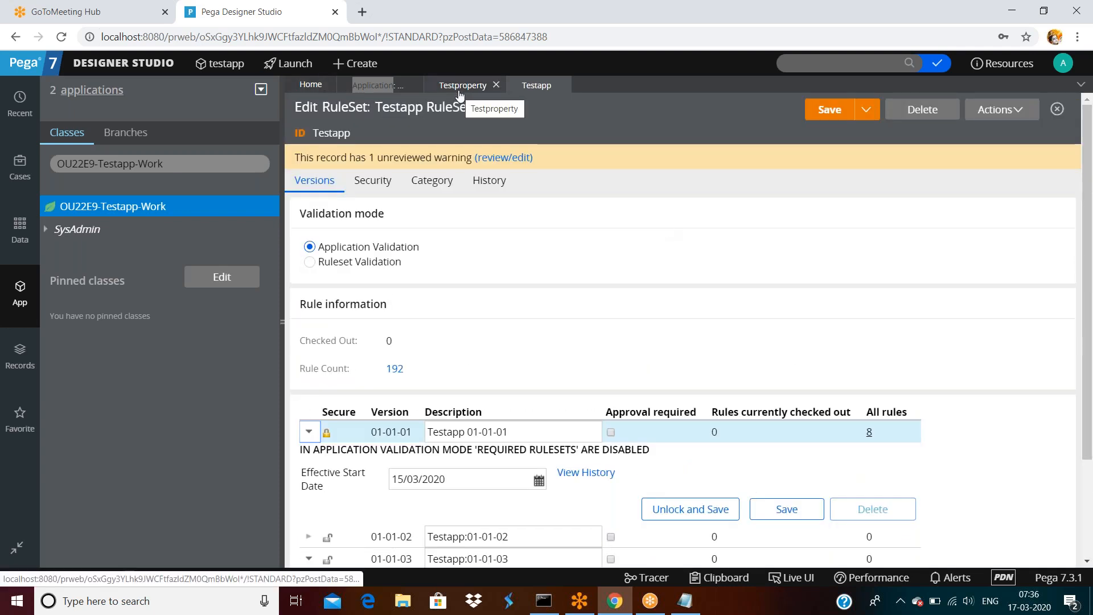
# Start a new property in OU22E9-Testapp-Work labelled sdasfdsf.
pyautogui.rightClick(115, 205)
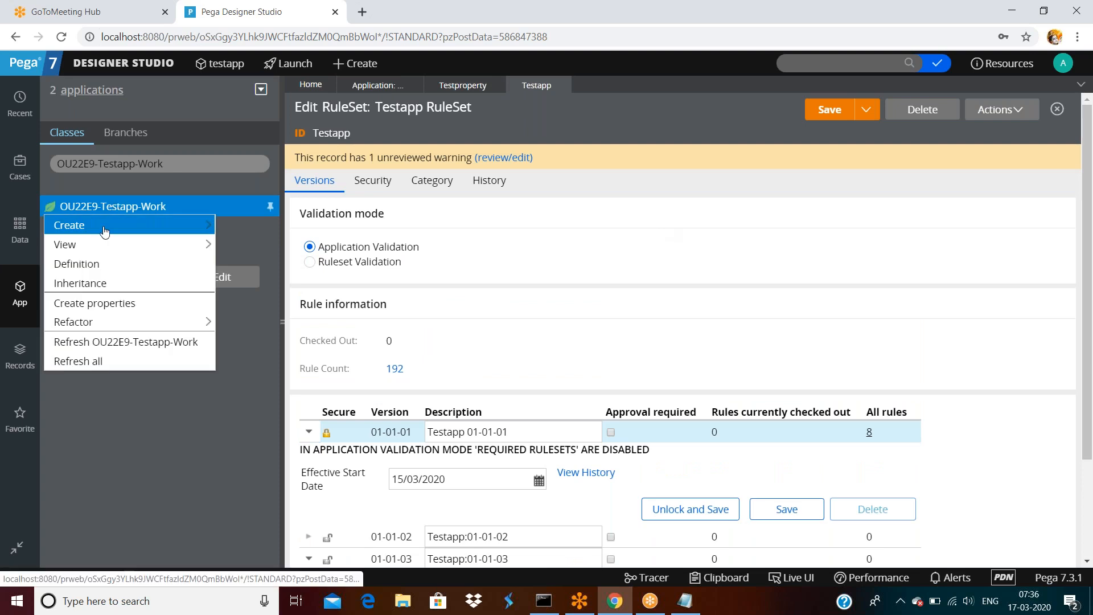
pyautogui.moveTo(114, 225)
pyautogui.moveTo(268, 245)
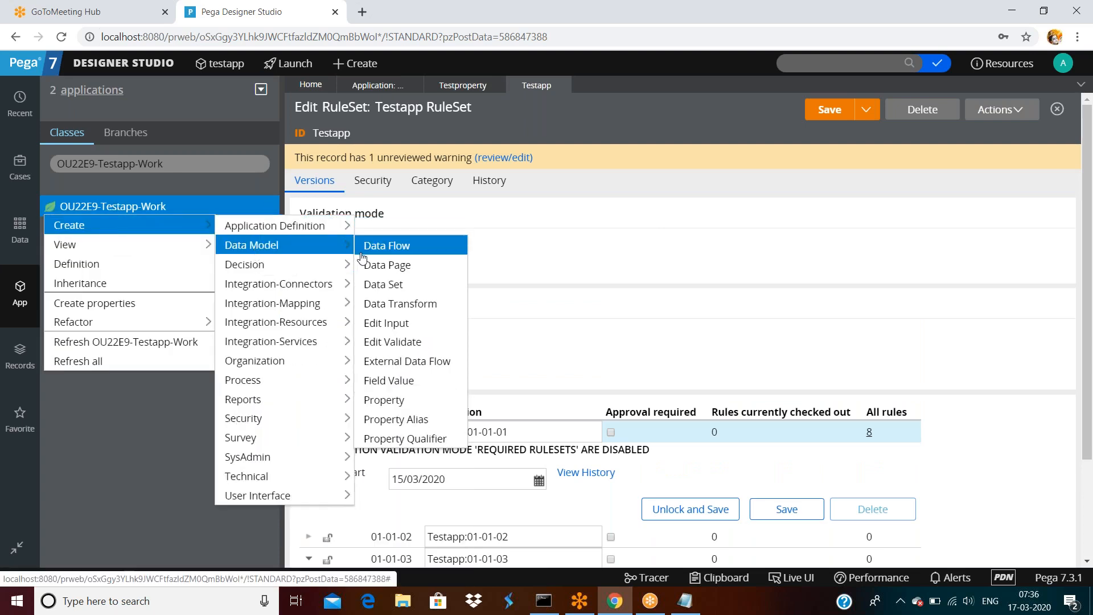
pyautogui.click(398, 400)
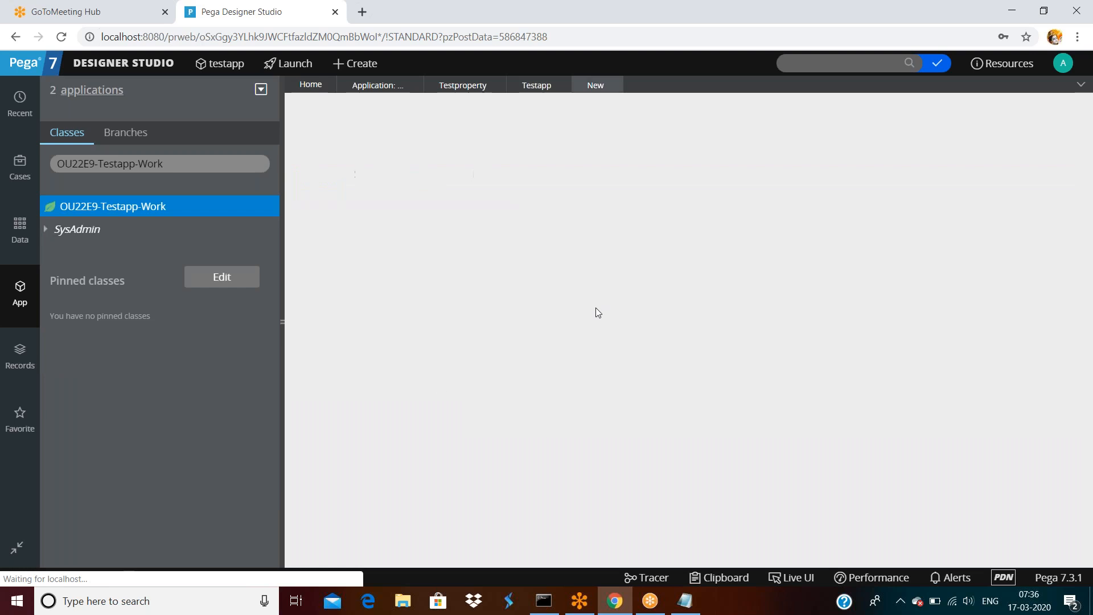
pyautogui.write('sdasfdsf')
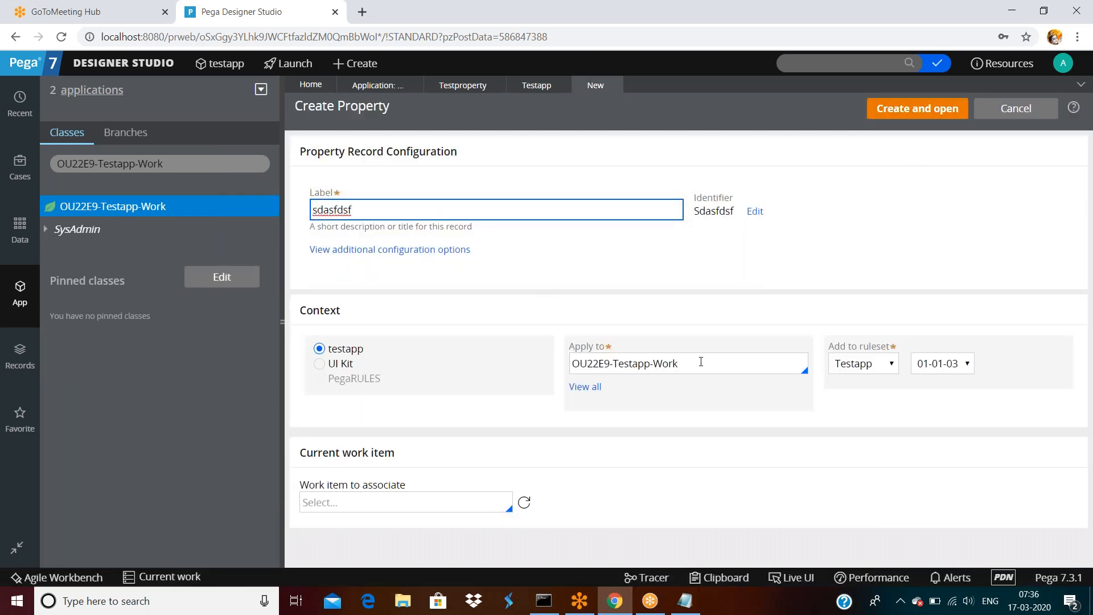
# Check that the ruleset version list offers only 01-01-03 and 01-01-02, keeping 01-01-03.
pyautogui.click(950, 365)
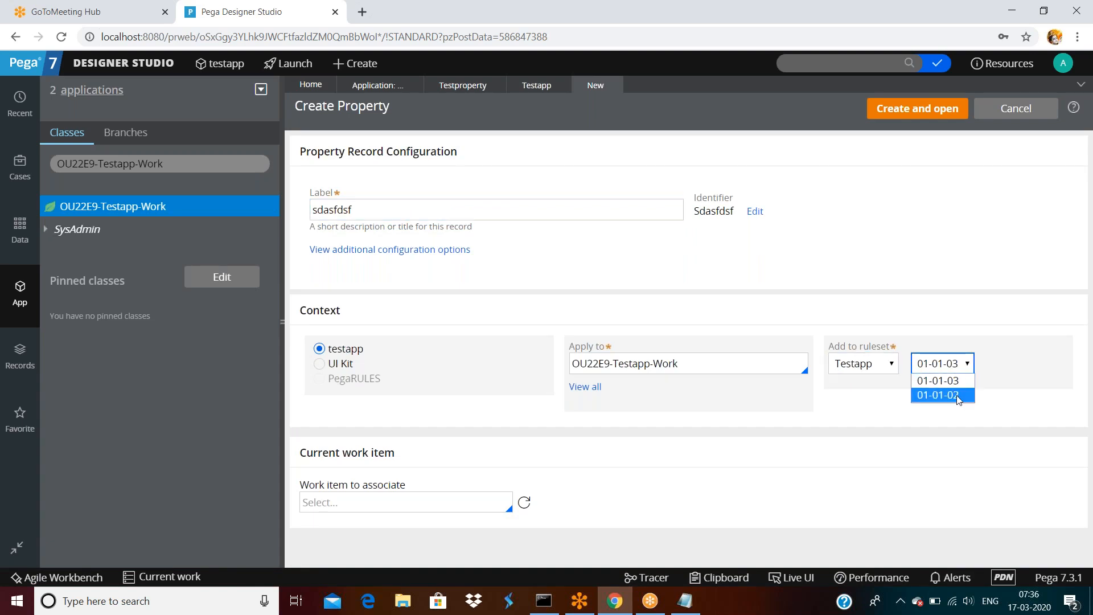
pyautogui.click(1005, 348)
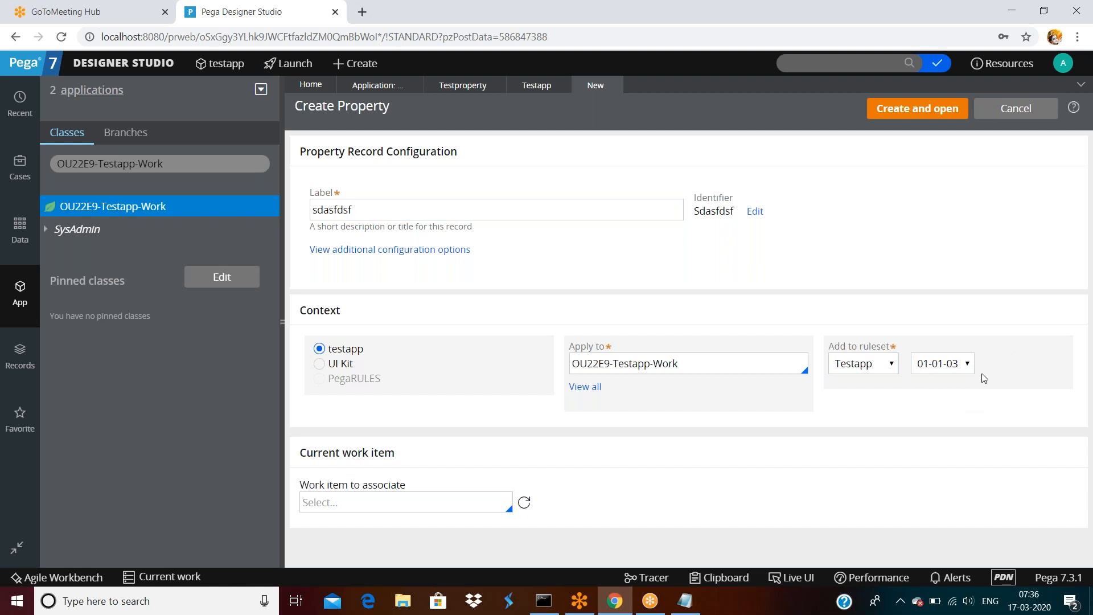
pyautogui.click(951, 369)
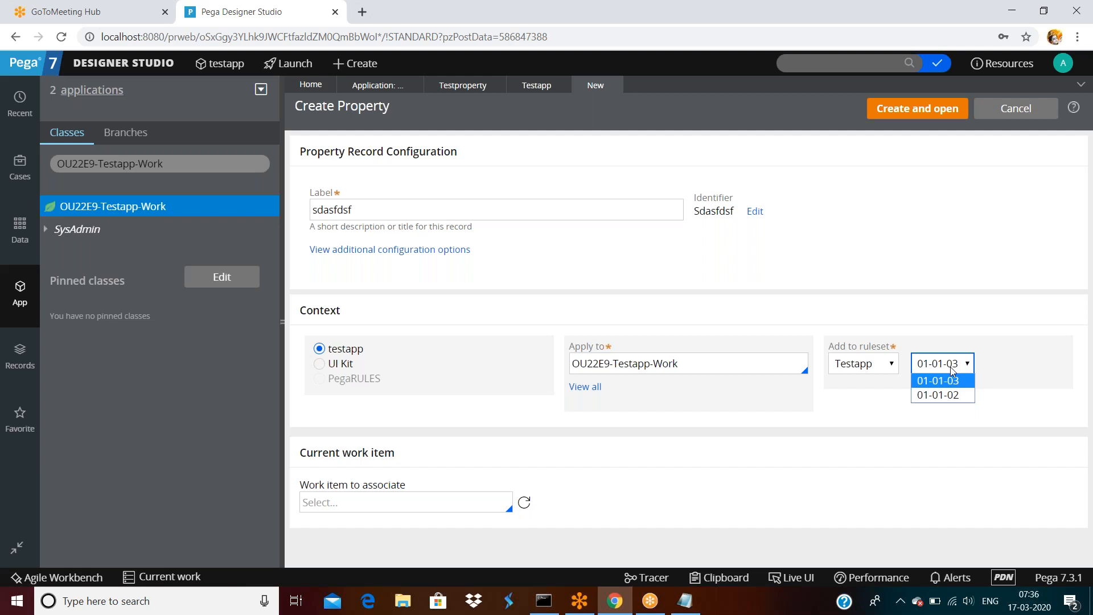
pyautogui.click(942, 273)
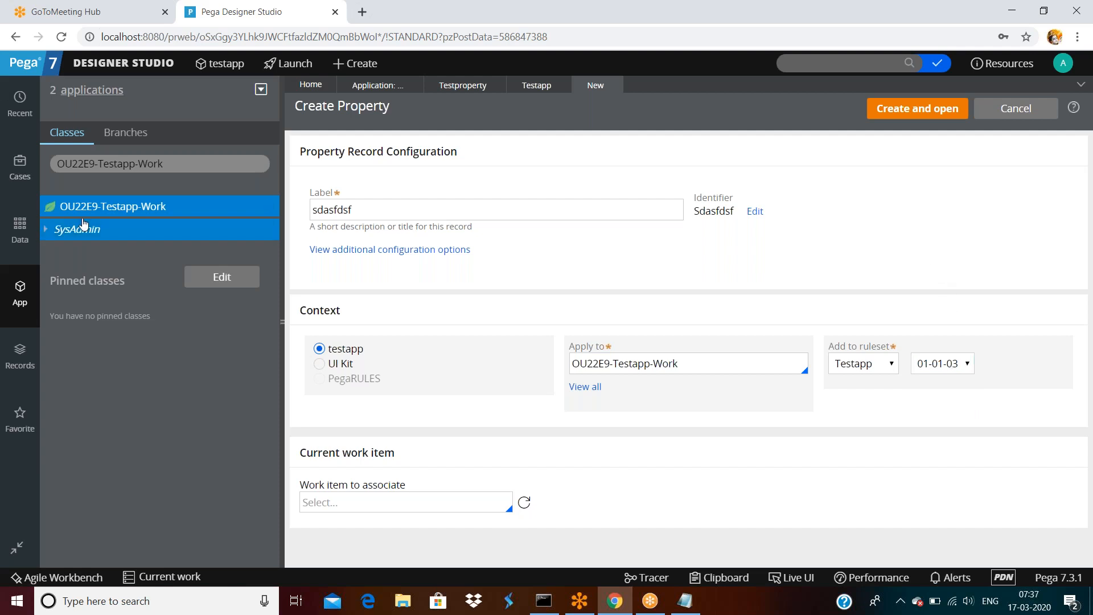
# Return to the Testapp ruleset record and scroll through it.
pyautogui.click(526, 89)
pyautogui.scroll(-2, 540, 266)
pyautogui.scroll(2, 540, 266)
pyautogui.scroll(-2, 540, 266)
# Add a new Testapp ruleset version numbered 01-09-01.
pyautogui.click(305, 539)
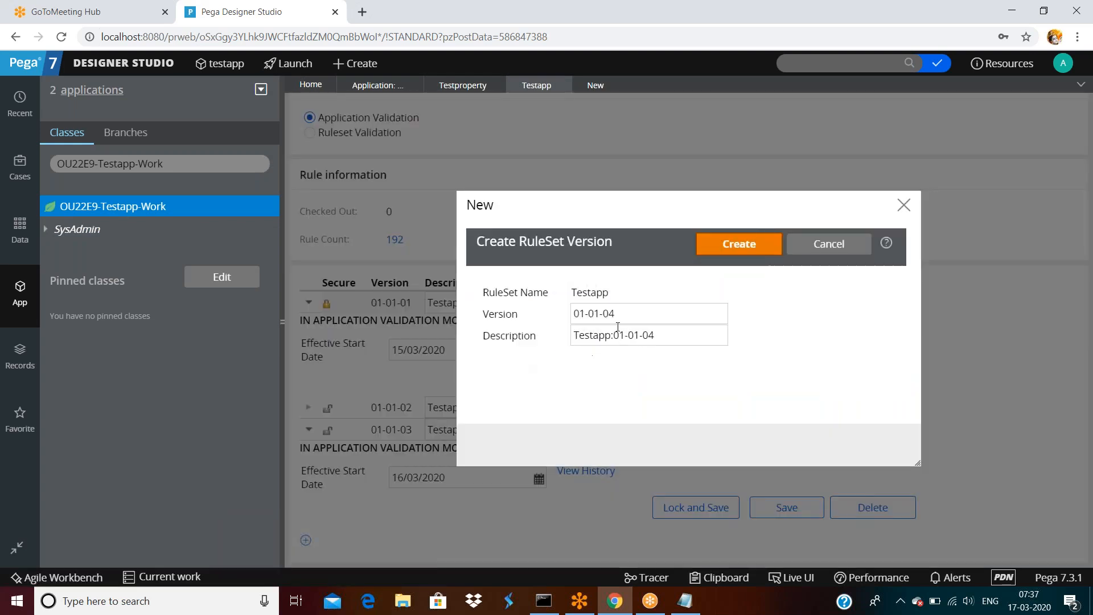
pyautogui.doubleClick(622, 315)
pyautogui.click(635, 315)
pyautogui.press('BackSpace')
pyautogui.press('BackSpace')
pyautogui.press('BackSpace')
pyautogui.press('BackSpace')
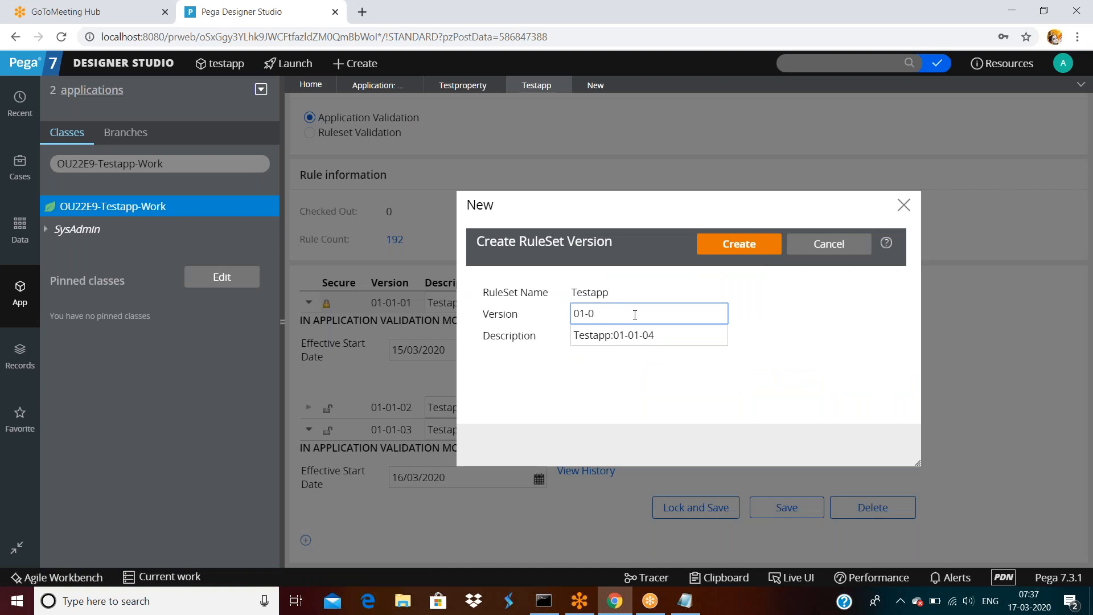
pyautogui.write('9-01')
pyautogui.click(683, 388)
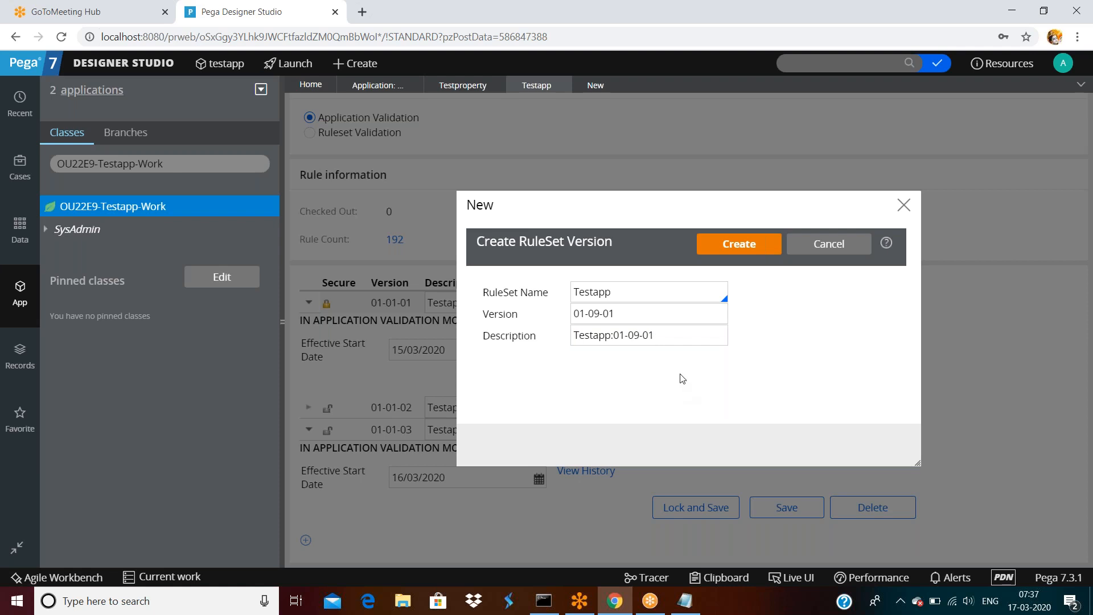
pyautogui.click(760, 243)
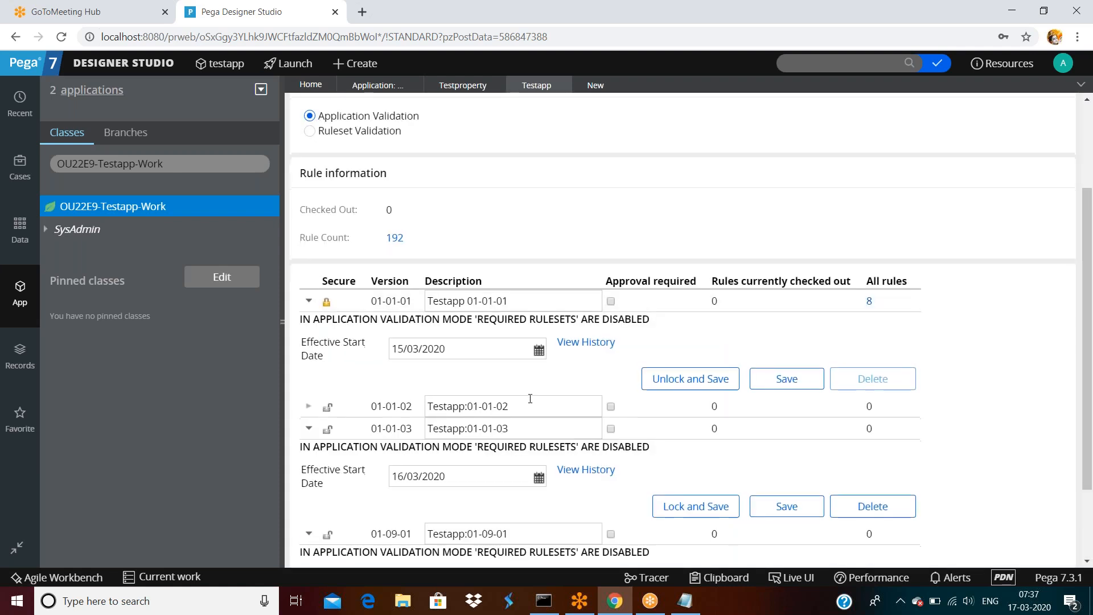
# Try saving the Testapp ruleset, retrying after the save error.
pyautogui.scroll(-2, 530, 397)
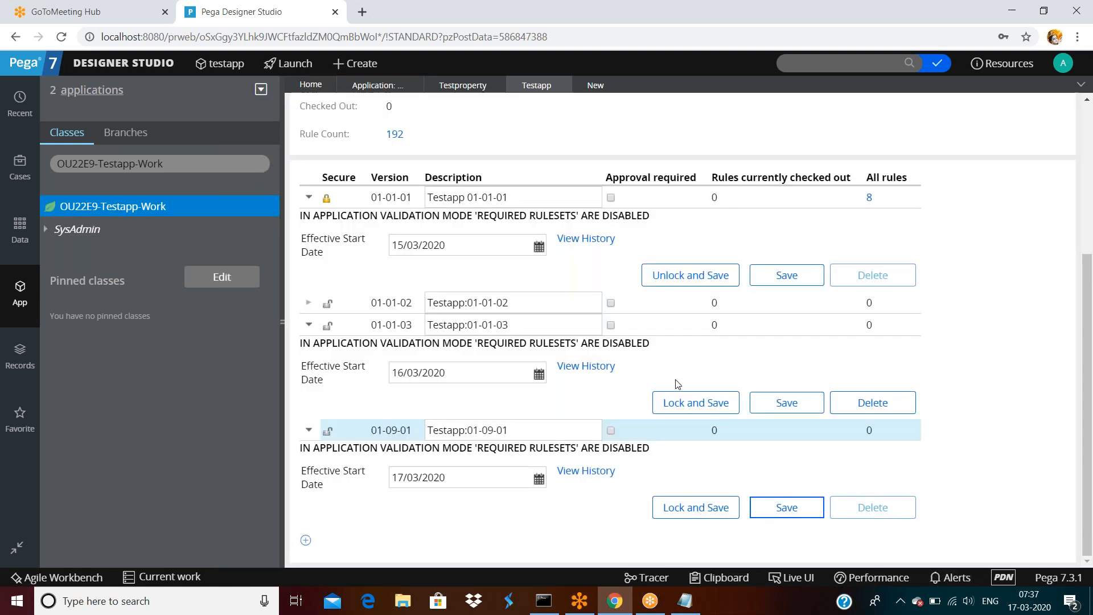
pyautogui.scroll(5, 839, 342)
pyautogui.click(820, 114)
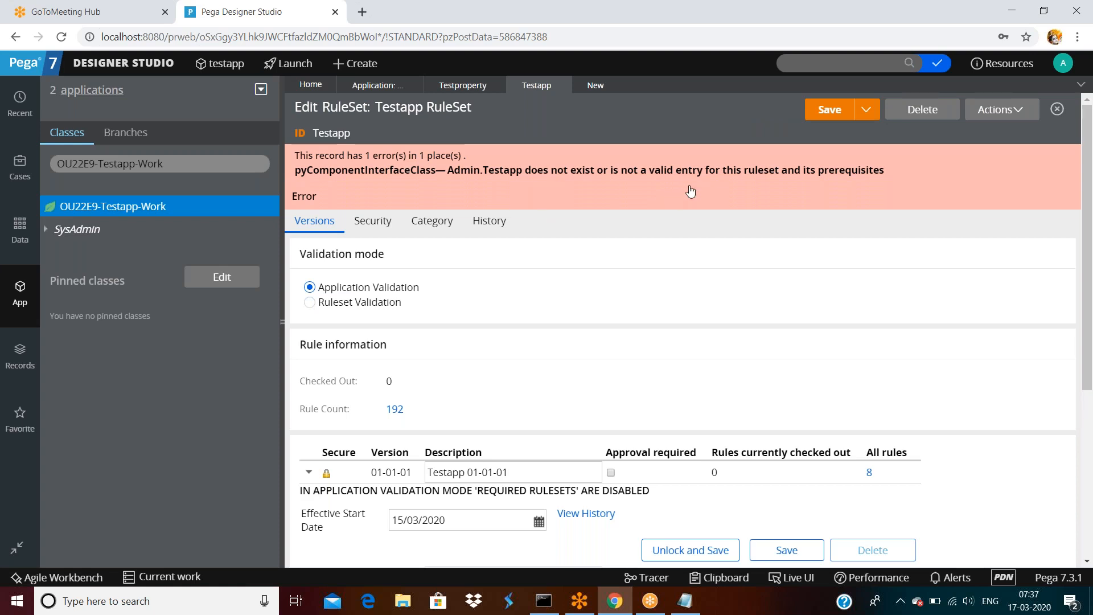
pyautogui.scroll(-5, 708, 247)
pyautogui.scroll(4, 708, 251)
pyautogui.scroll(1, 821, 132)
pyautogui.click(827, 108)
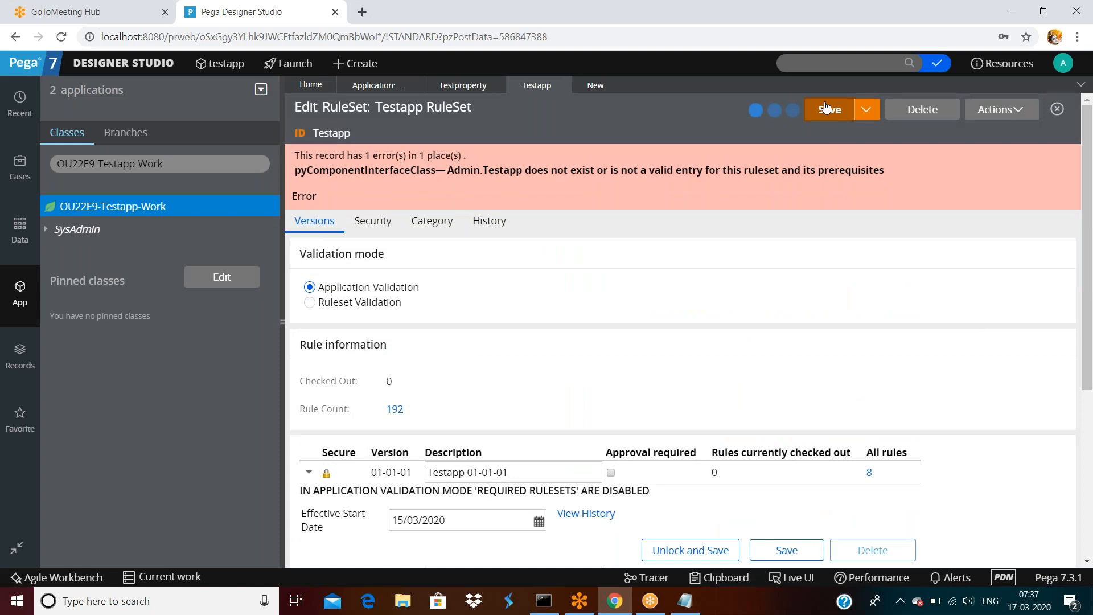
# Close the ruleset record discarding unsaved changes, then reopen Testapp.
pyautogui.click(562, 86)
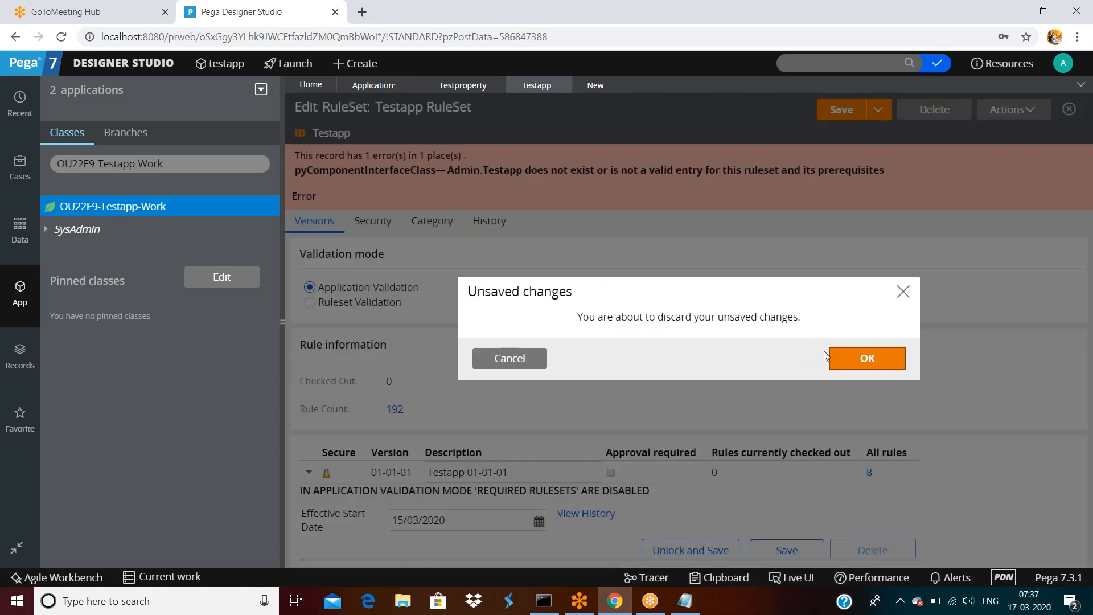
pyautogui.click(851, 361)
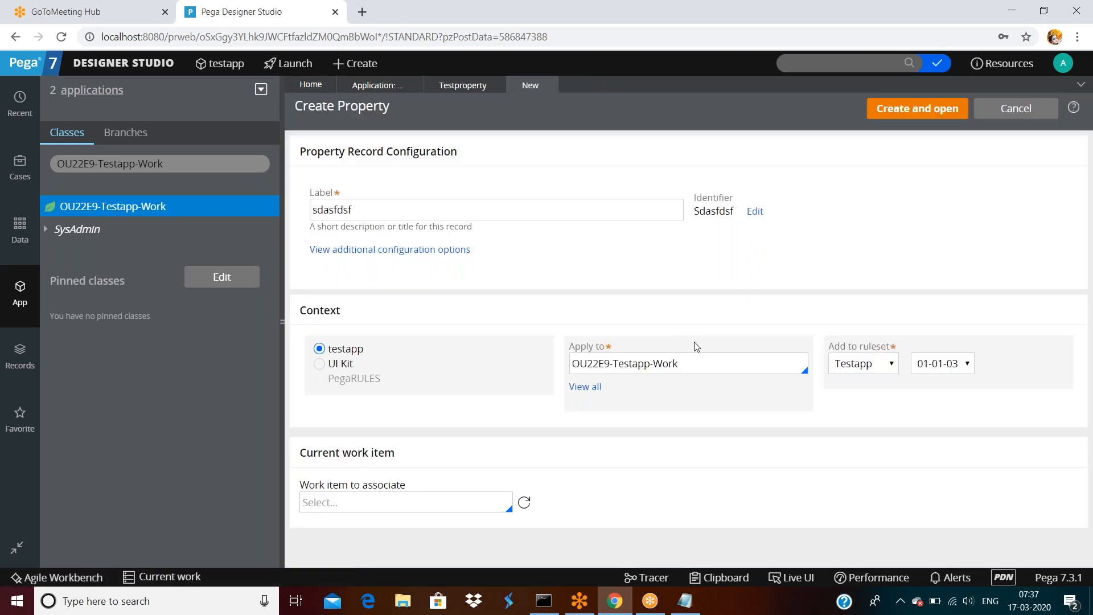
pyautogui.click(459, 86)
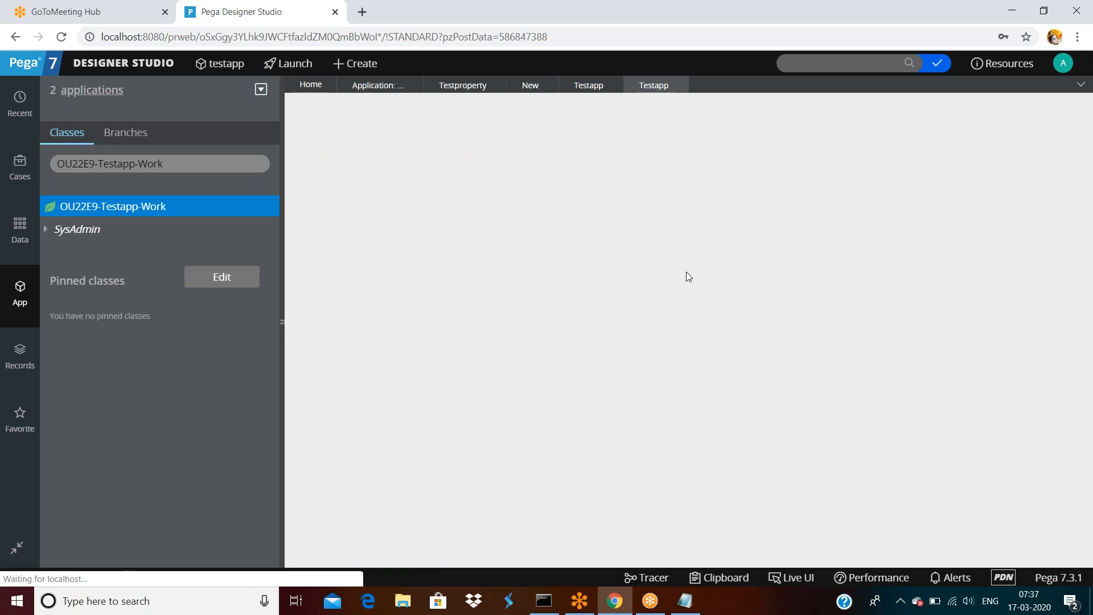
# Start another new property in the work class labelled sdadfsaf.
pyautogui.scroll(-2, 690, 276)
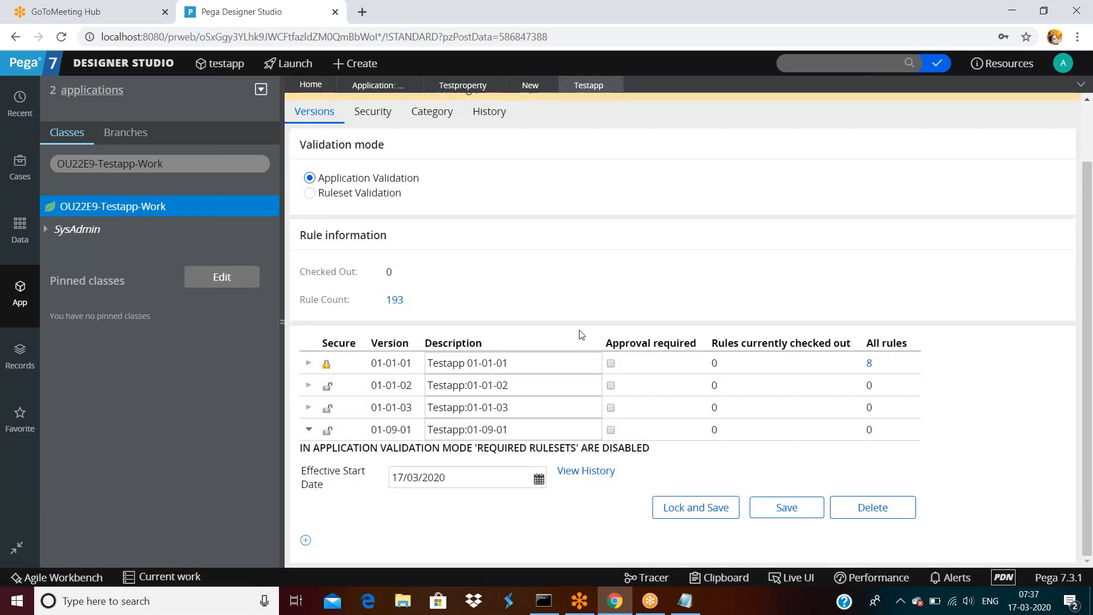
pyautogui.click(434, 434)
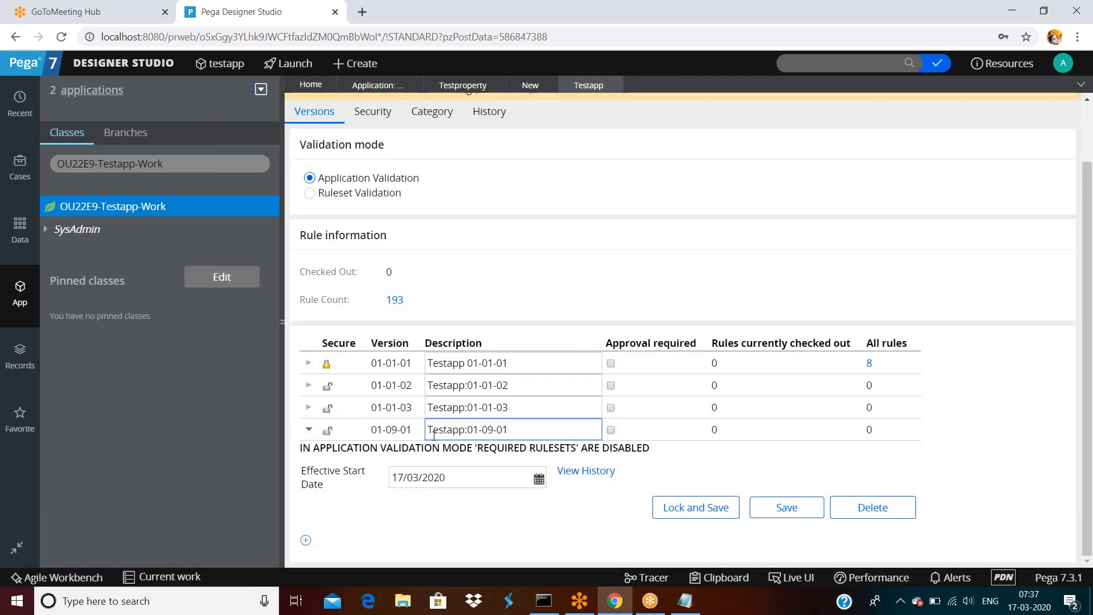
pyautogui.click(516, 432)
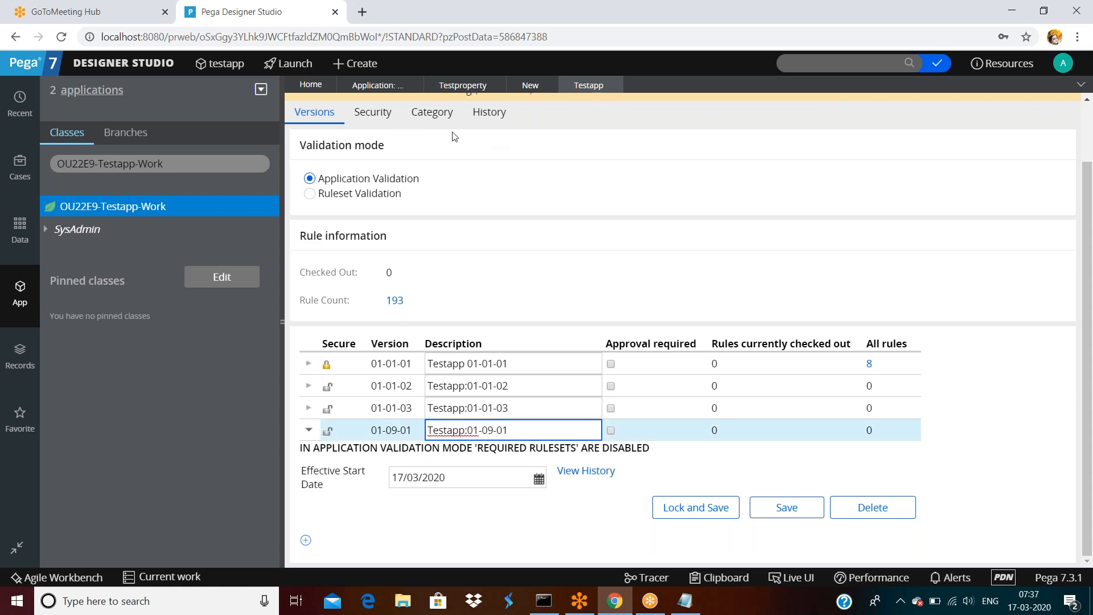
pyautogui.rightClick(153, 211)
pyautogui.moveTo(250, 248)
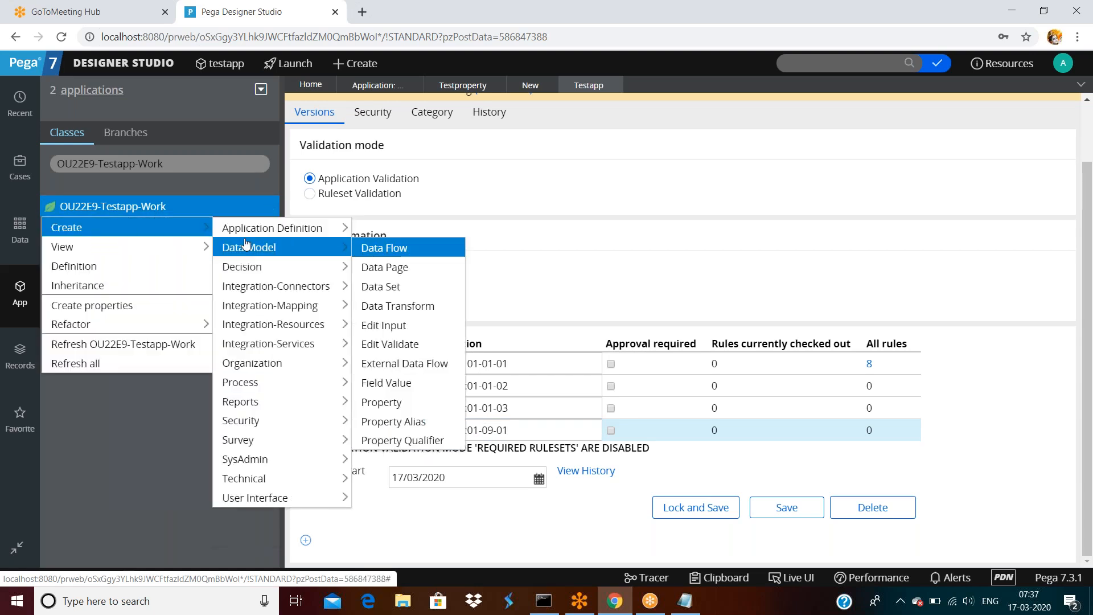
pyautogui.click(381, 403)
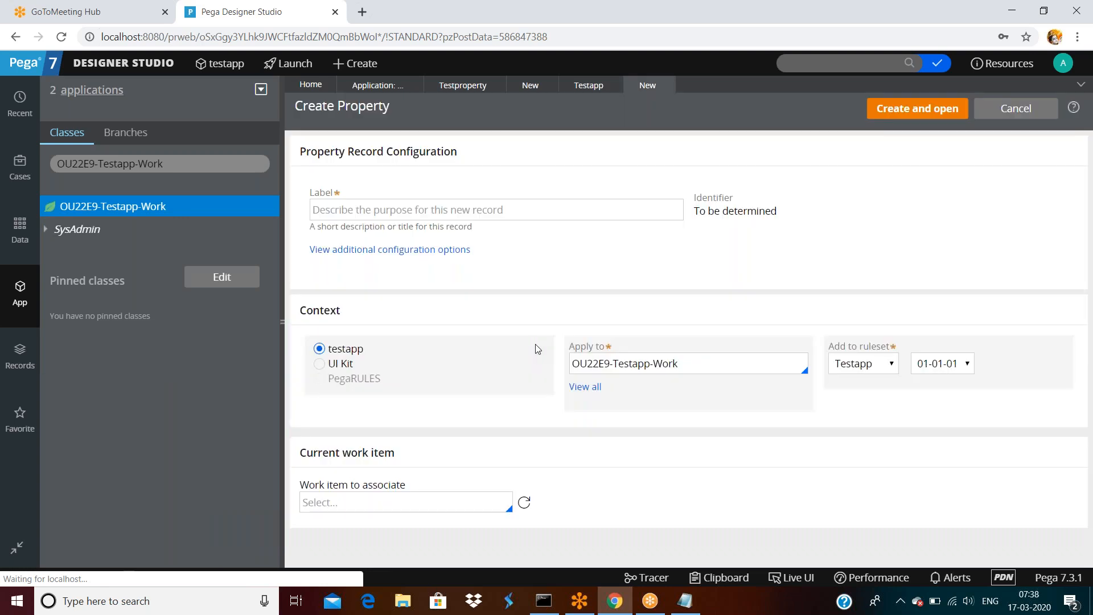
pyautogui.click(506, 211)
pyautogui.write('sdadfsaf')
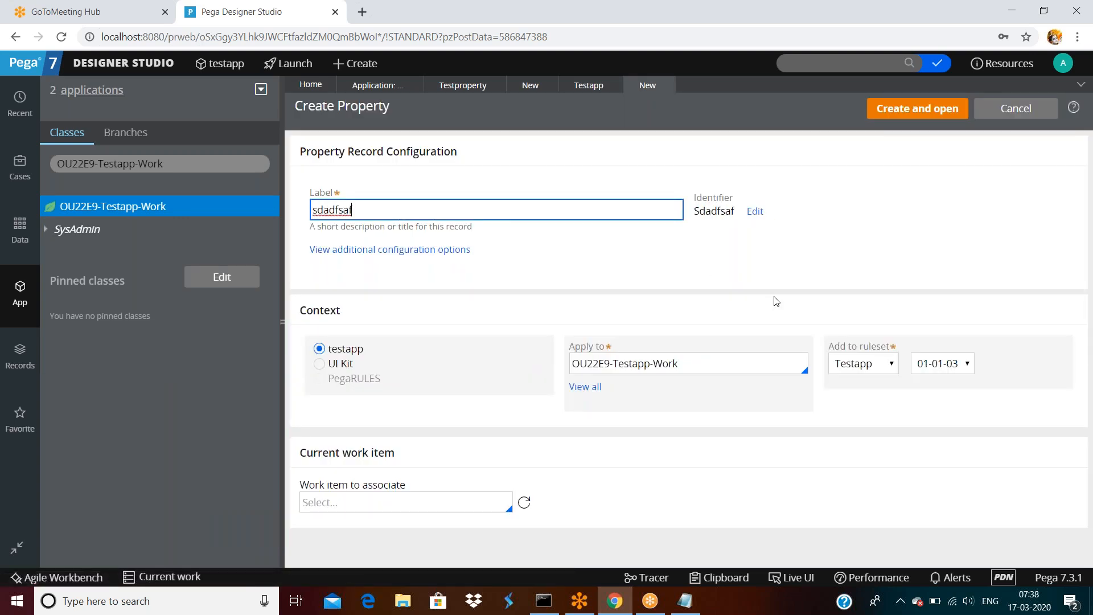
# Confirm the version list still offers only 01-01-03 and 01-01-02, not 01-09-01.
pyautogui.click(955, 365)
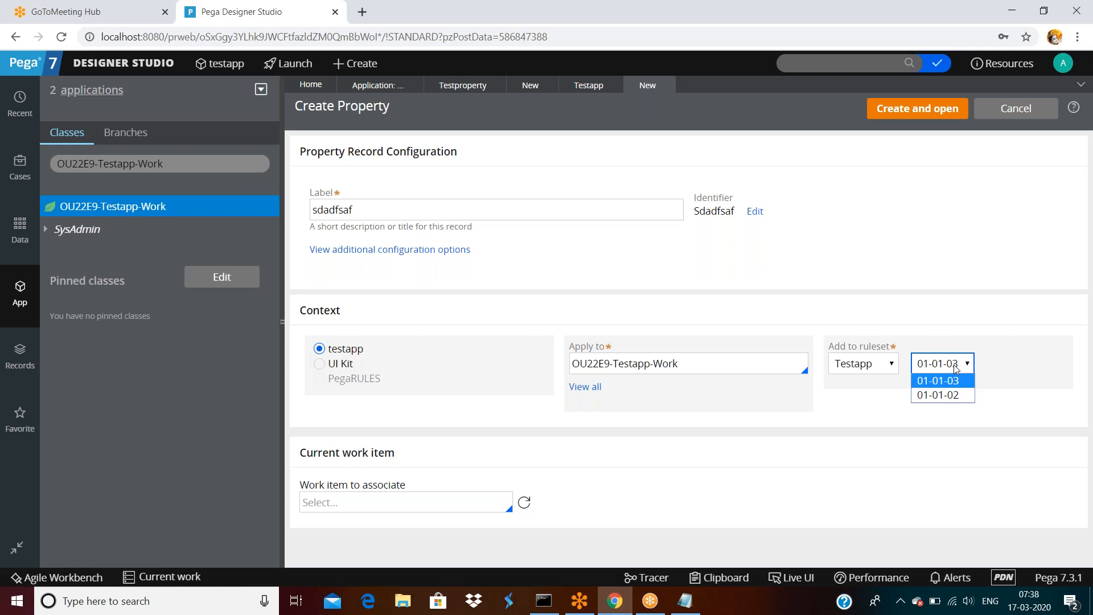
pyautogui.click(952, 257)
pyautogui.click(1063, 62)
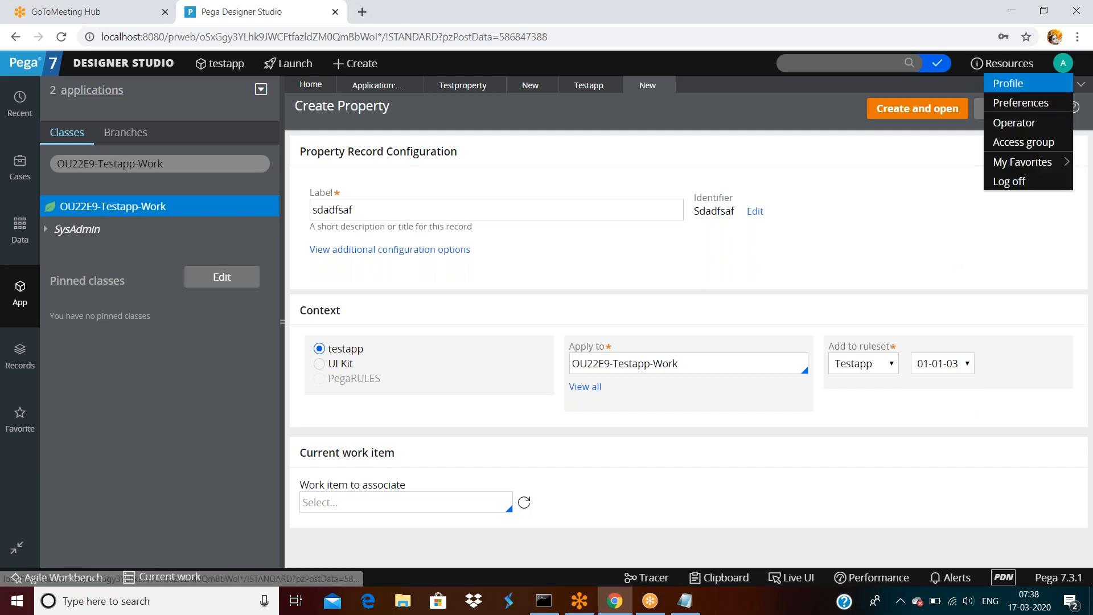
# Change the testapp application's ruleset from Testapp:01-01 to Testapp:01-09 and save it.
pyautogui.click(1014, 122)
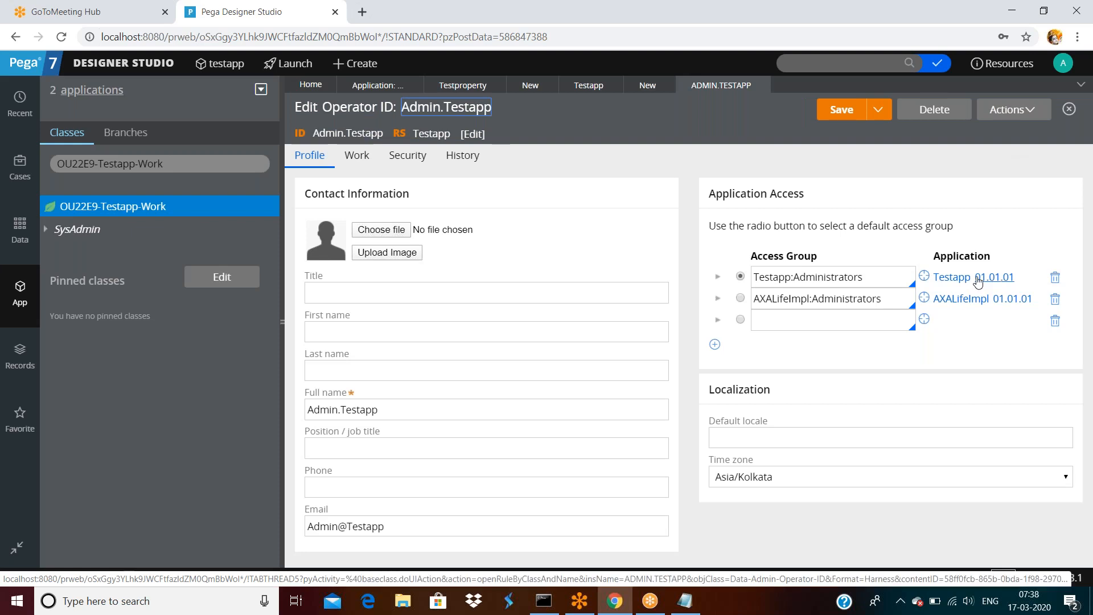
pyautogui.click(952, 280)
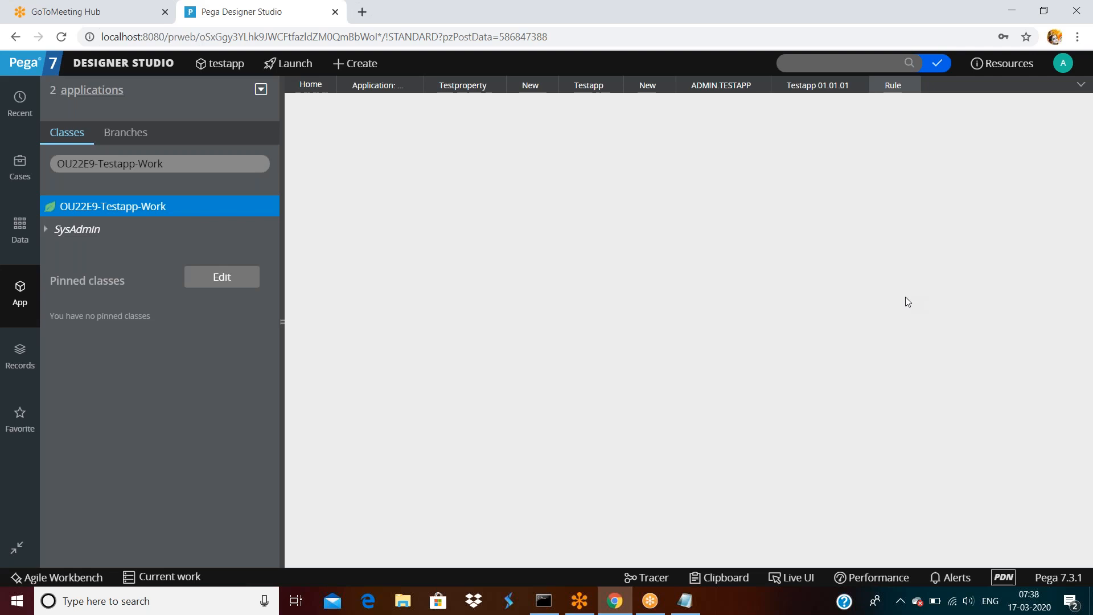
pyautogui.scroll(-1, 785, 381)
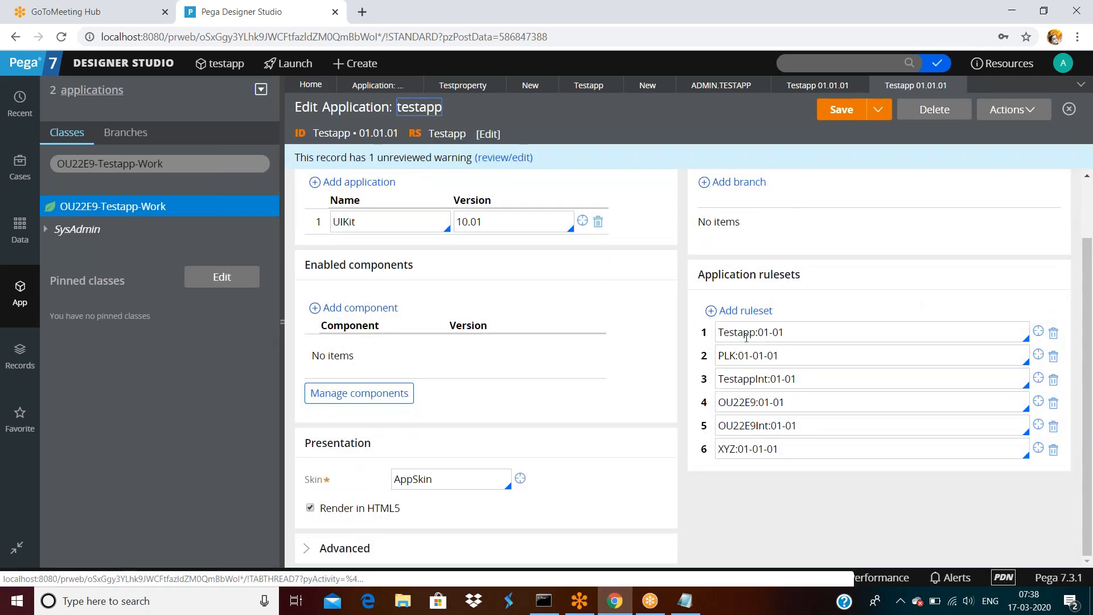
pyautogui.click(794, 334)
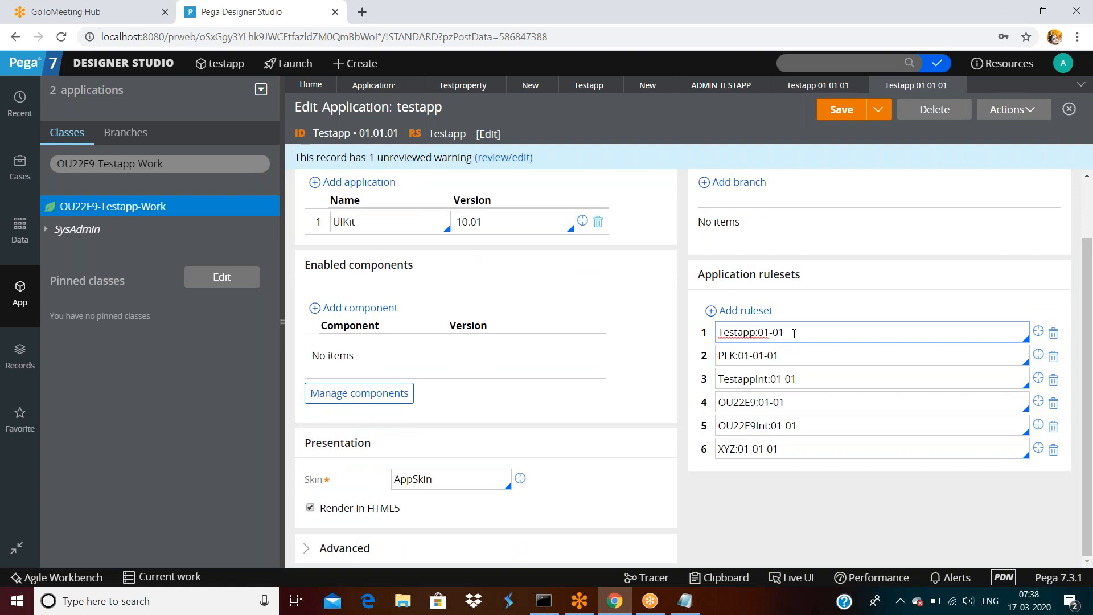
pyautogui.write('9')
pyautogui.click(842, 119)
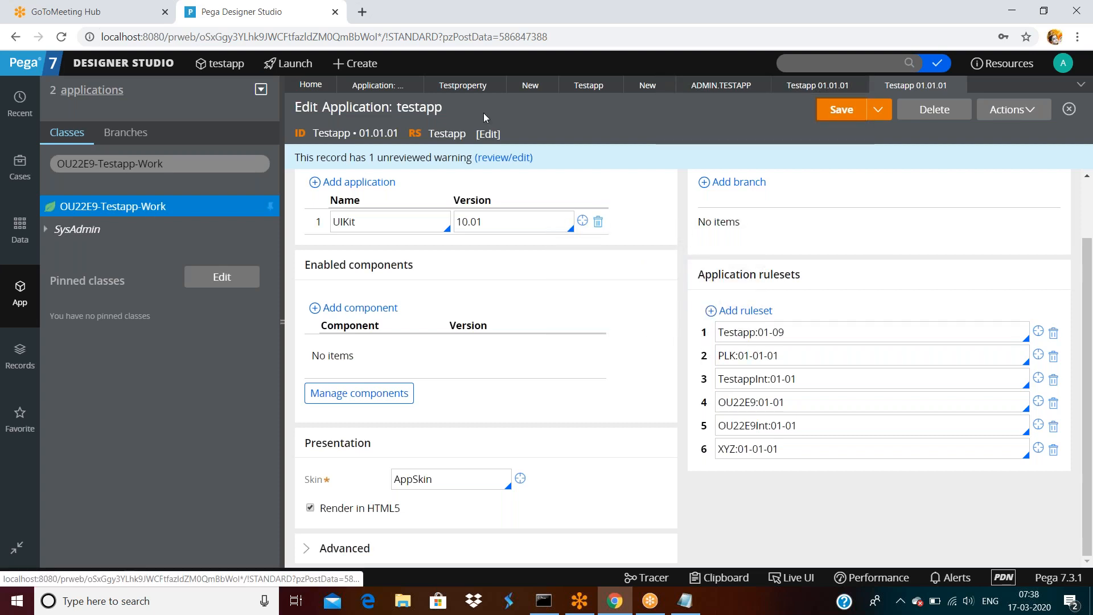
# Bring up the work class's Create > Data Model options for a new property.
pyautogui.rightClick(147, 208)
pyautogui.moveTo(87, 229)
pyautogui.moveTo(245, 247)
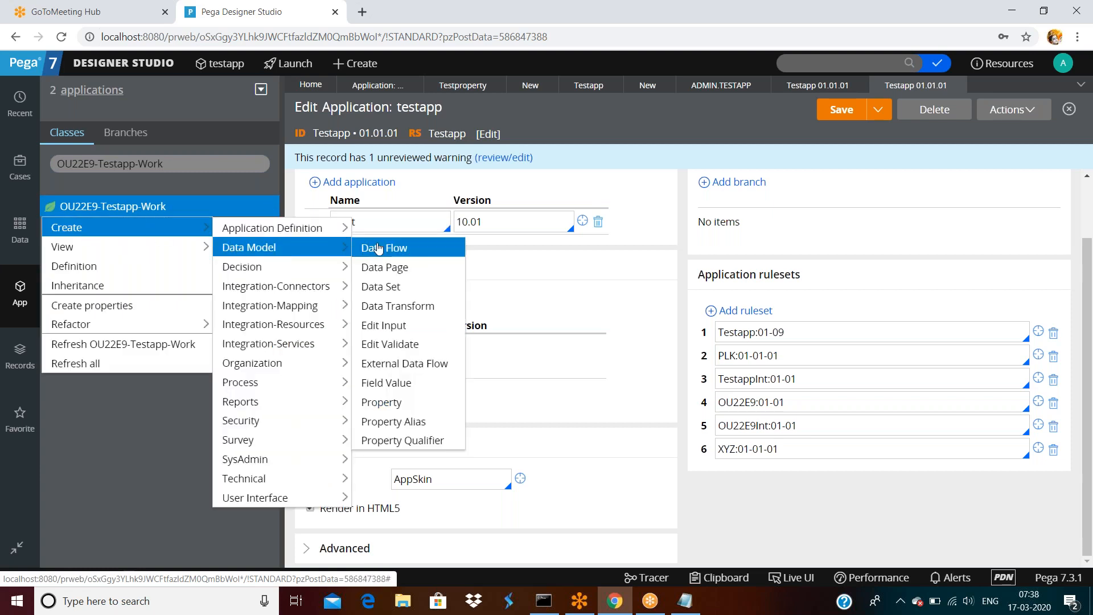
# Create a new property keeping version 01-09-01, with 01-09-01, 01-01-03 and 01-01-02 offered.
pyautogui.click(381, 402)
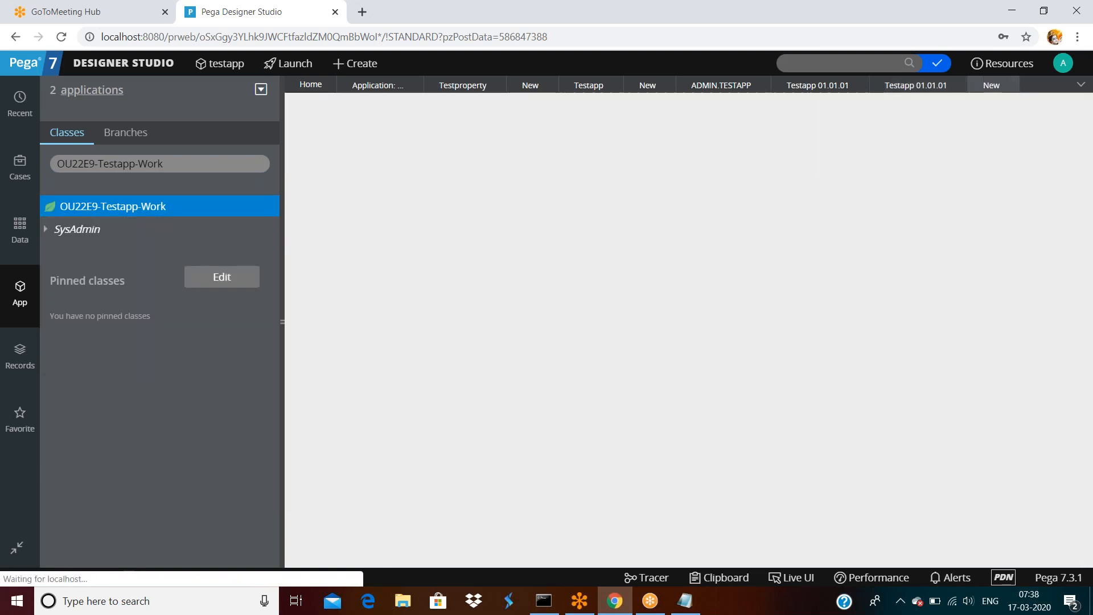
pyautogui.click(954, 161)
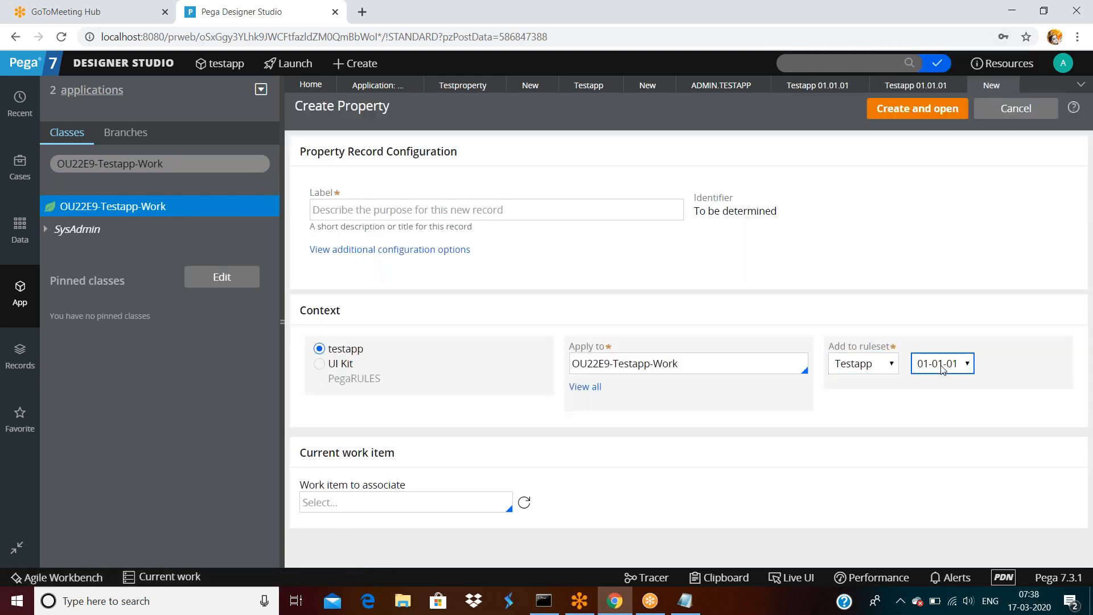
pyautogui.click(941, 366)
pyautogui.click(941, 366)
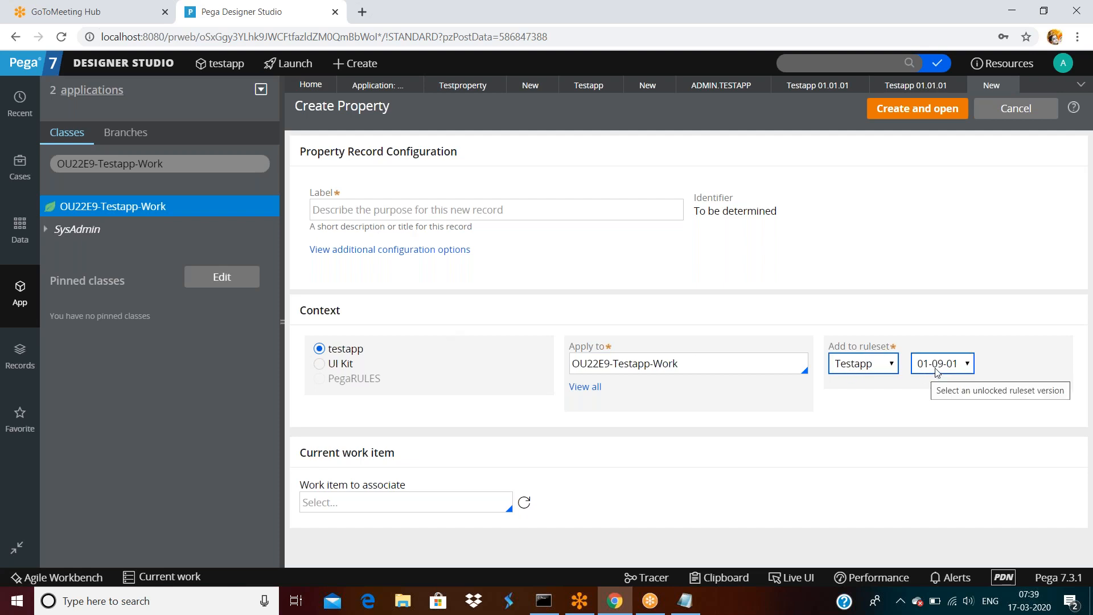
pyautogui.click(936, 371)
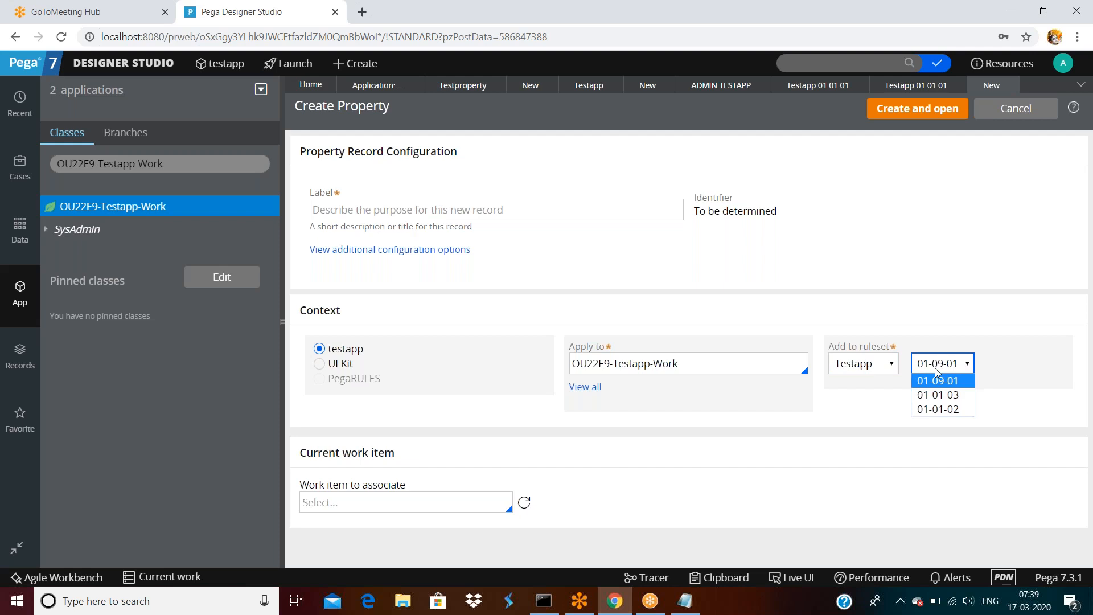
pyautogui.click(933, 279)
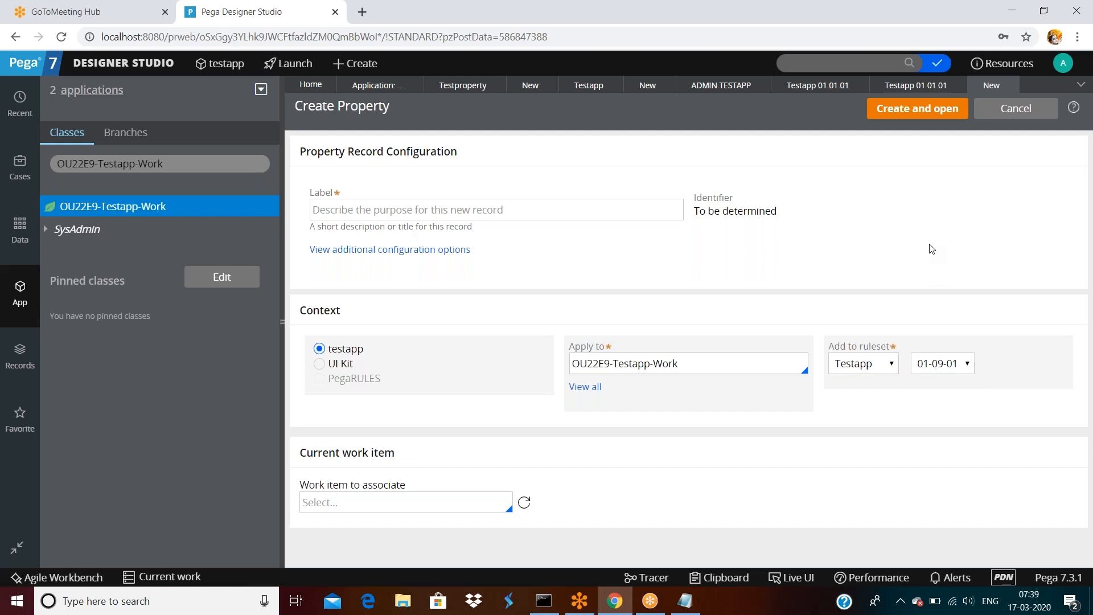
pyautogui.click(913, 111)
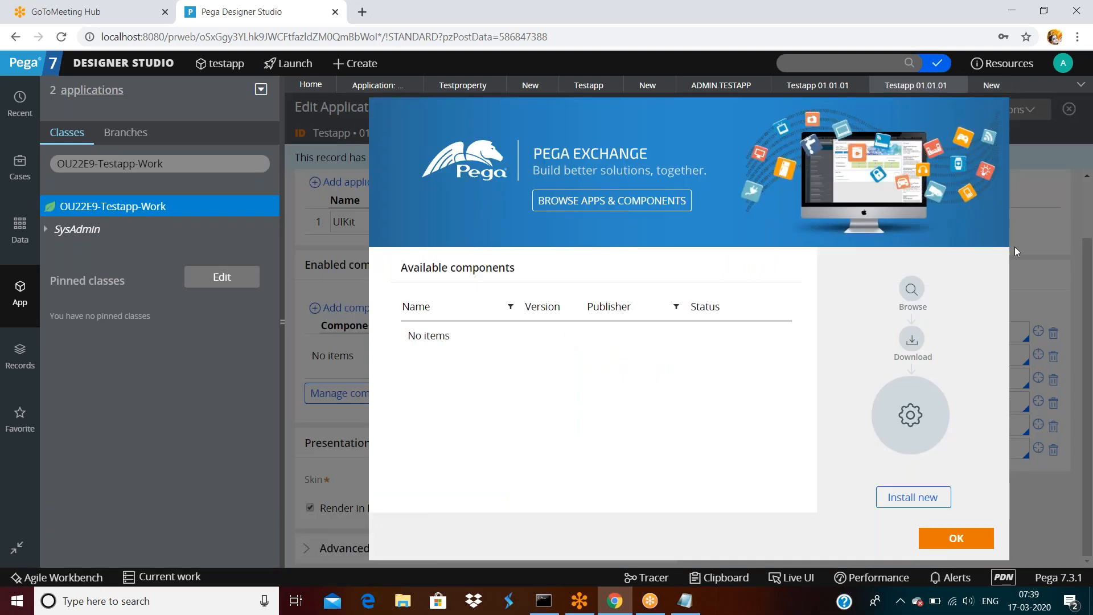
# Dismiss the Pega Exchange window and inspect the application's Testapp:01-09 version field.
pyautogui.click(962, 539)
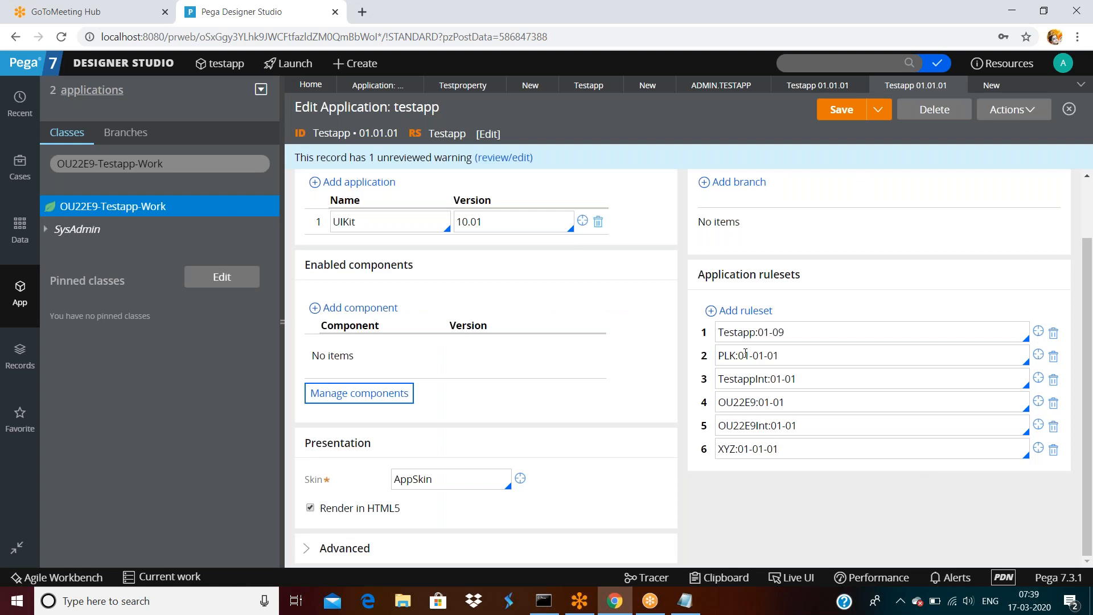
pyautogui.moveTo(773, 332); pyautogui.dragTo(800, 336)
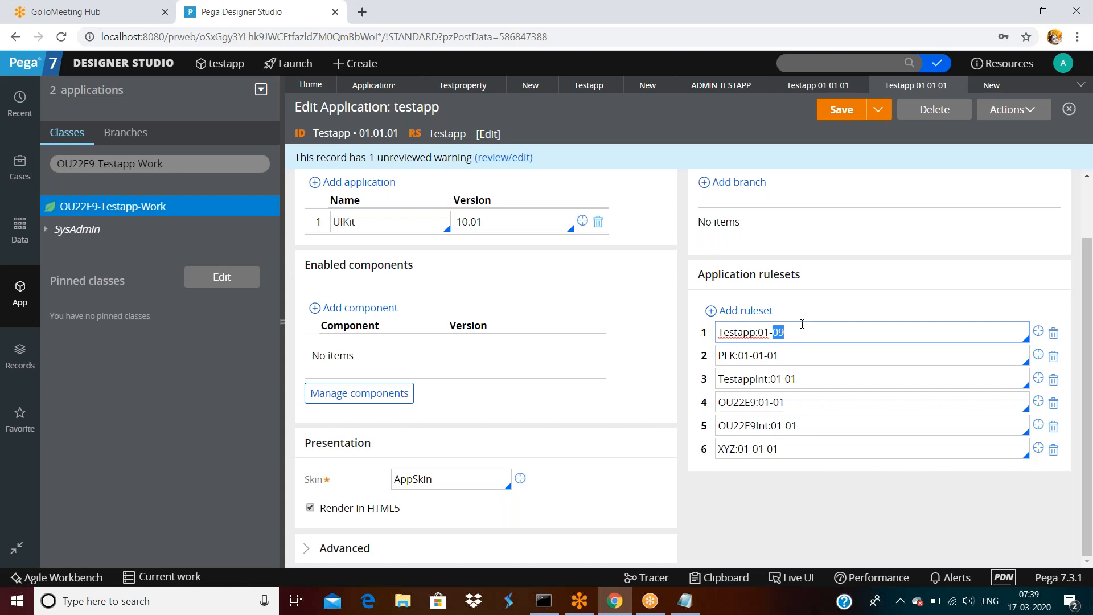
pyautogui.click(807, 335)
pyautogui.click(818, 298)
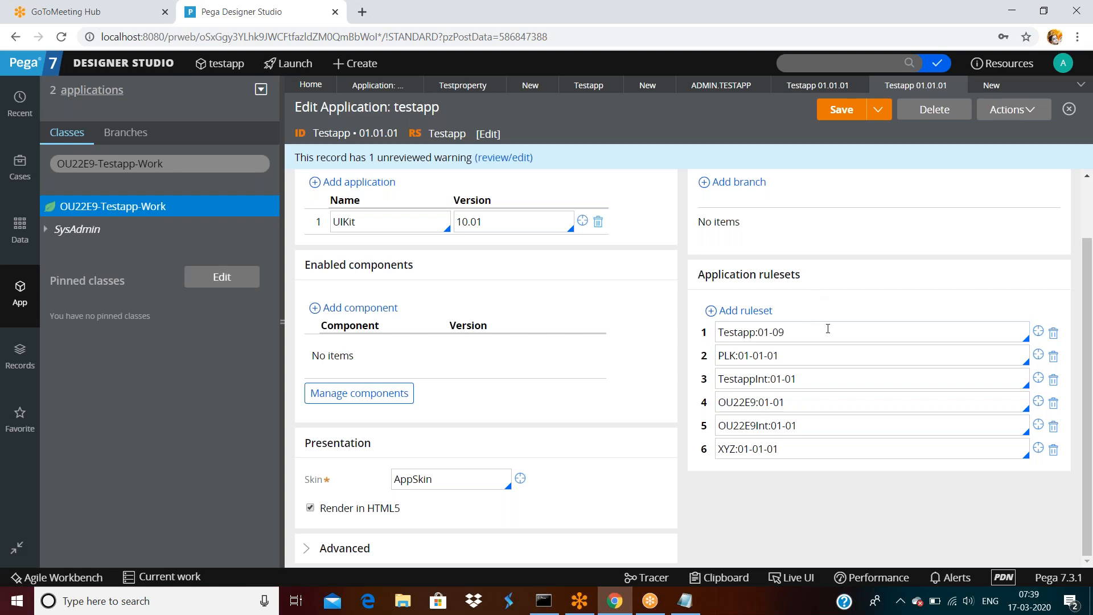
# Open the Testapp ruleset record from the application and scroll to its Versions table.
pyautogui.click(817, 84)
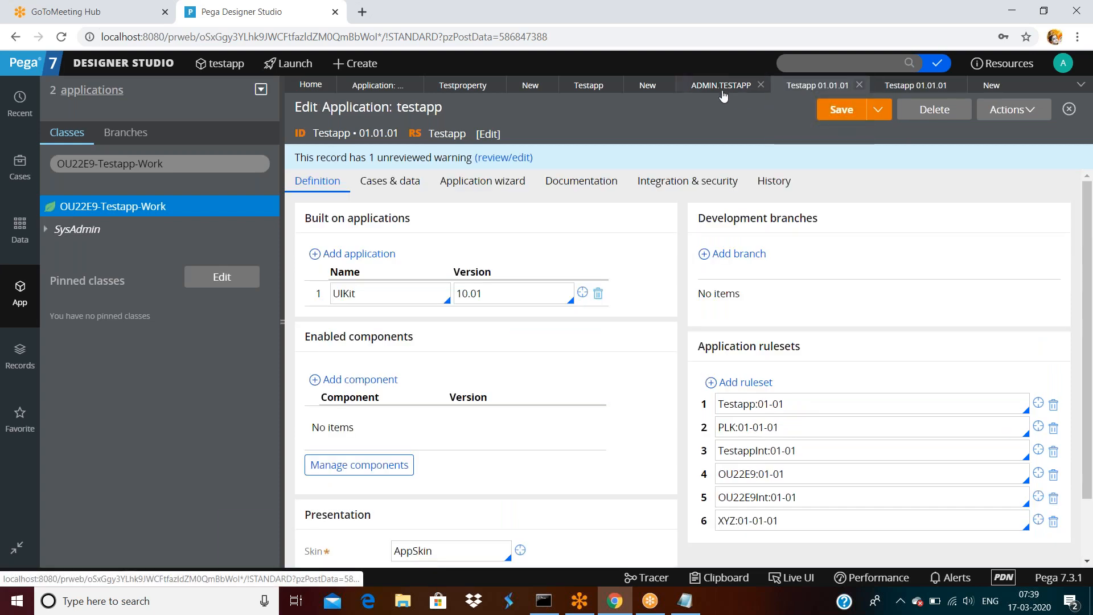
pyautogui.click(904, 85)
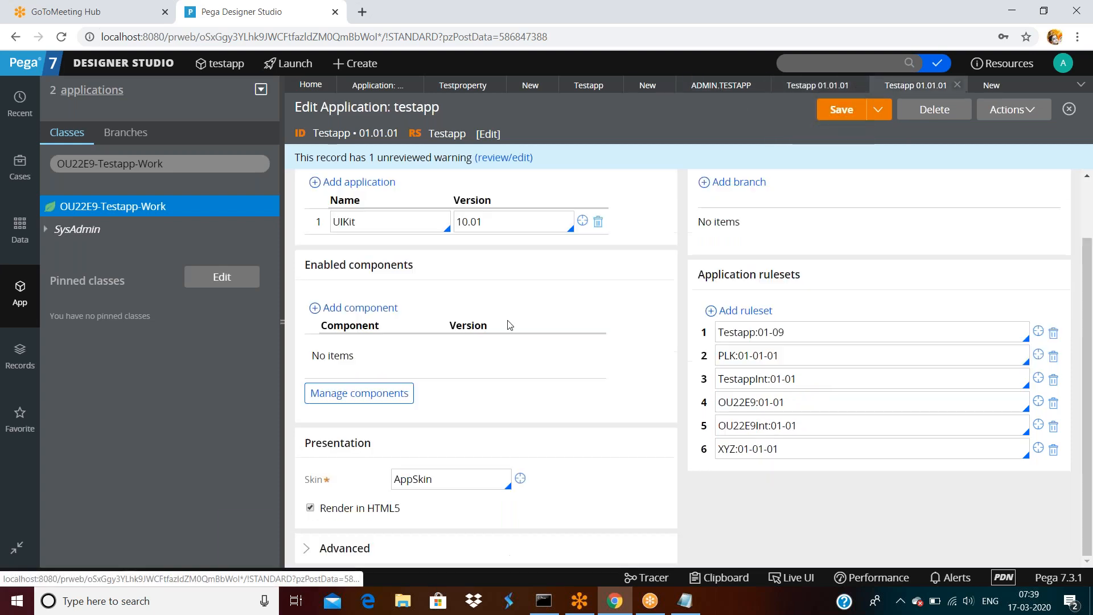
pyautogui.click(1038, 331)
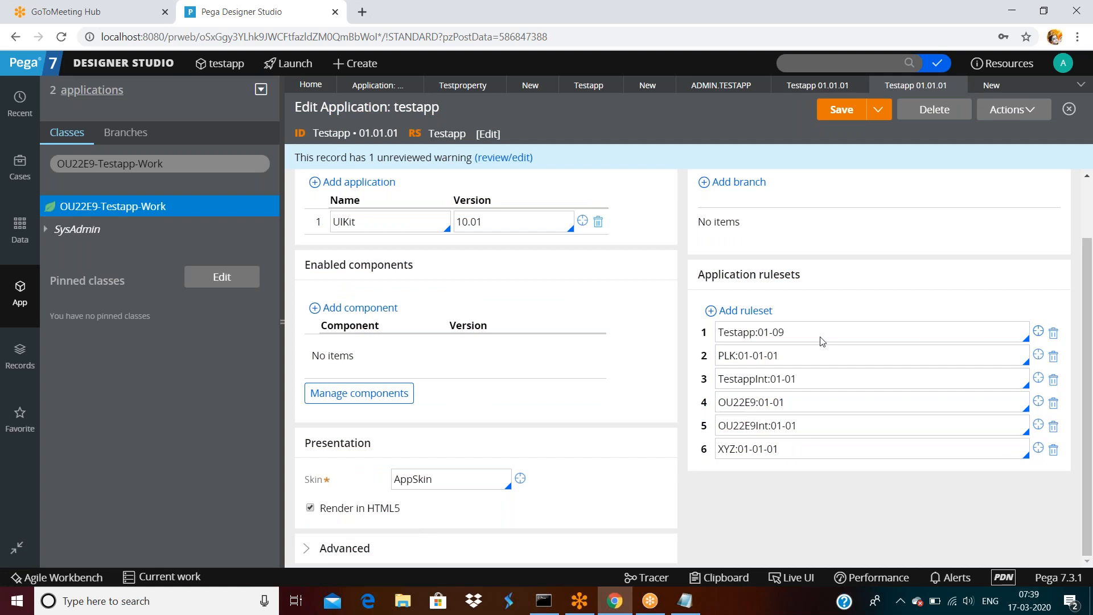
pyautogui.scroll(-1, 780, 342)
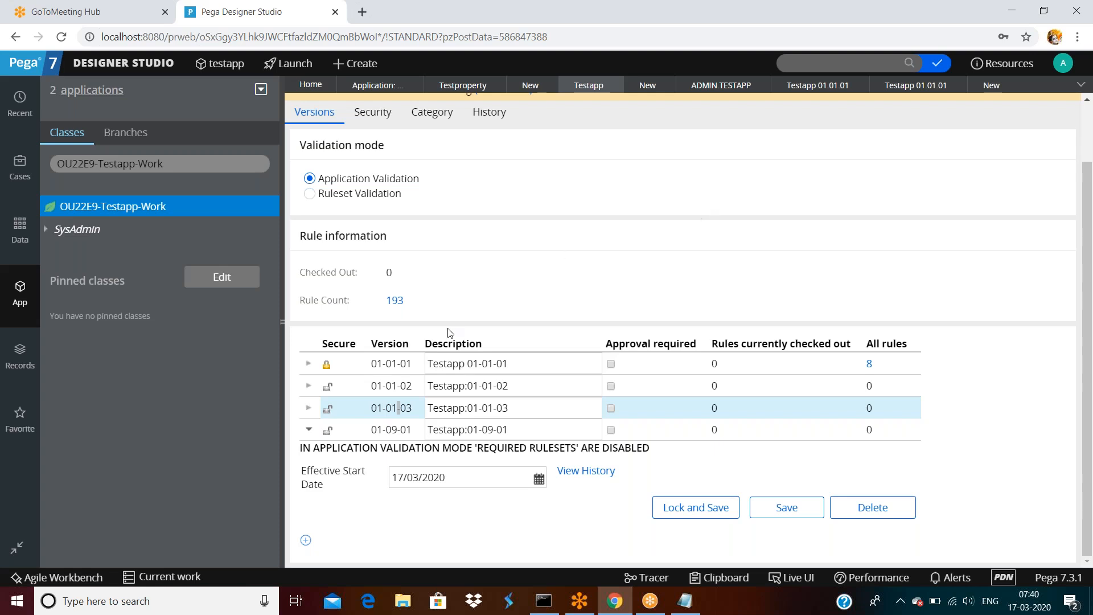
# Unlock version 01-01-01 with the ruleset password and save the Testapp ruleset.
pyautogui.click(310, 364)
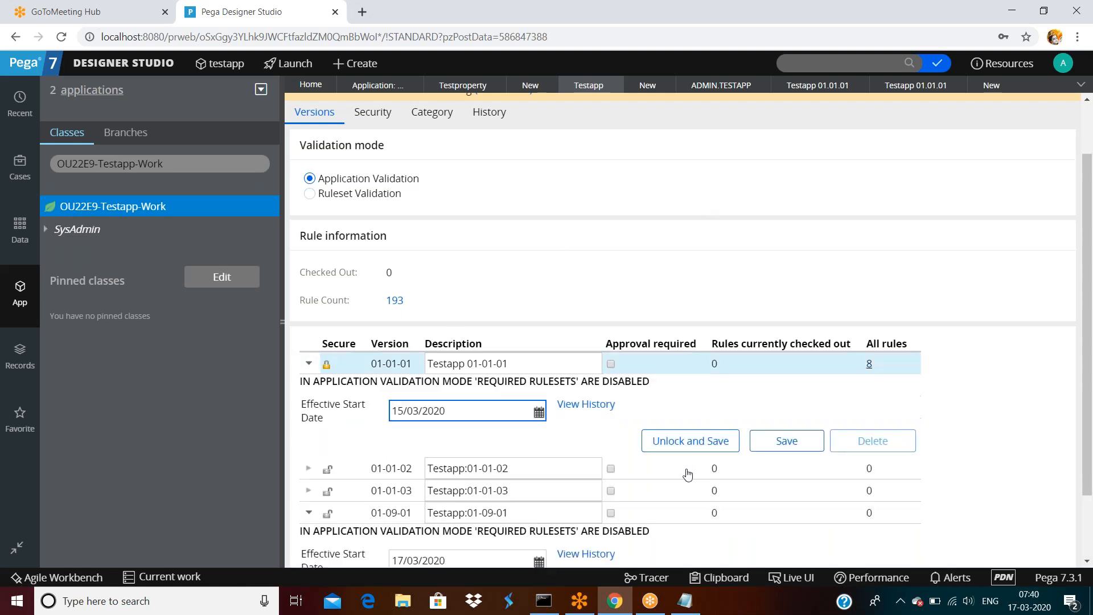
pyautogui.click(654, 442)
pyautogui.click(634, 322)
pyautogui.write('••••')
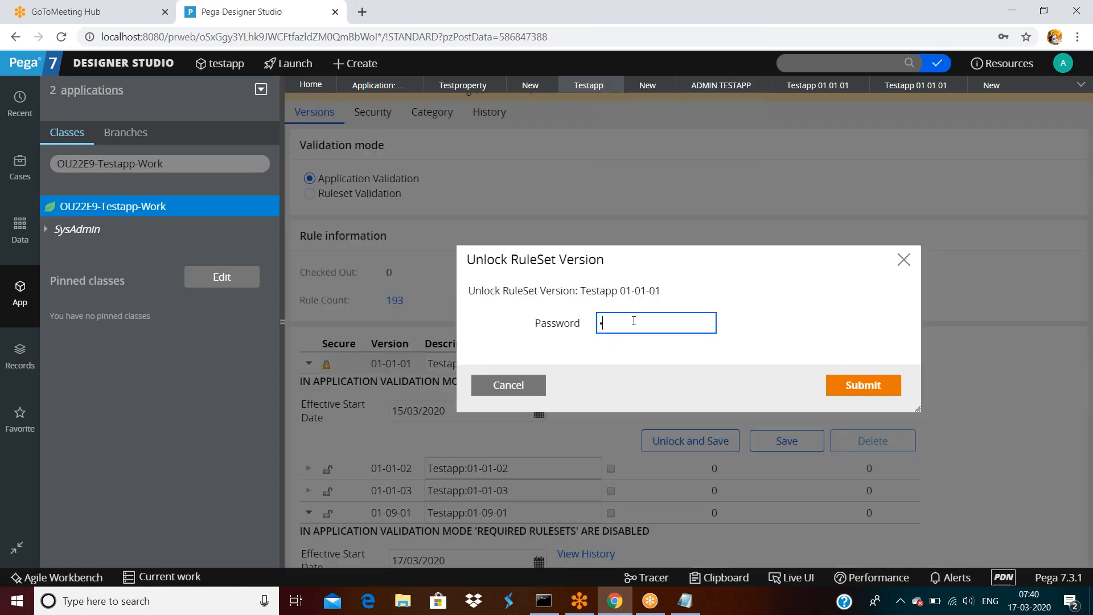
pyautogui.click(902, 381)
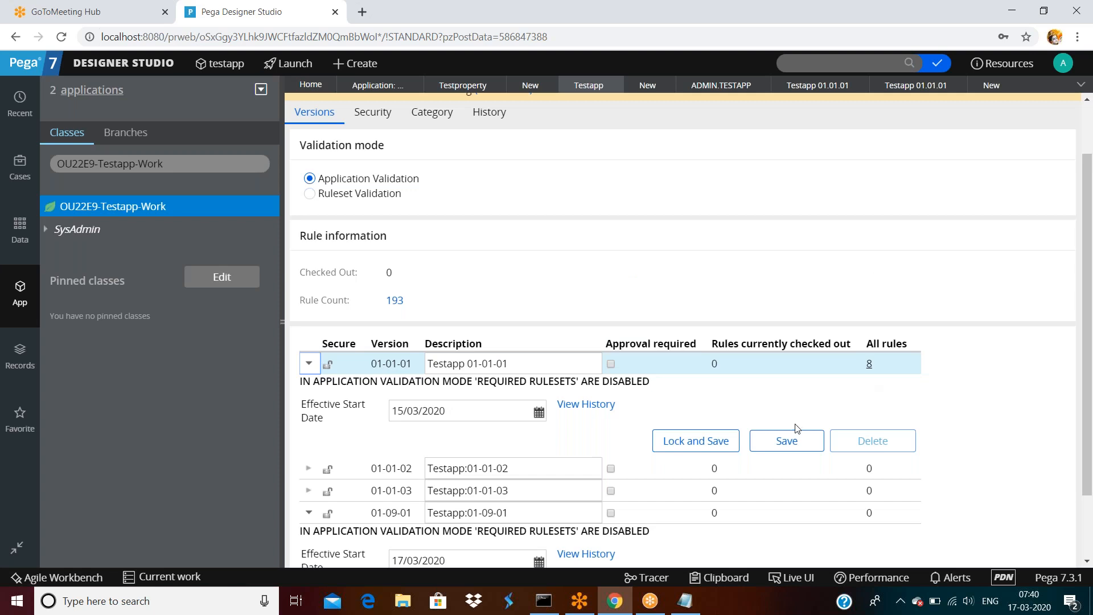
pyautogui.click(792, 440)
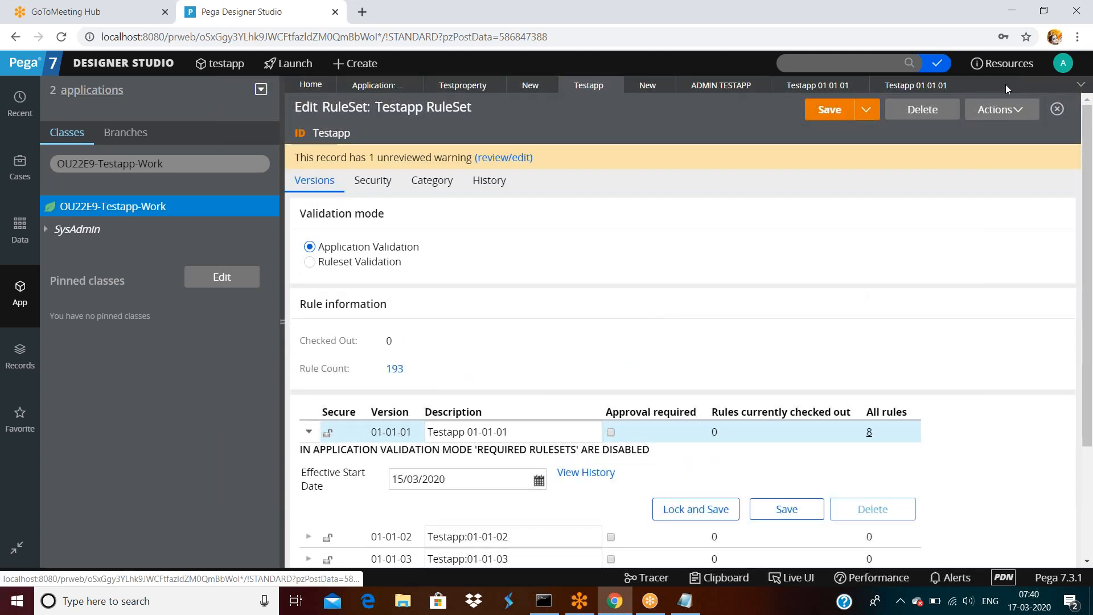
# Start a new data transform for OU22E9-Testapp-Work with ruleset version Testapp 01-01-01.
pyautogui.rightClick(94, 207)
pyautogui.moveTo(86, 227)
pyautogui.moveTo(313, 250)
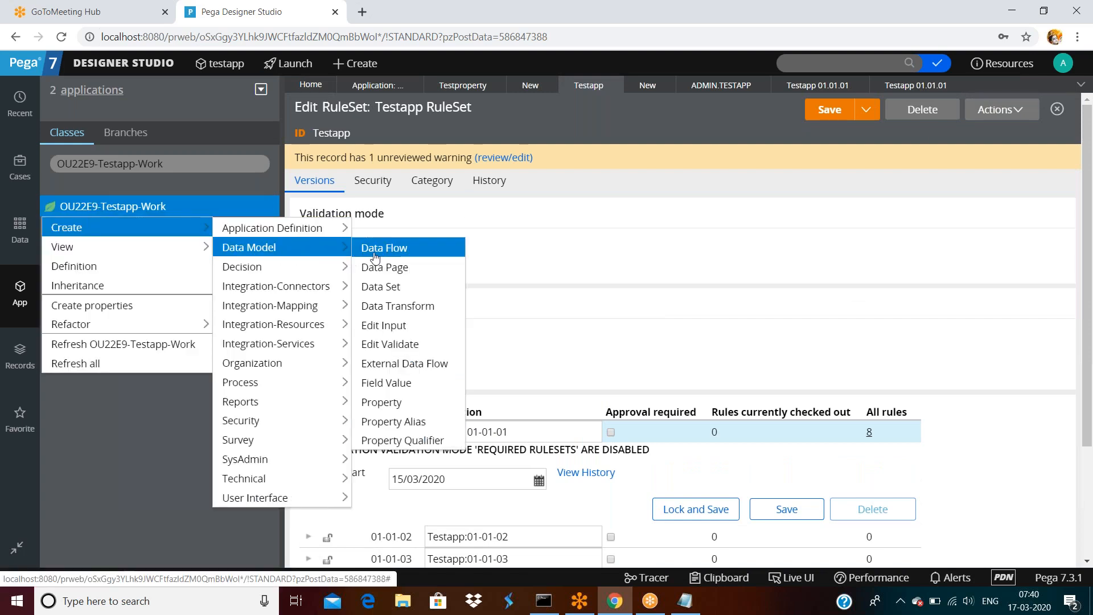
pyautogui.click(389, 306)
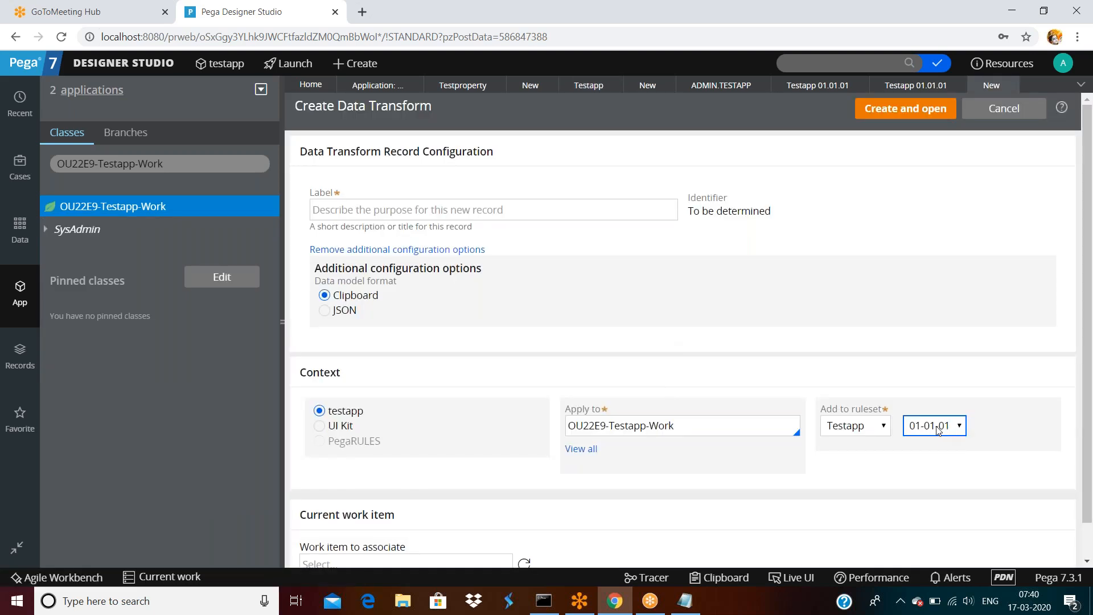
pyautogui.click(937, 430)
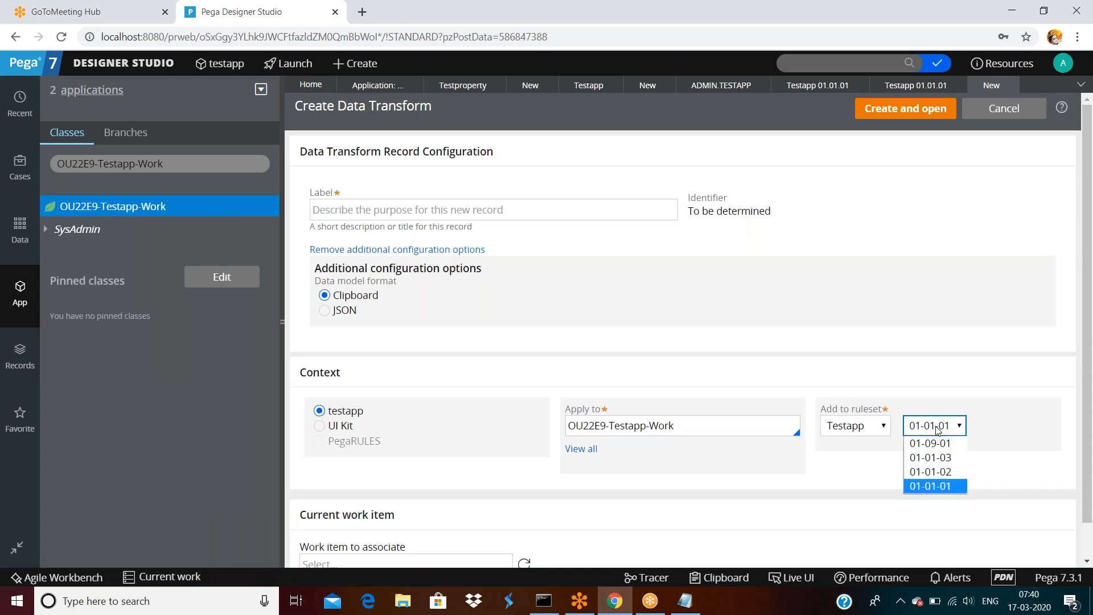
pyautogui.click(922, 339)
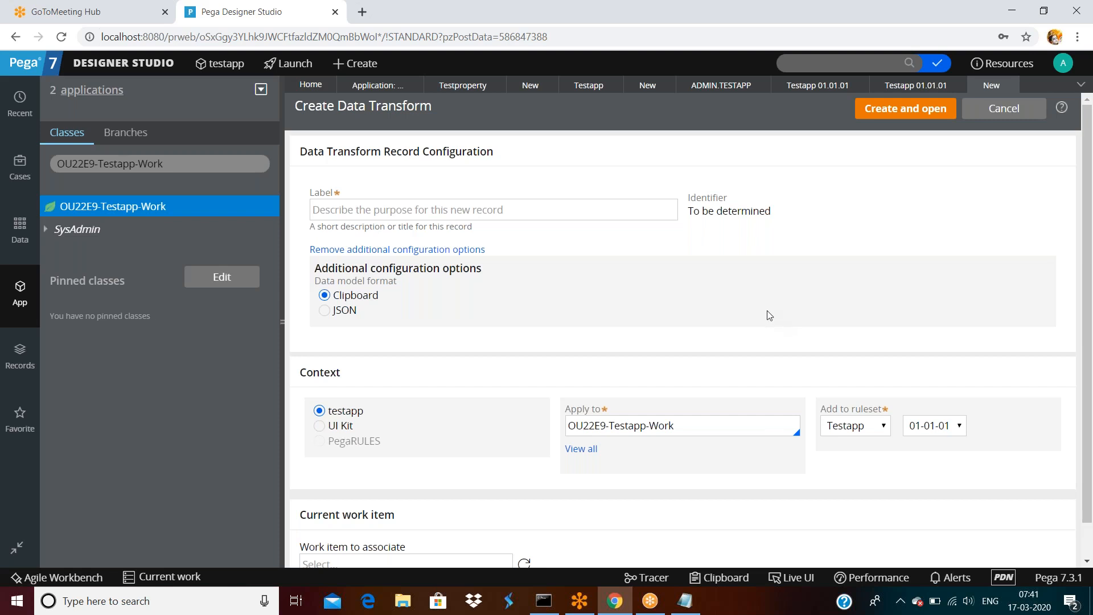
# Leave the Create Data Transform form and bring up the testapp application record.
pyautogui.scroll(-1, 767, 310)
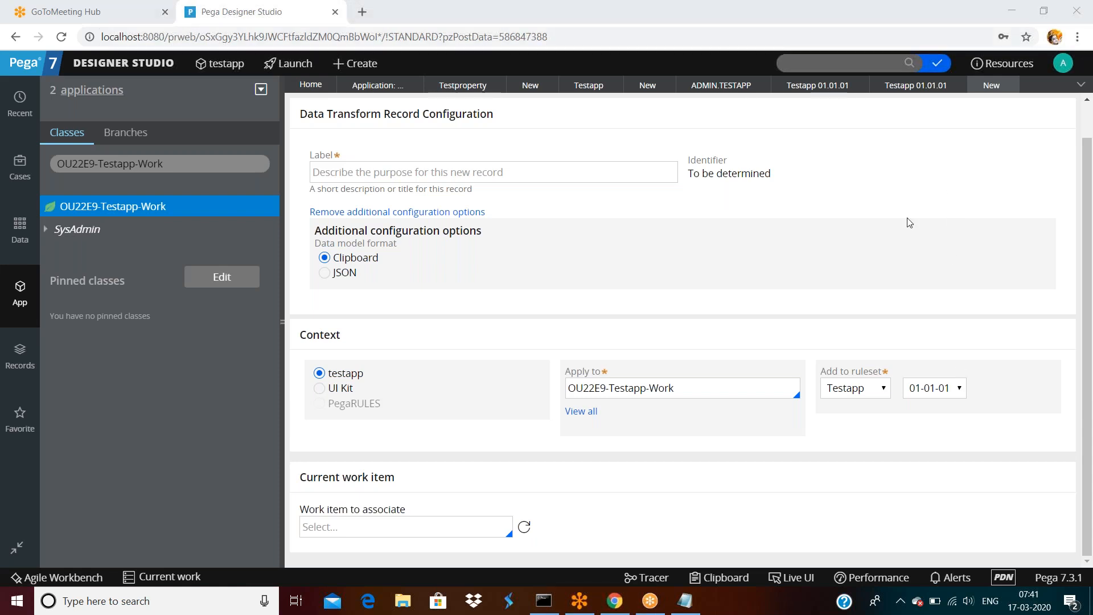
pyautogui.click(742, 250)
pyautogui.scroll(1, 802, 257)
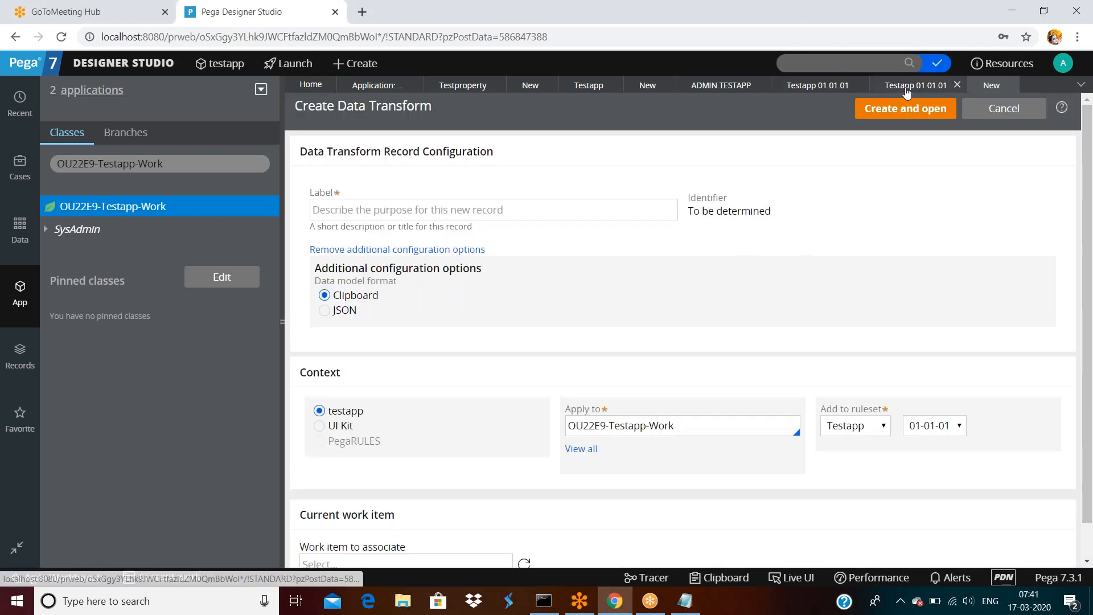
pyautogui.click(909, 91)
# Delete version 01-09-01 from the Testapp ruleset, then select the 01-01-01 description.
pyautogui.click(1039, 333)
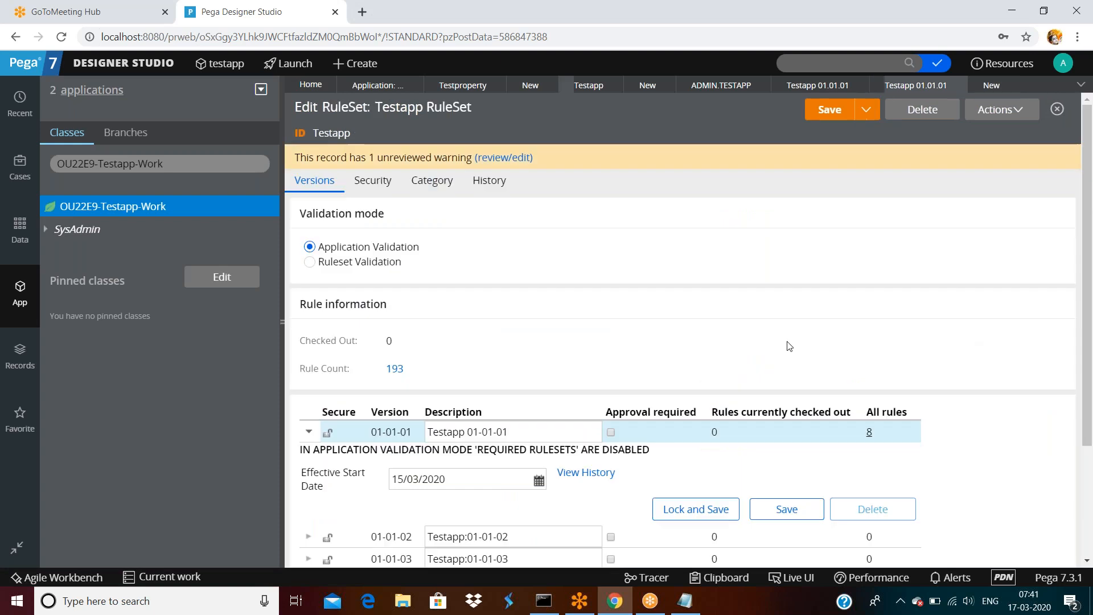
pyautogui.scroll(-3, 664, 344)
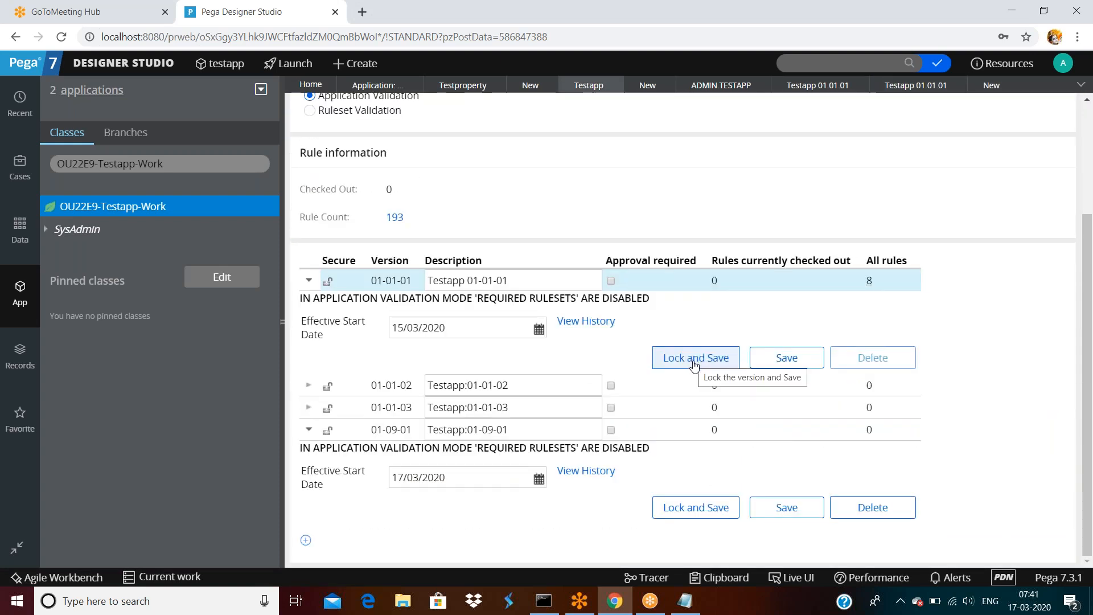
pyautogui.click(875, 515)
pyautogui.click(866, 391)
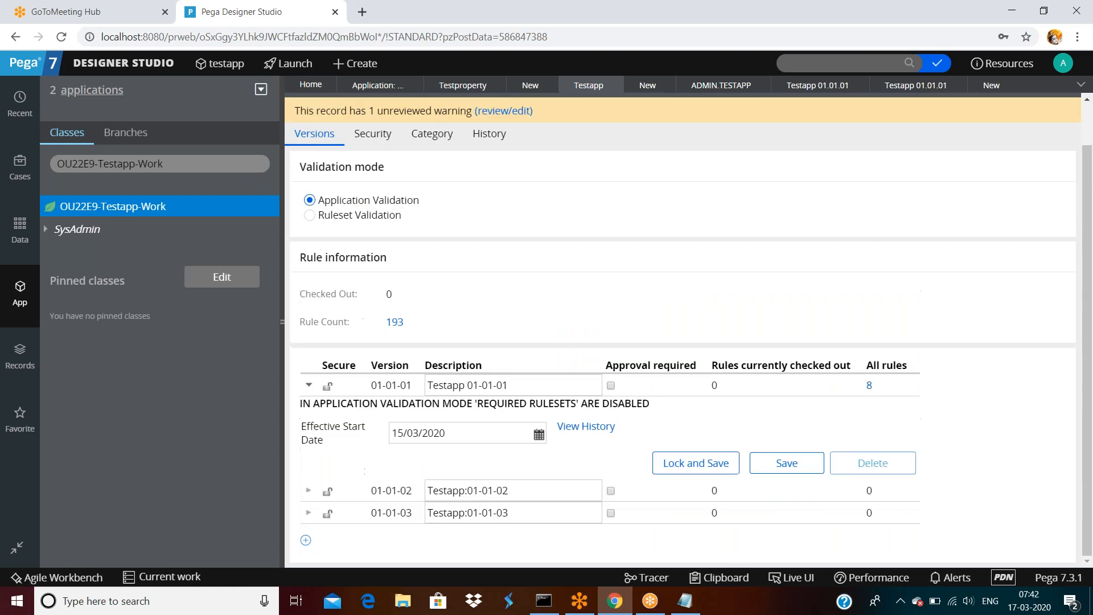
pyautogui.click(308, 512)
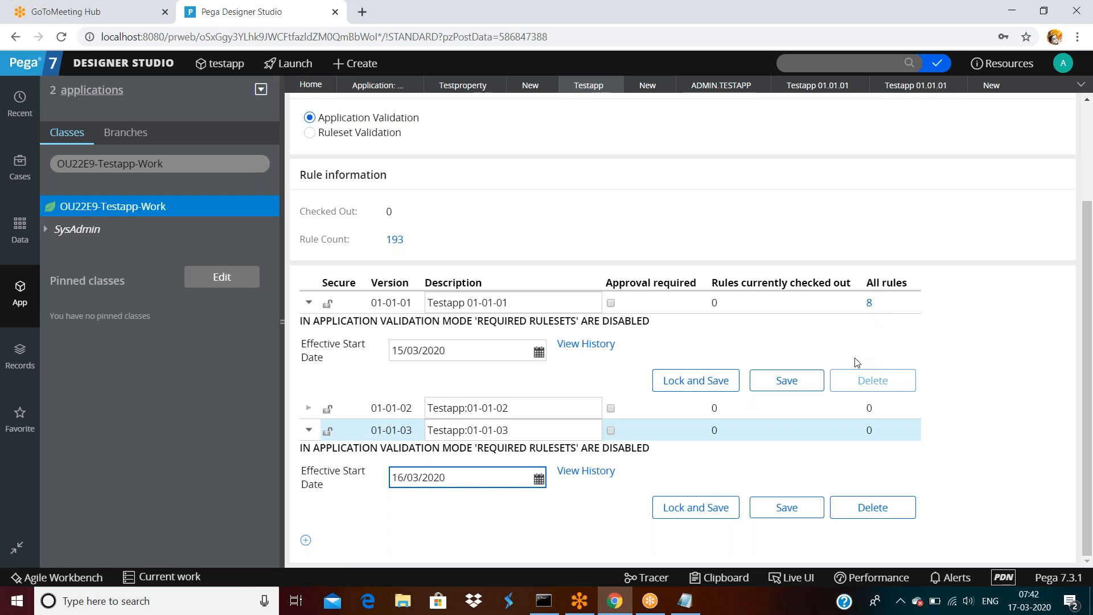
pyautogui.tripleClick(539, 303)
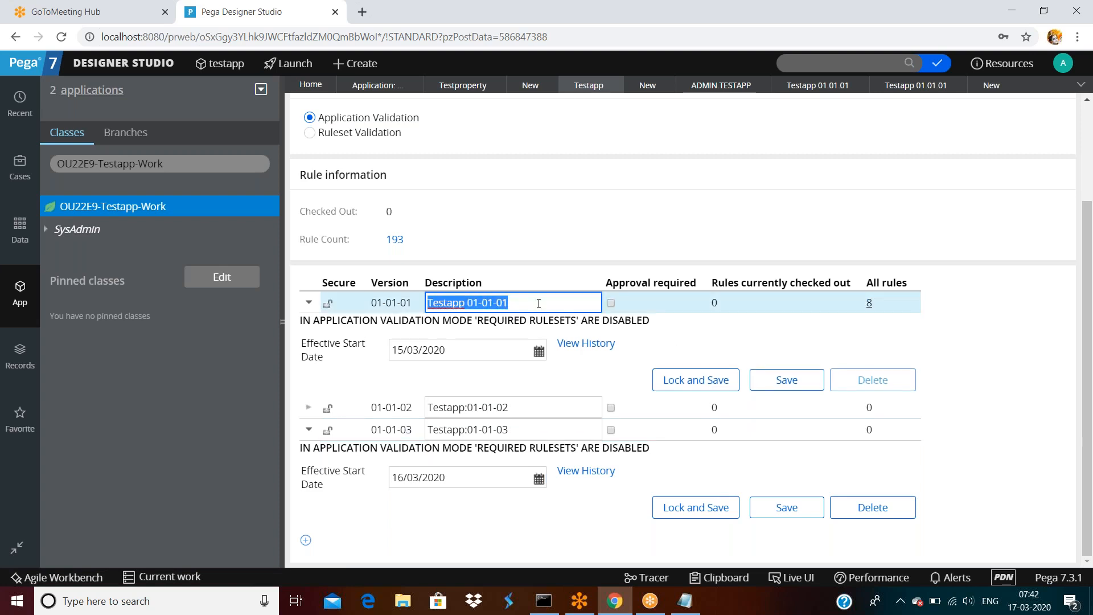
pyautogui.click(125, 64)
pyautogui.moveTo(106, 105)
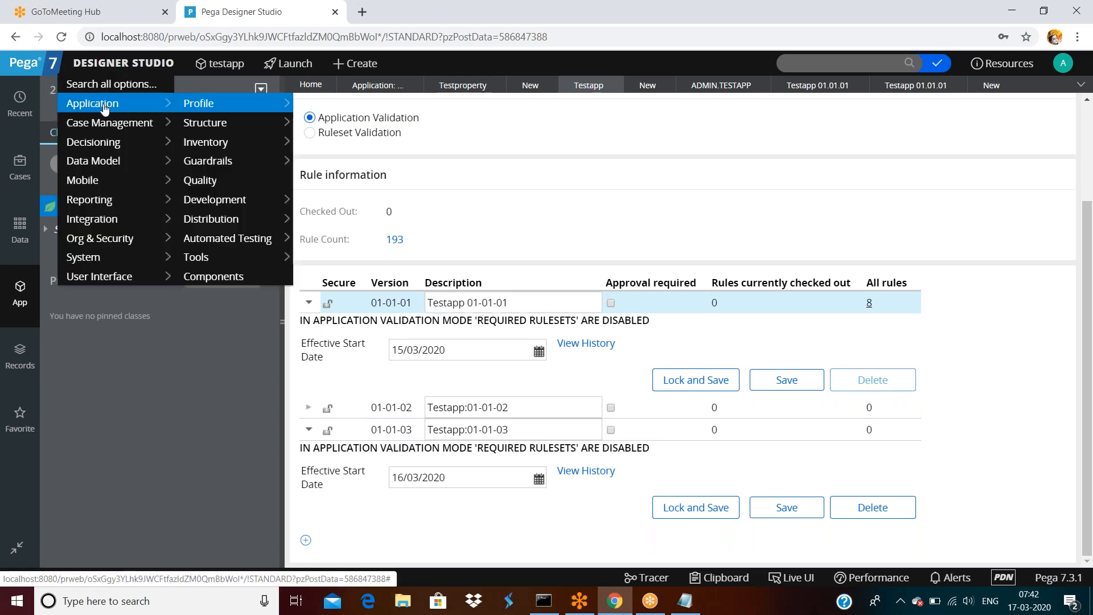
pyautogui.moveTo(220, 200)
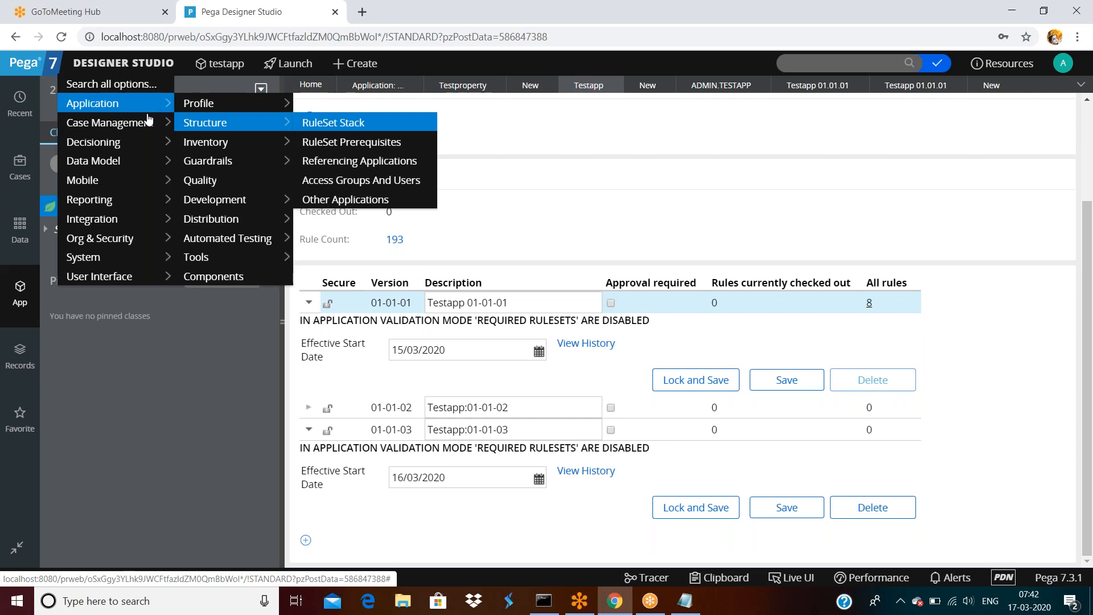
pyautogui.moveTo(91, 257)
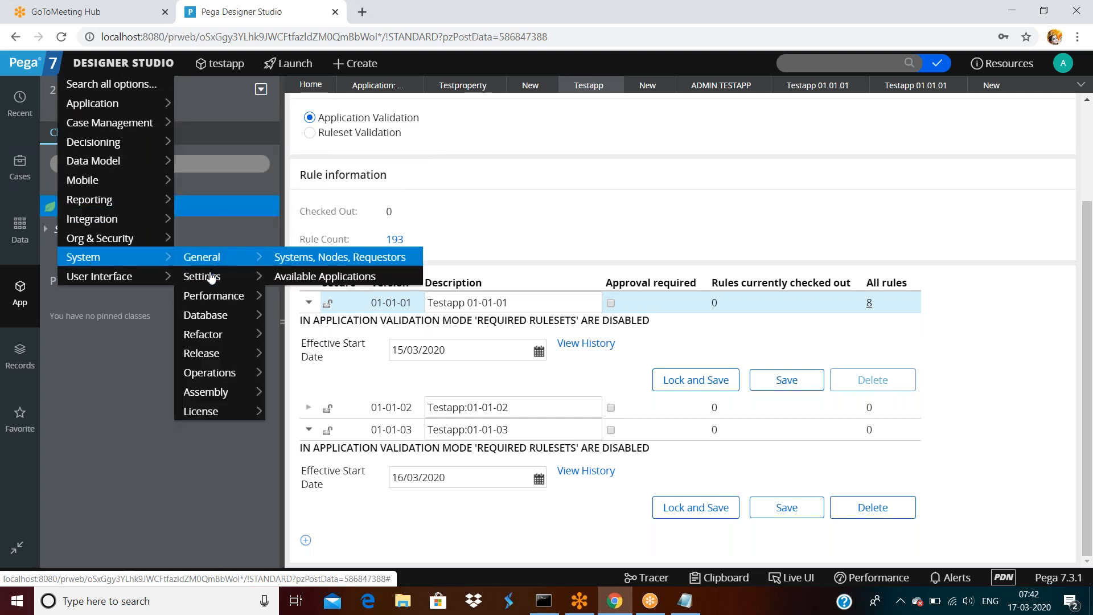
pyautogui.moveTo(211, 308)
pyautogui.moveTo(209, 358)
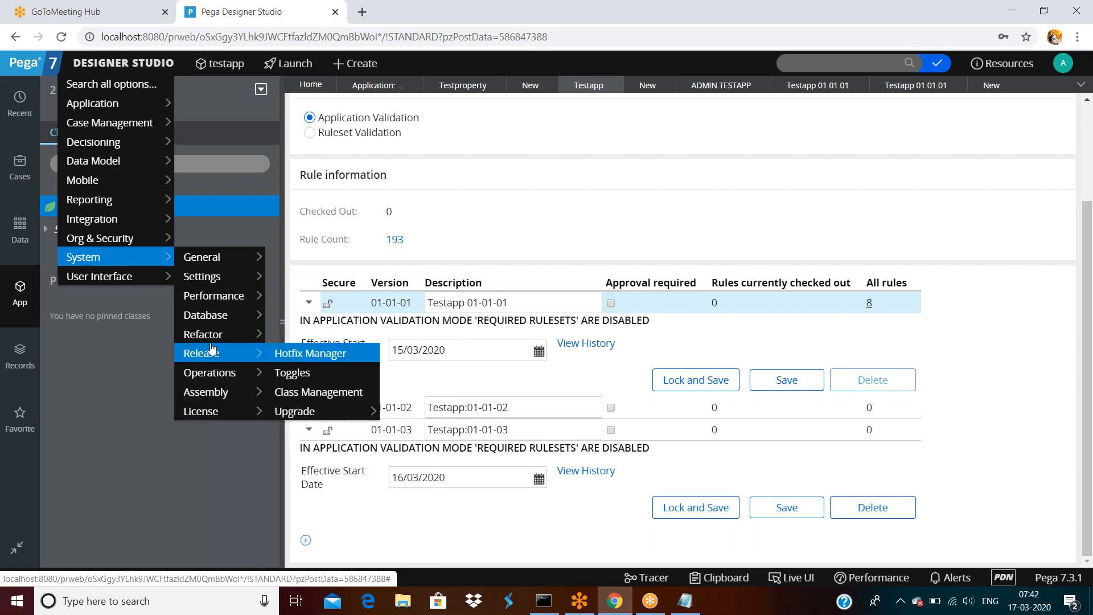
pyautogui.moveTo(209, 338)
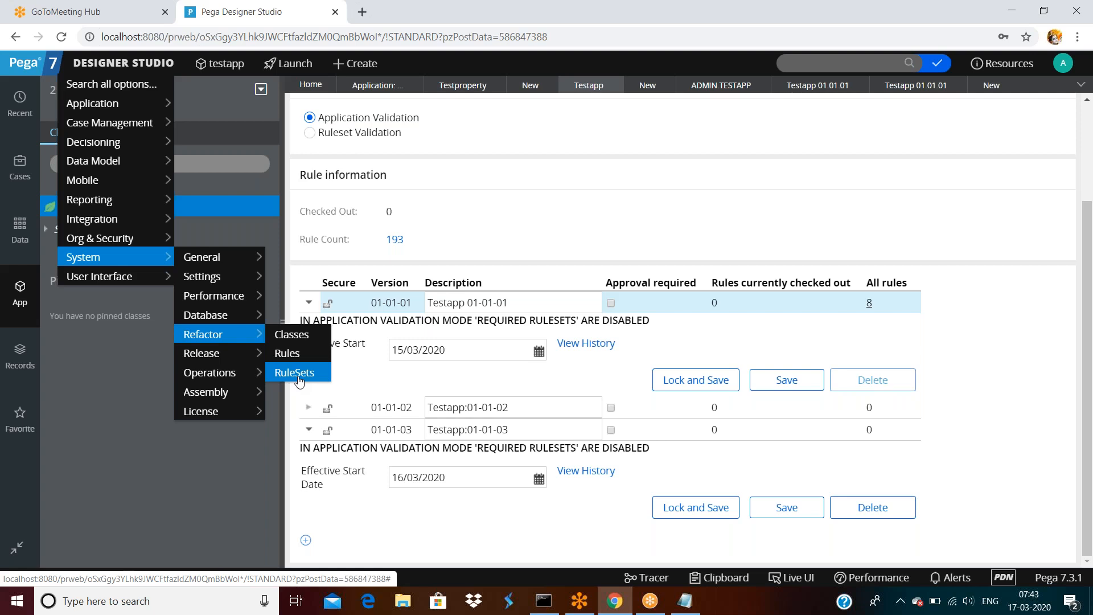
pyautogui.scroll(1, 742, 226)
pyautogui.scroll(-1, 797, 262)
# List the 8 rules in Testapp 01-01-01, filter to HTML, and open Myrule.
pyautogui.click(869, 302)
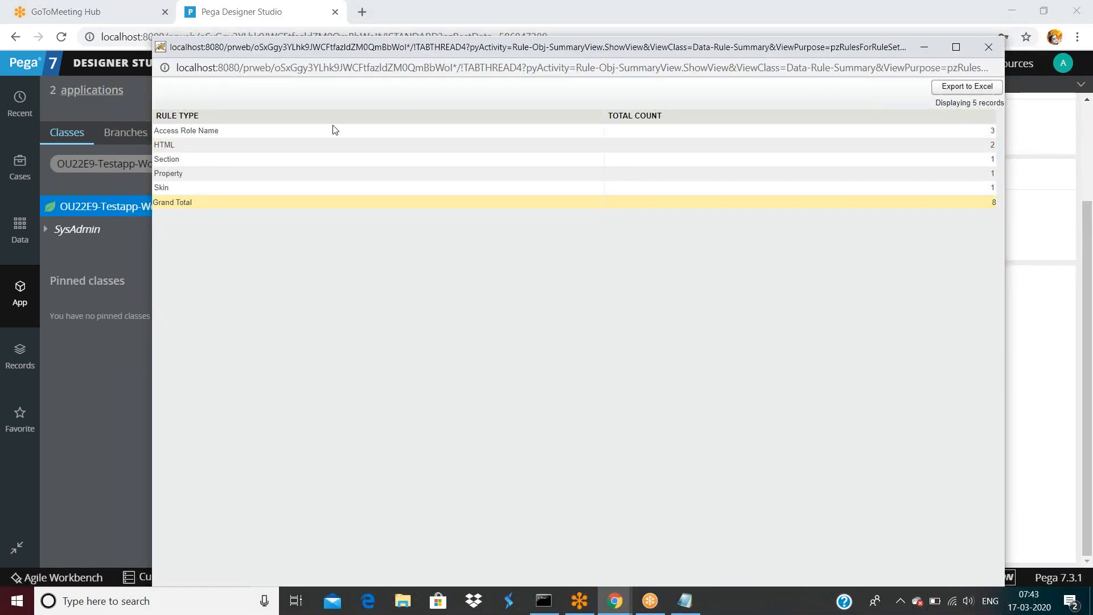
pyautogui.click(164, 160)
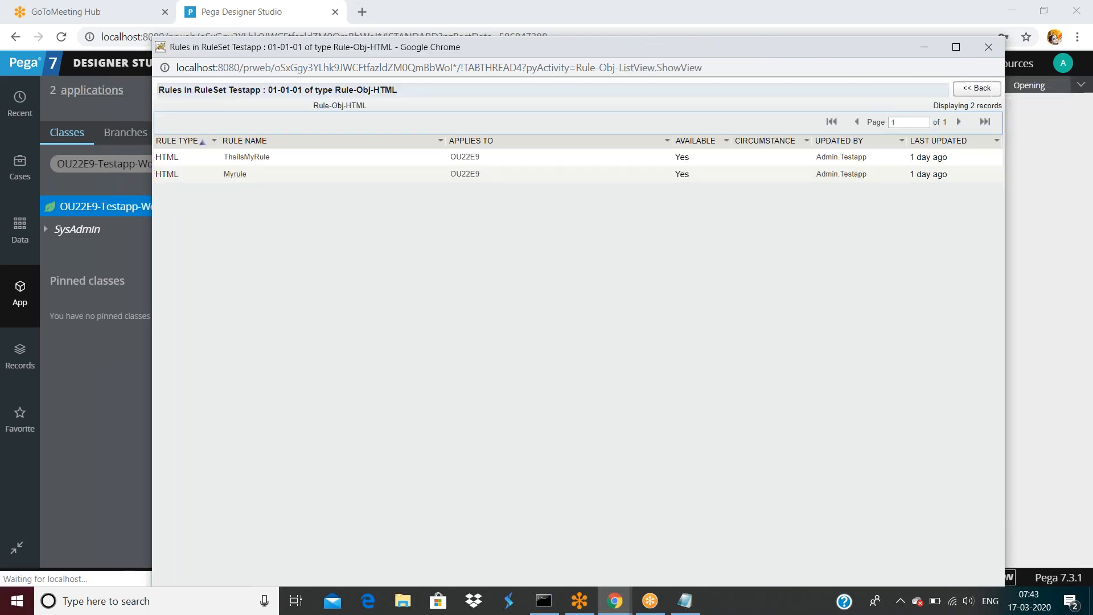
pyautogui.doubleClick(736, 49)
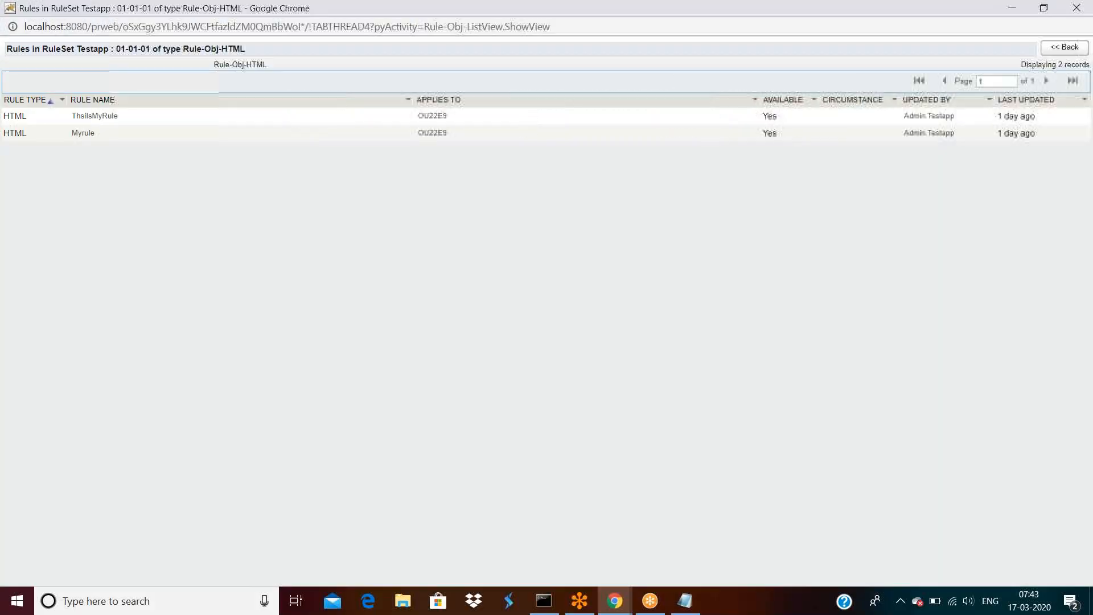
pyautogui.doubleClick(755, 12)
pyautogui.click(986, 49)
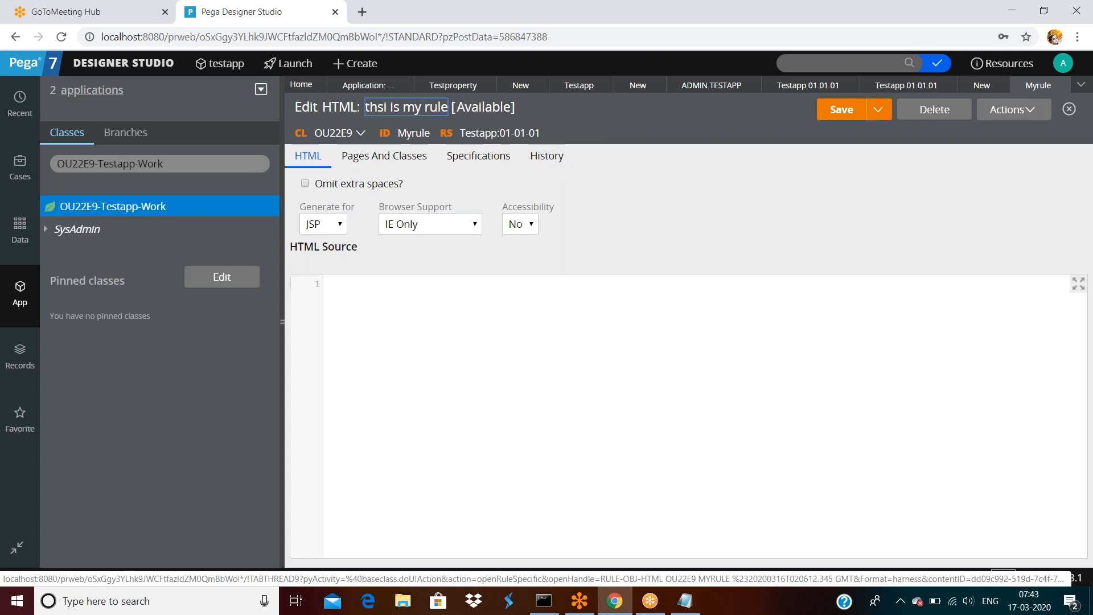
pyautogui.click(879, 113)
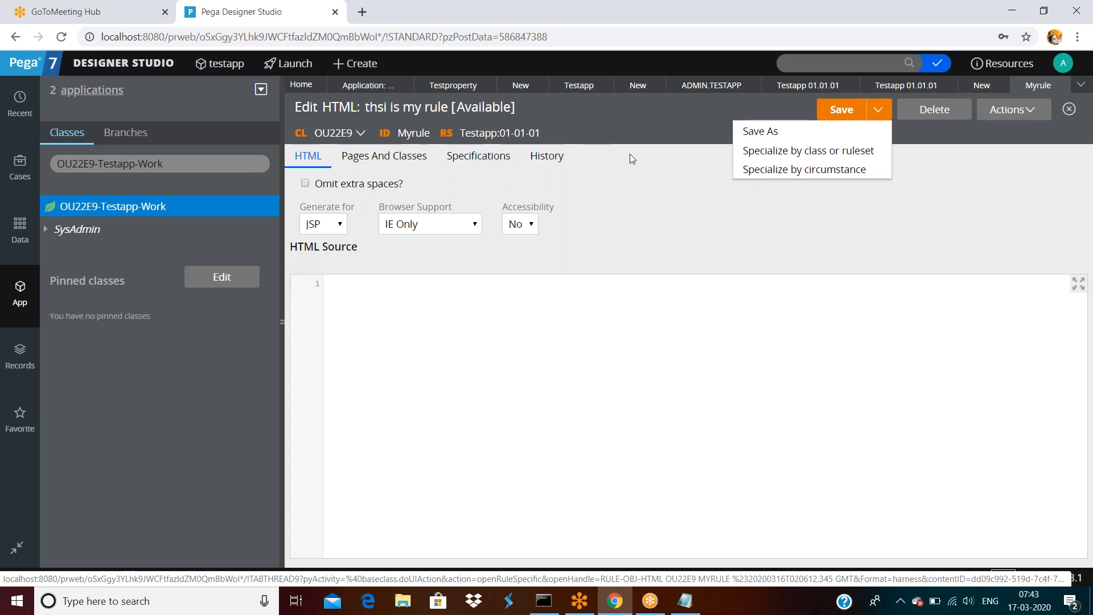
pyautogui.click(638, 172)
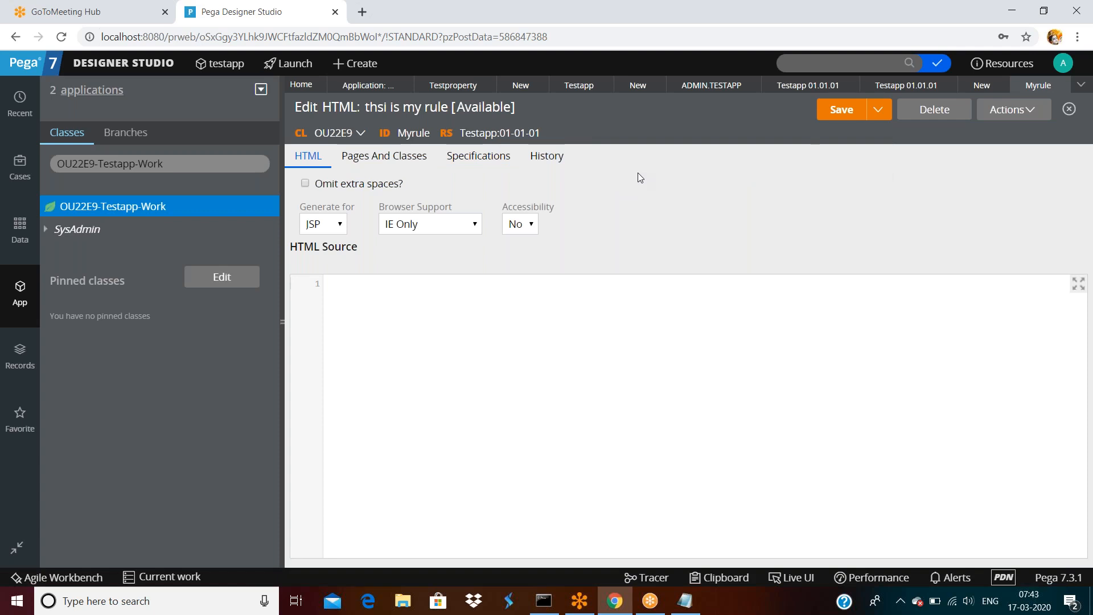
pyautogui.click(150, 64)
# Go to Designer Studio > System > Refactor > RuleSets.
pyautogui.moveTo(83, 242)
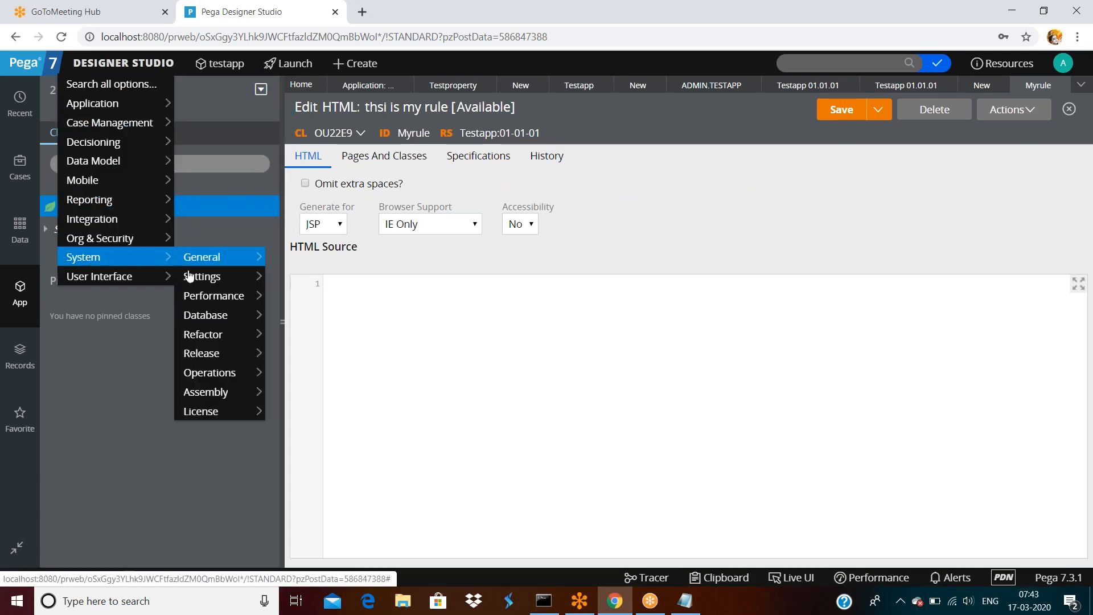
pyautogui.moveTo(201, 280)
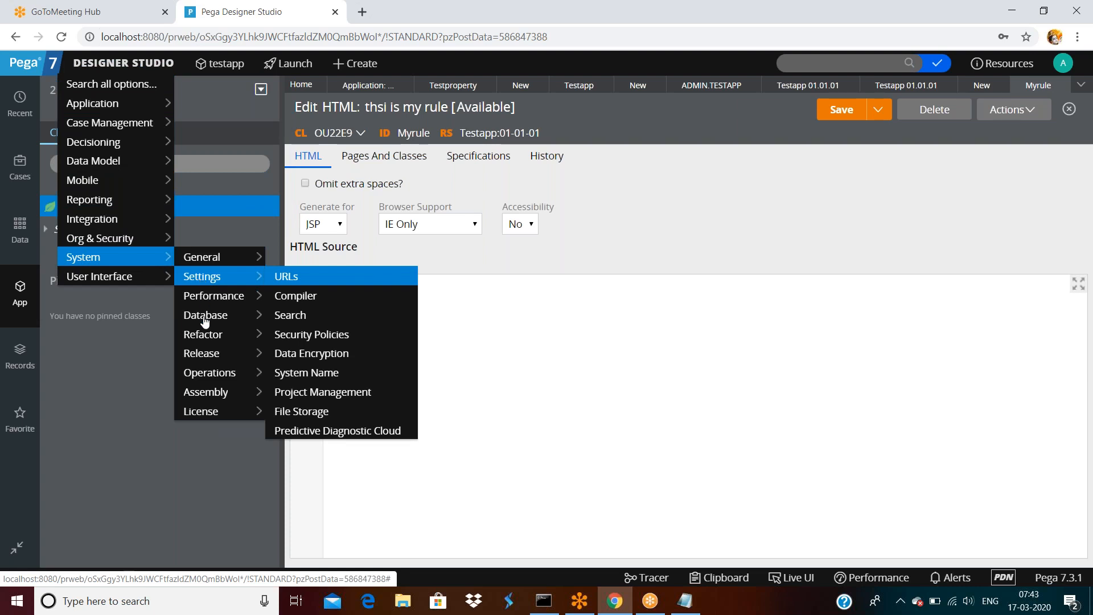
pyautogui.moveTo(205, 349)
pyautogui.moveTo(217, 382)
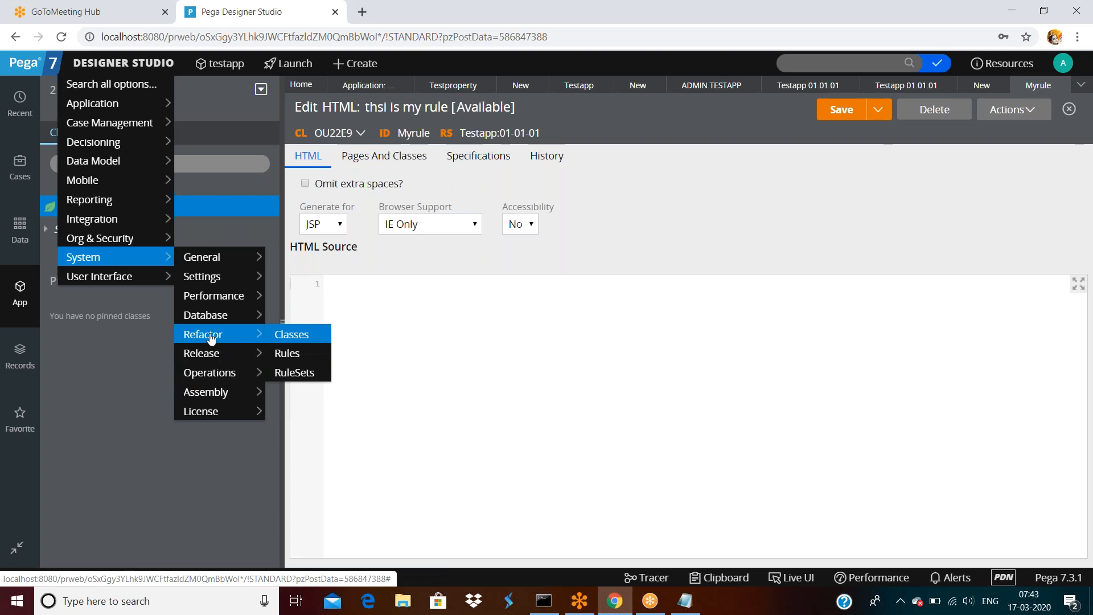
pyautogui.click(290, 373)
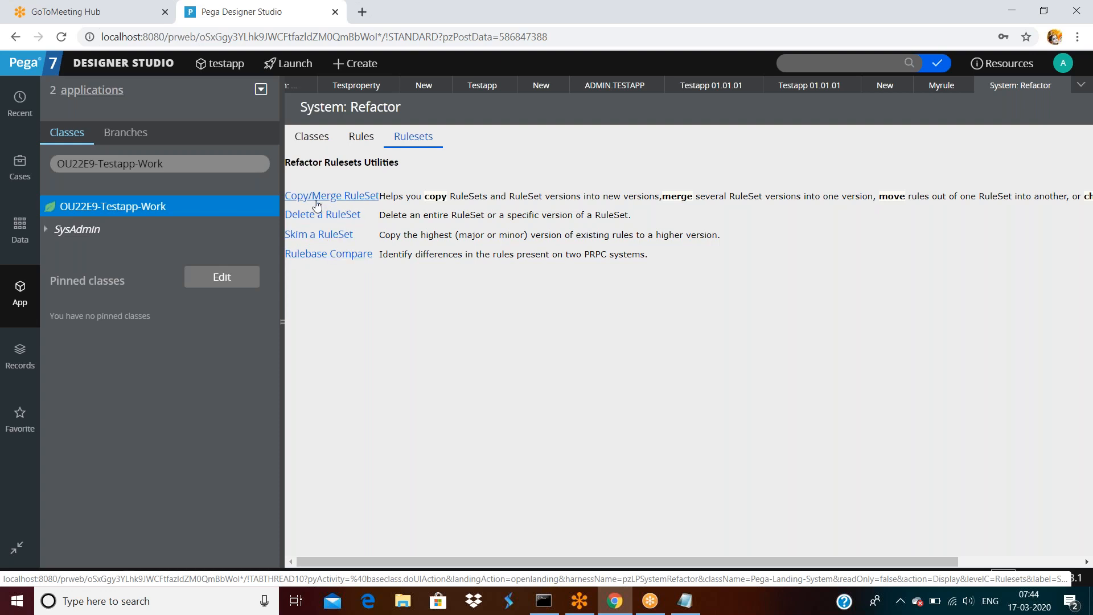
# Start Copy/Merge RuleSet in RuleSet Versions mode with Testapp:01-01-01 as the source.
pyautogui.click(357, 197)
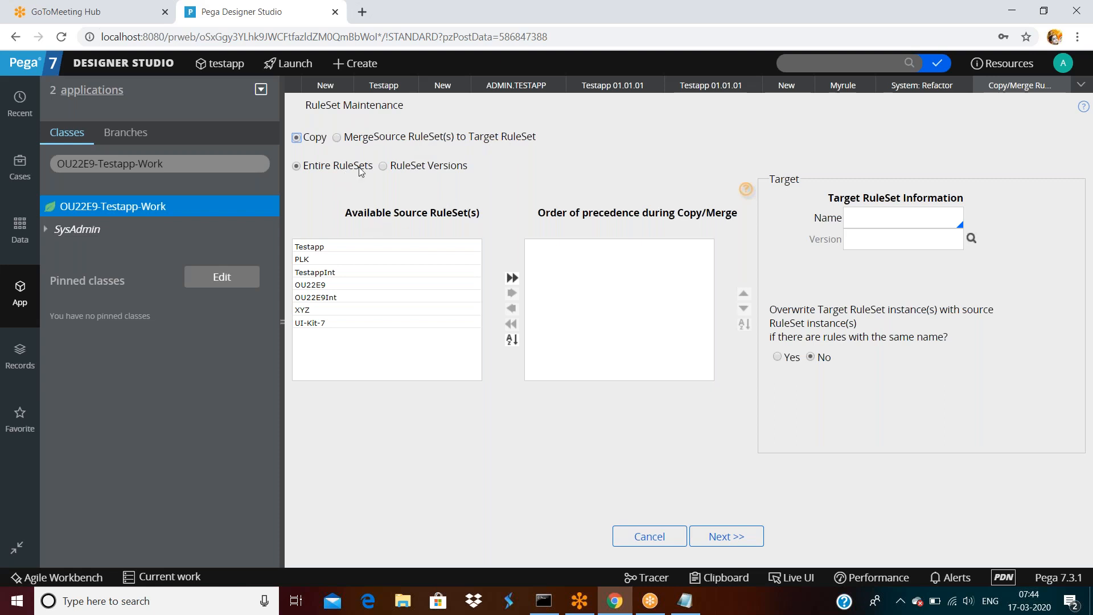
pyautogui.click(383, 166)
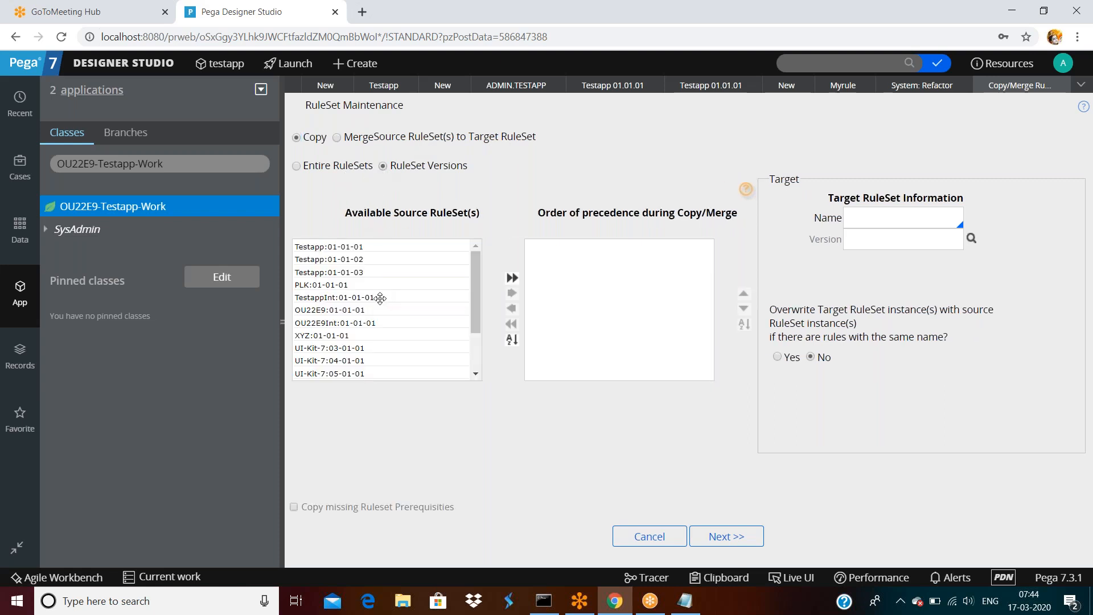
pyautogui.click(337, 247)
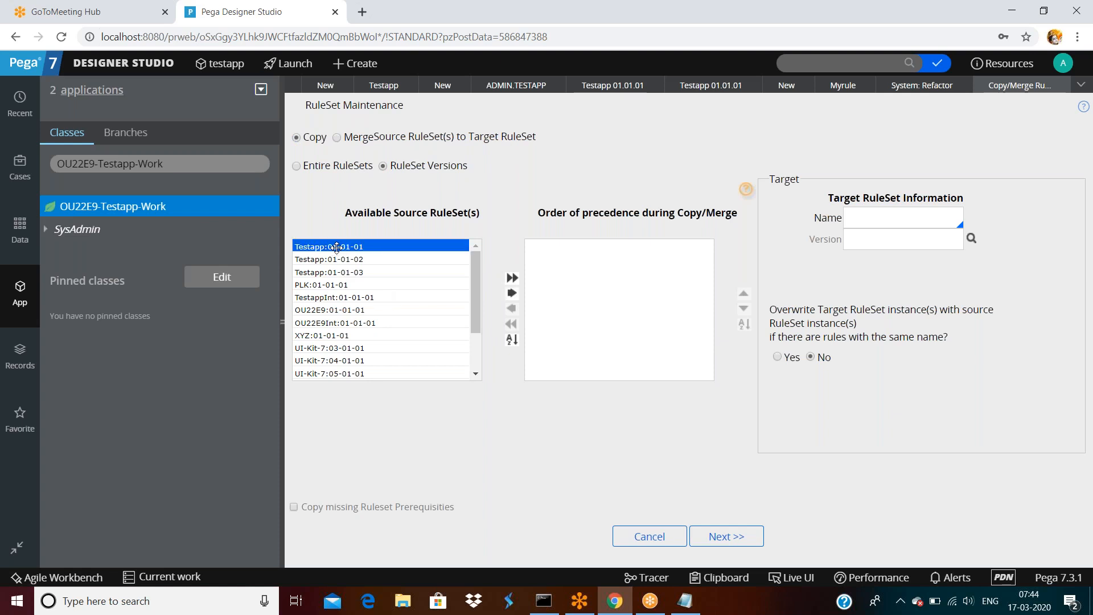
pyautogui.doubleClick(336, 246)
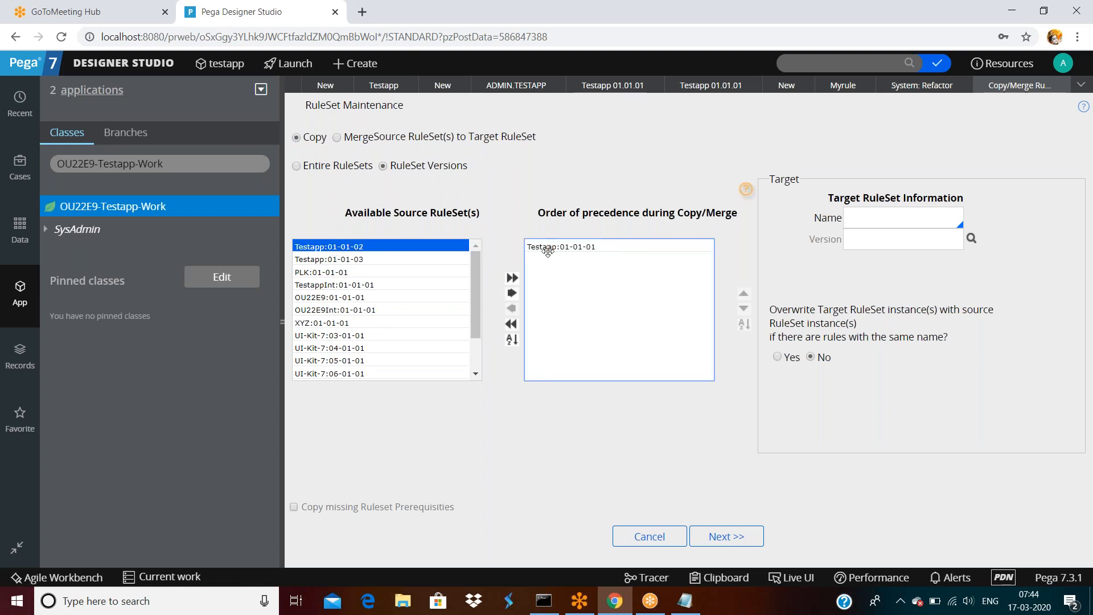
# Set the target to Testapp version 01-01-03 and advance to the 8-rule copy summary.
pyautogui.click(858, 212)
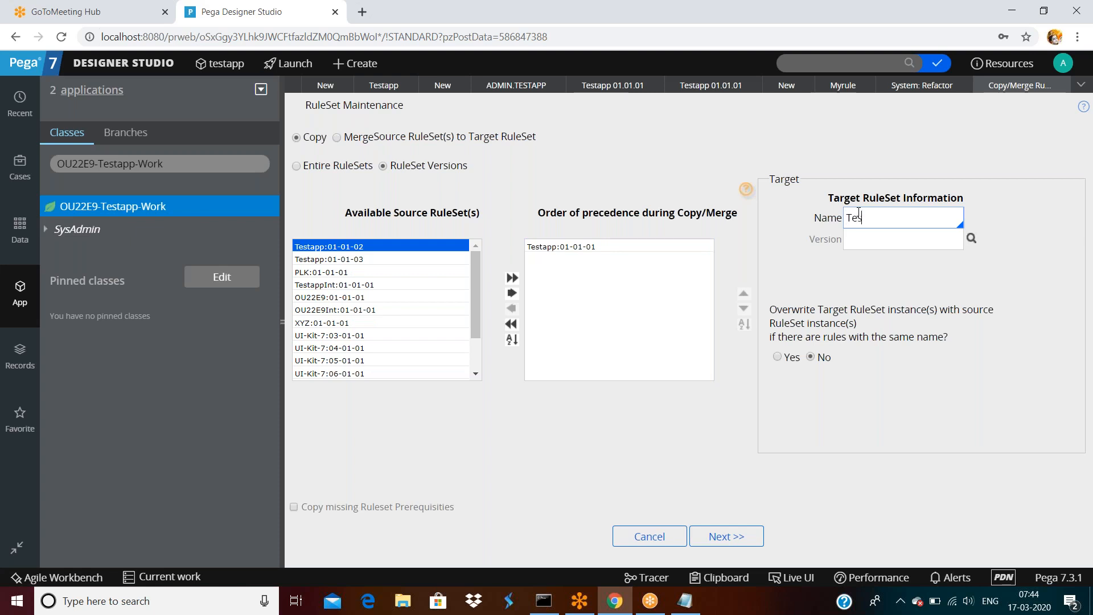
pyautogui.write('Test')
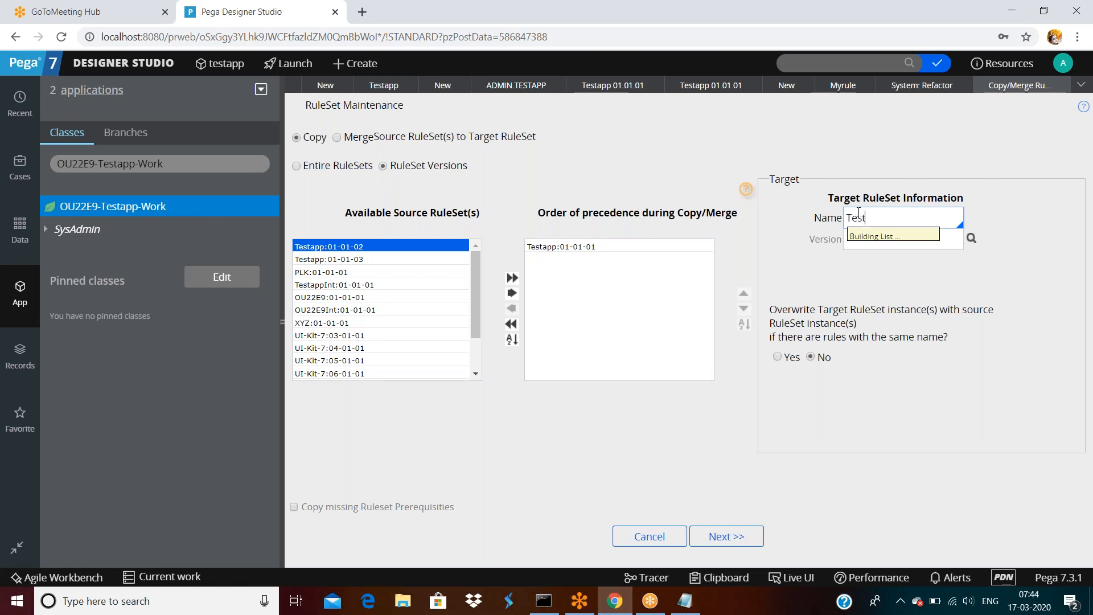
pyautogui.click(871, 451)
pyautogui.click(861, 235)
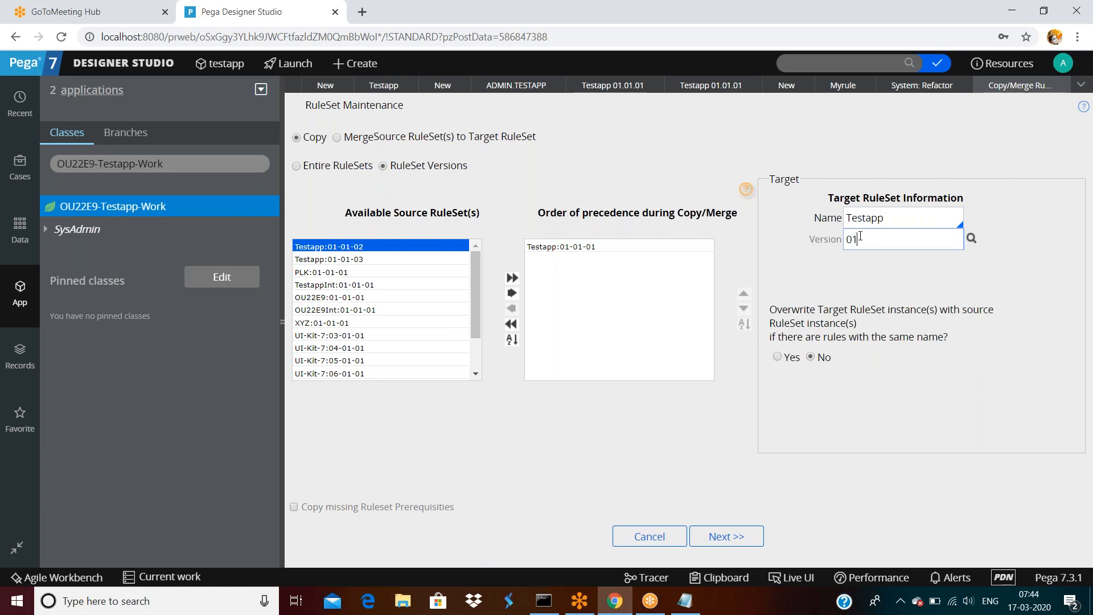
pyautogui.click(971, 239)
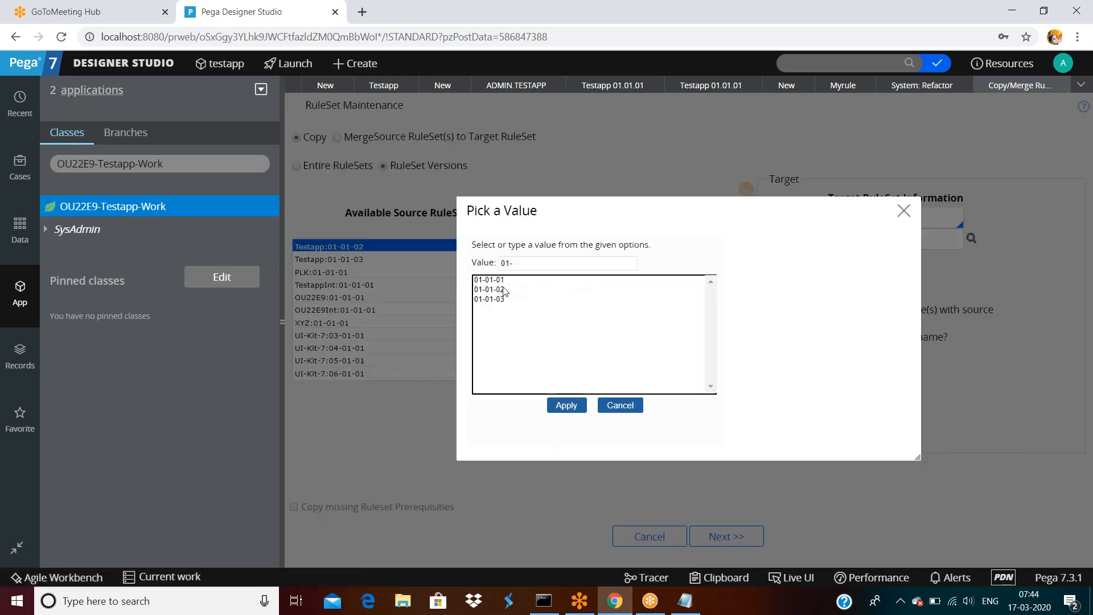
pyautogui.doubleClick(493, 299)
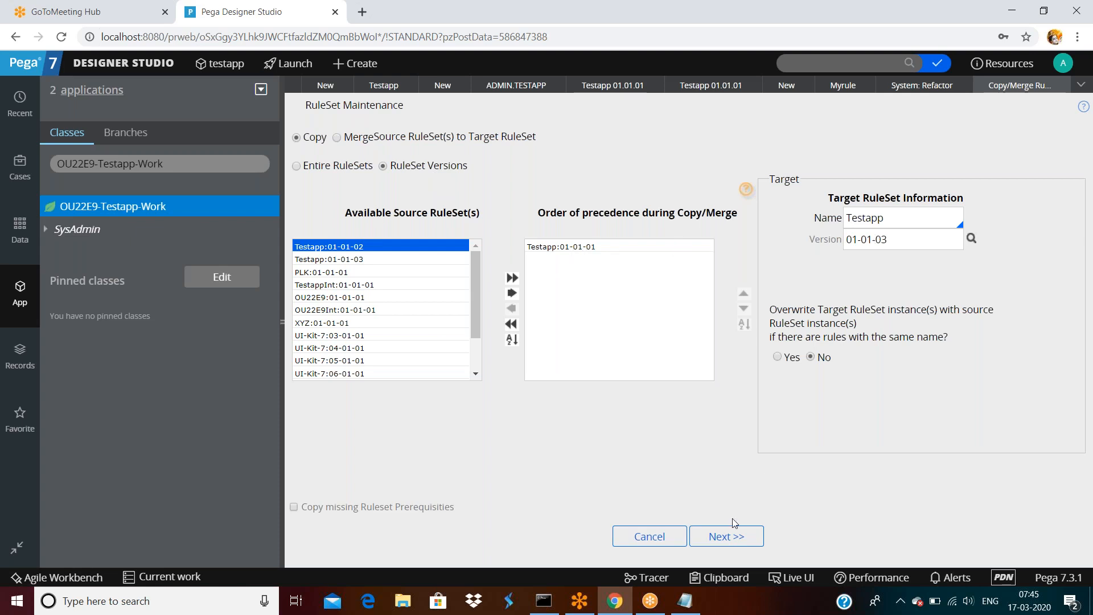
pyautogui.click(723, 537)
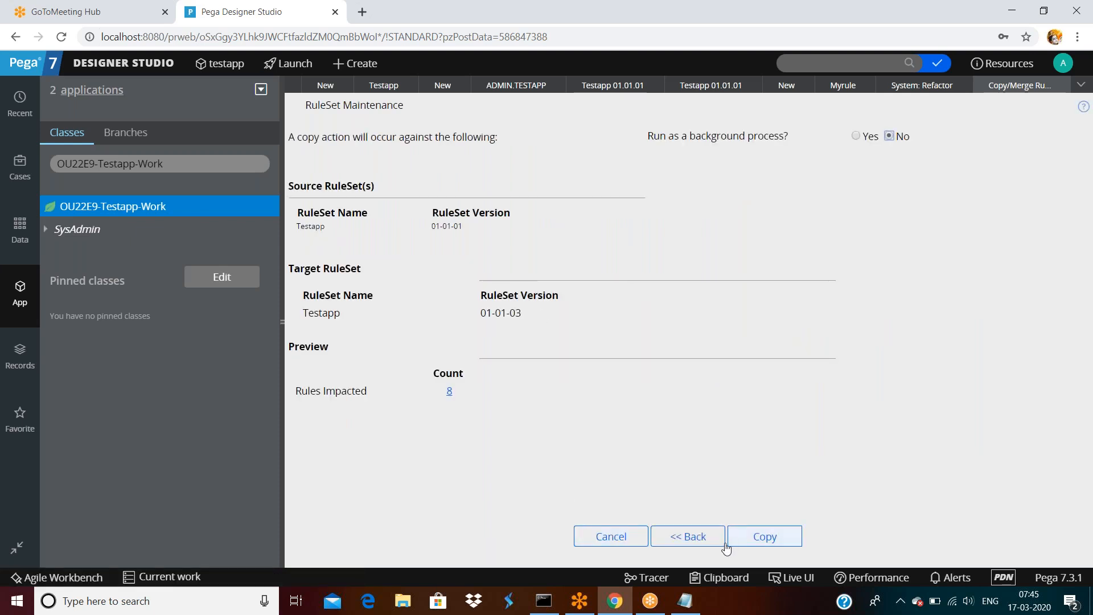
# Copy the 8 rules into 01-01-03, review the processed rules list, and return to testapp.
pyautogui.click(754, 538)
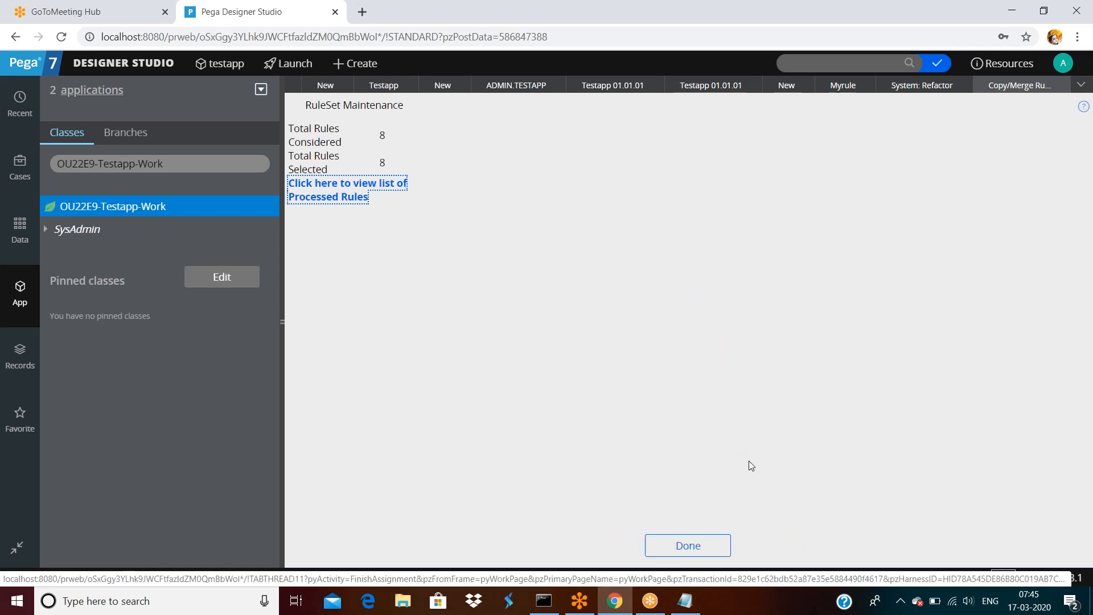
pyautogui.click(367, 196)
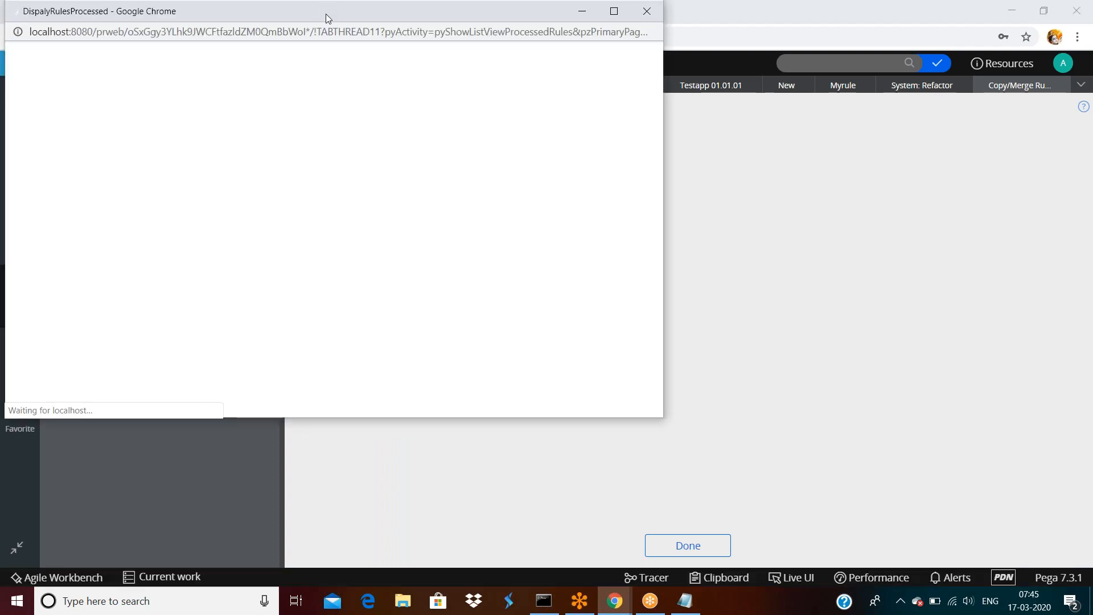
pyautogui.moveTo(326, 25); pyautogui.dragTo(326, 114)
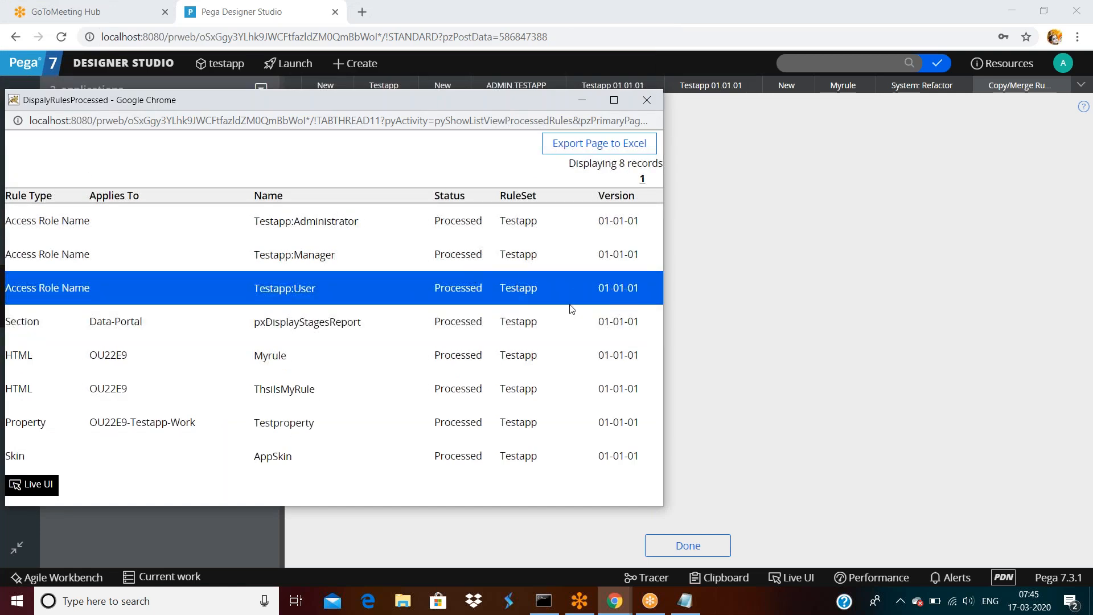
pyautogui.click(647, 101)
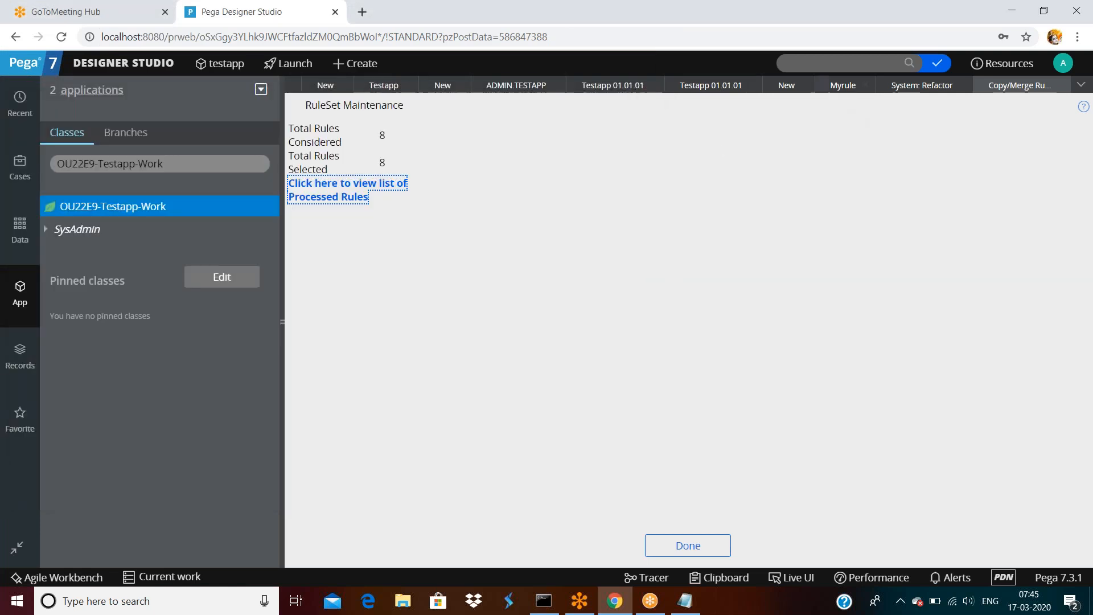
pyautogui.click(712, 86)
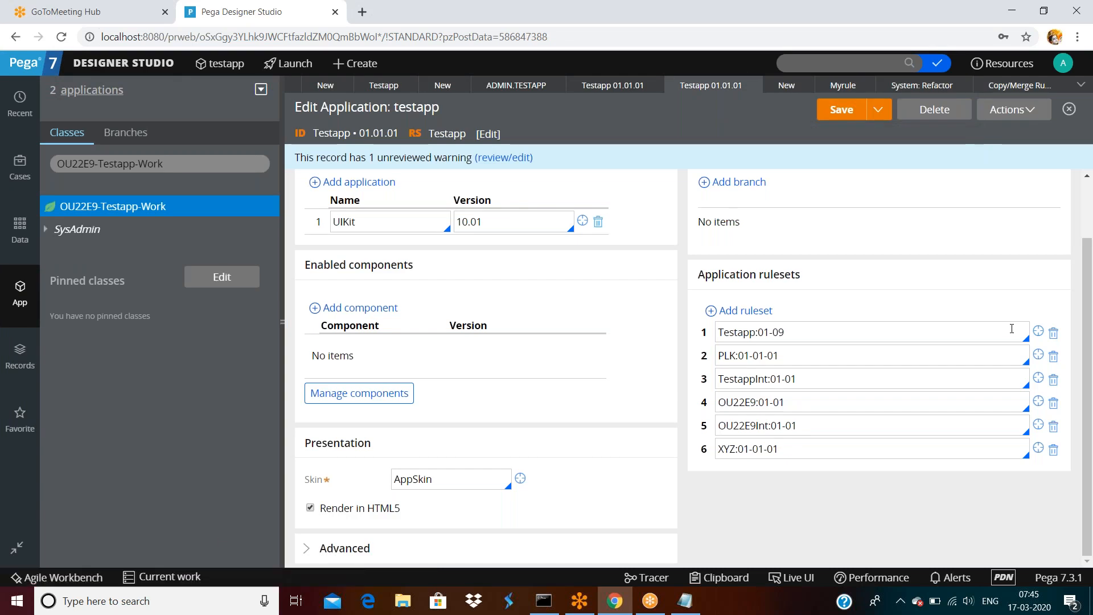
# Refresh the Testapp ruleset so version 01-01-03 shows its 8 rules.
pyautogui.click(1039, 331)
pyautogui.click(1001, 110)
pyautogui.click(974, 135)
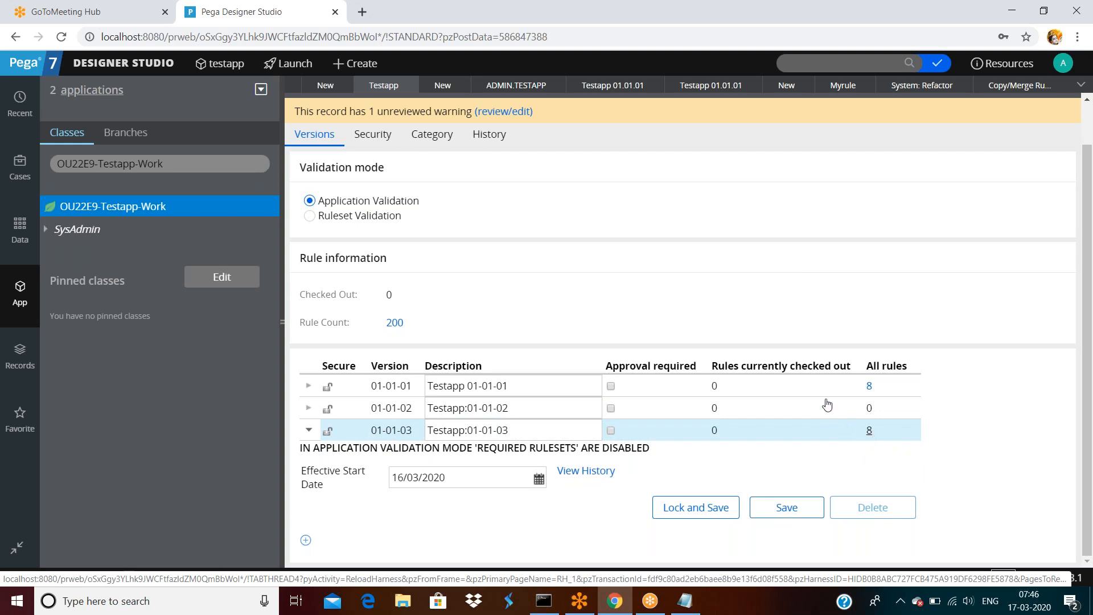
# Close the leftover unsaved tabs, discarding changes, and return to the refactor utilities.
pyautogui.click(555, 86)
pyautogui.click(551, 85)
pyautogui.click(845, 355)
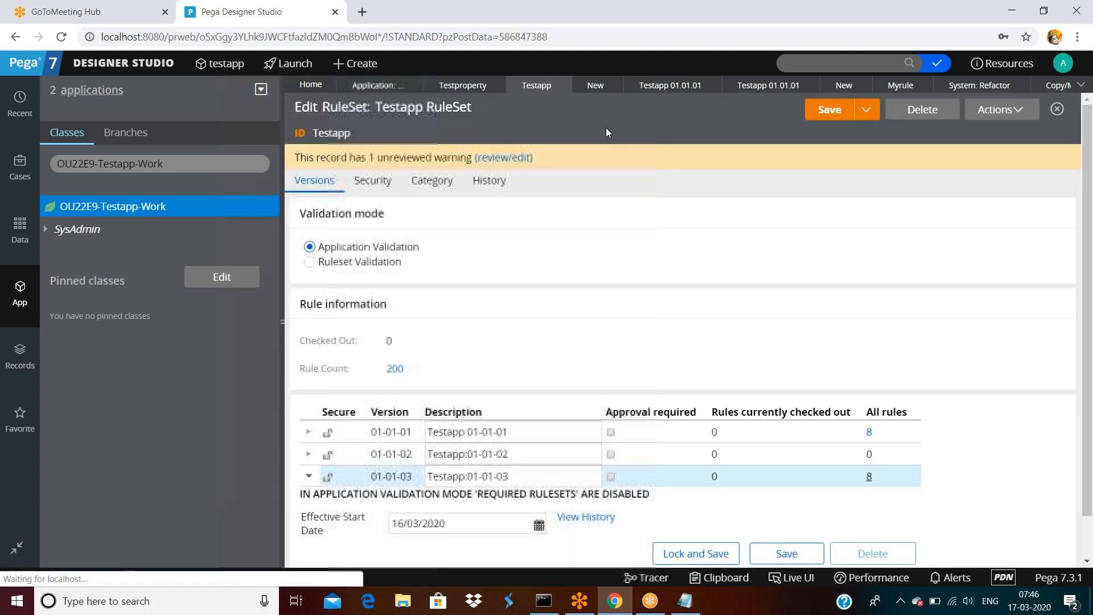
pyautogui.click(613, 85)
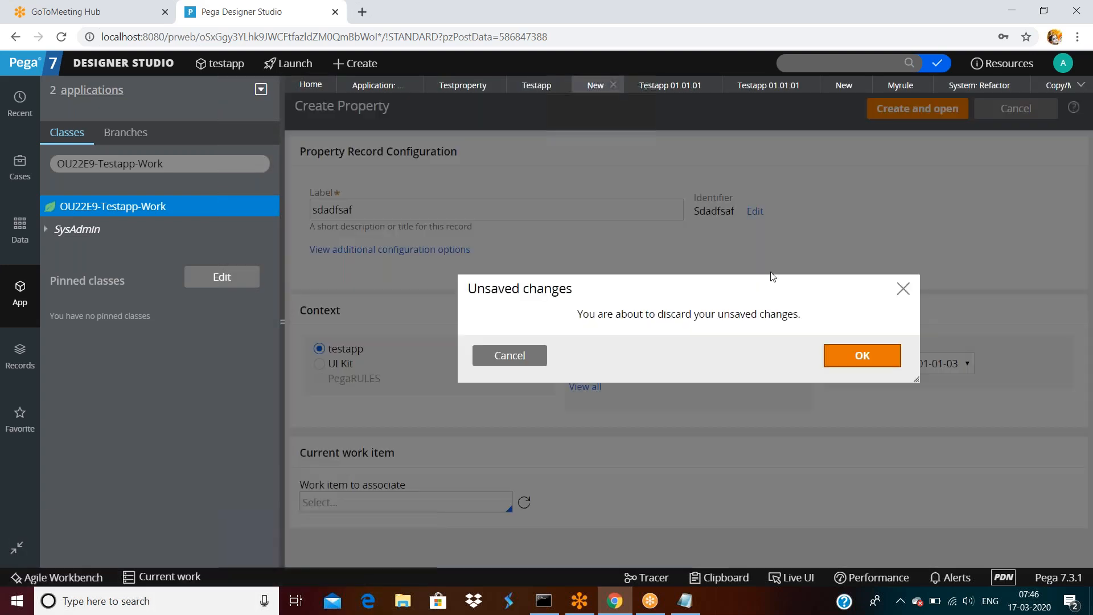
pyautogui.click(862, 355)
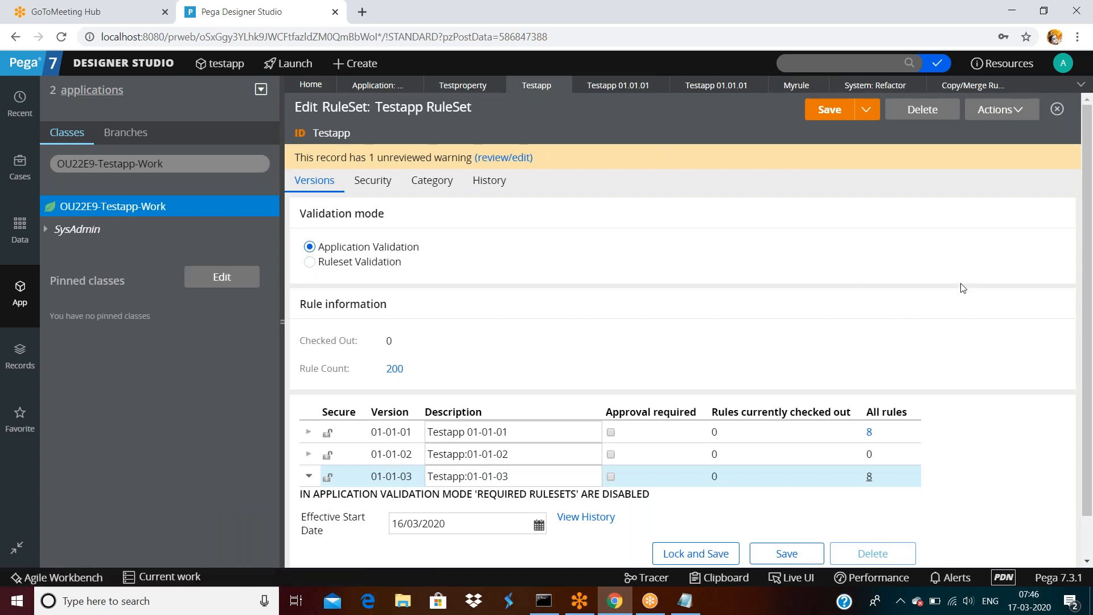
pyautogui.click(973, 85)
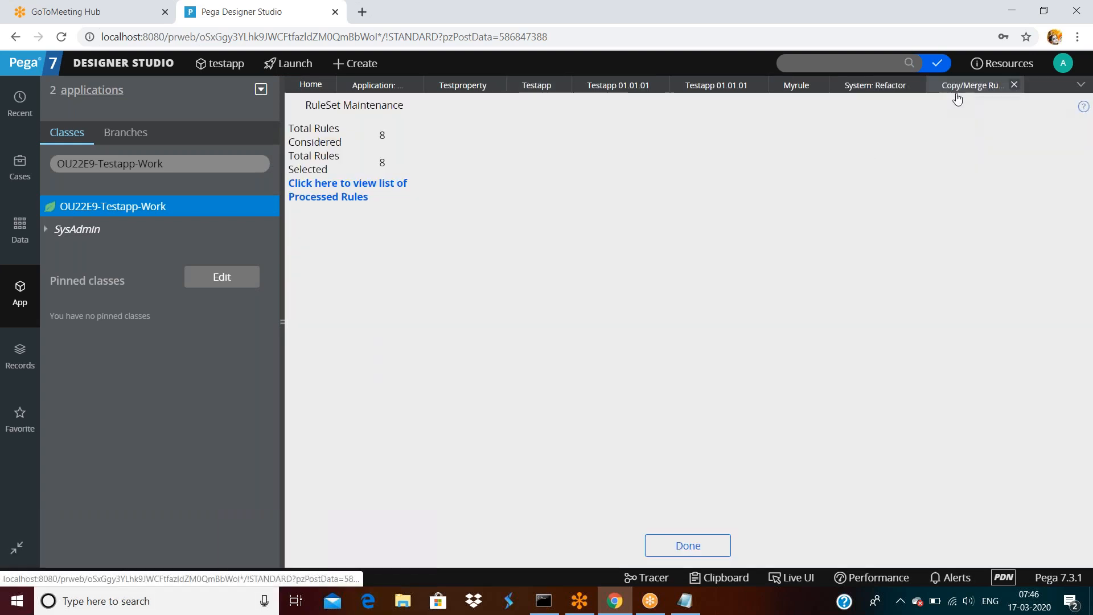
pyautogui.click(880, 86)
# Reopen Copy/Merge RuleSet as a Merge of RuleSet Versions with Testapp:01-01-01 as source.
pyautogui.click(345, 201)
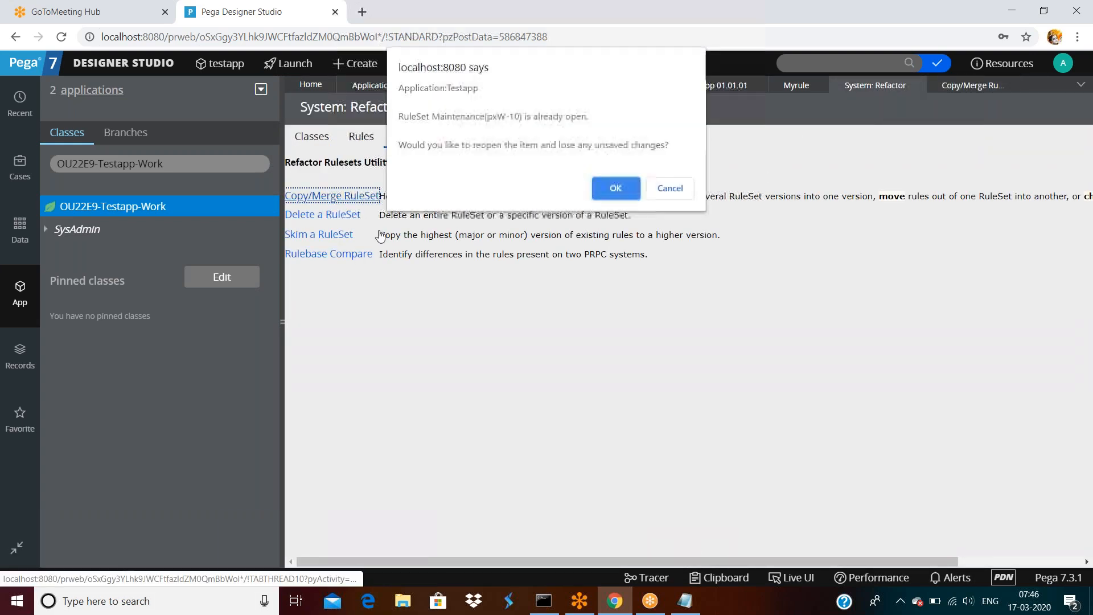
pyautogui.click(614, 187)
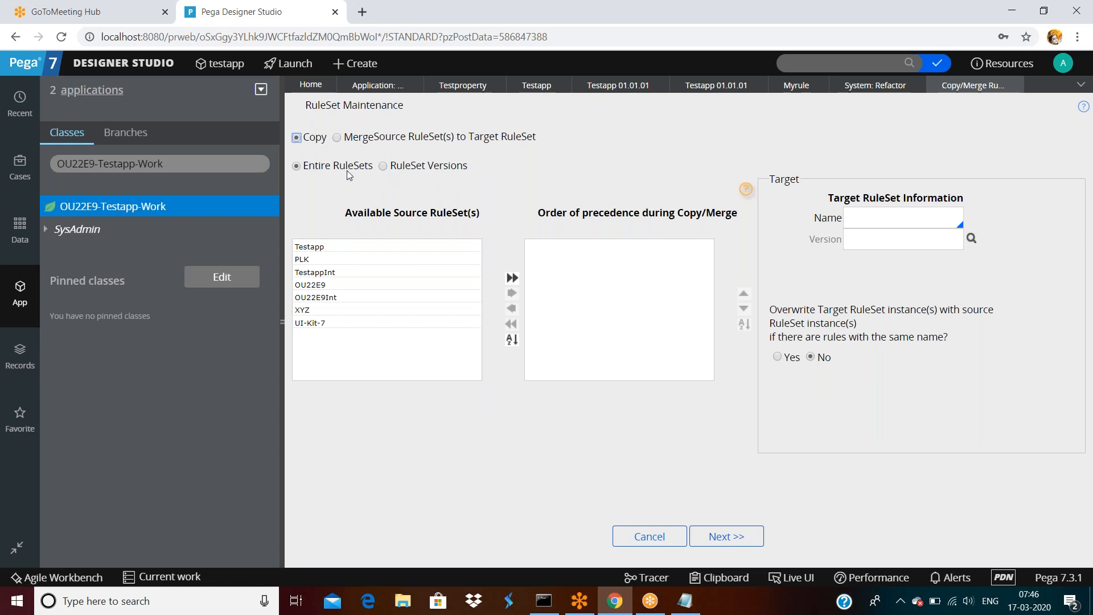
pyautogui.click(337, 138)
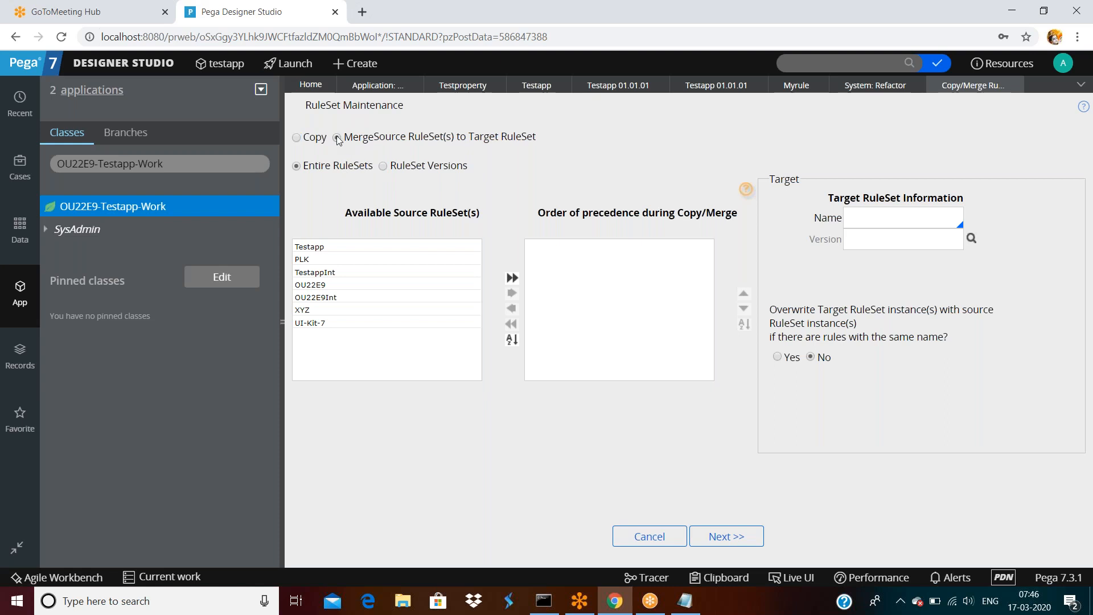
pyautogui.click(382, 165)
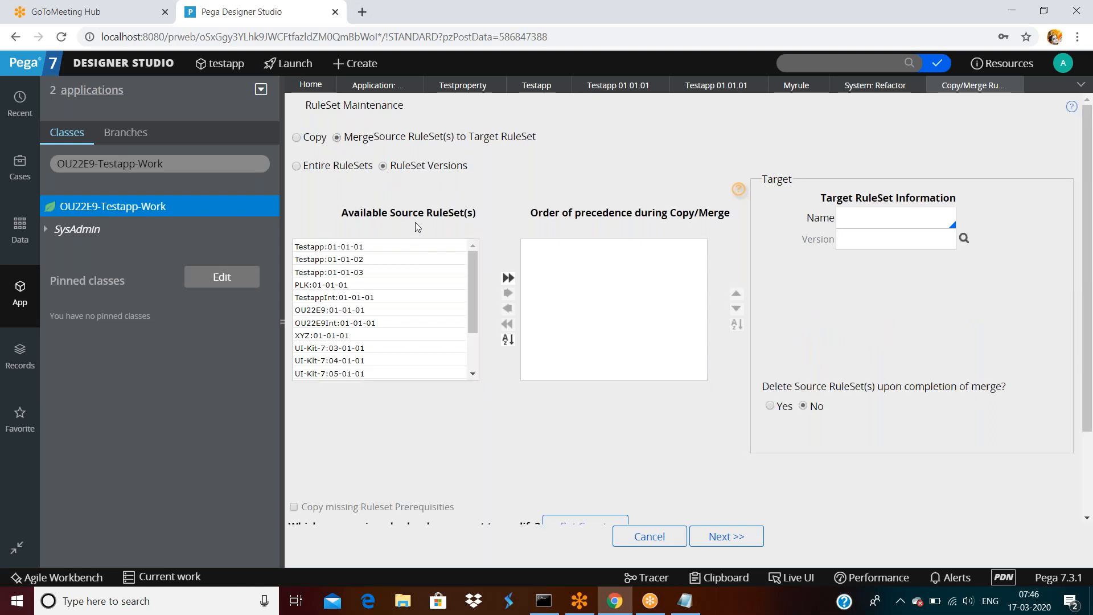
pyautogui.click(339, 246)
pyautogui.doubleClick(339, 246)
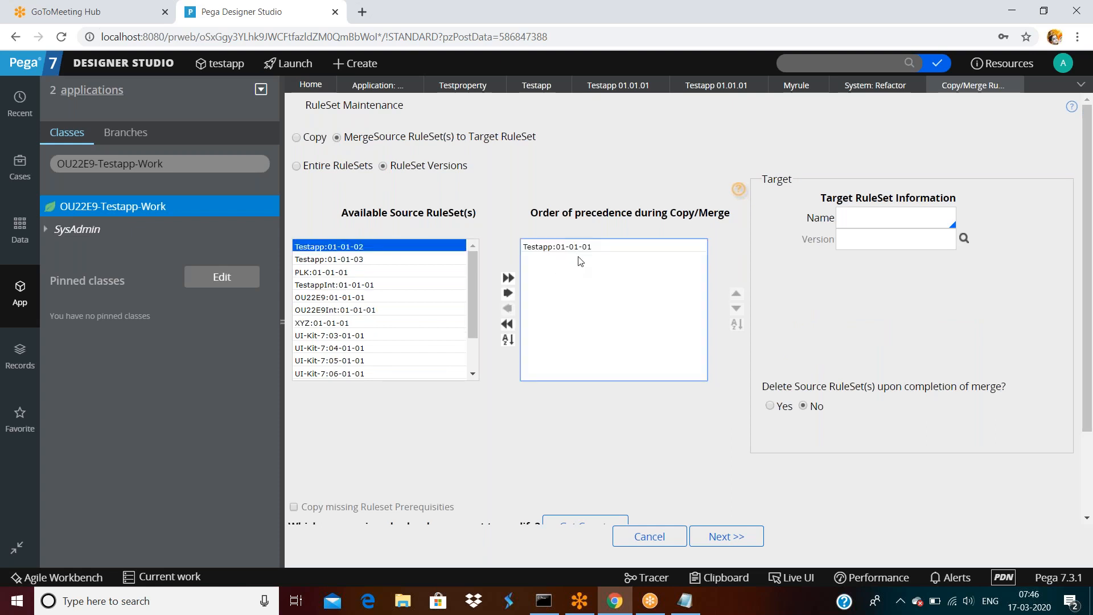
# Set the merge target to ruleset Testapp, version 01-01-02.
pyautogui.click(896, 220)
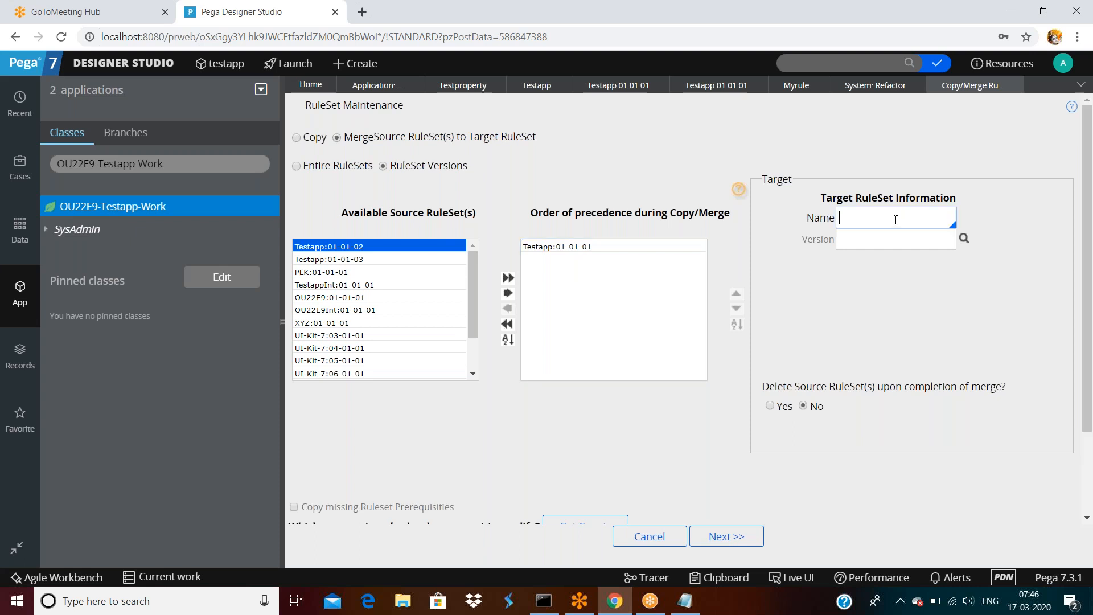
pyautogui.write('Test')
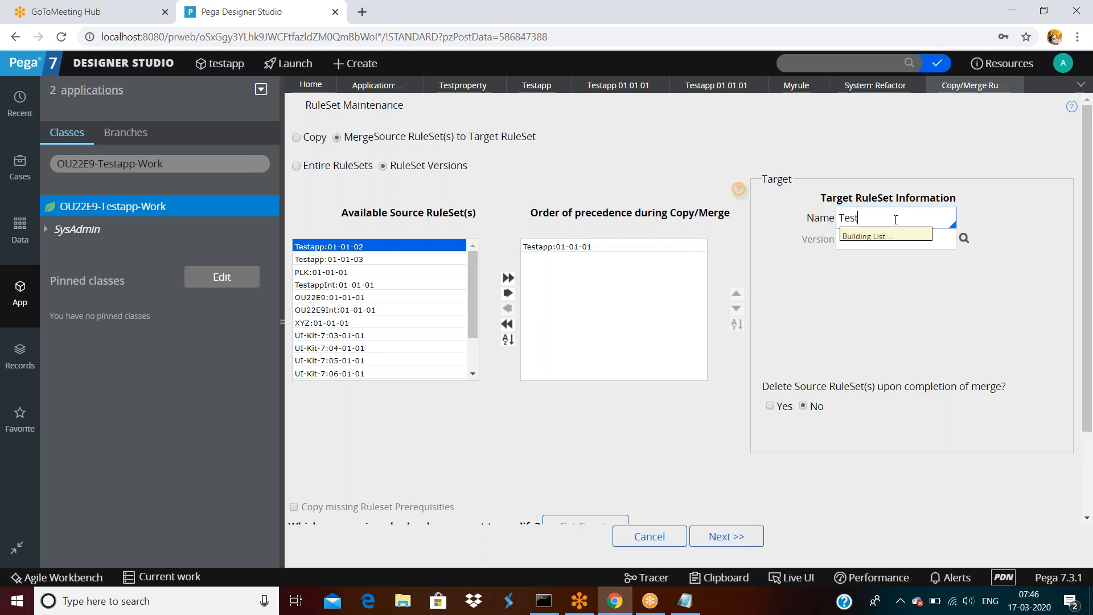
pyautogui.click(877, 452)
pyautogui.click(857, 242)
pyautogui.write('01-01-')
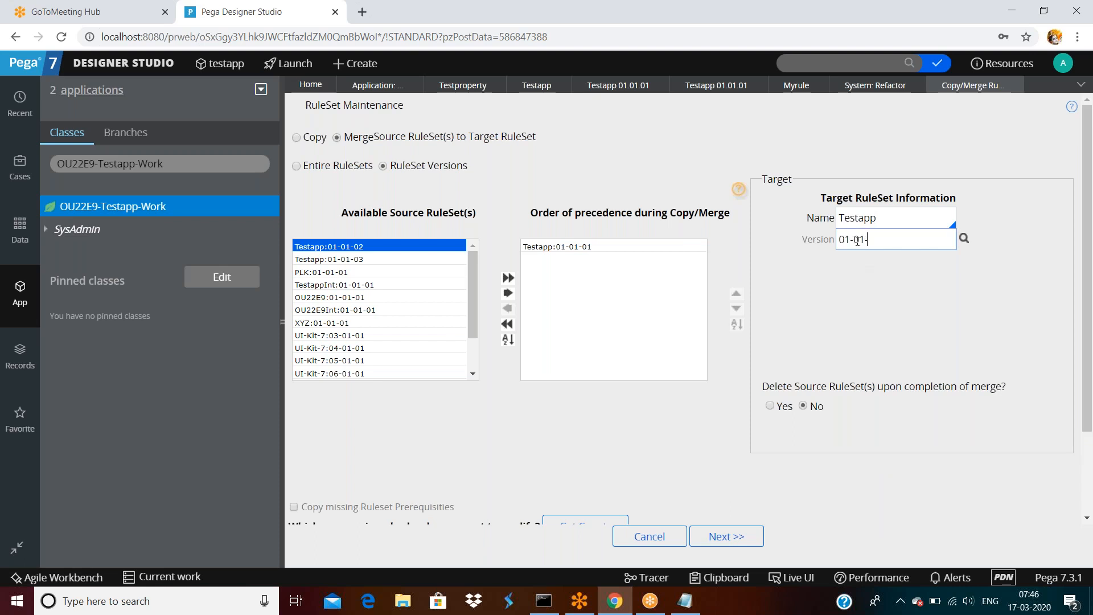
pyautogui.write('02')
# Check the Testapp ruleset versions, then advance to the merge summary showing 188 impacted rules.
pyautogui.click(891, 254)
pyautogui.scroll(-2, 691, 406)
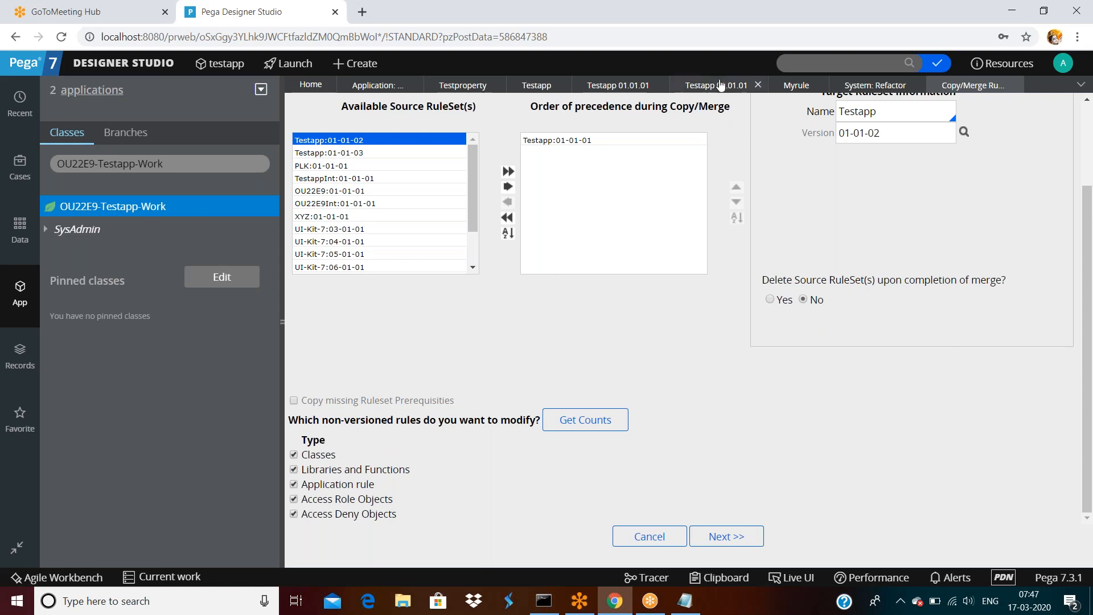
pyautogui.click(622, 93)
pyautogui.click(1035, 407)
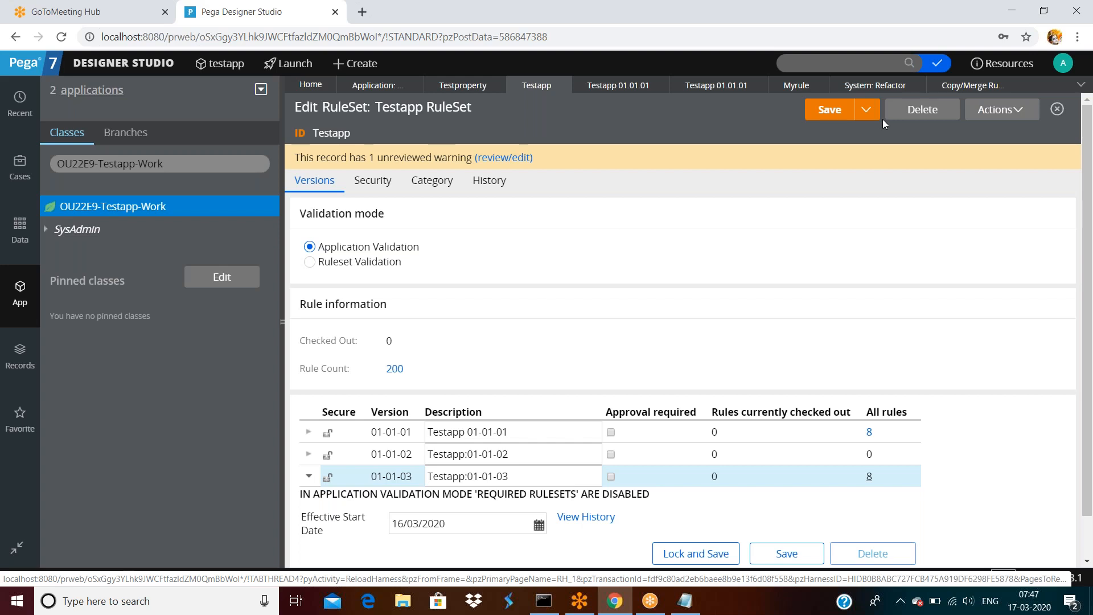
pyautogui.click(972, 85)
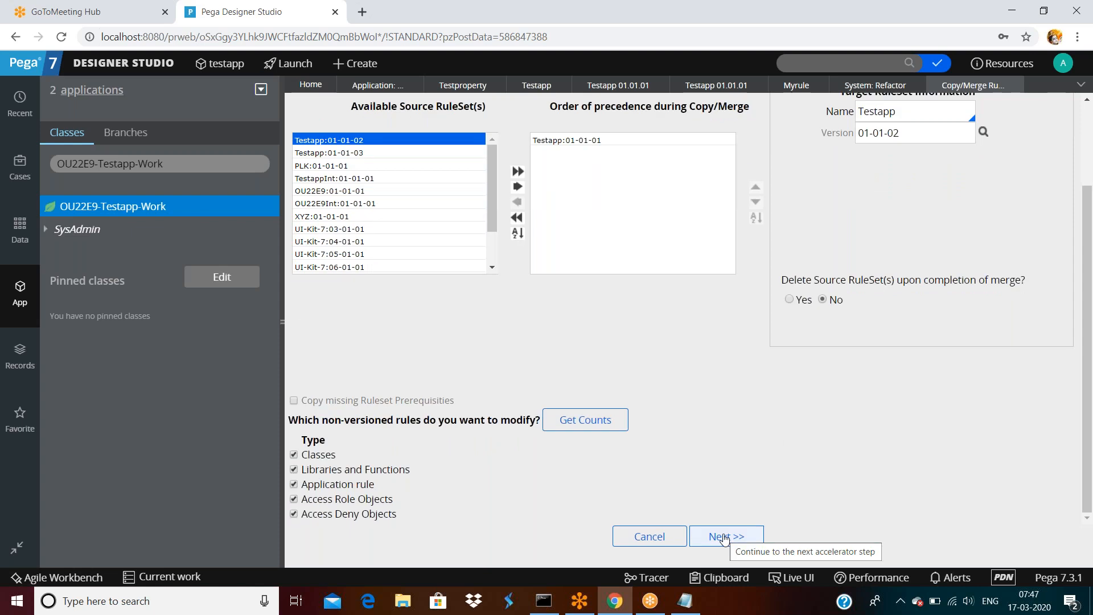
pyautogui.click(724, 536)
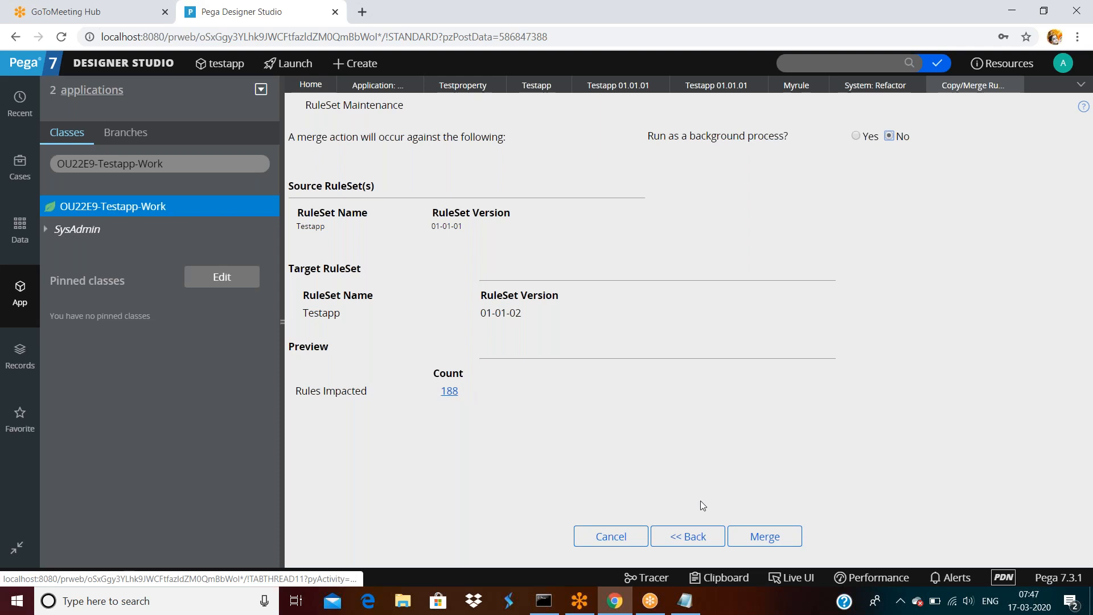
# Run the merge into Testapp 01-01-02, with 188 rules considered and selected.
pyautogui.click(761, 538)
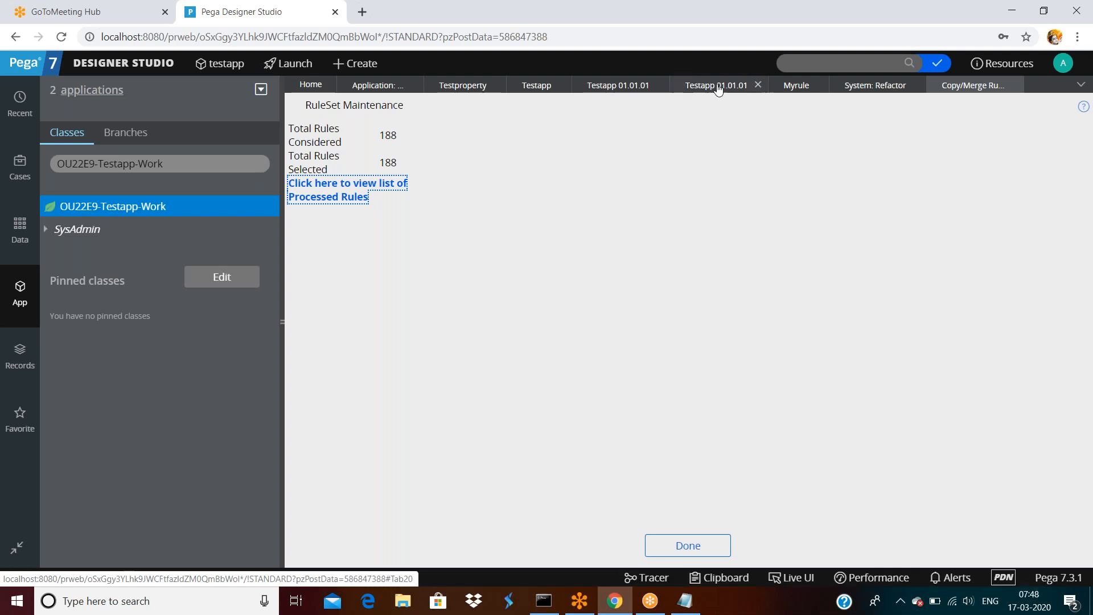
# Open the Testapp ruleset from the testapp application and refresh it for updated counts.
pyautogui.click(707, 87)
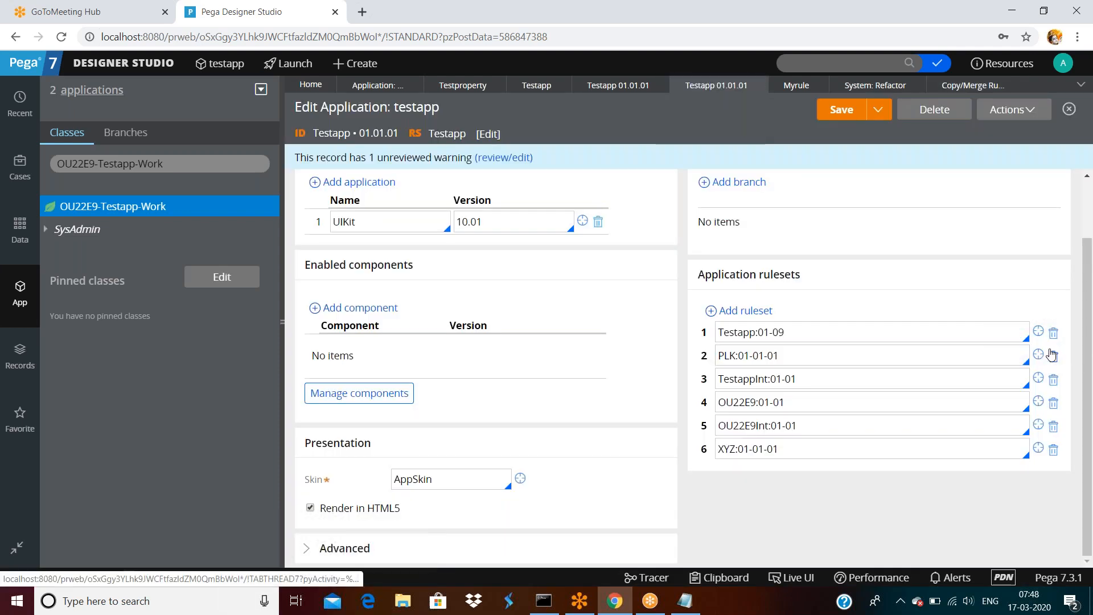
pyautogui.click(1039, 334)
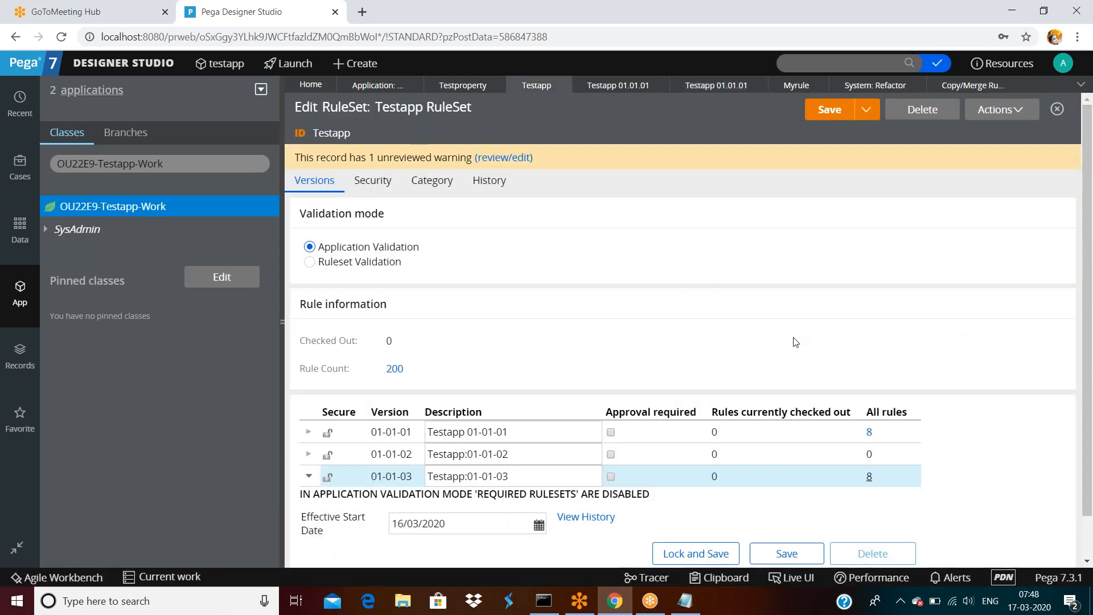
pyautogui.click(1003, 110)
pyautogui.click(974, 133)
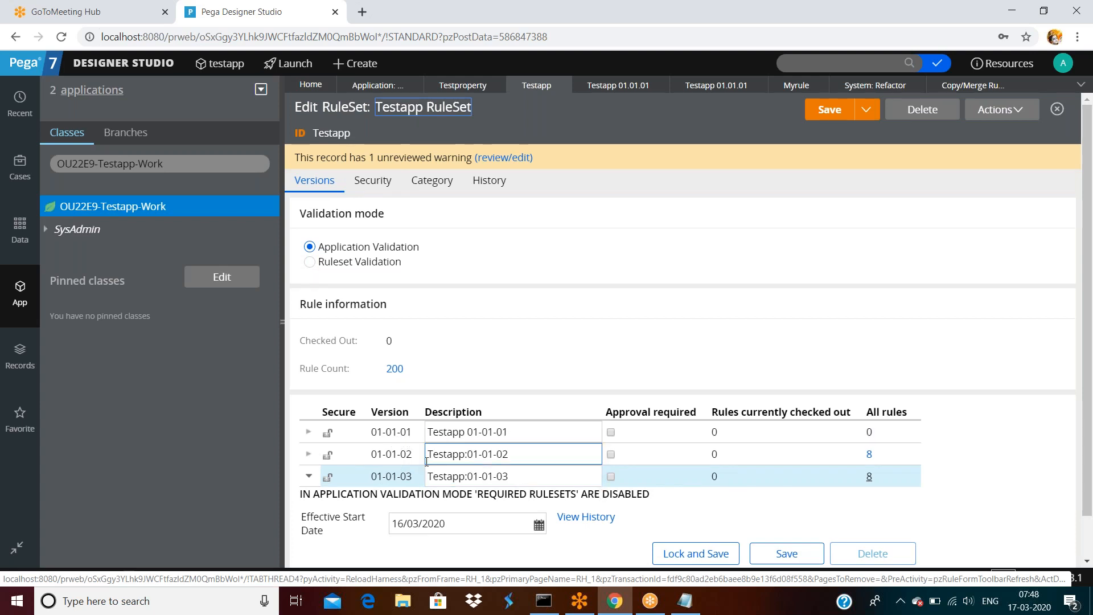
# Review the 01-01-02 and 01-01-01 version entries, then return to the Copy/Merge results showing 188 rules.
pyautogui.click(493, 459)
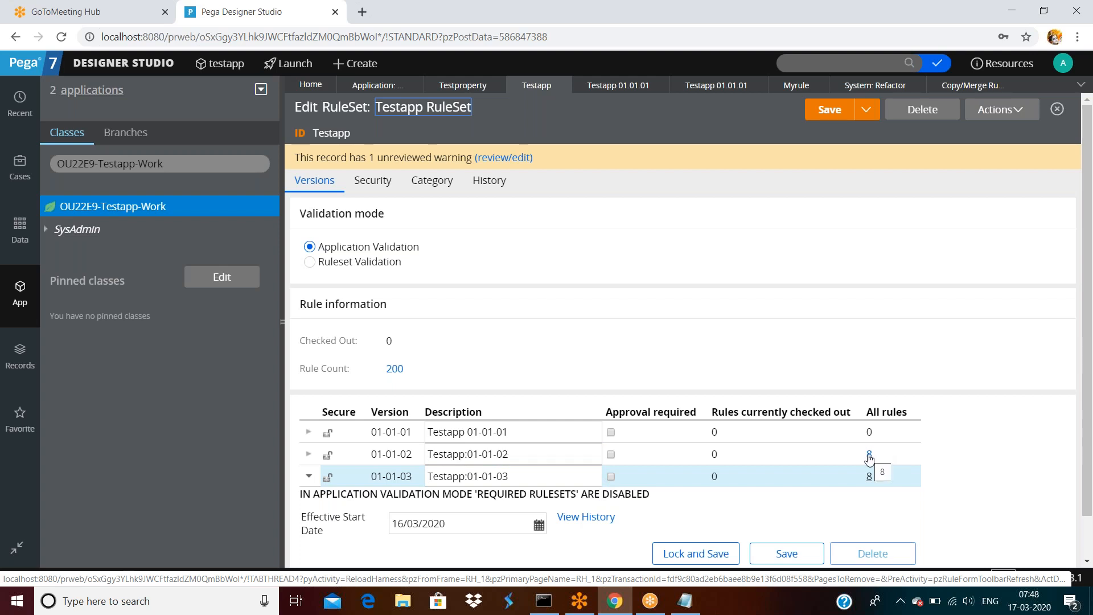
pyautogui.scroll(-1, 1006, 363)
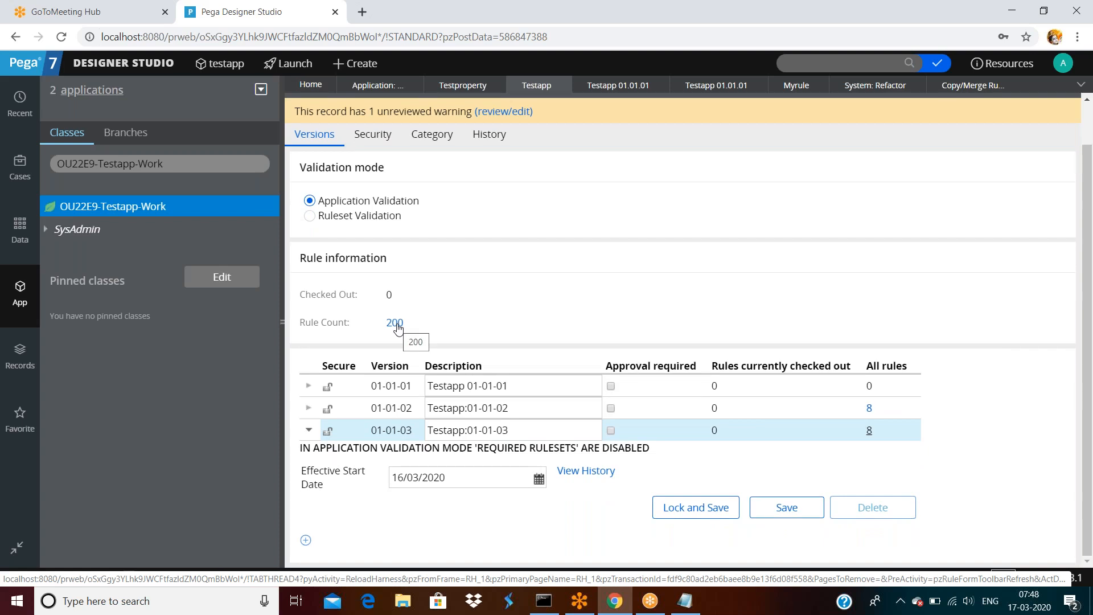
pyautogui.click(530, 386)
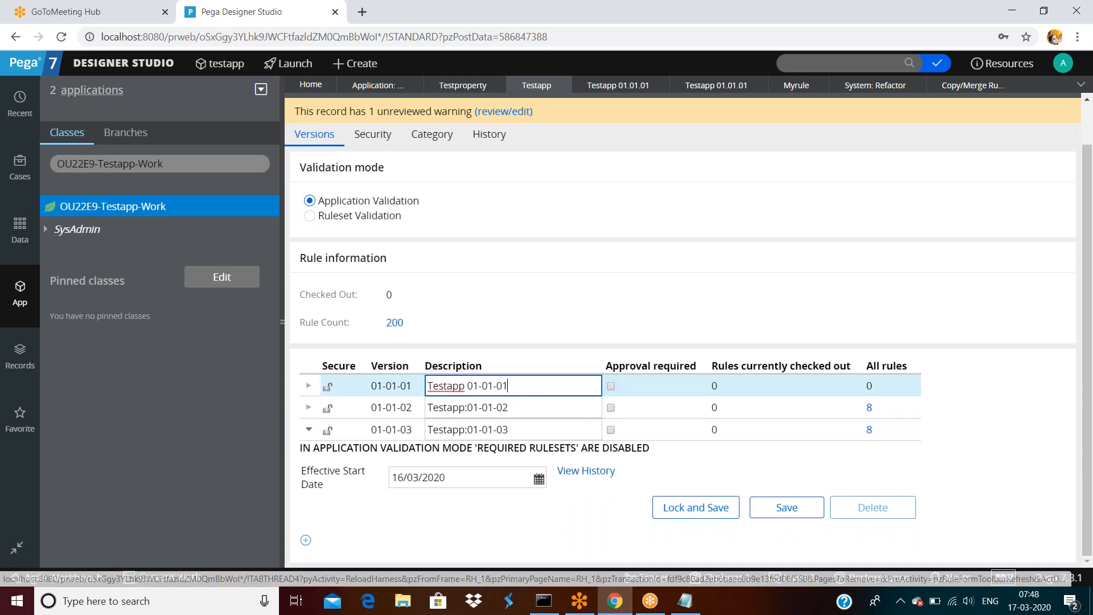
pyautogui.click(531, 409)
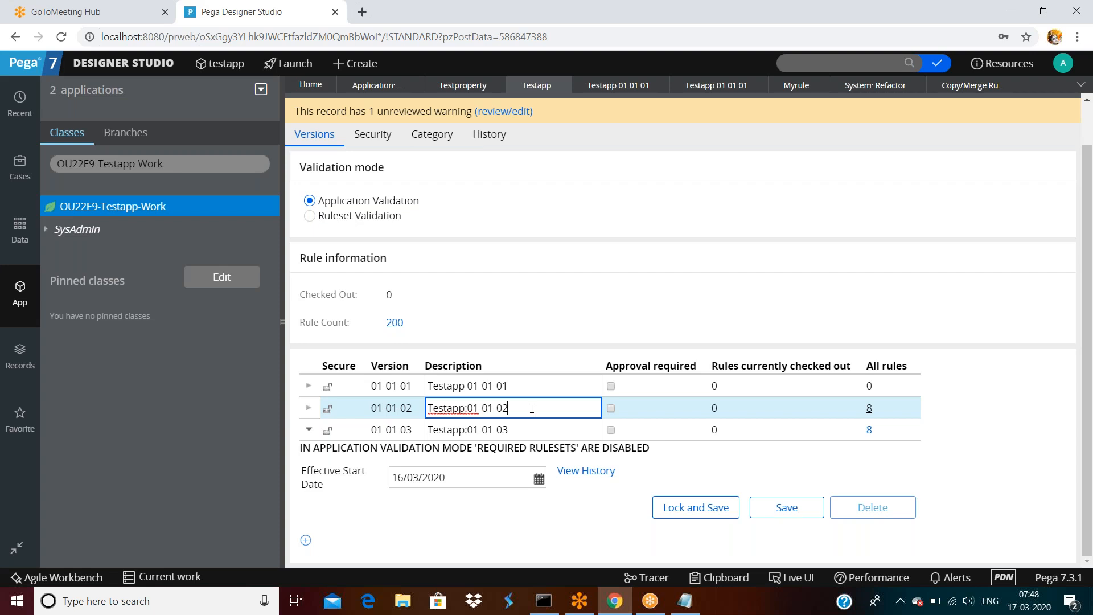
pyautogui.click(556, 388)
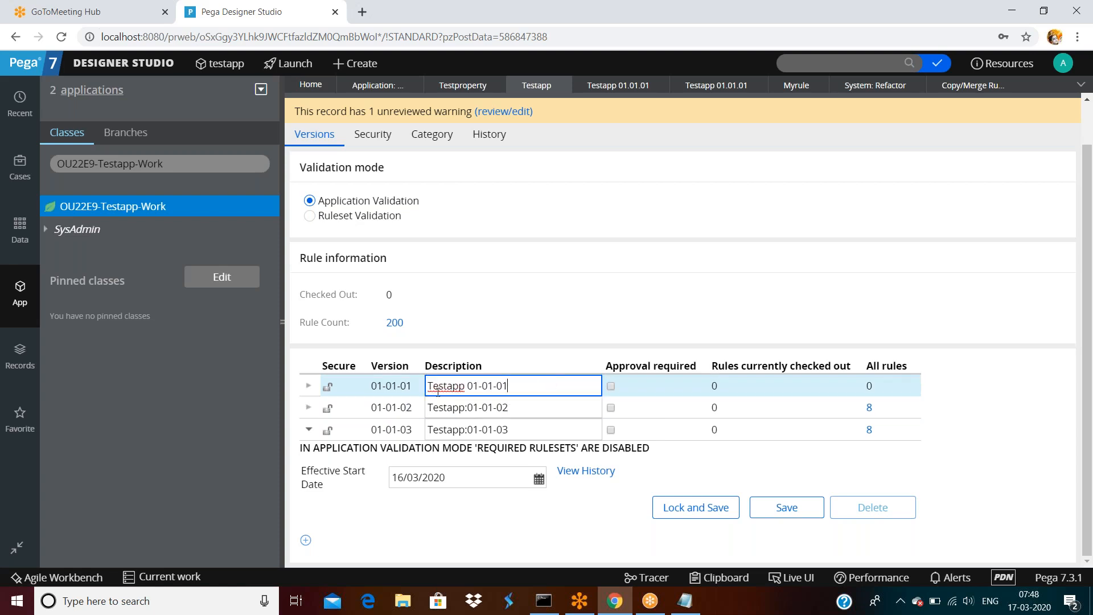
pyautogui.click(956, 93)
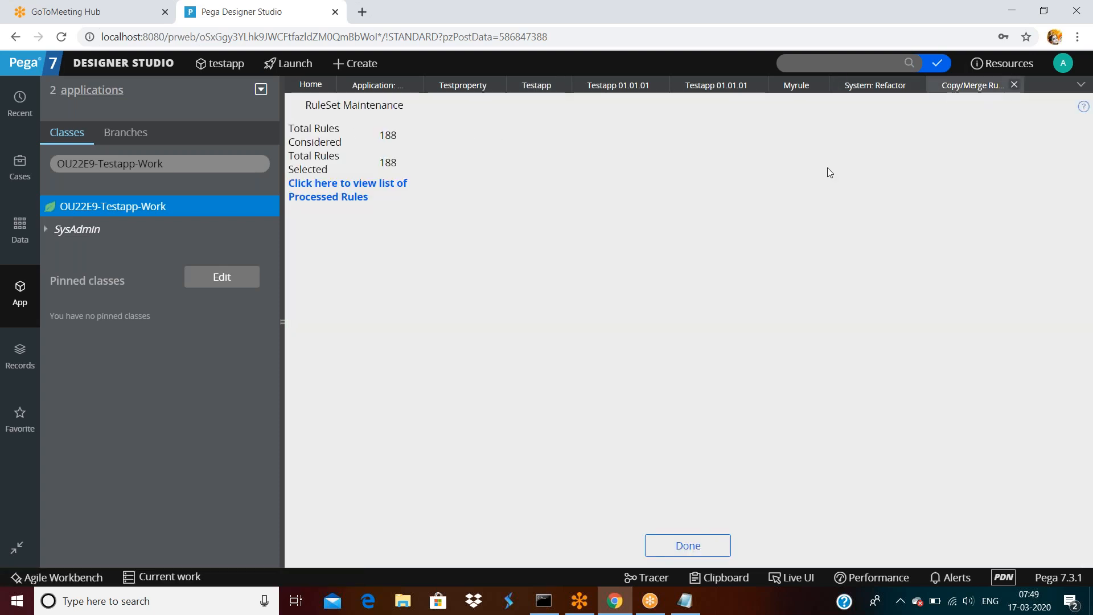
# Close the results and start a new Copy/Merge RuleSet with Testapp in the precedence list.
pyautogui.click(696, 547)
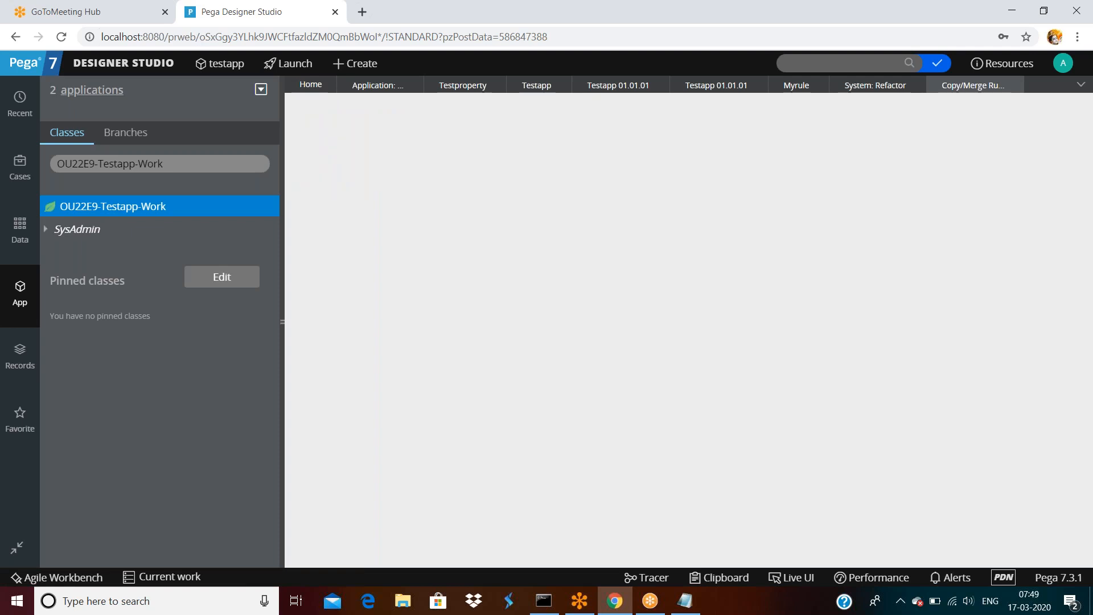
pyautogui.click(872, 90)
pyautogui.click(333, 196)
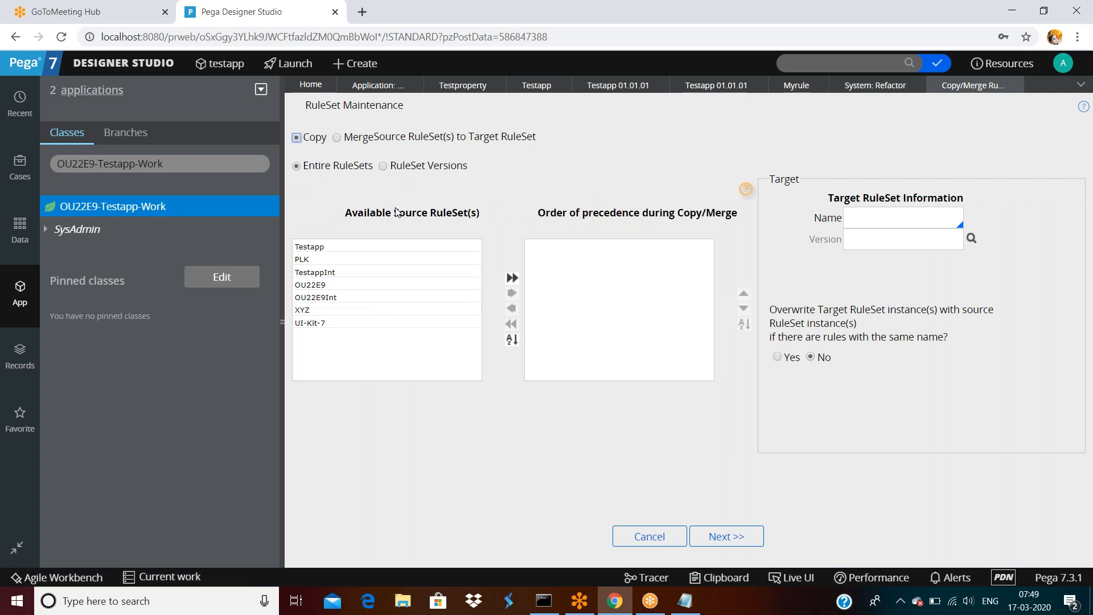
pyautogui.click(317, 247)
pyautogui.moveTo(317, 247); pyautogui.dragTo(566, 251)
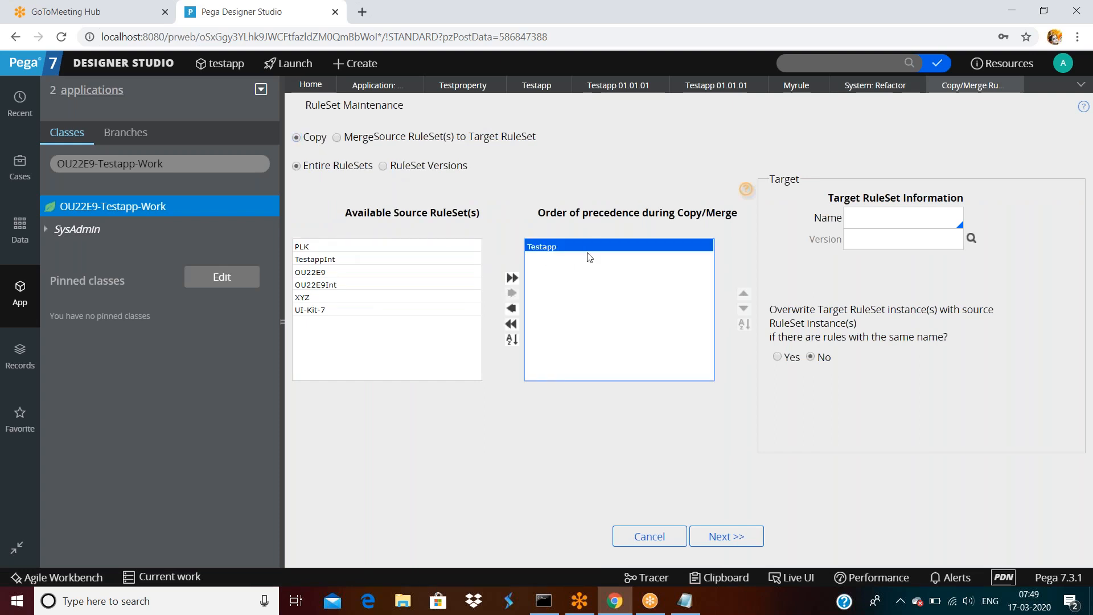
# Set the target ruleset name to XYZ.
pyautogui.click(865, 215)
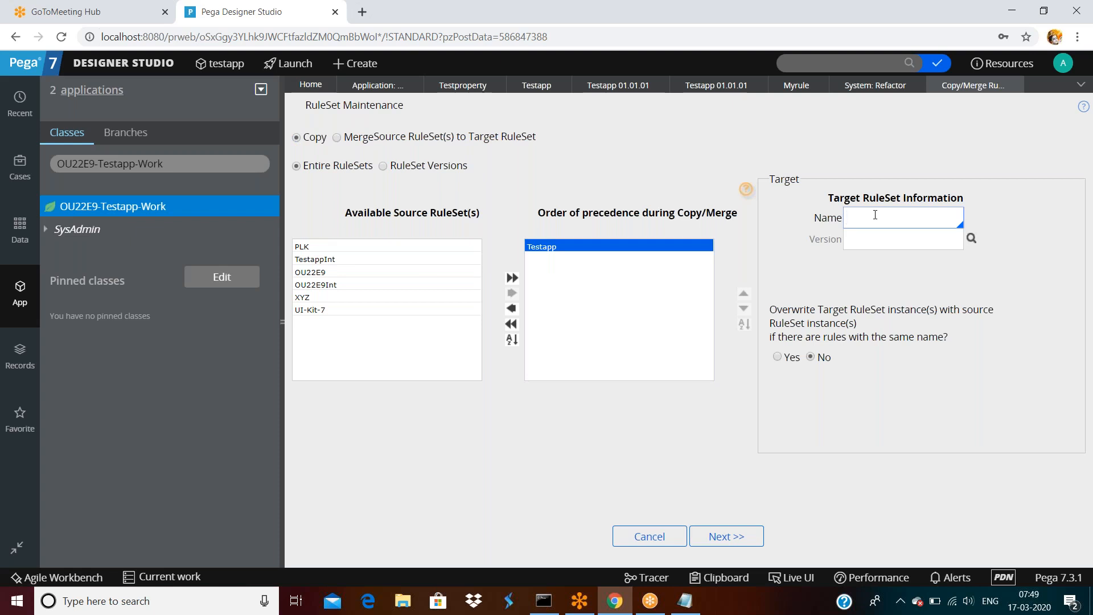
pyautogui.write('XYZ')
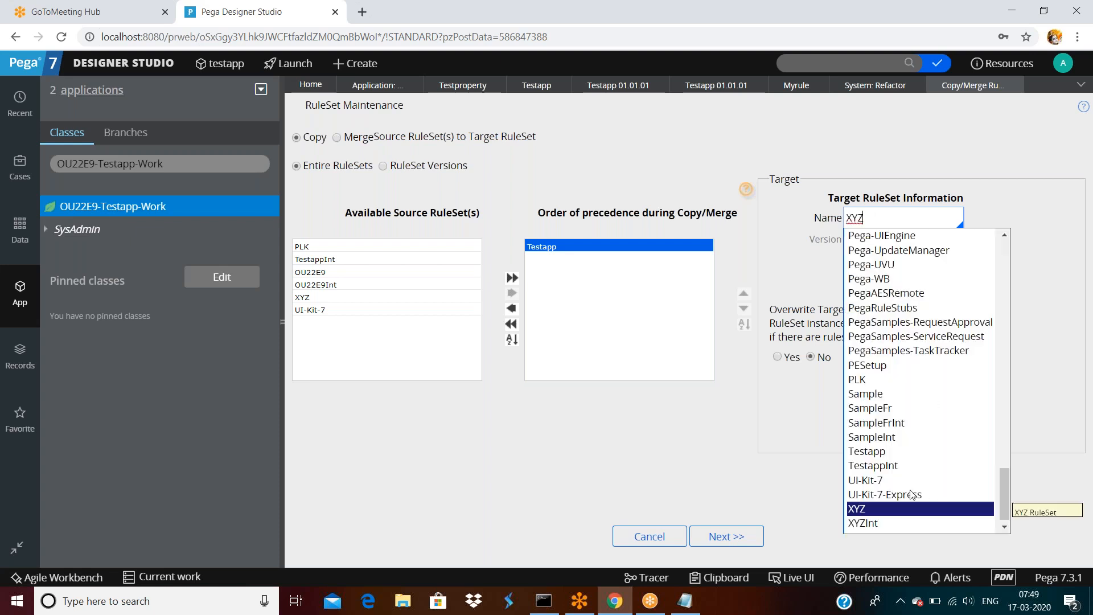
pyautogui.scroll(-1, 912, 494)
pyautogui.doubleClick(860, 504)
pyautogui.click(938, 437)
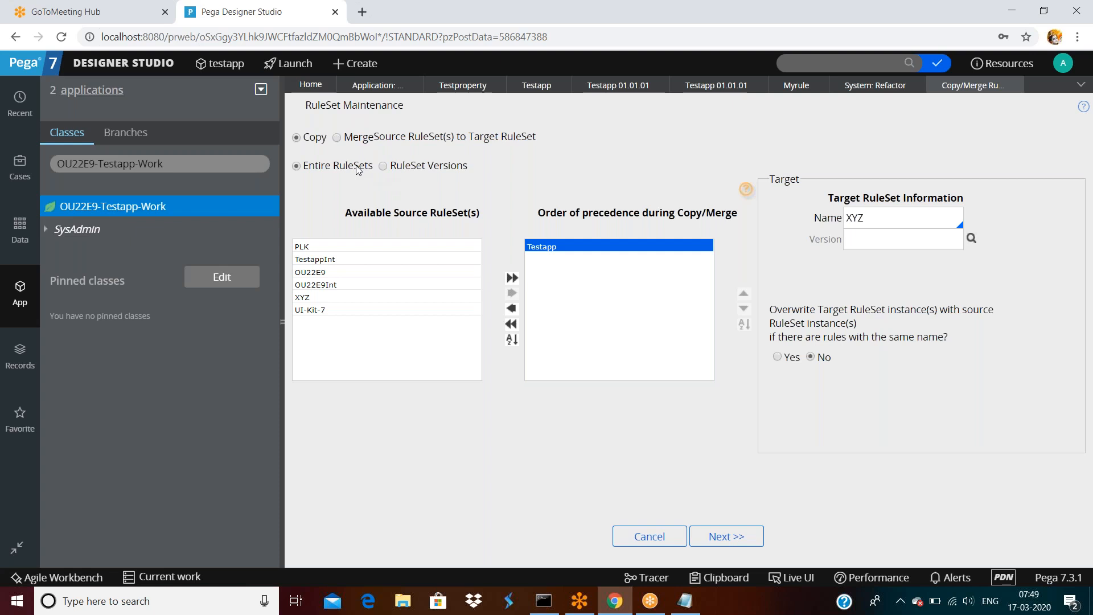
pyautogui.click(906, 218)
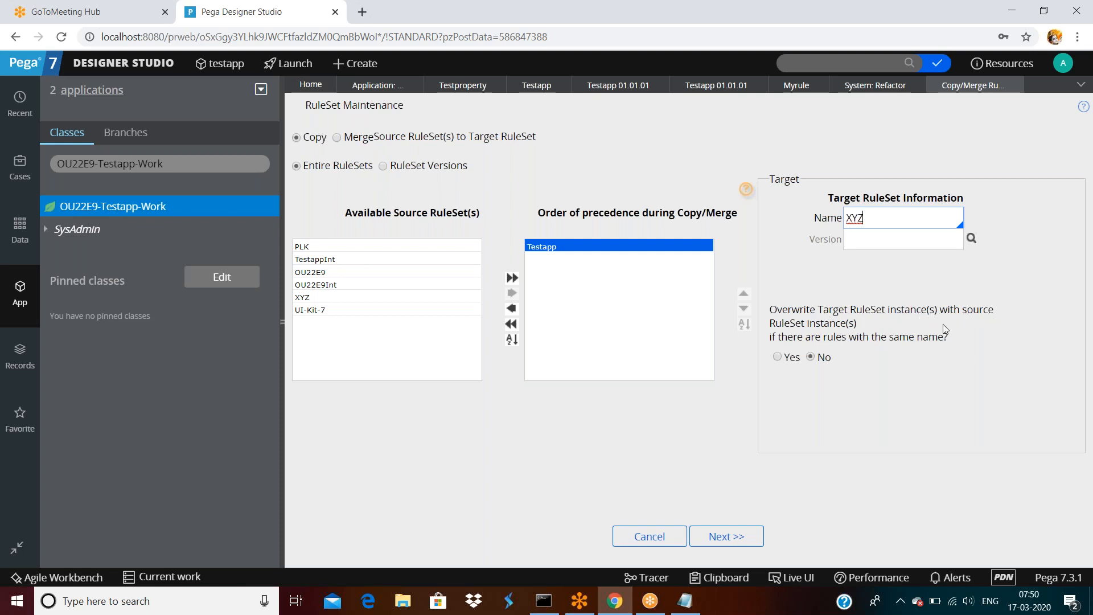
# Switch to Merge Source RuleSet(s) to Target RuleSet and run it, merging 200 Testapp rules into XYZ.
pyautogui.click(728, 537)
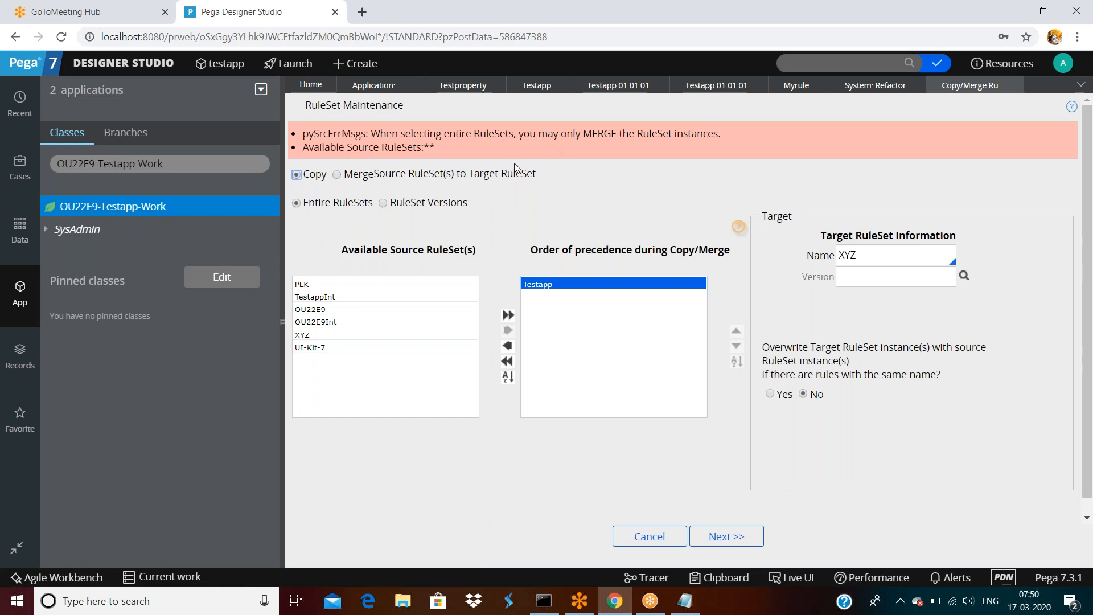
pyautogui.click(337, 174)
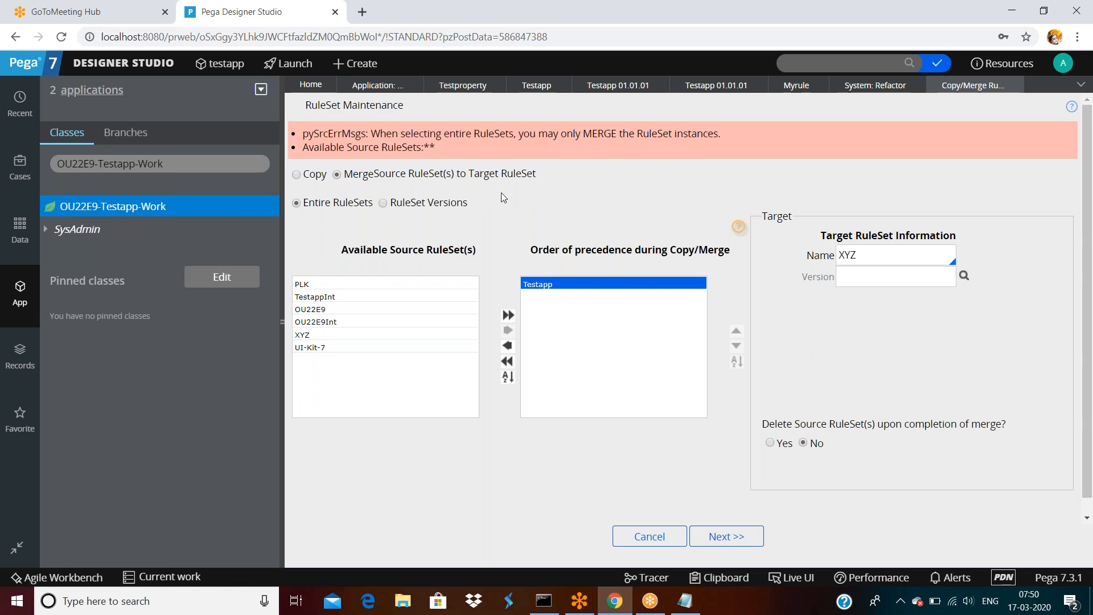
pyautogui.click(723, 535)
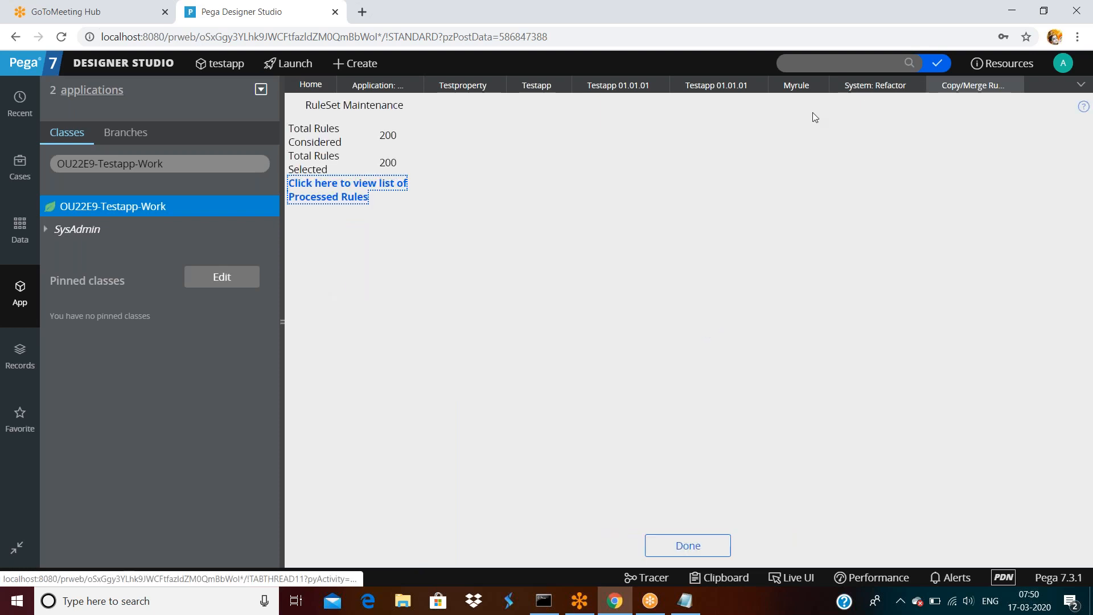
# Refresh the Testapp ruleset, confirming rule count 4 with versions 01-01-01 to 01-01-03 each holding 0 rules.
pyautogui.click(711, 88)
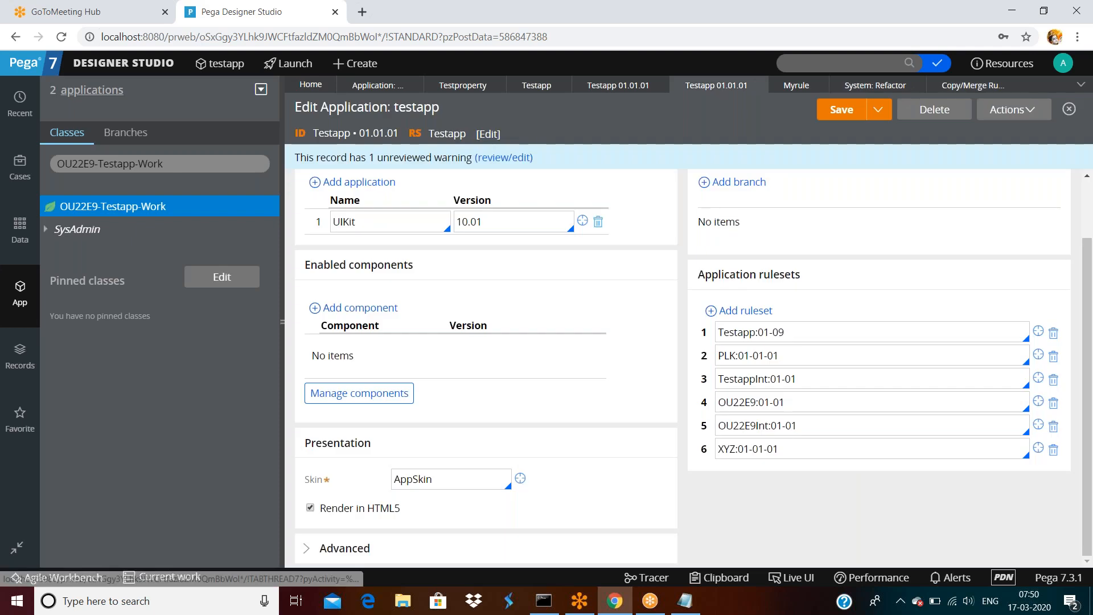
pyautogui.click(1038, 331)
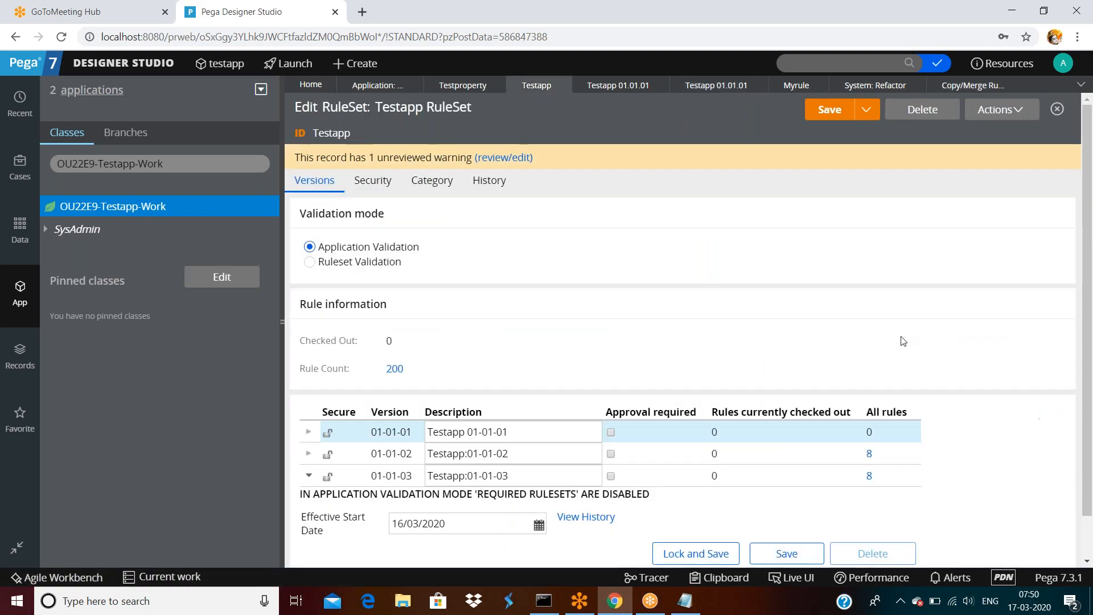
pyautogui.click(994, 116)
pyautogui.click(975, 133)
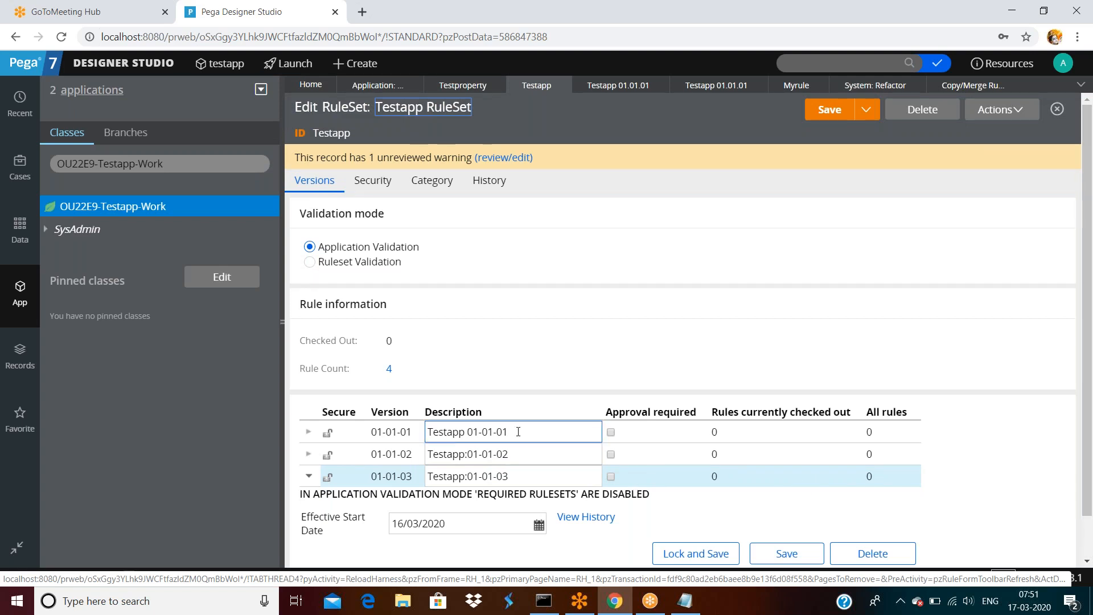
pyautogui.click(511, 476)
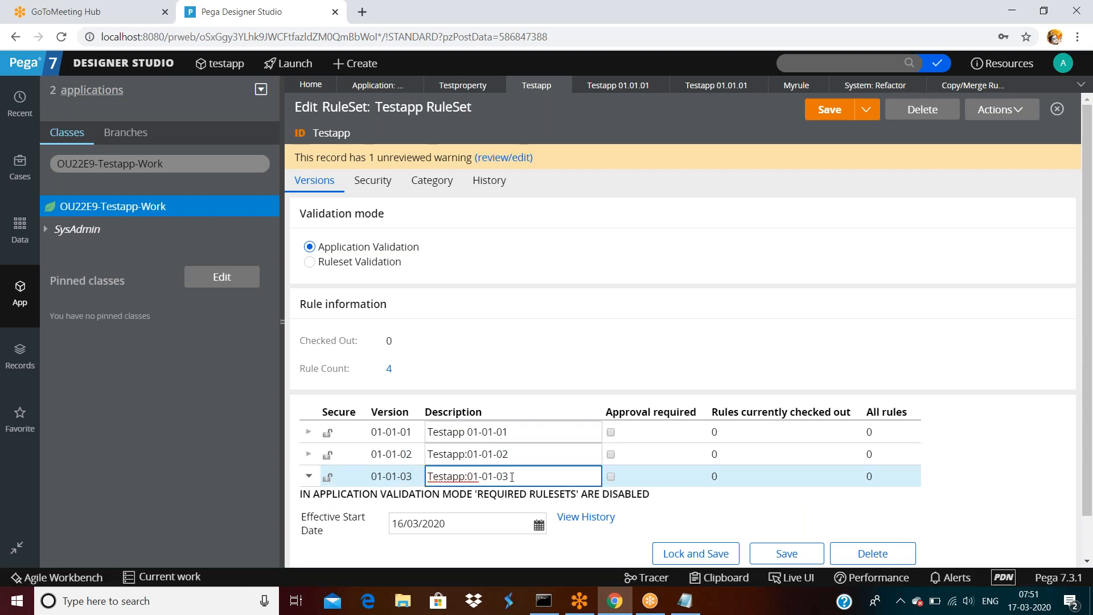
pyautogui.click(625, 263)
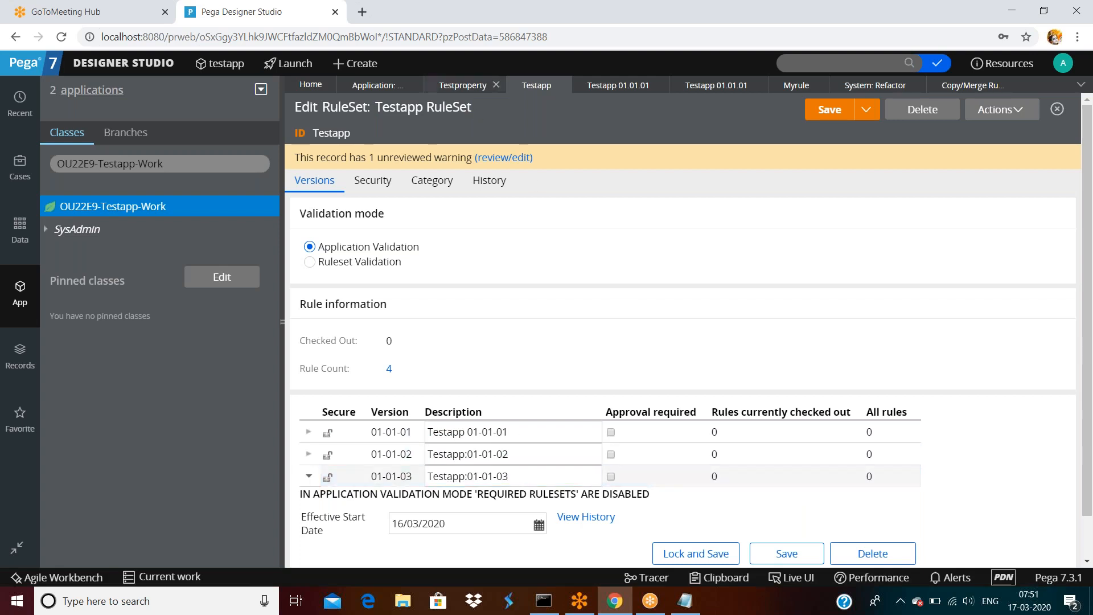
# Open the XYZ ruleset from the SysAdmin > RuleSet records list, showing 385 rules (versions with 5, 8, 8).
pyautogui.click(364, 90)
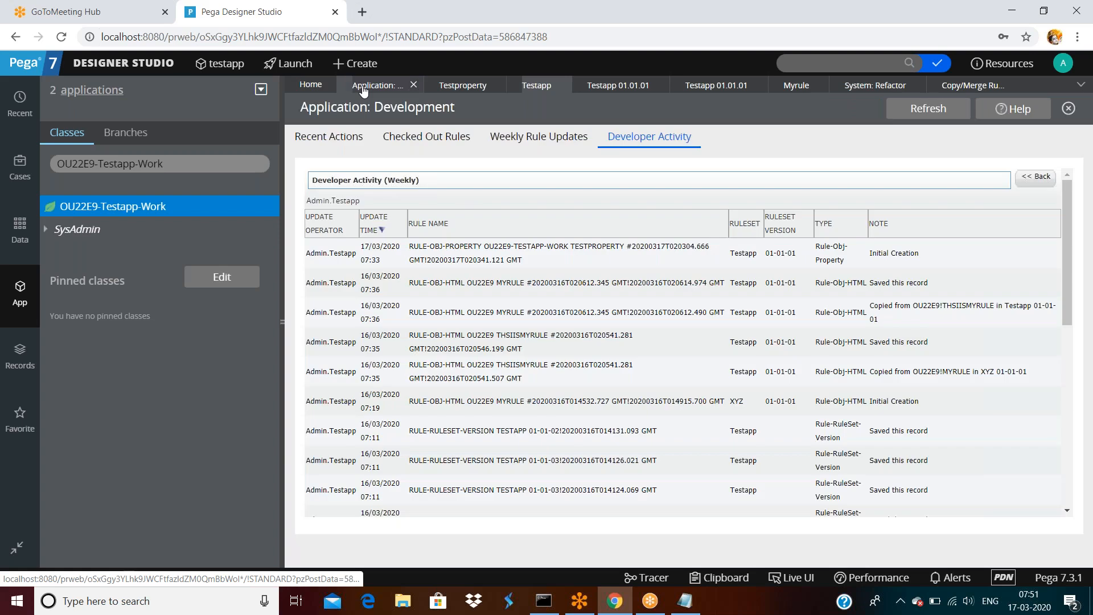
pyautogui.click(31, 356)
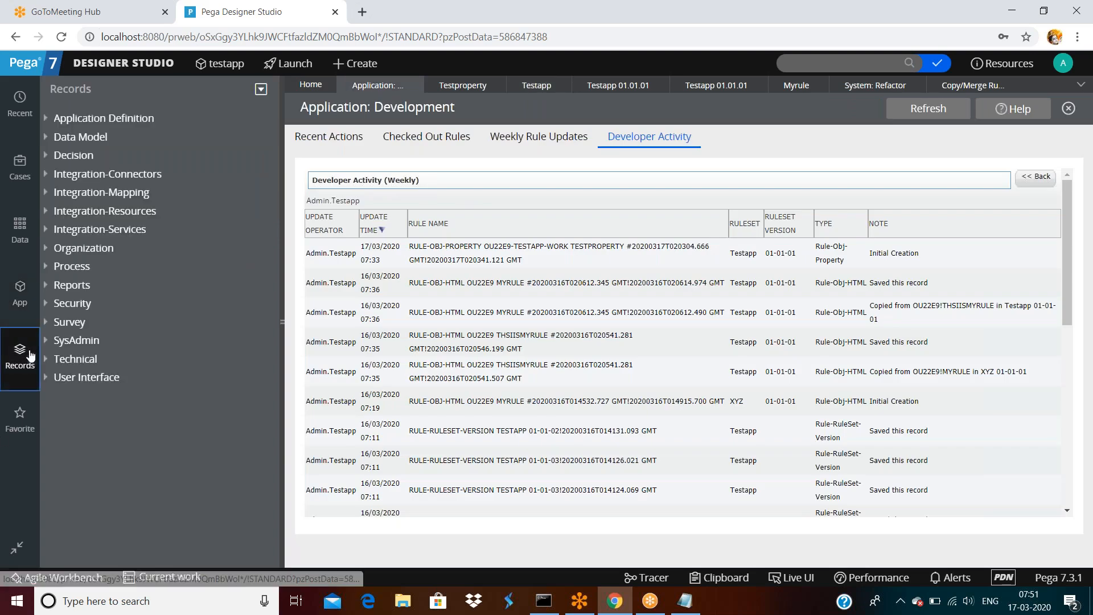
pyautogui.click(46, 340)
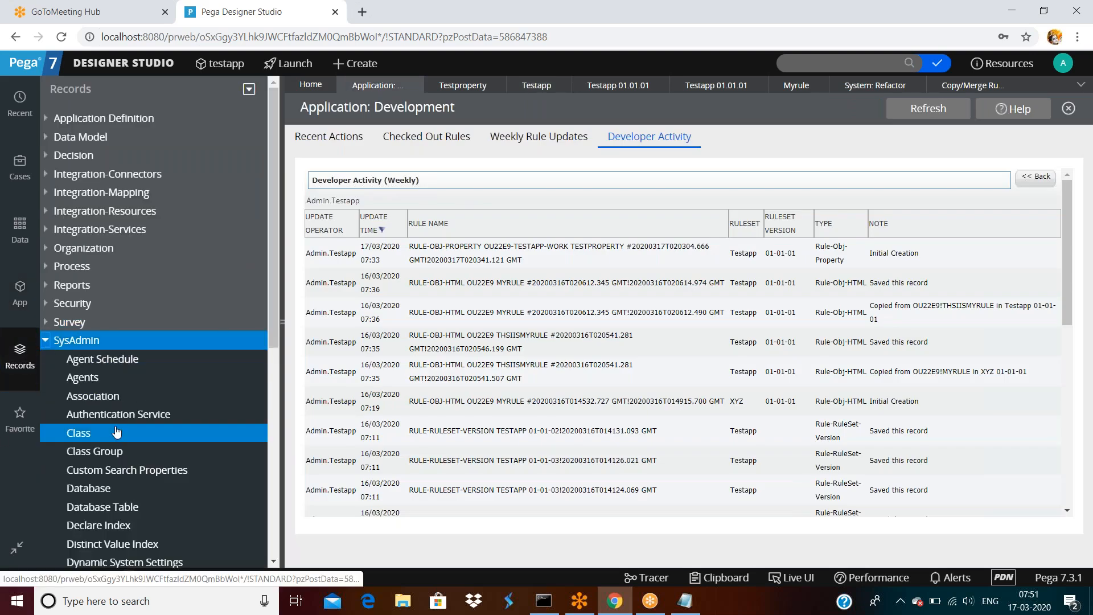
pyautogui.scroll(-3, 114, 427)
pyautogui.scroll(-2, 118, 508)
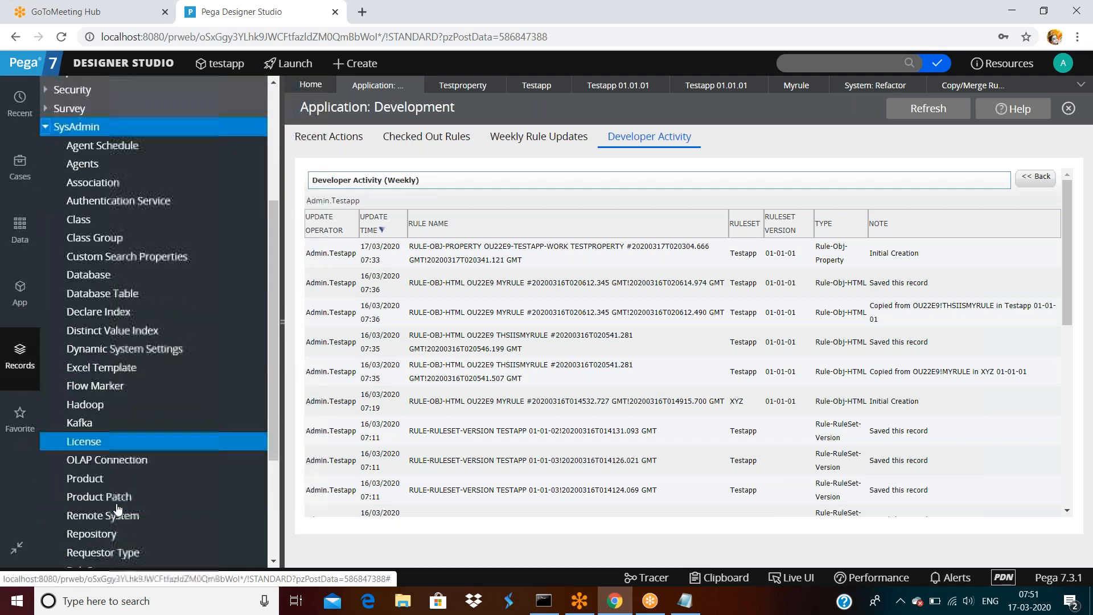
pyautogui.scroll(-2, 119, 487)
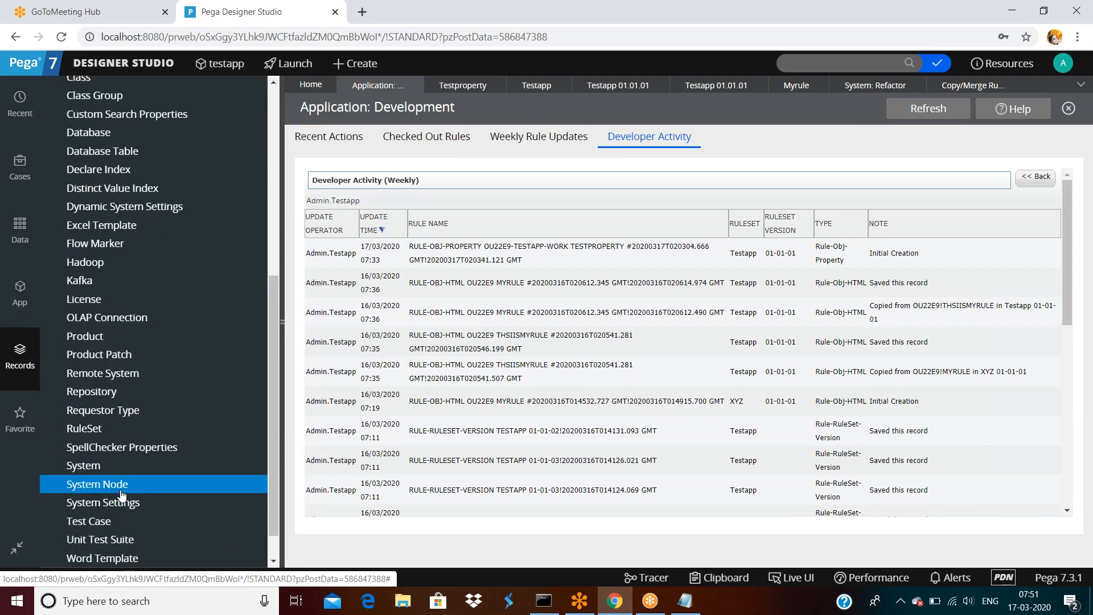
pyautogui.scroll(-1, 117, 490)
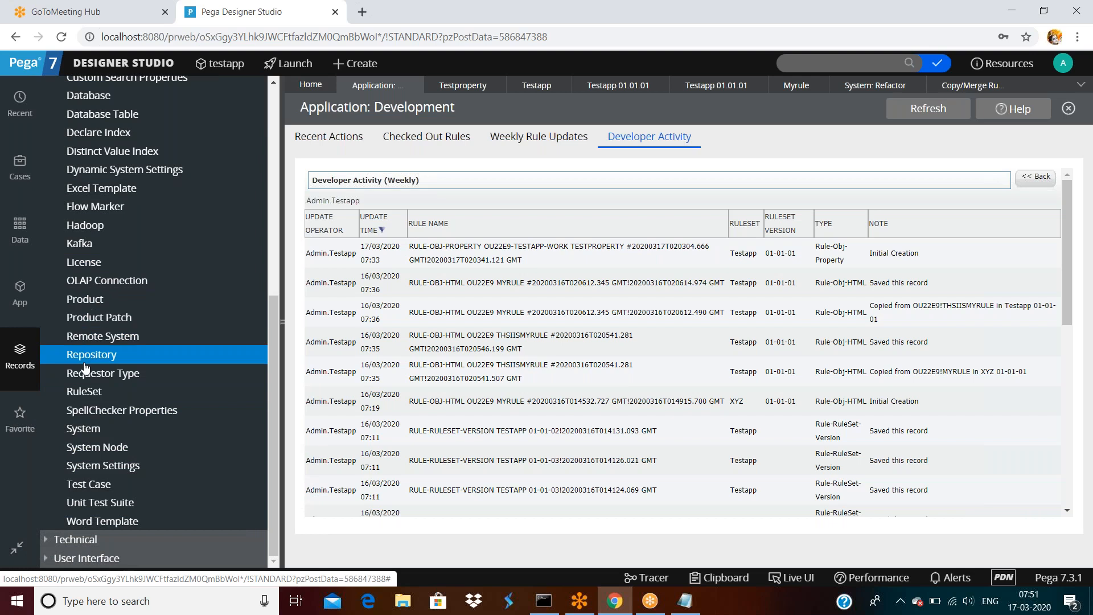
pyautogui.click(85, 393)
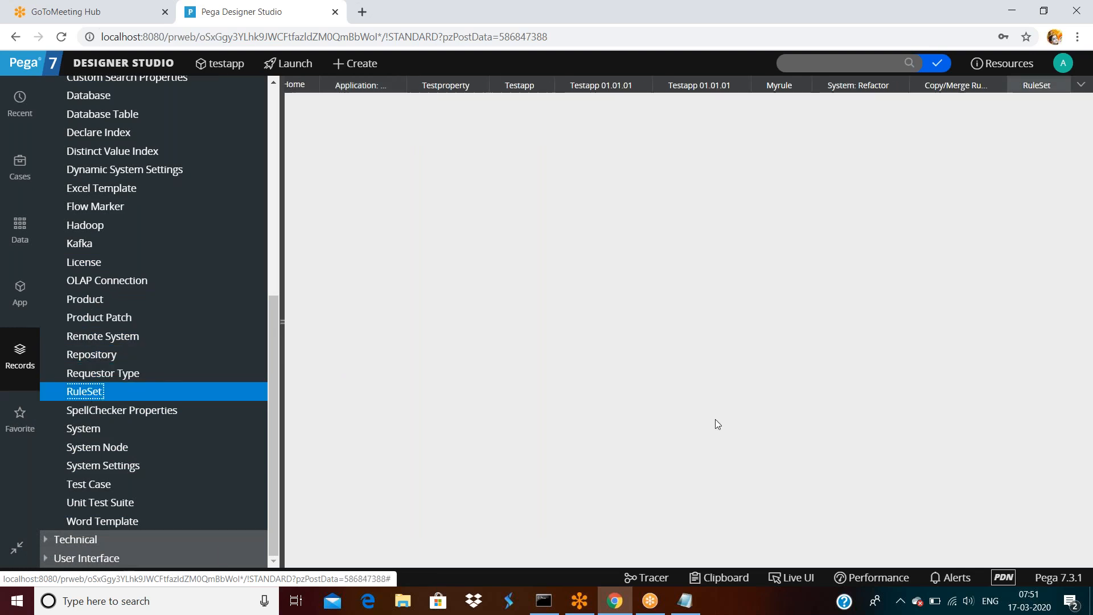
pyautogui.scroll(-2, 350, 387)
pyautogui.scroll(-2, 350, 387)
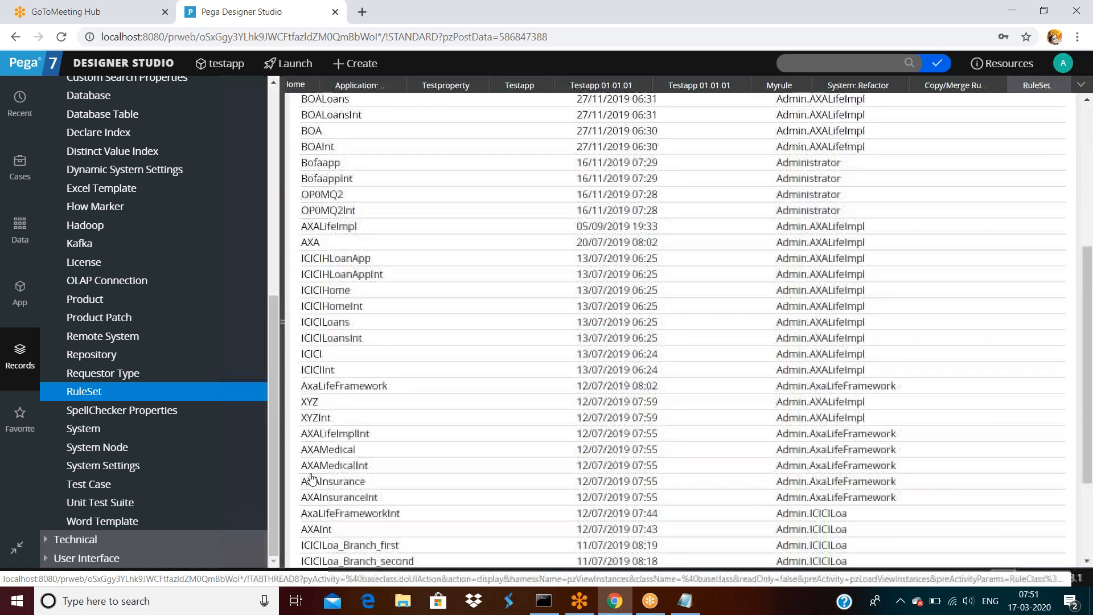
pyautogui.click(310, 398)
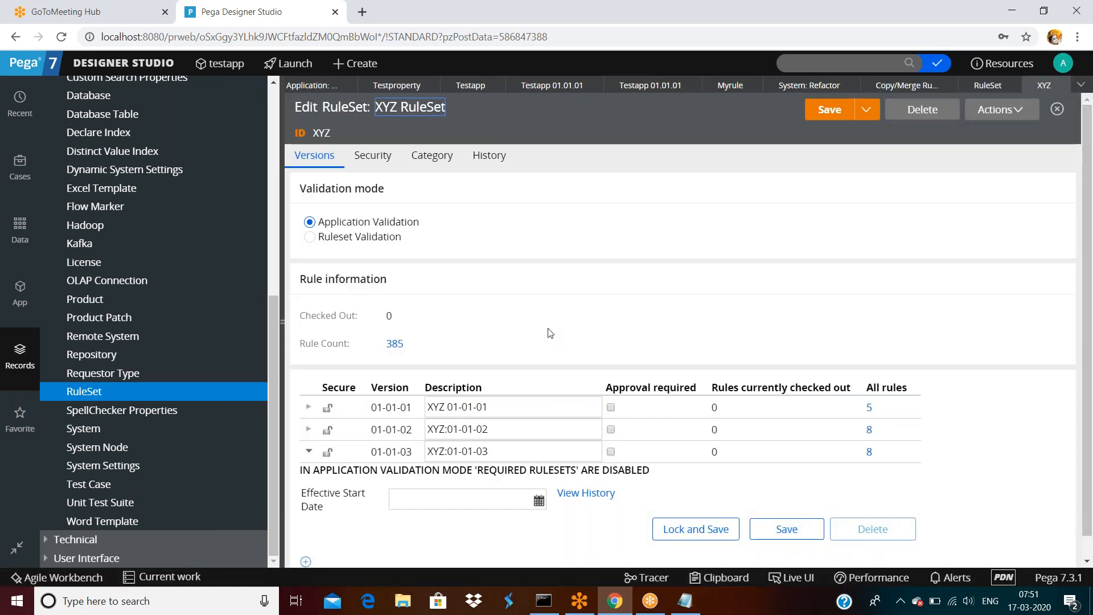
pyautogui.scroll(-1, 551, 334)
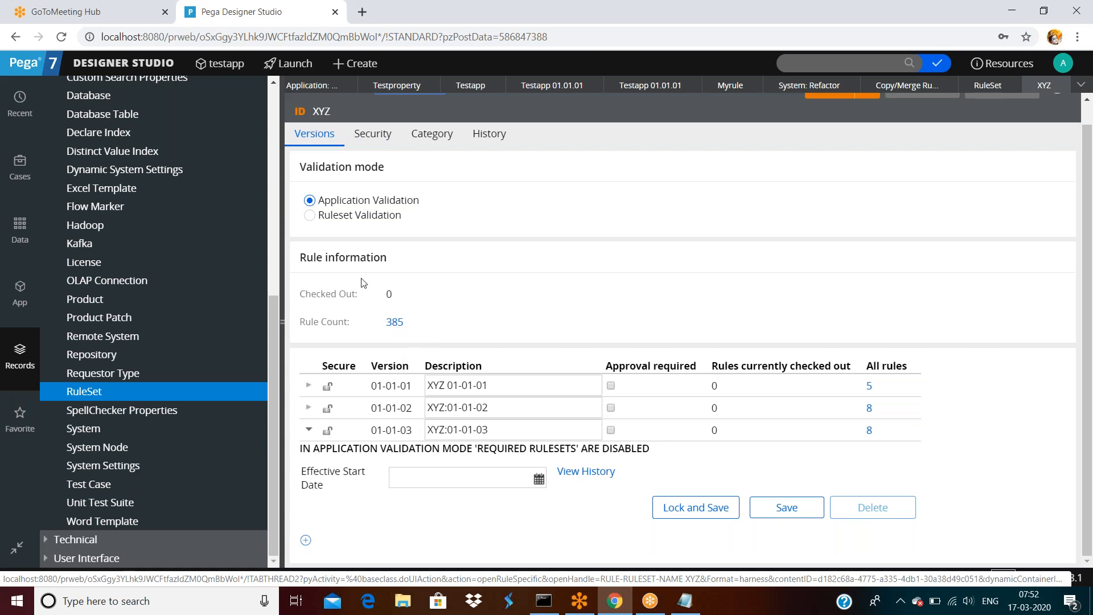
pyautogui.scroll(1, 362, 283)
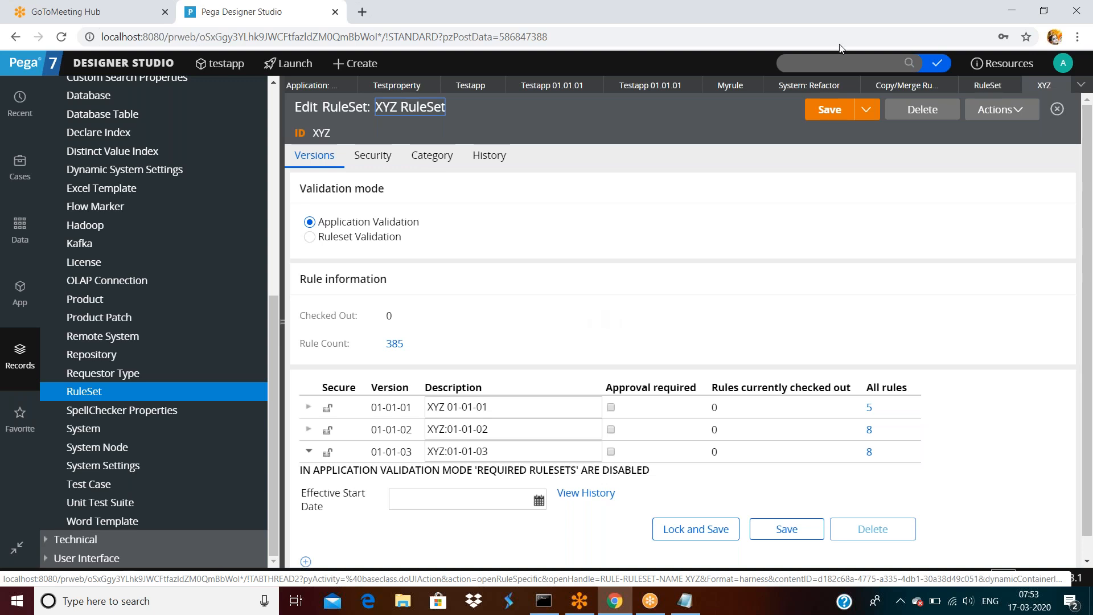
pyautogui.click(865, 25)
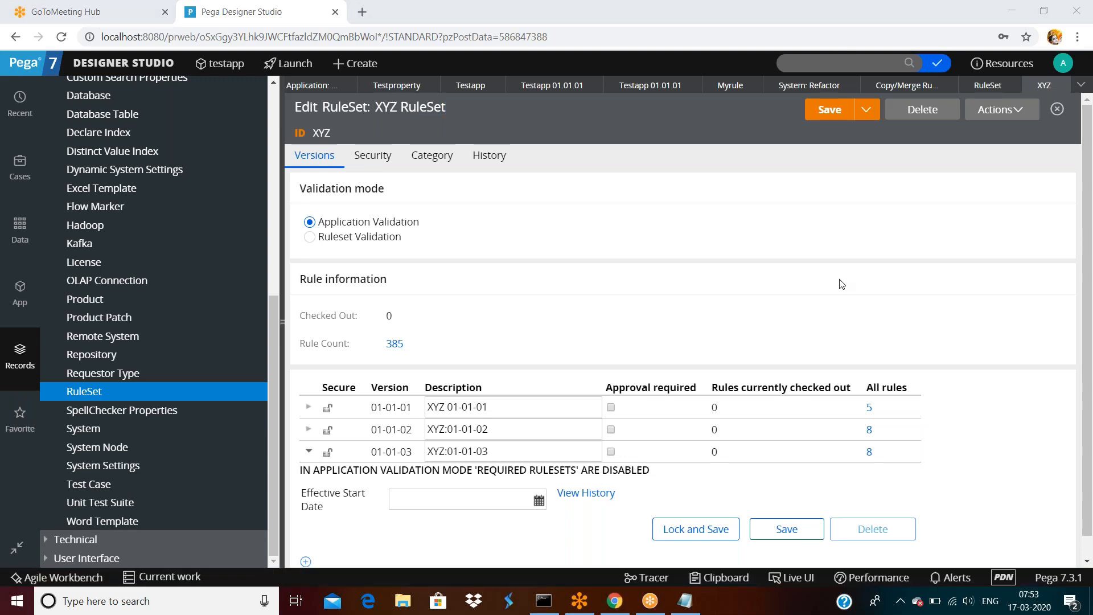